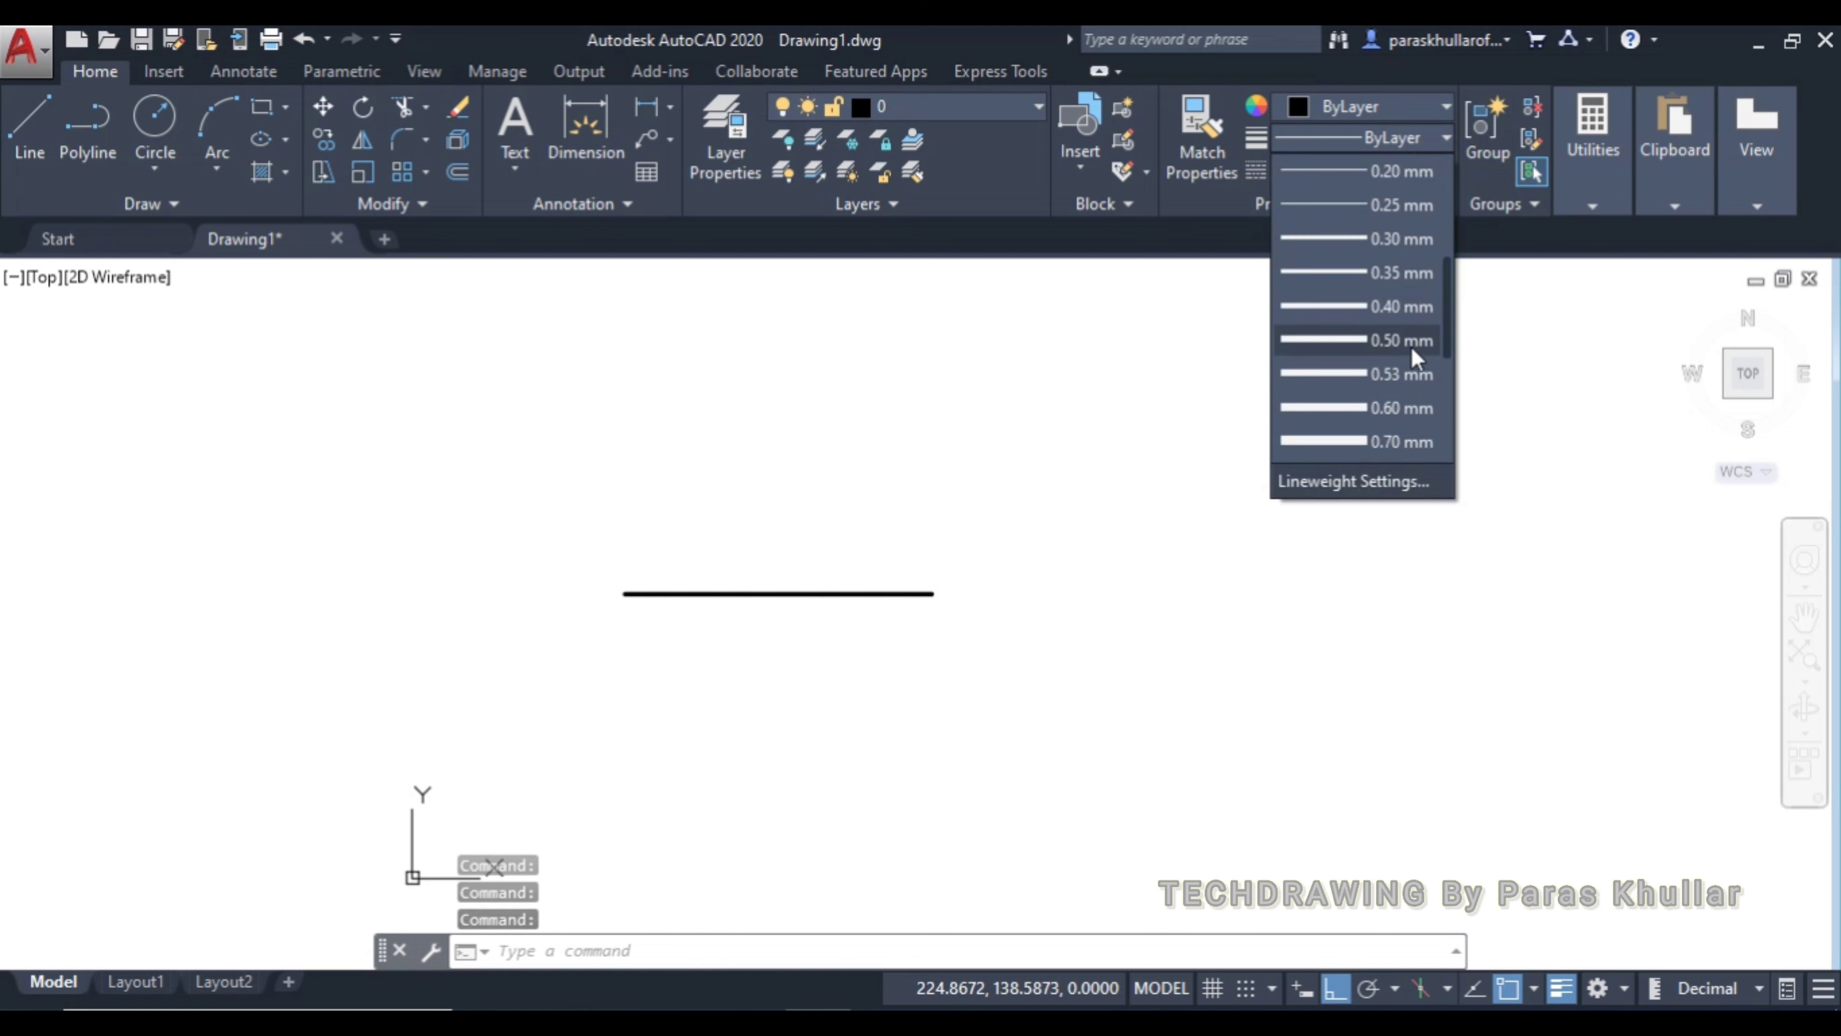
Set the lineweight of the horizontal reference line to 0.50 mm and clear the selection
scroll(1411, 347, "down", 2)
left_click(1397, 344)
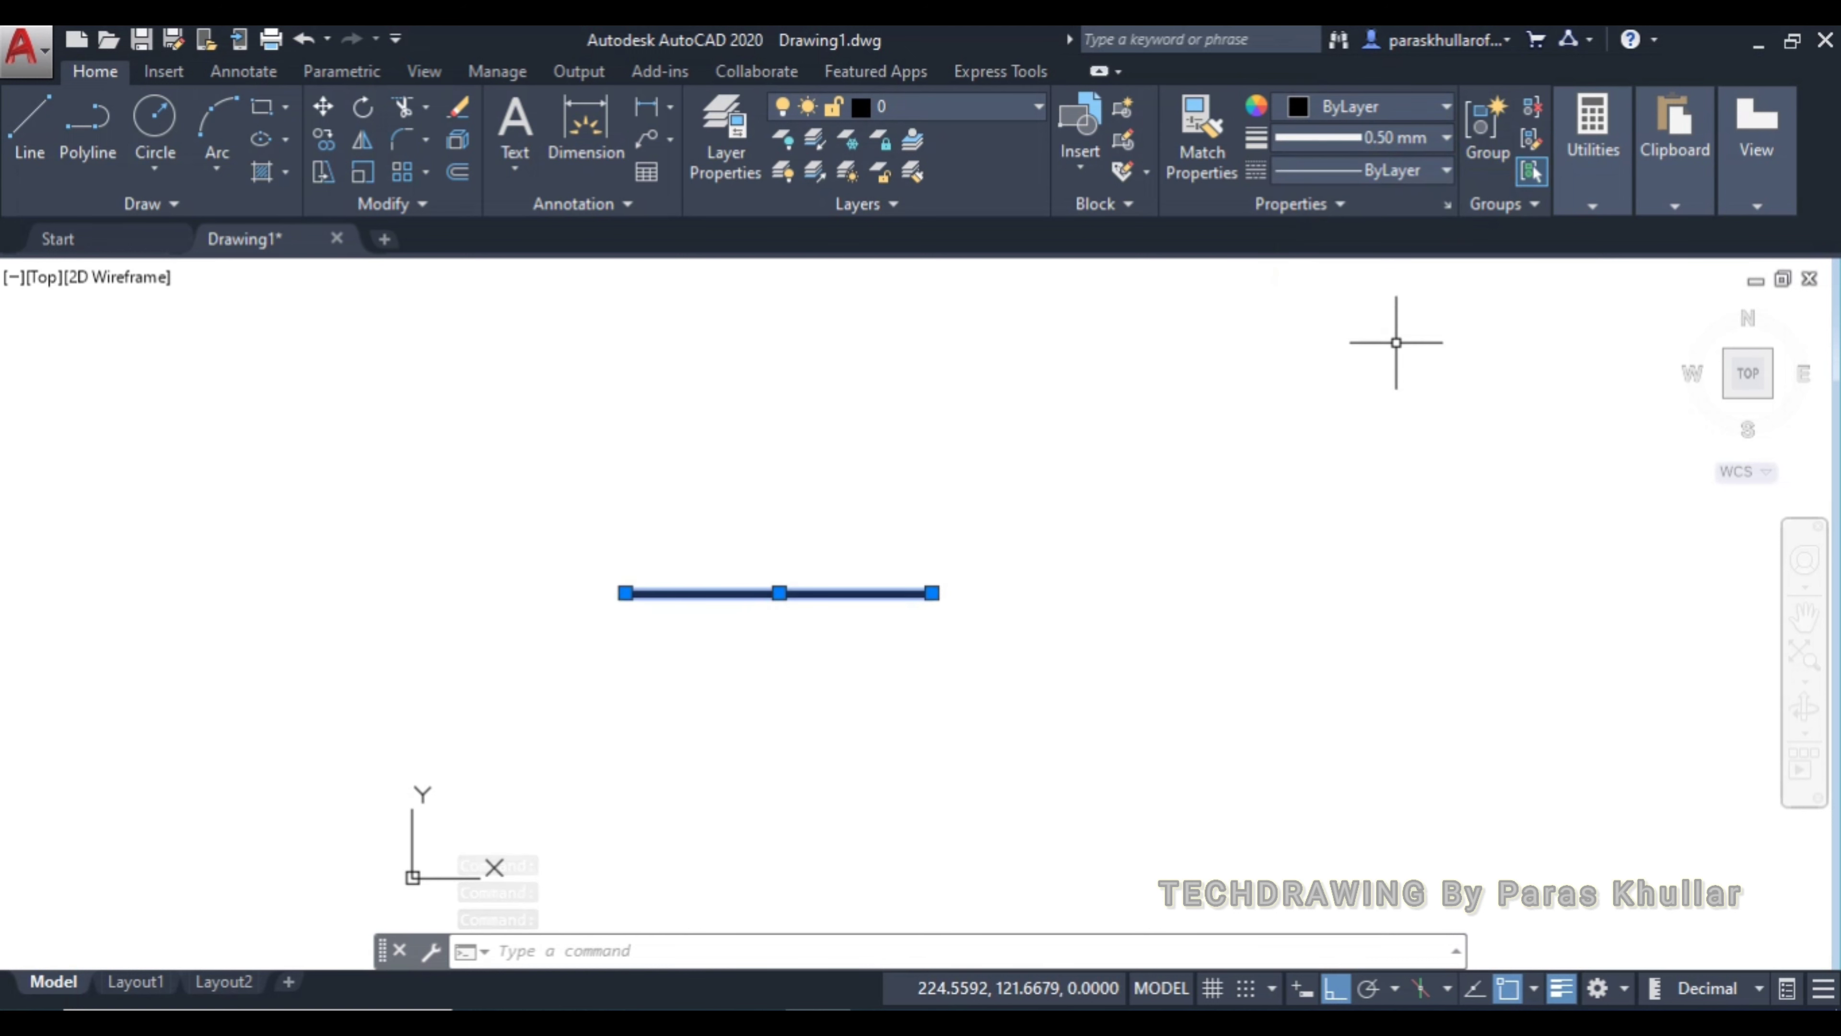
key("Escape")
key("Escape")
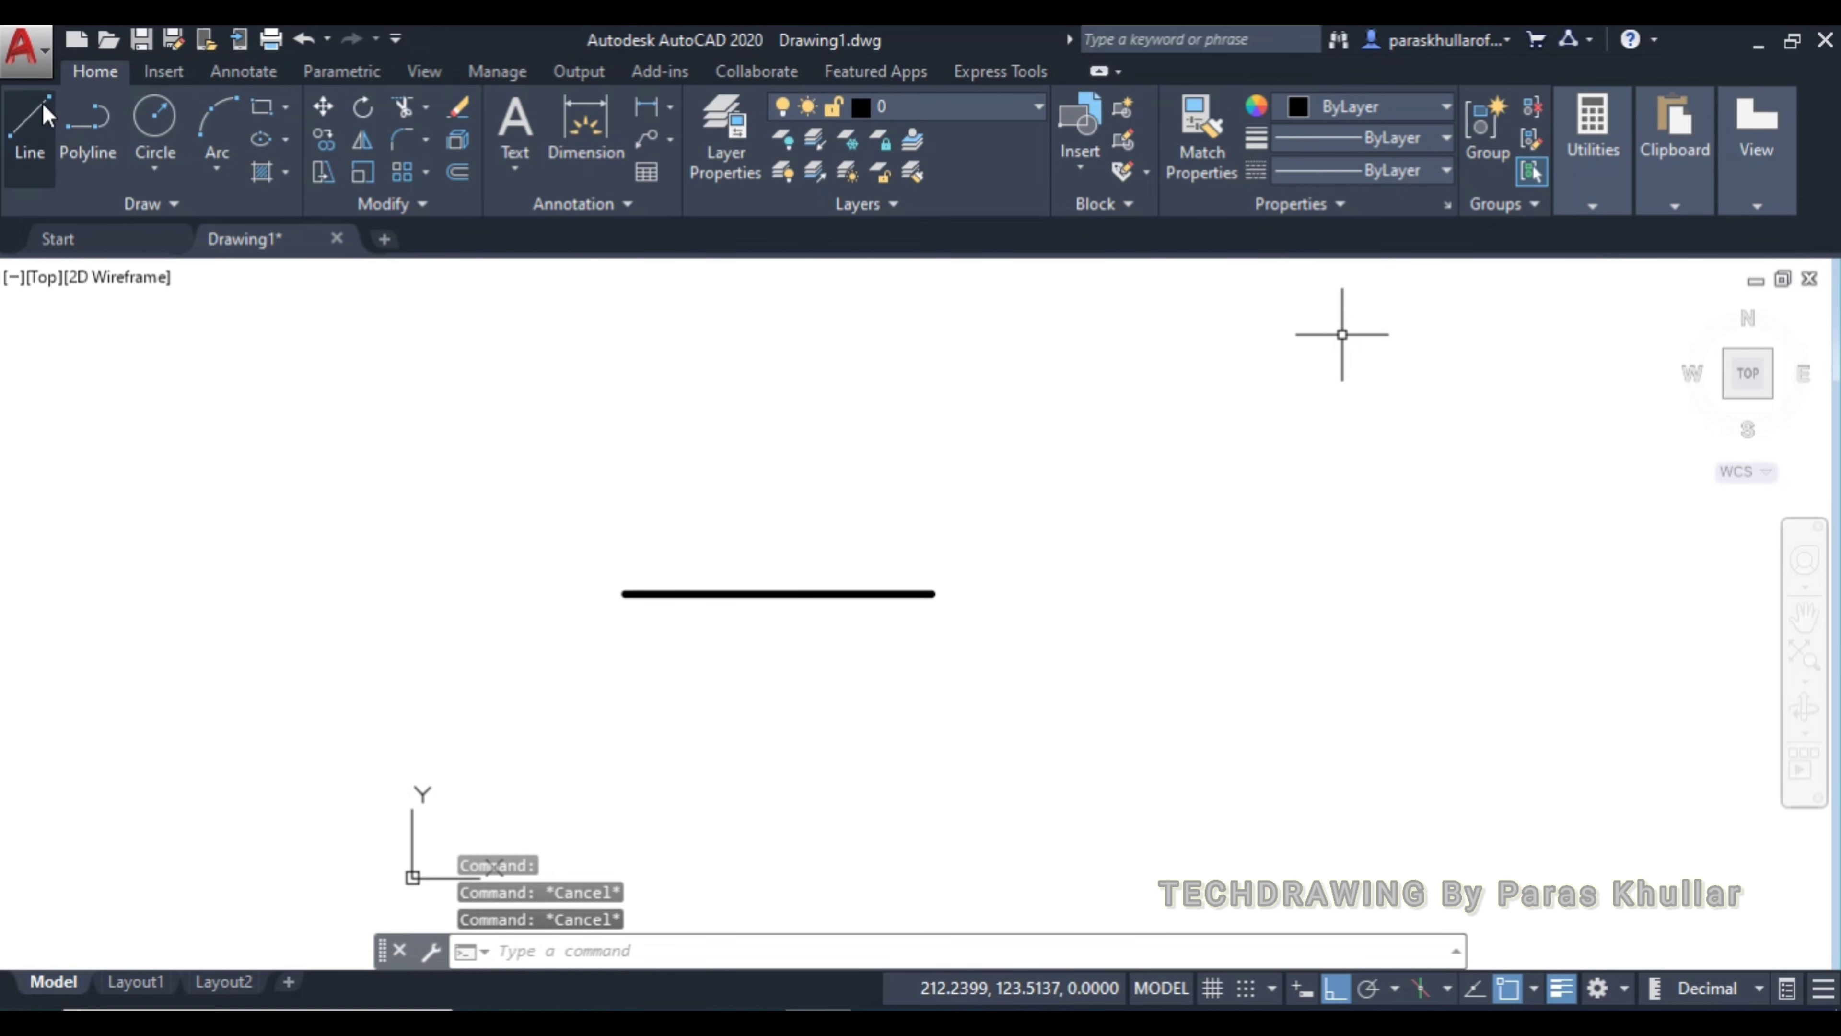
Draw a vertical line 20 units upward from a point near the right end of the thick horizontal line
left_click(41, 108)
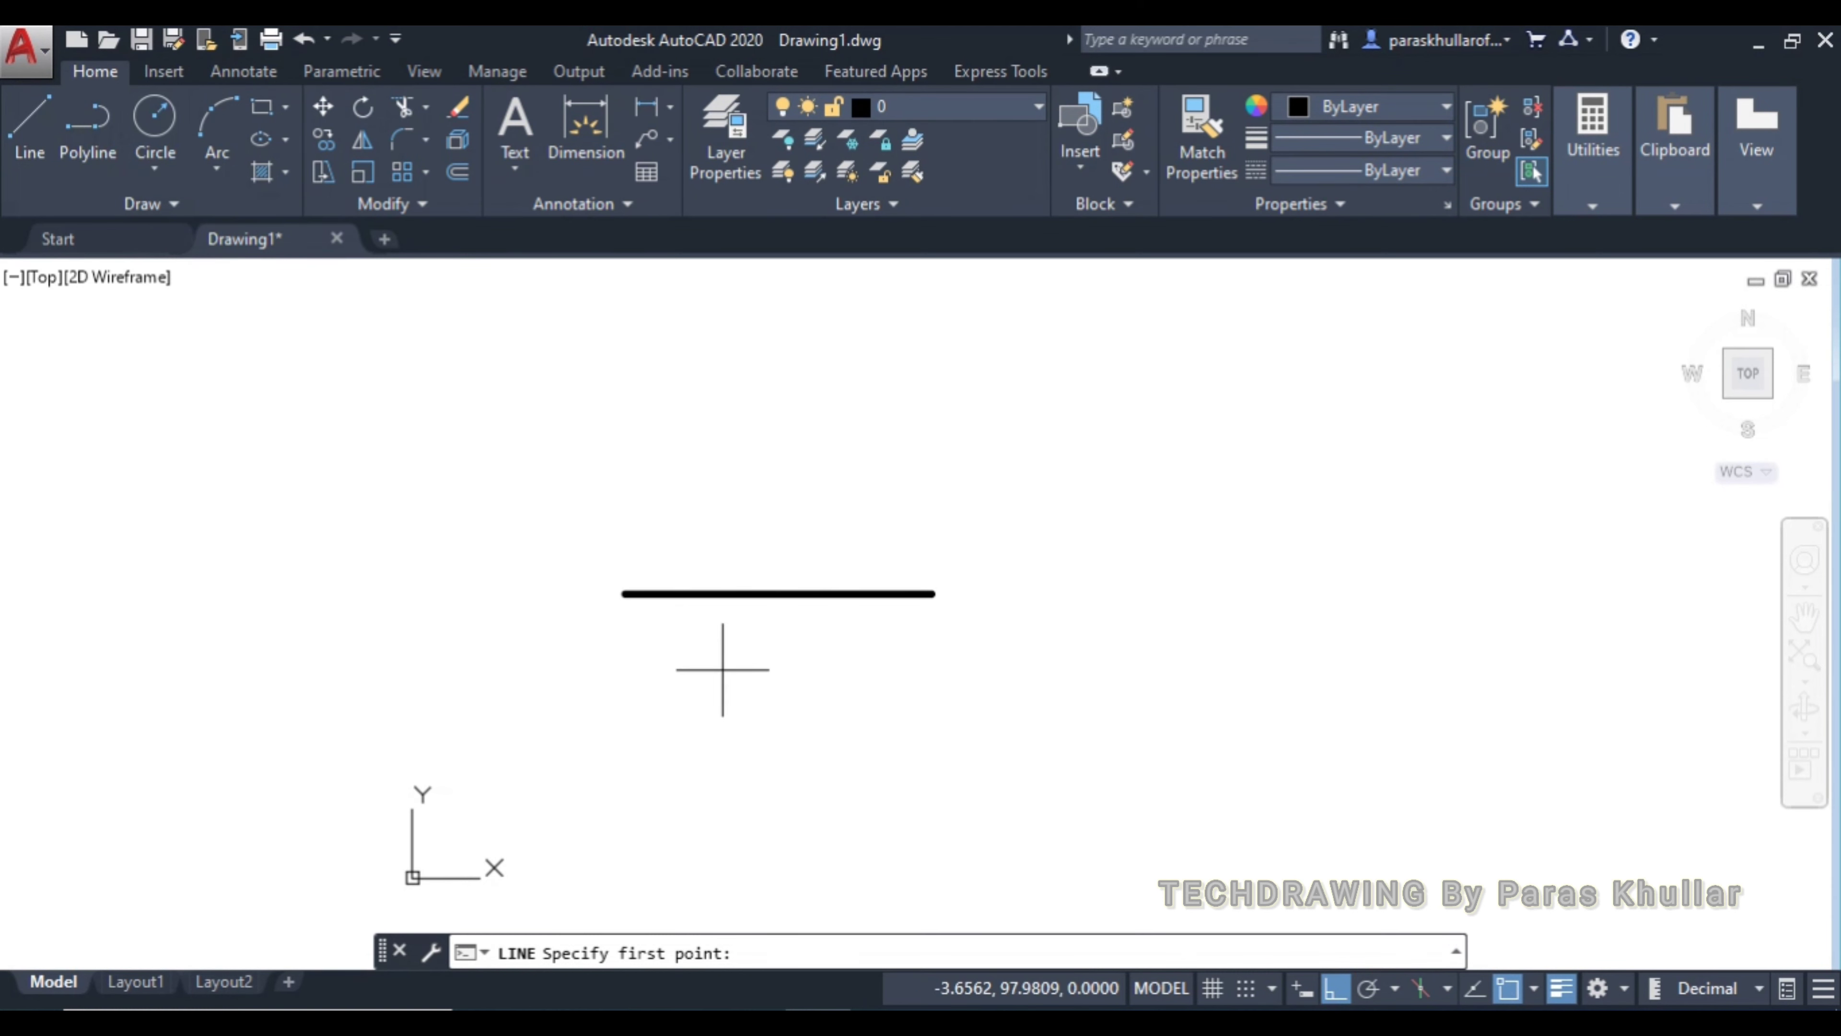
left_click(896, 593)
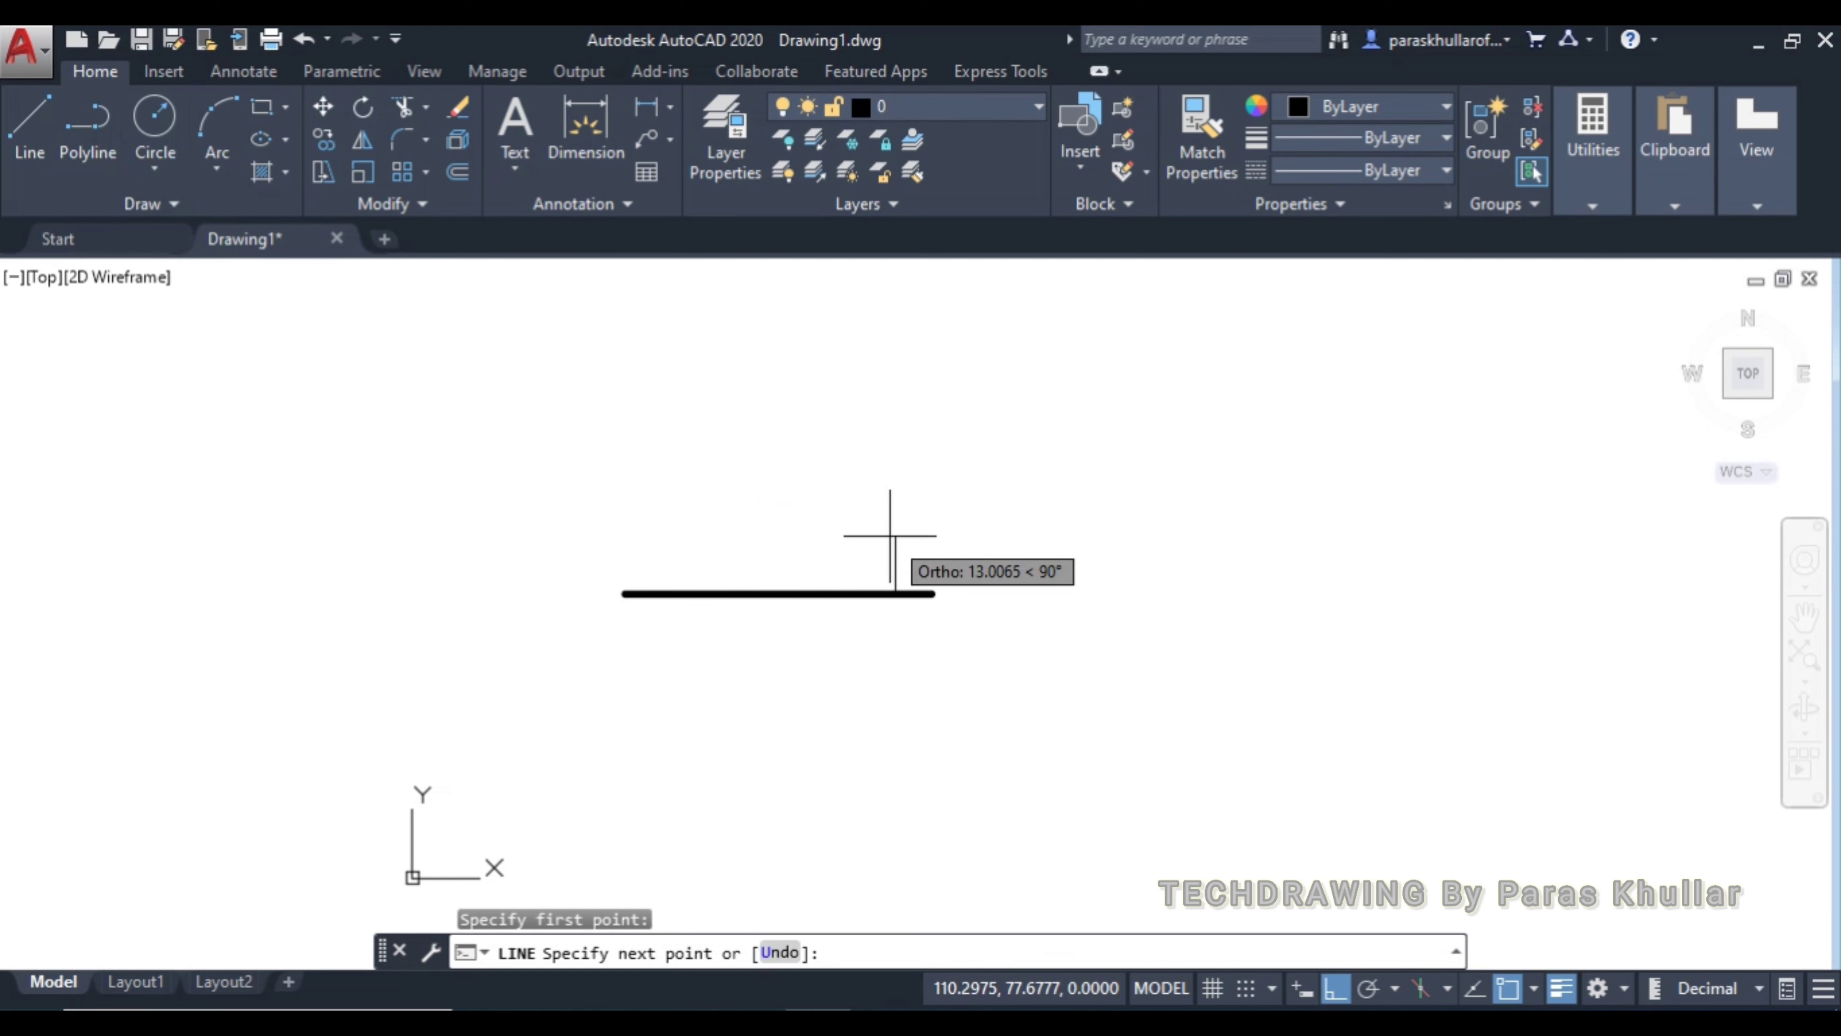
type("20")
key("Return")
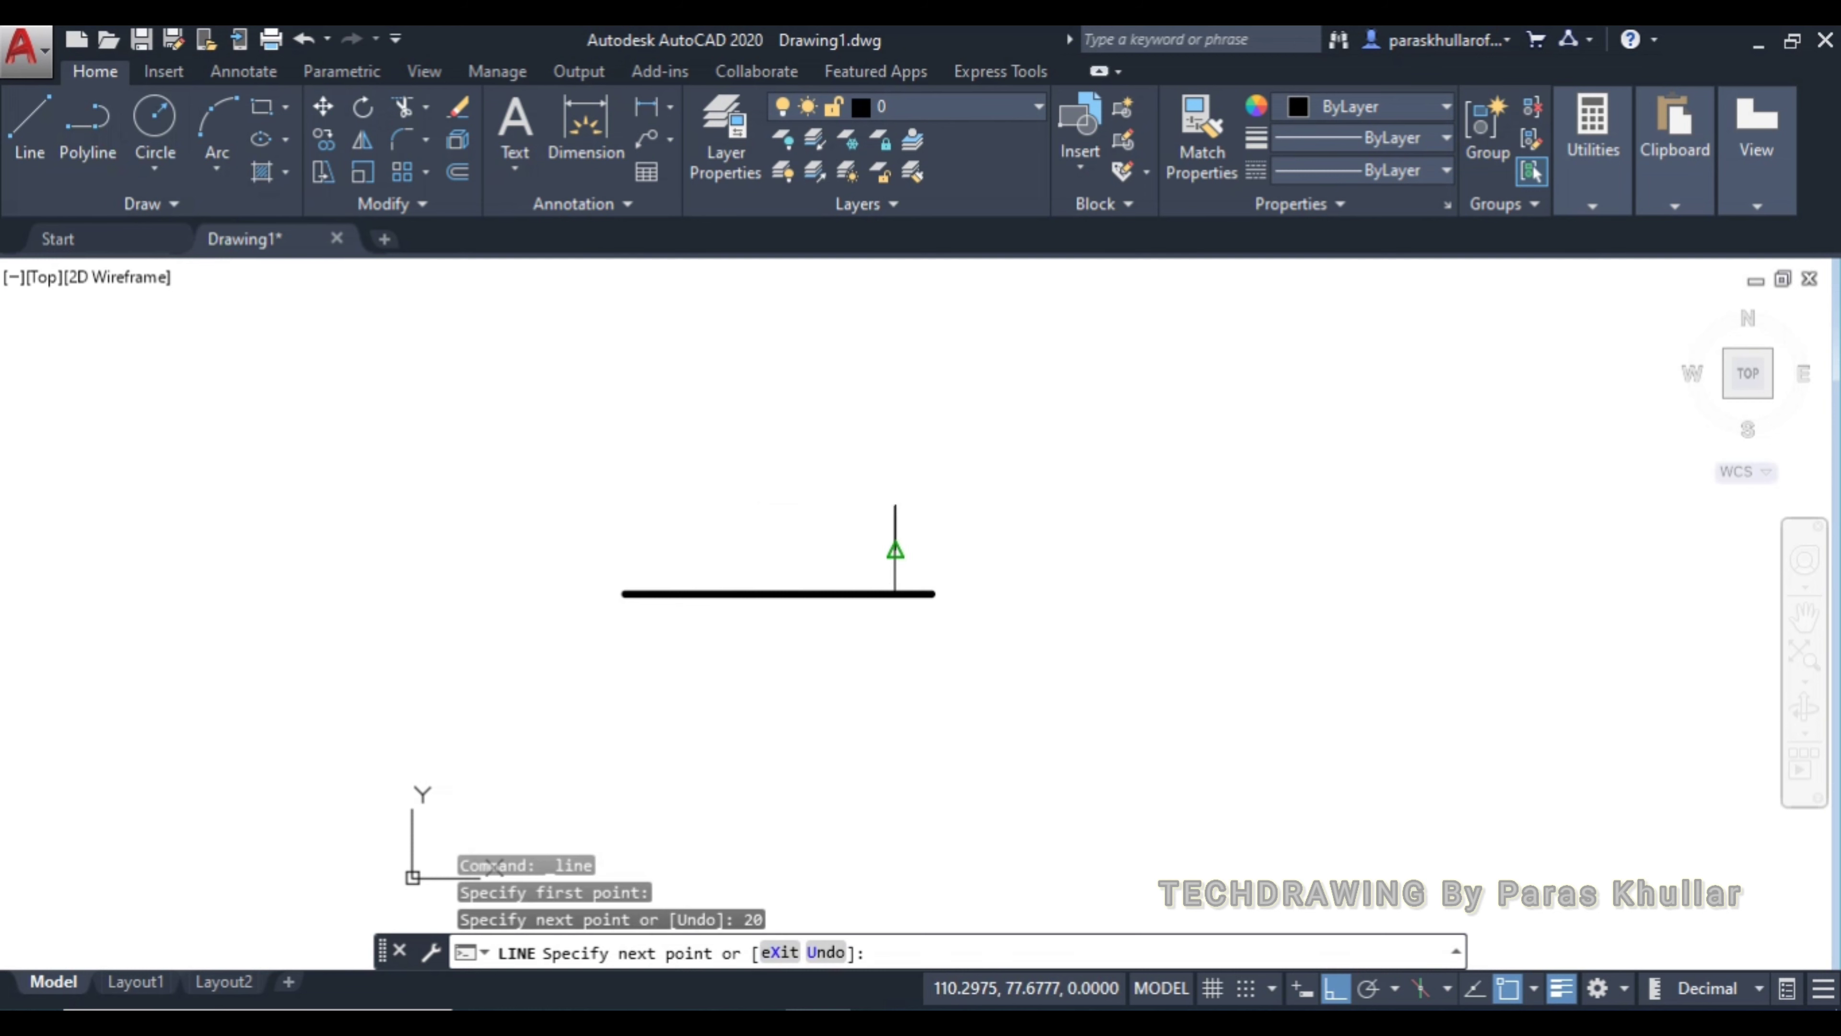
right_click(997, 453)
left_click(1022, 469)
Draw a vertical line 30 units downward from the point where the upper vertical meets the thick horizontal line
right_click(1047, 398)
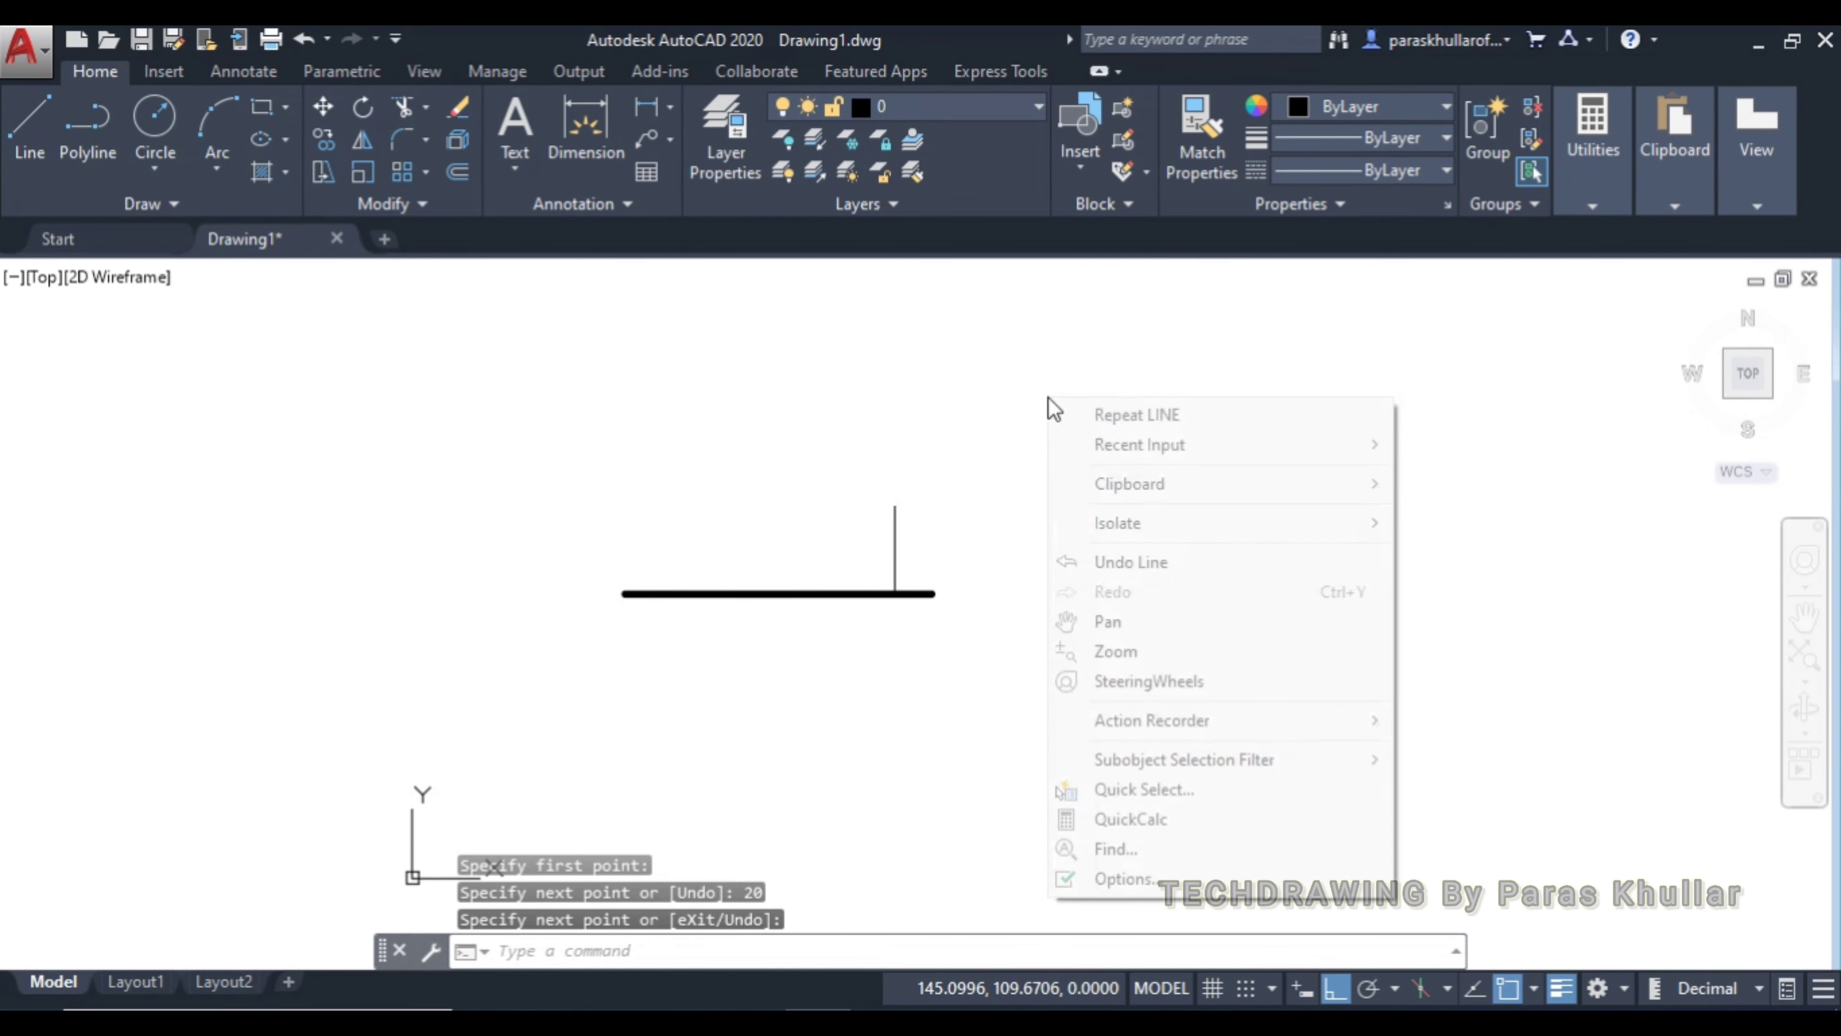
left_click(1087, 414)
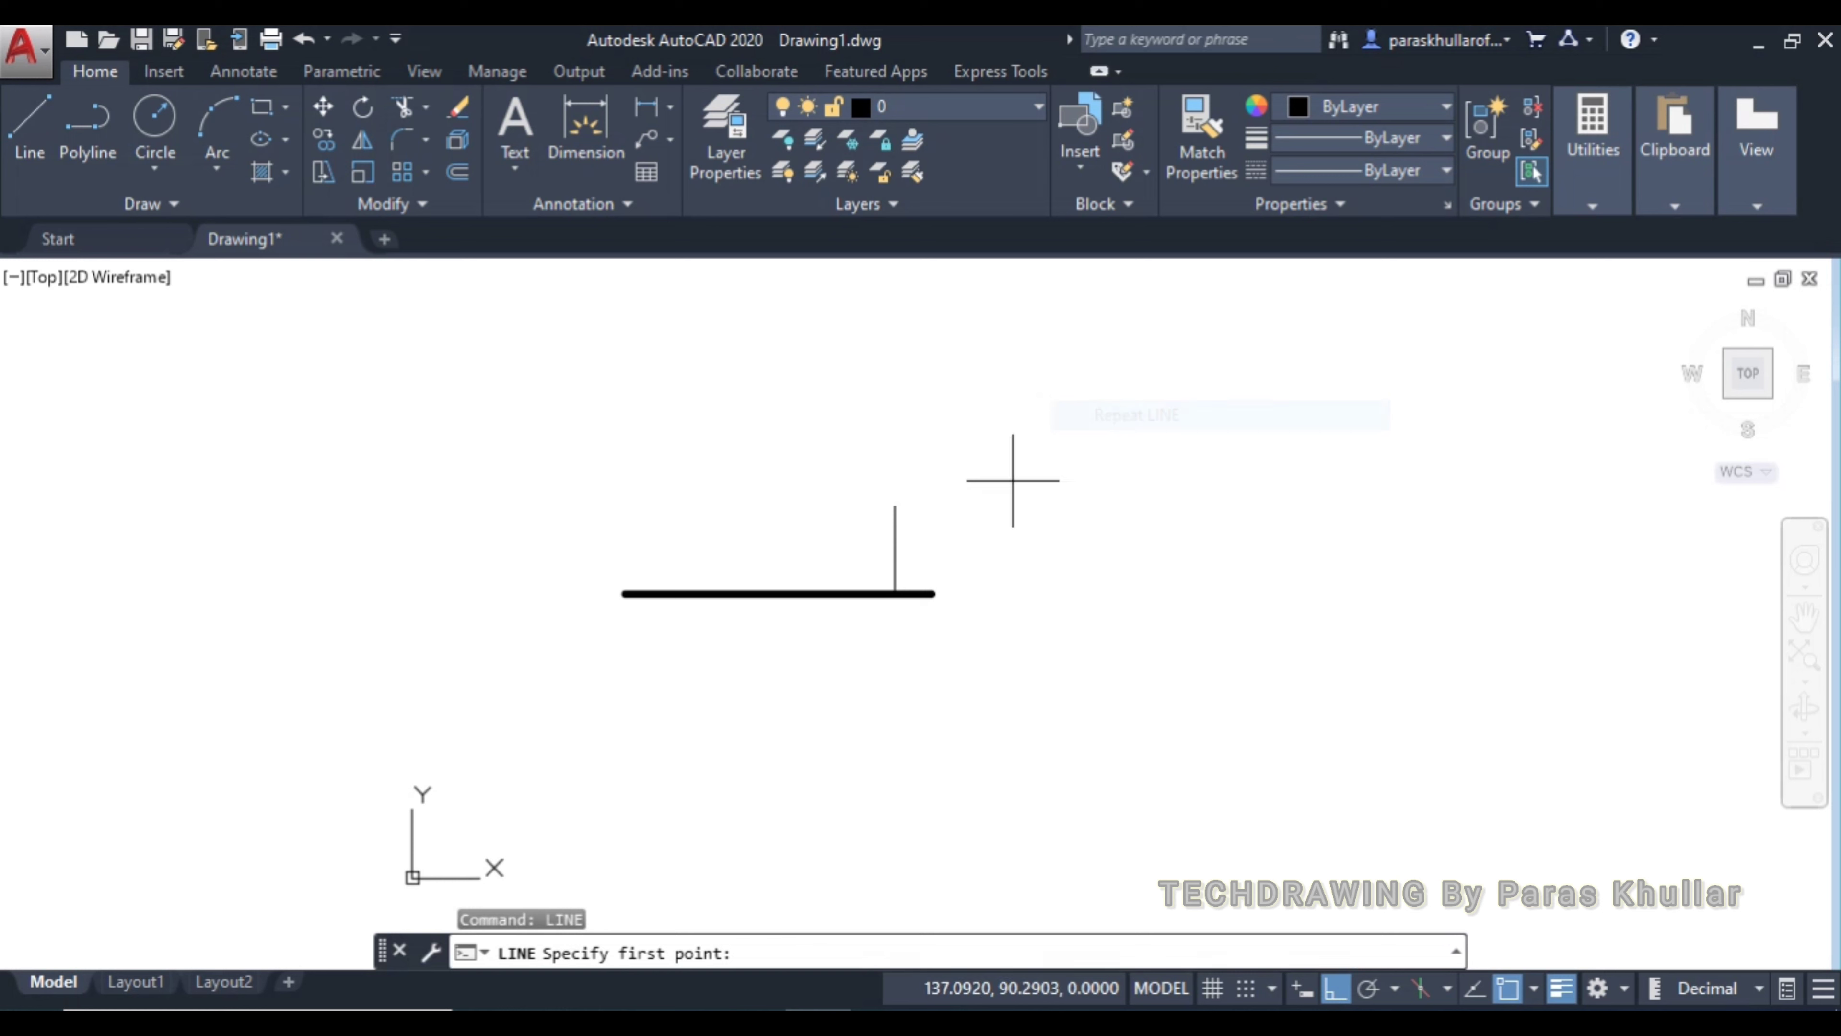
left_click(895, 594)
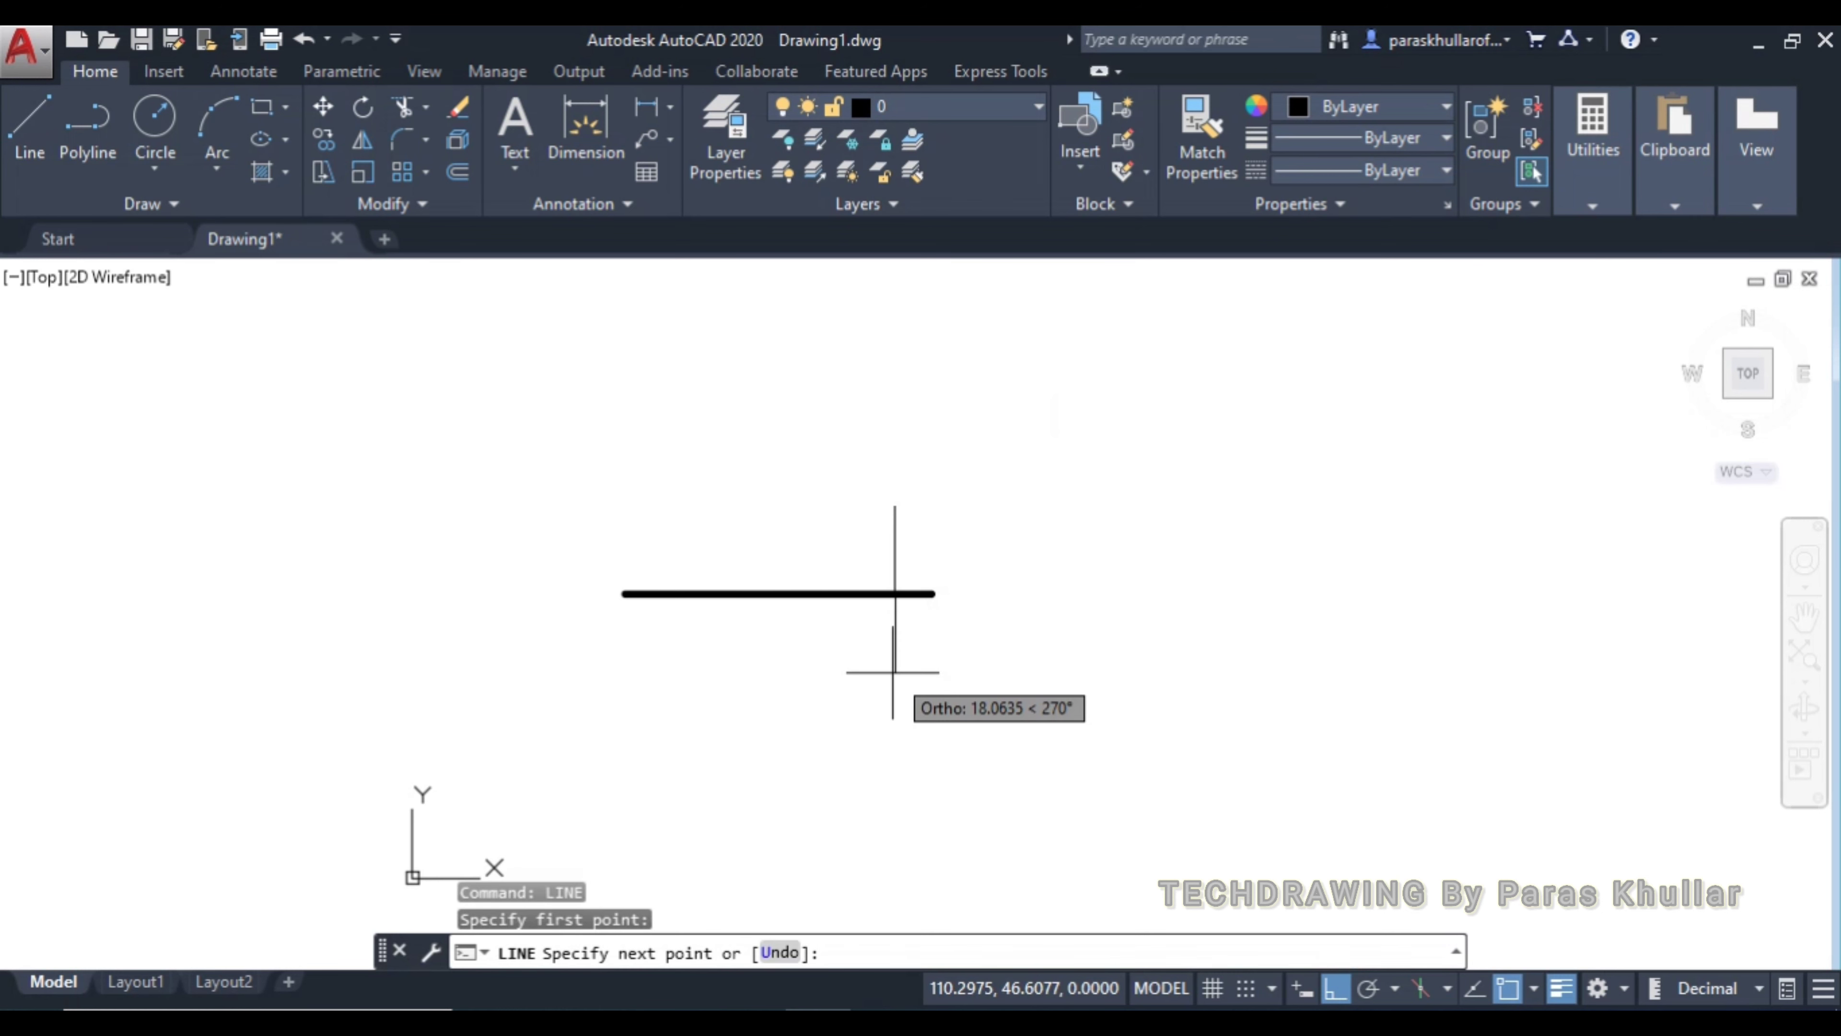
type("30")
key("Return")
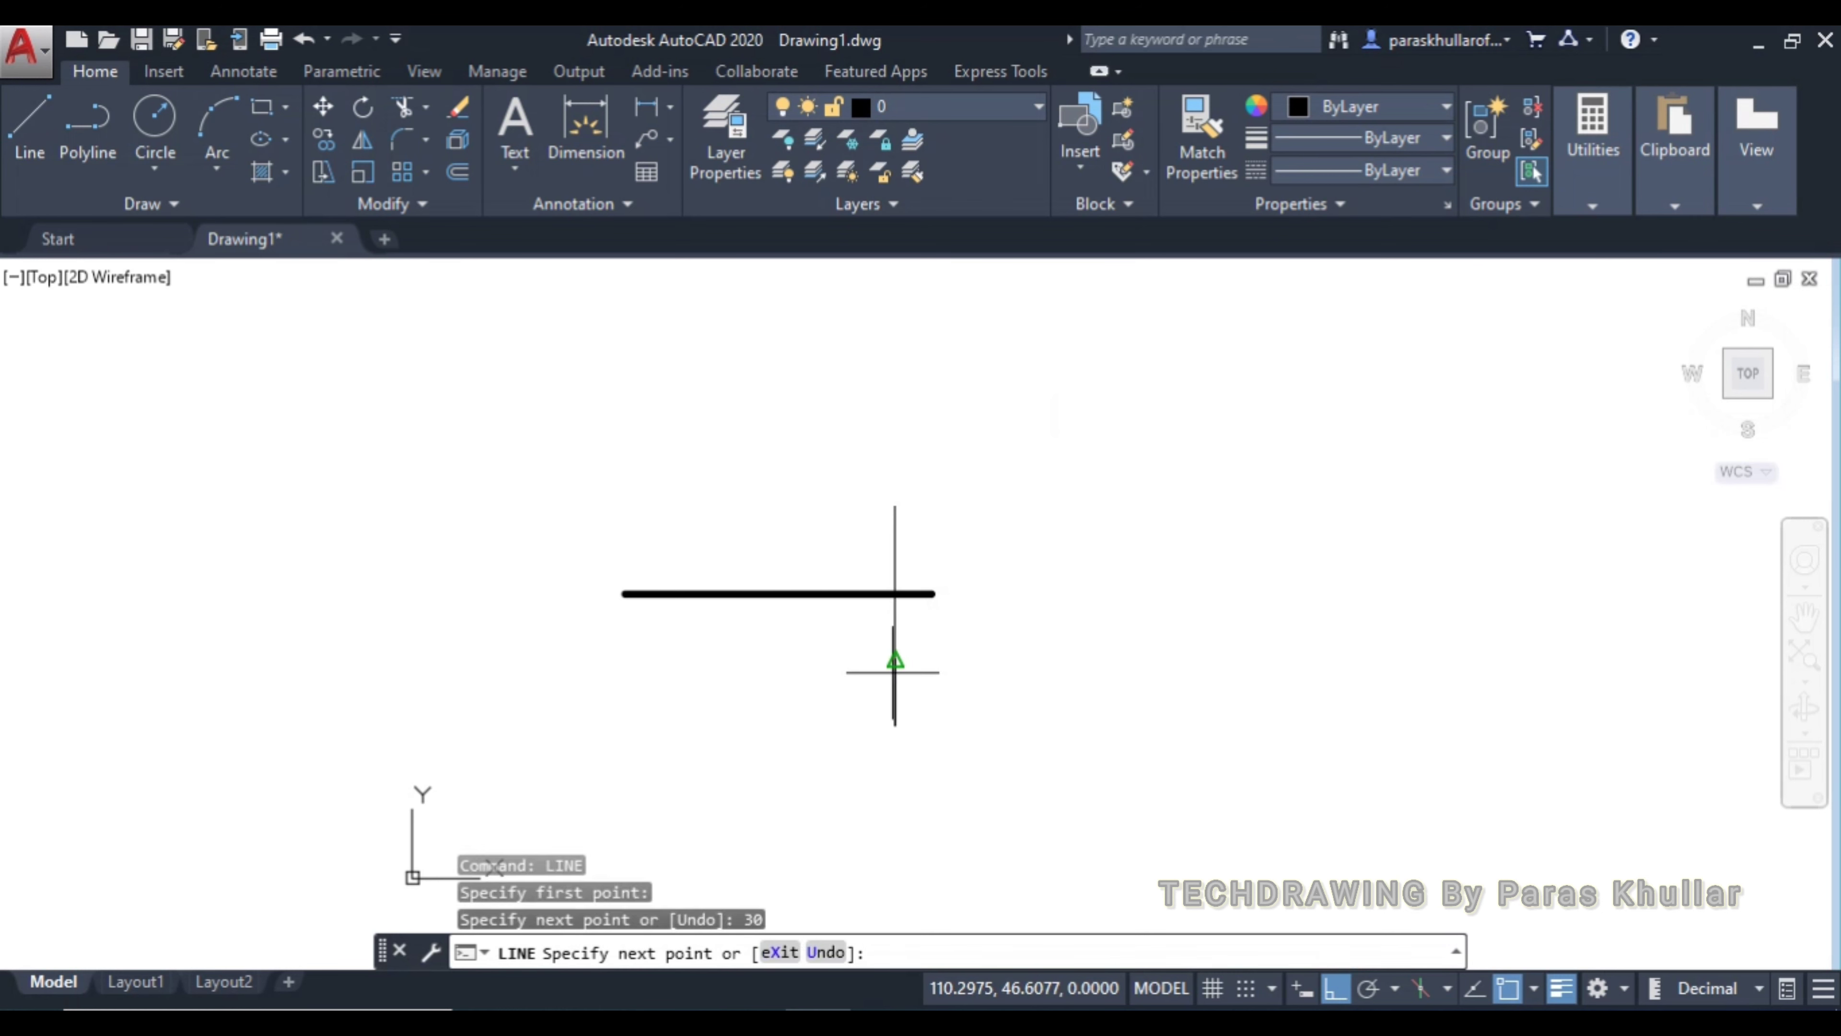
right_click(1093, 534)
left_click(1145, 545)
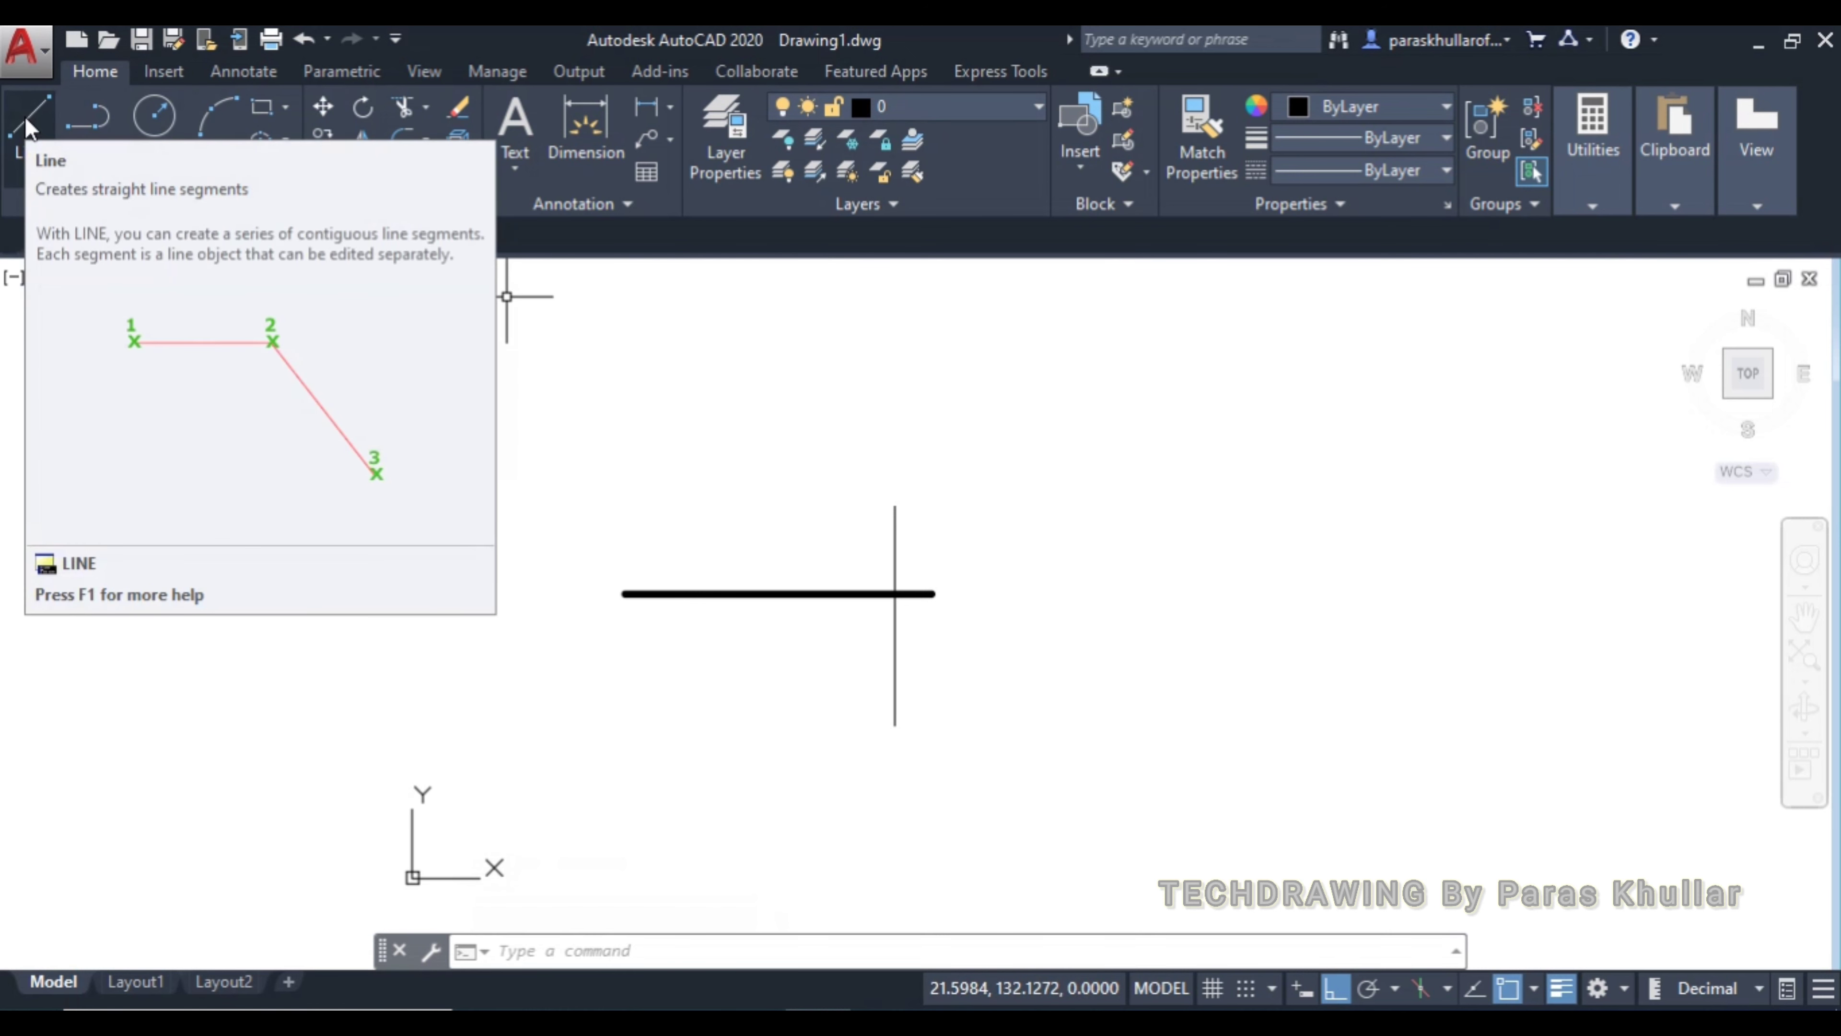
left_click(24, 119)
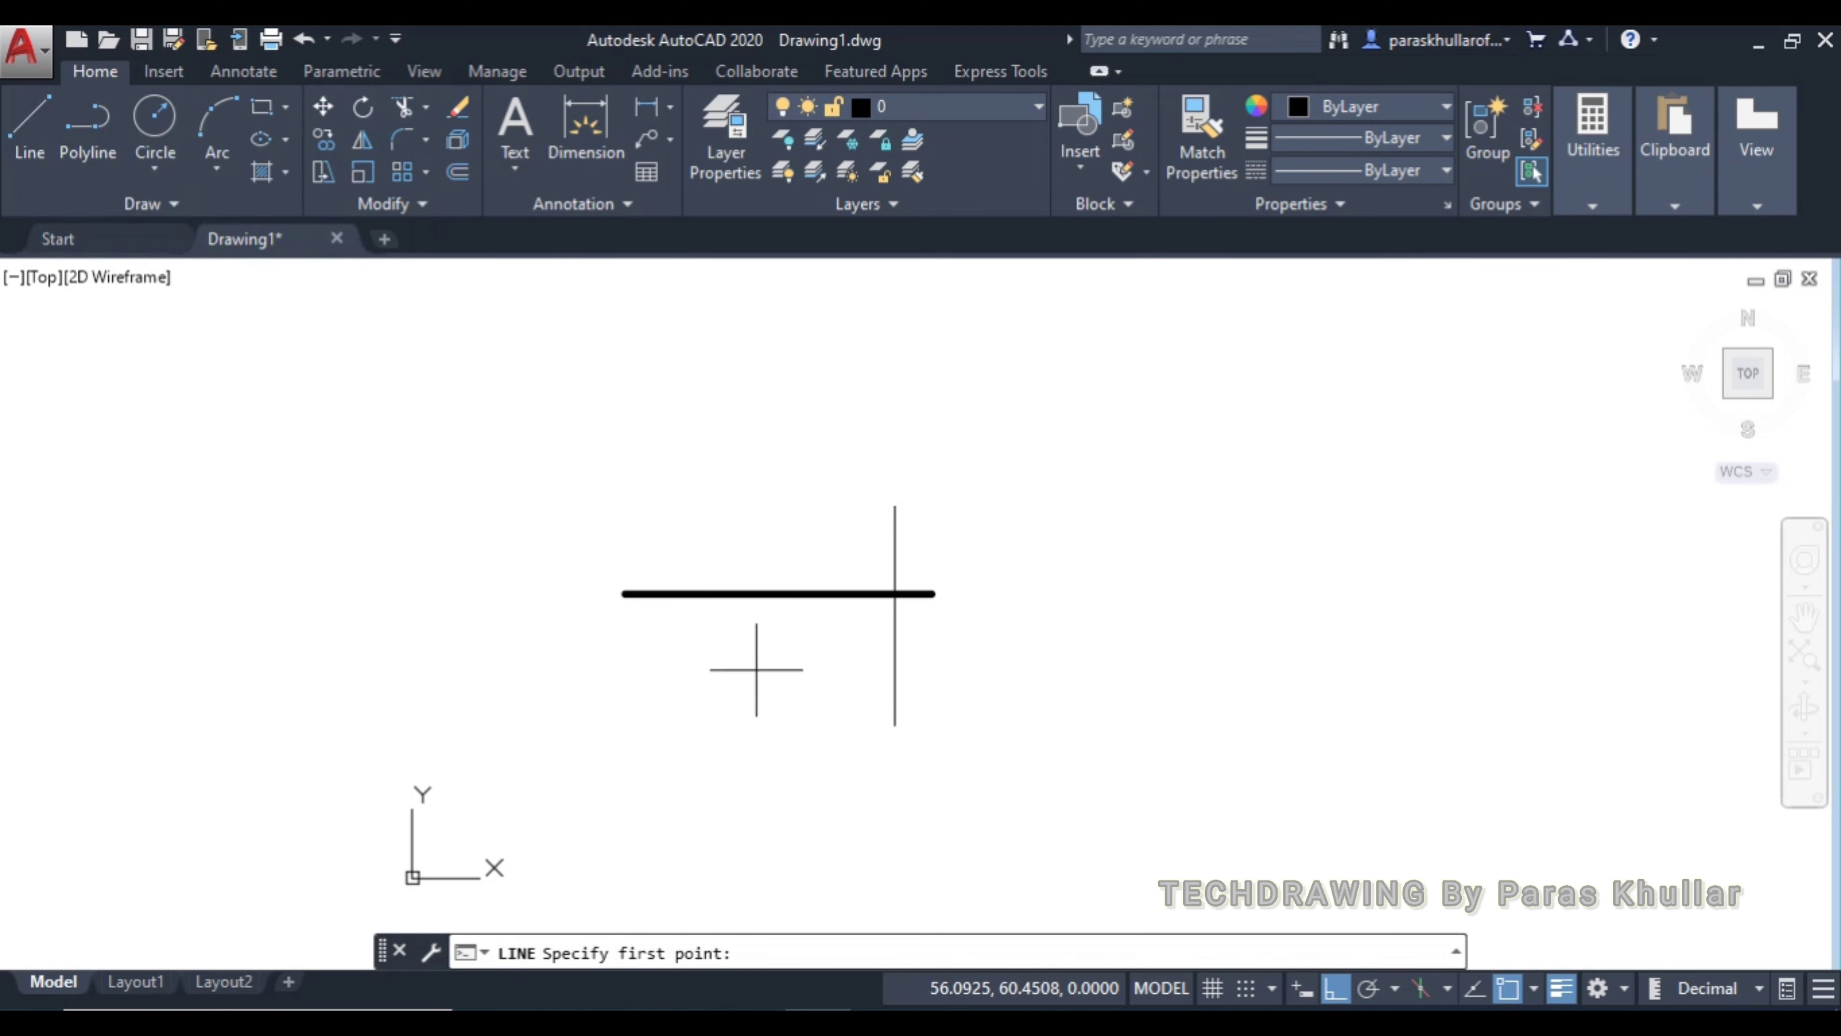
left_click(1337, 985)
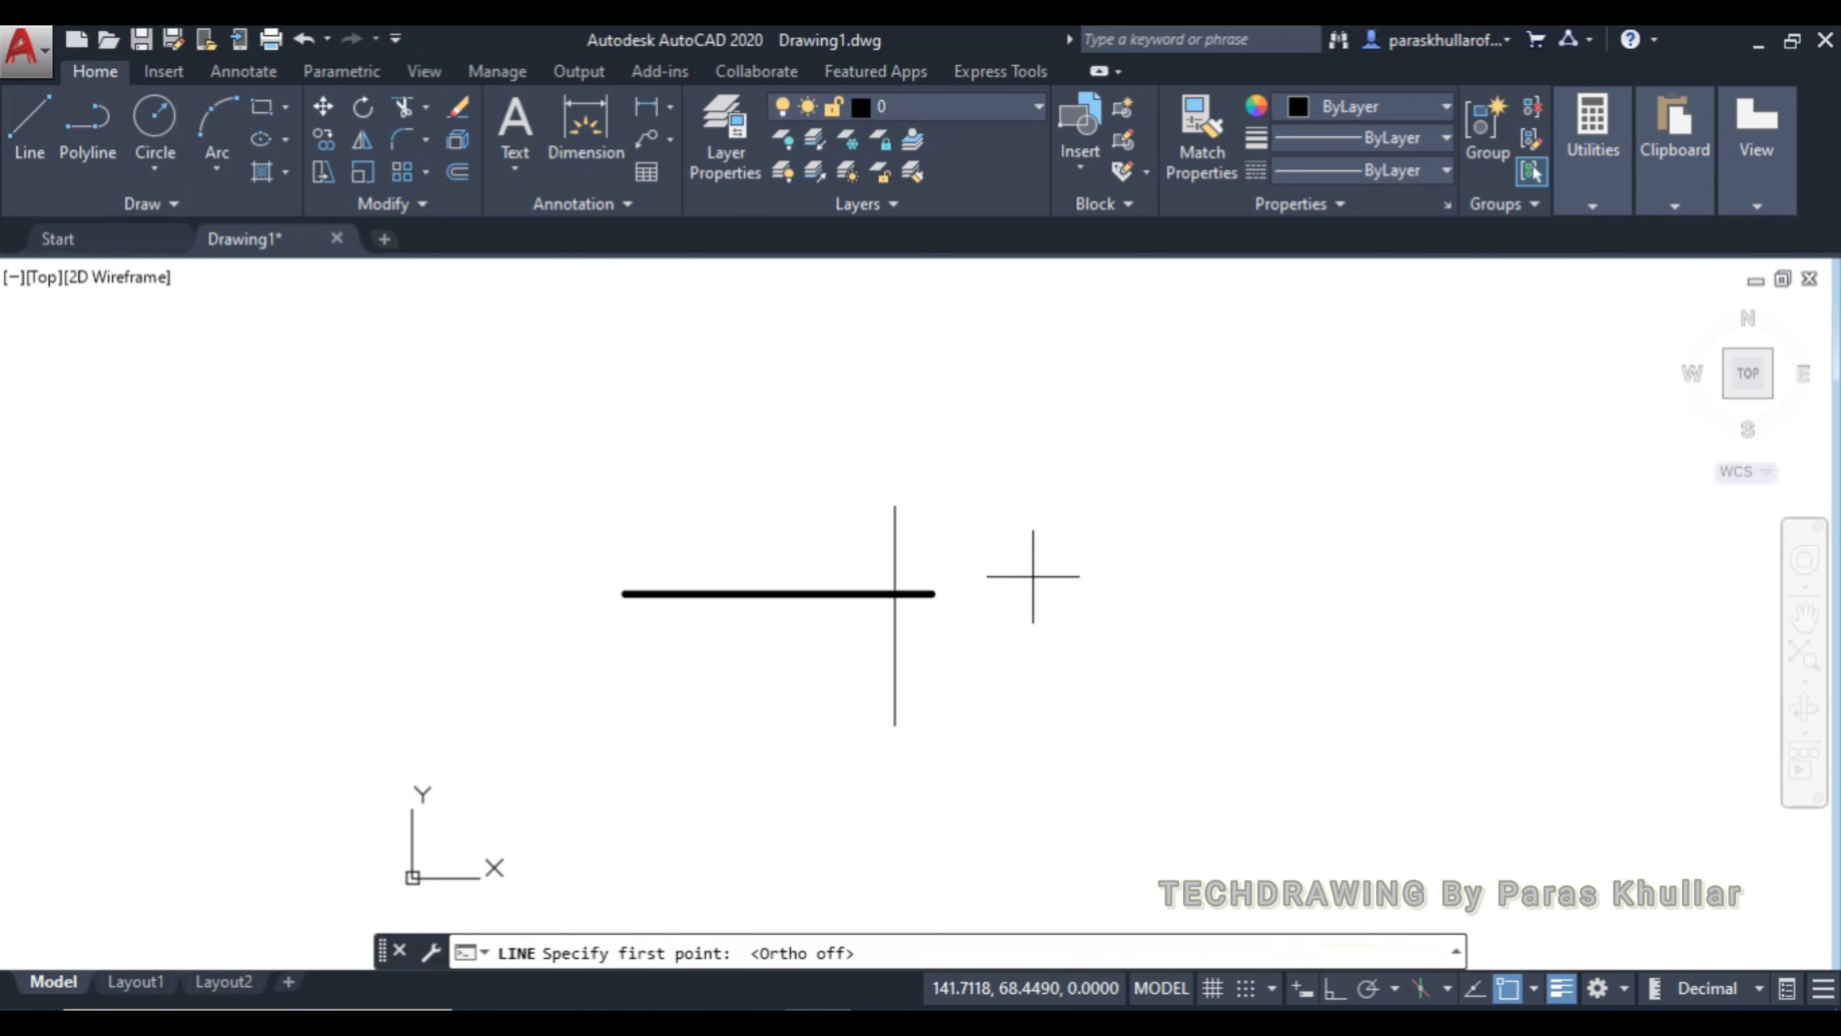
left_click(895, 504)
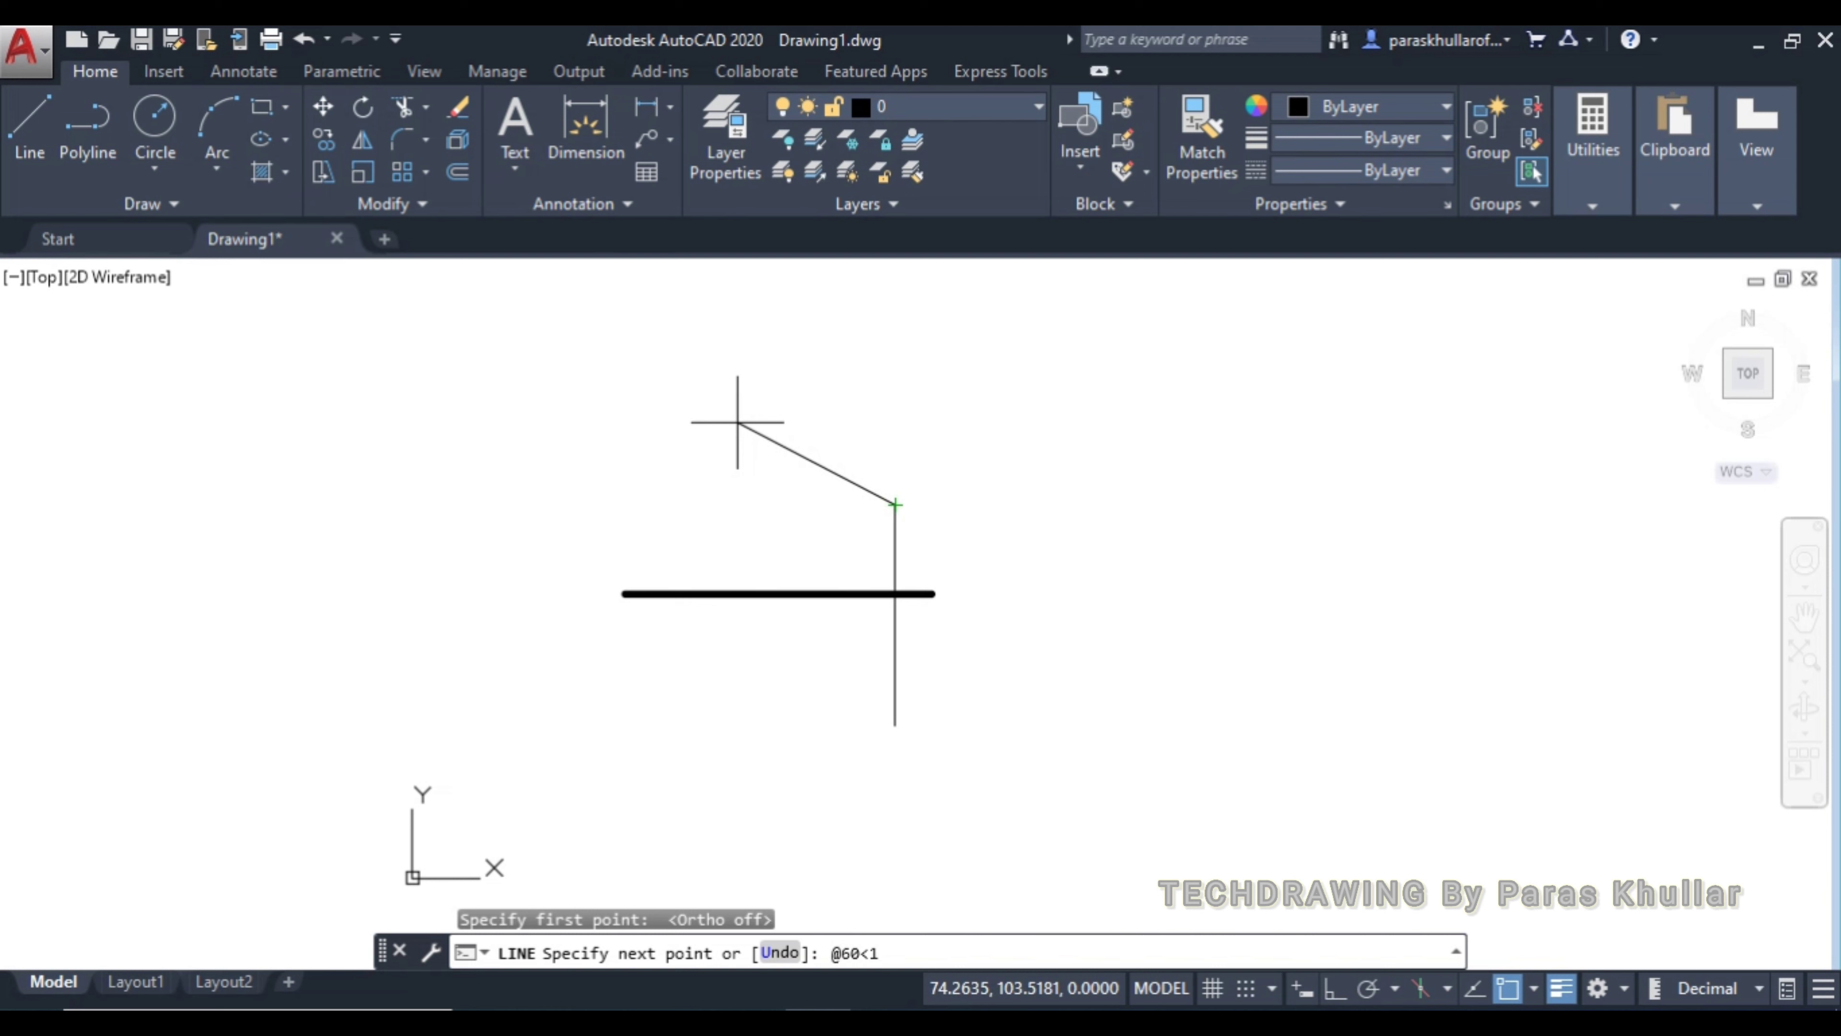
key("Return")
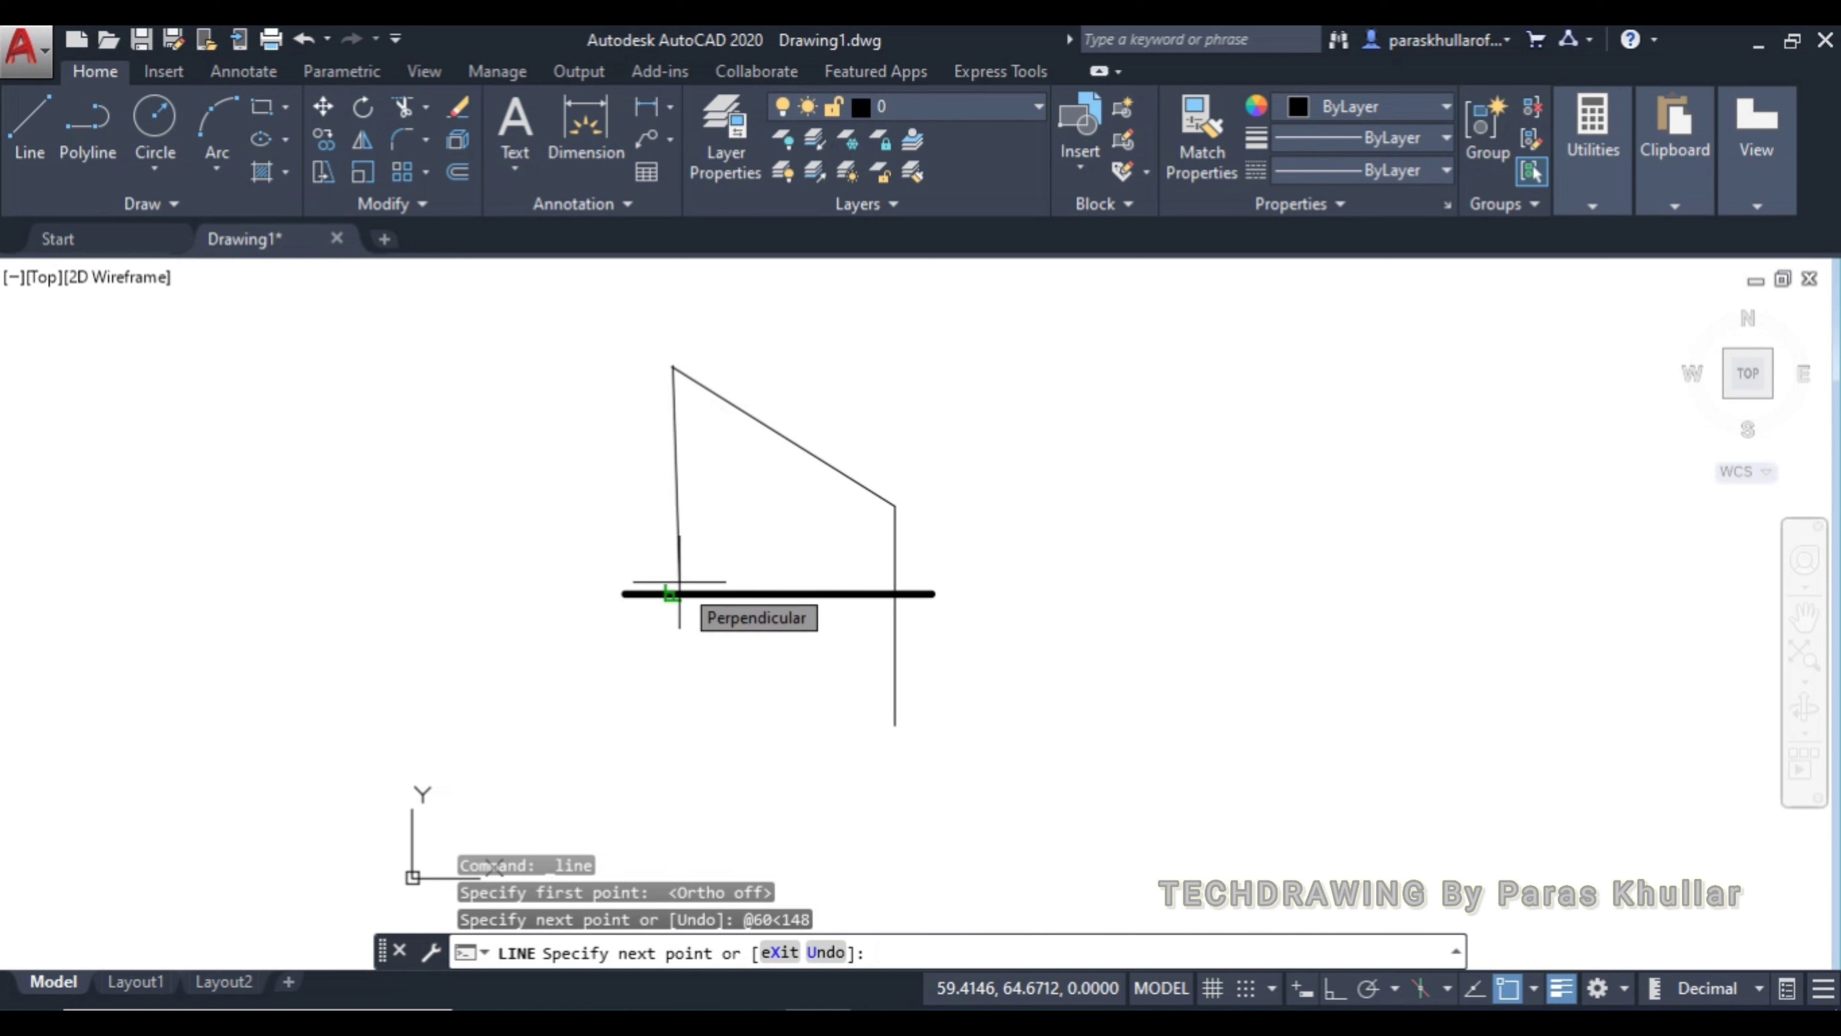
With Ortho and Object Snap Tracking on, continue perpendicular to the thick line, then down level with the lower vertical's end
key("F8")
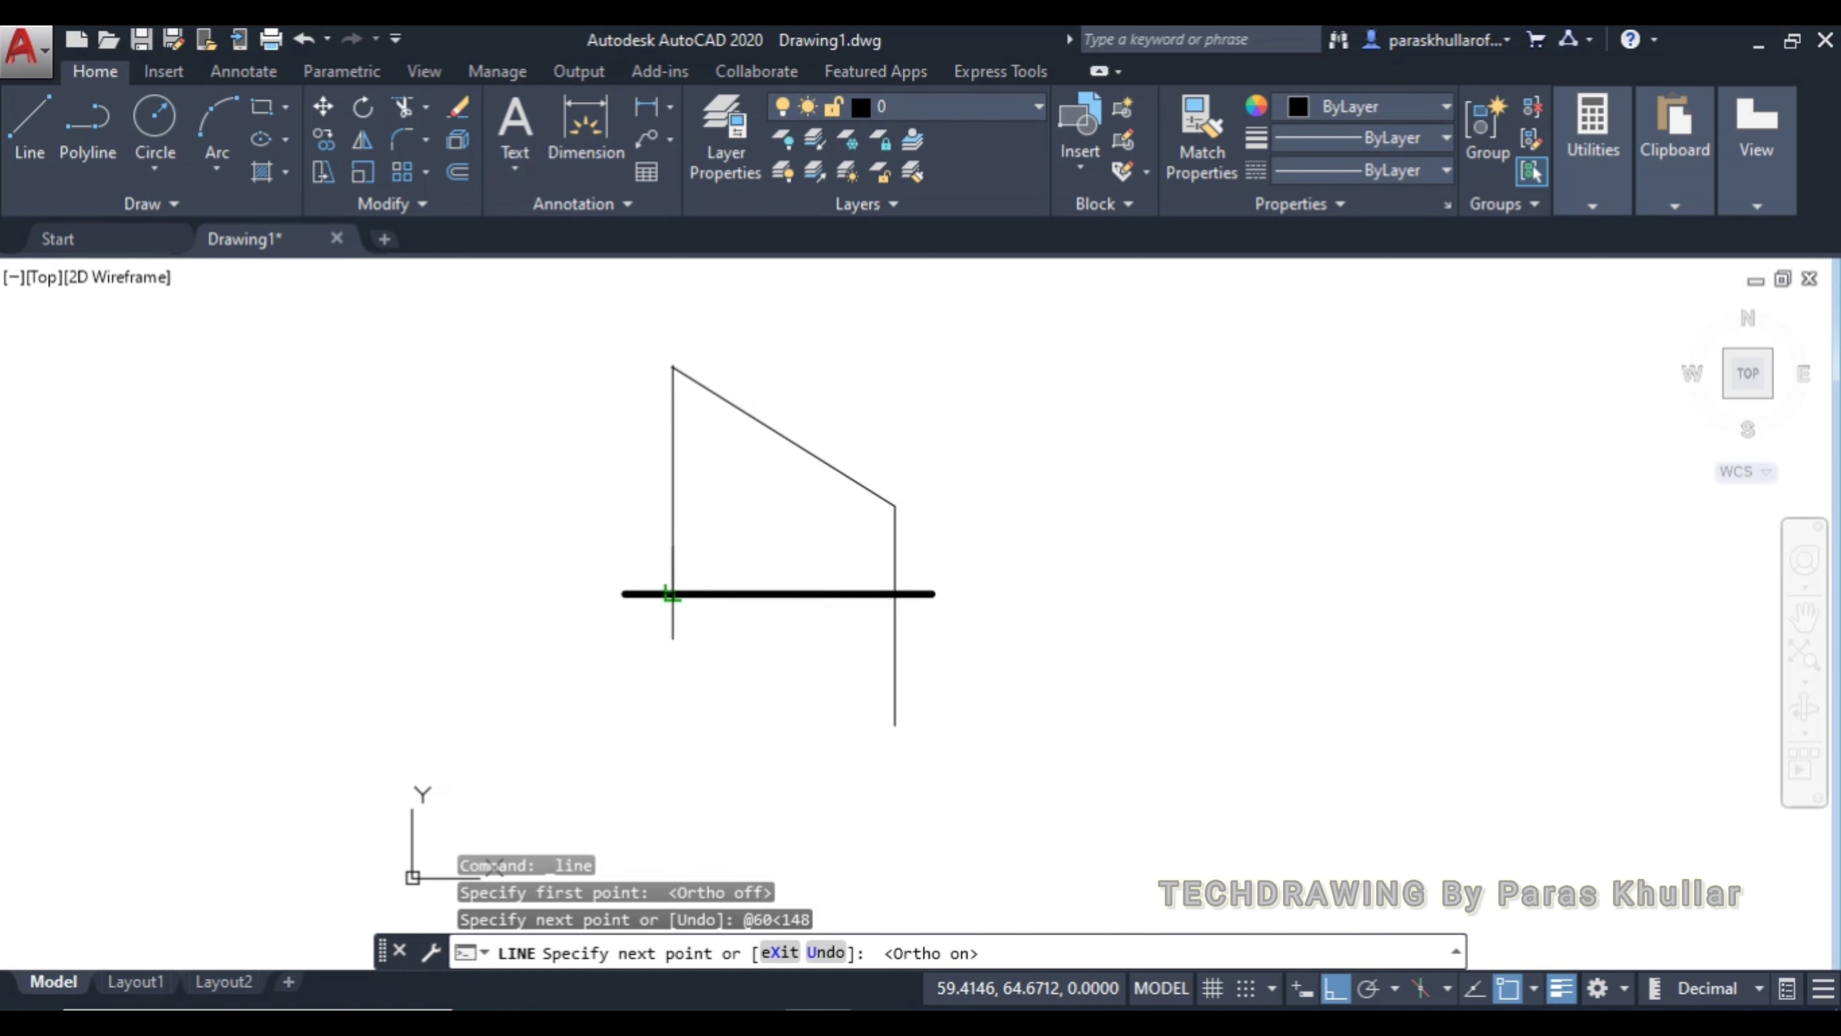
left_click(672, 594)
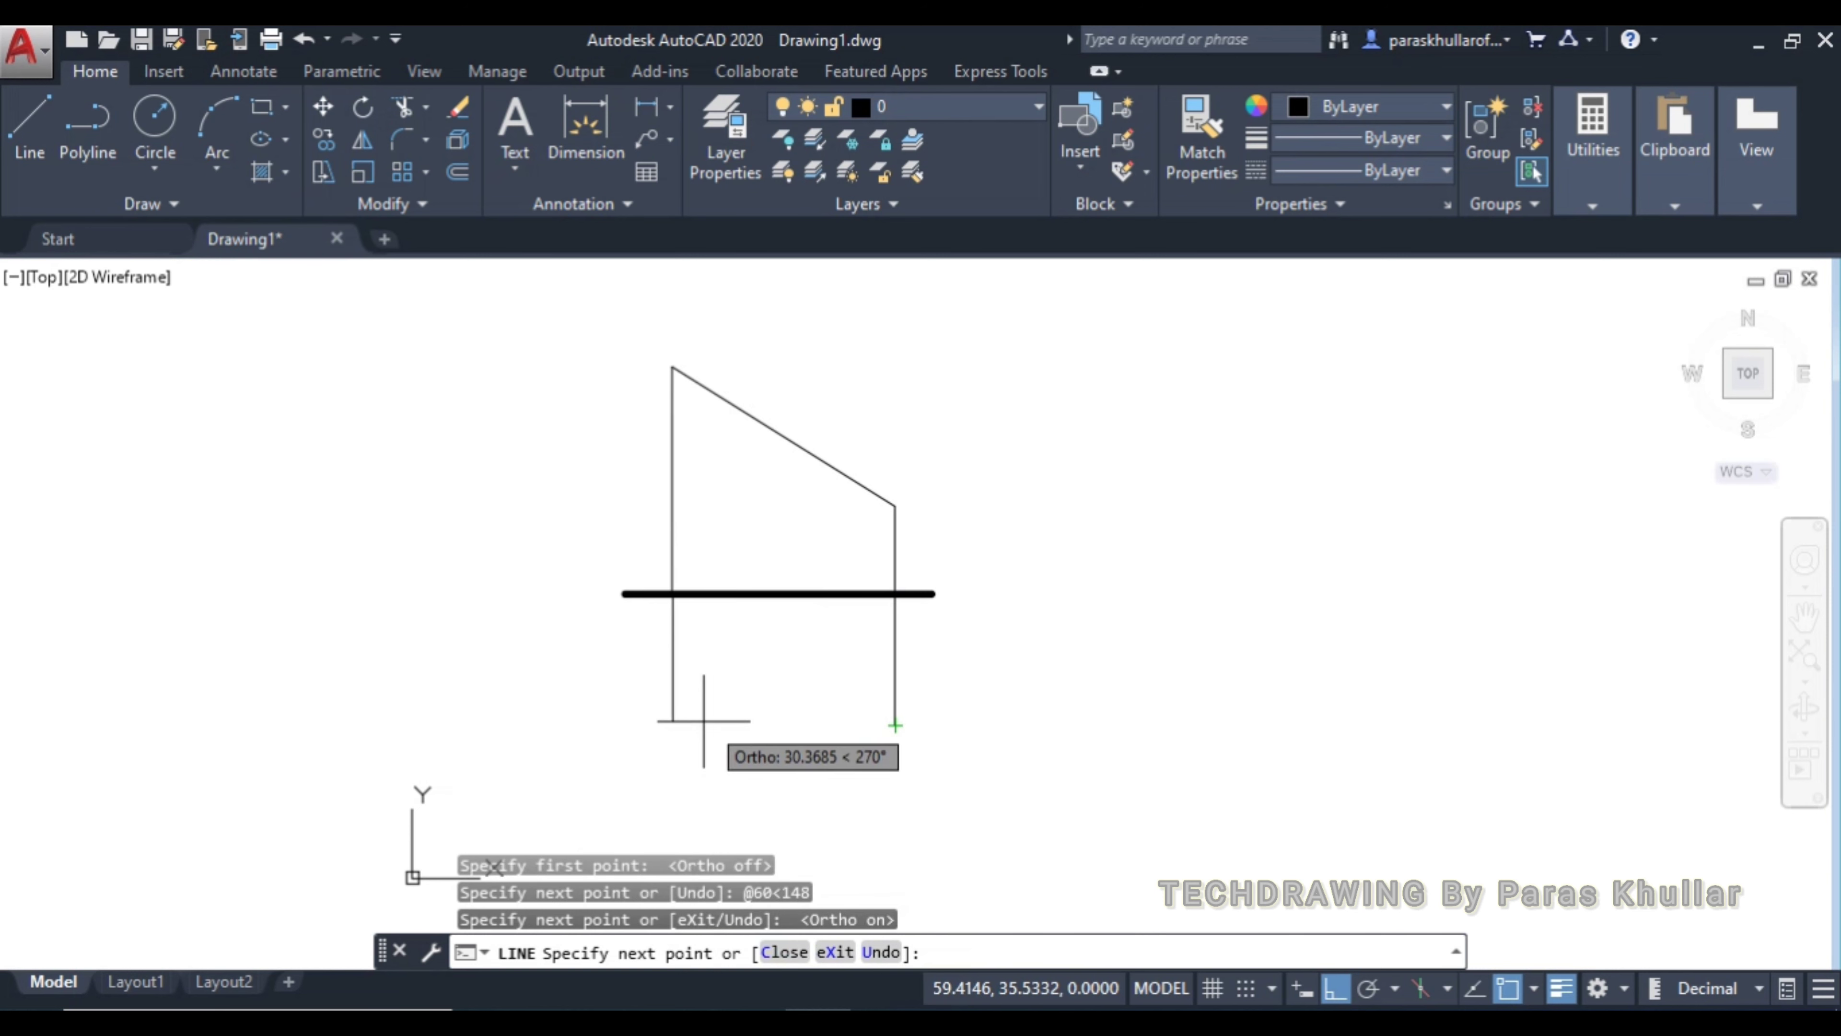
left_click(1471, 992)
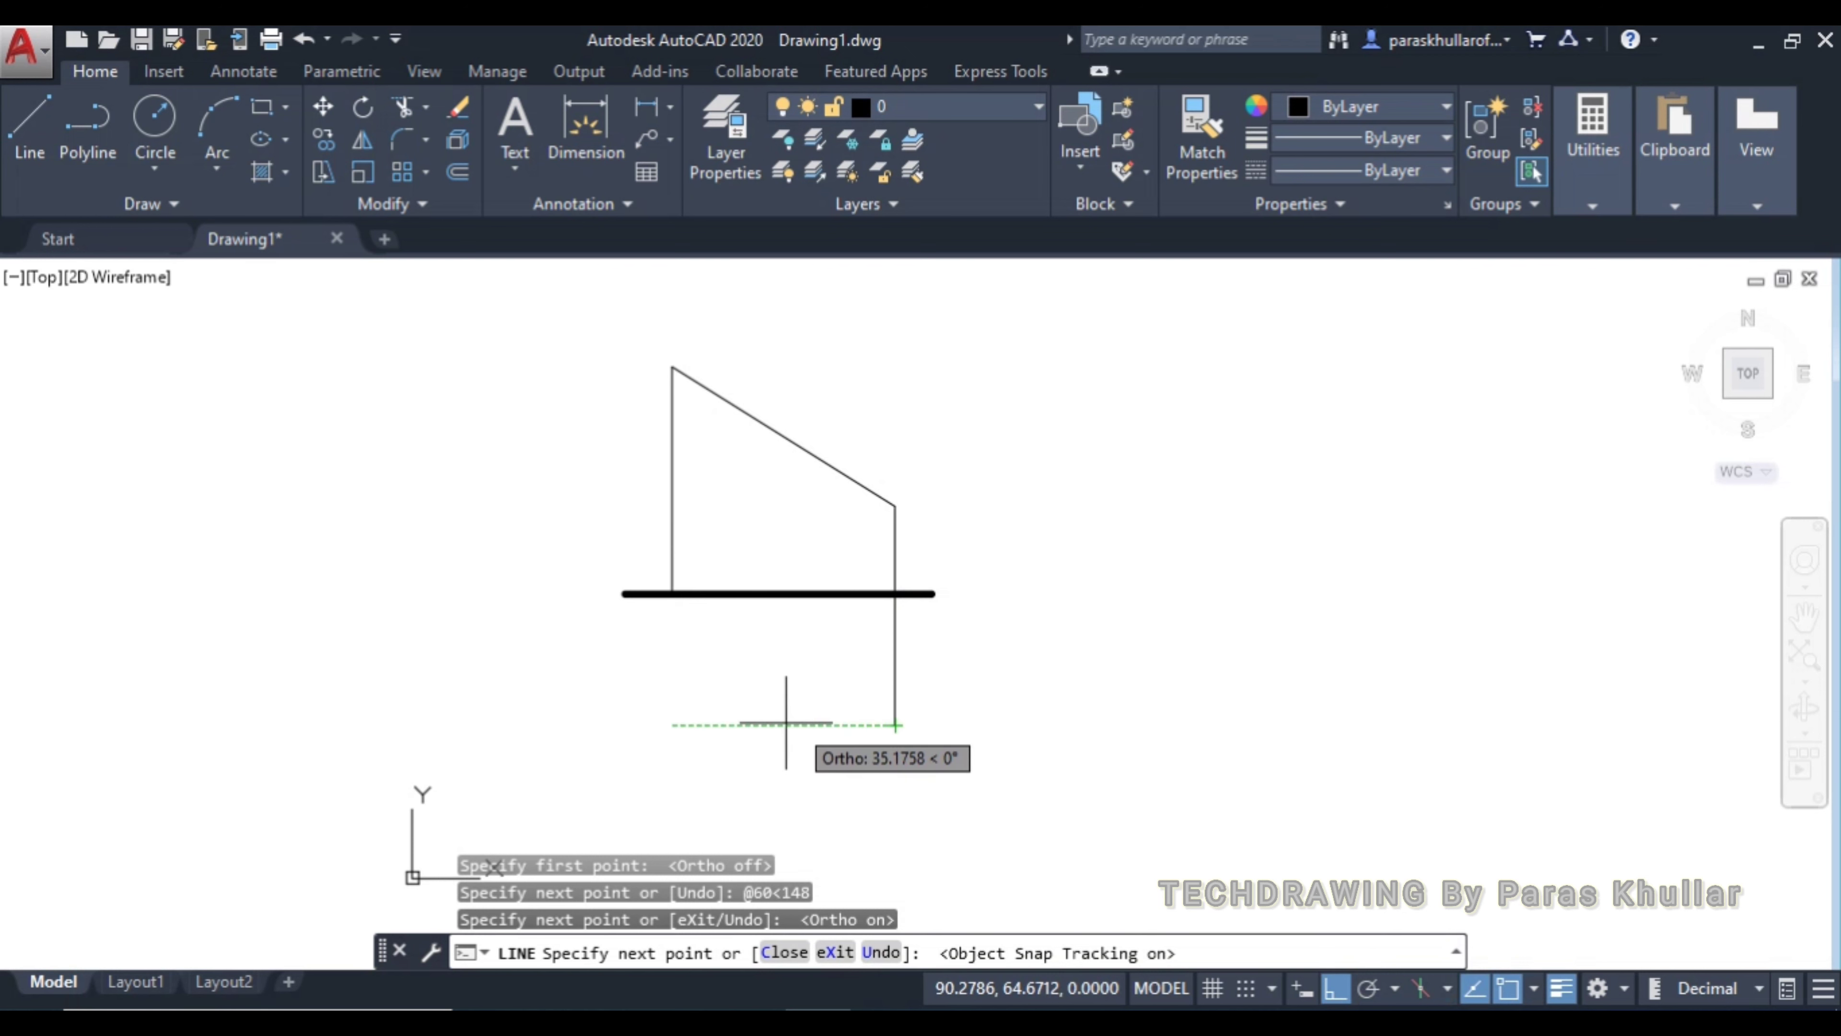
left_click(678, 721)
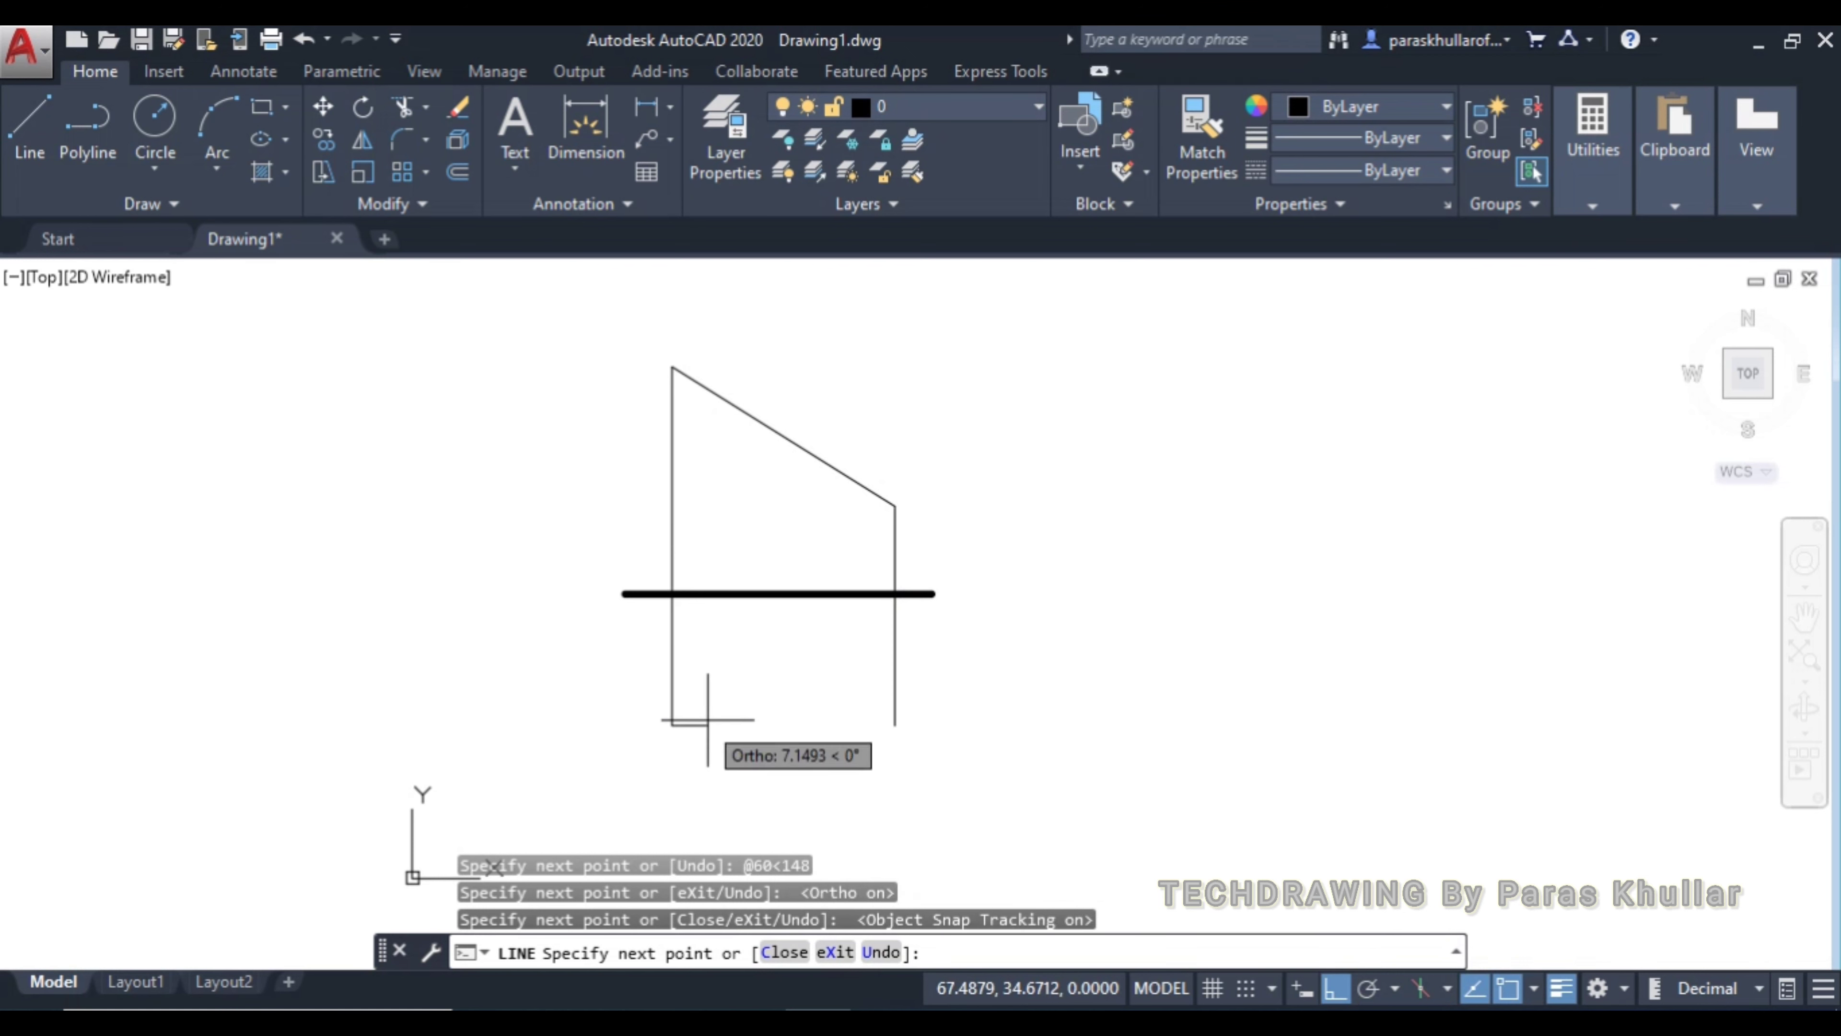
Draw a horizontal line across to the lower end of the 30-unit vertical and finish the Line command
left_click(895, 724)
right_click(1131, 475)
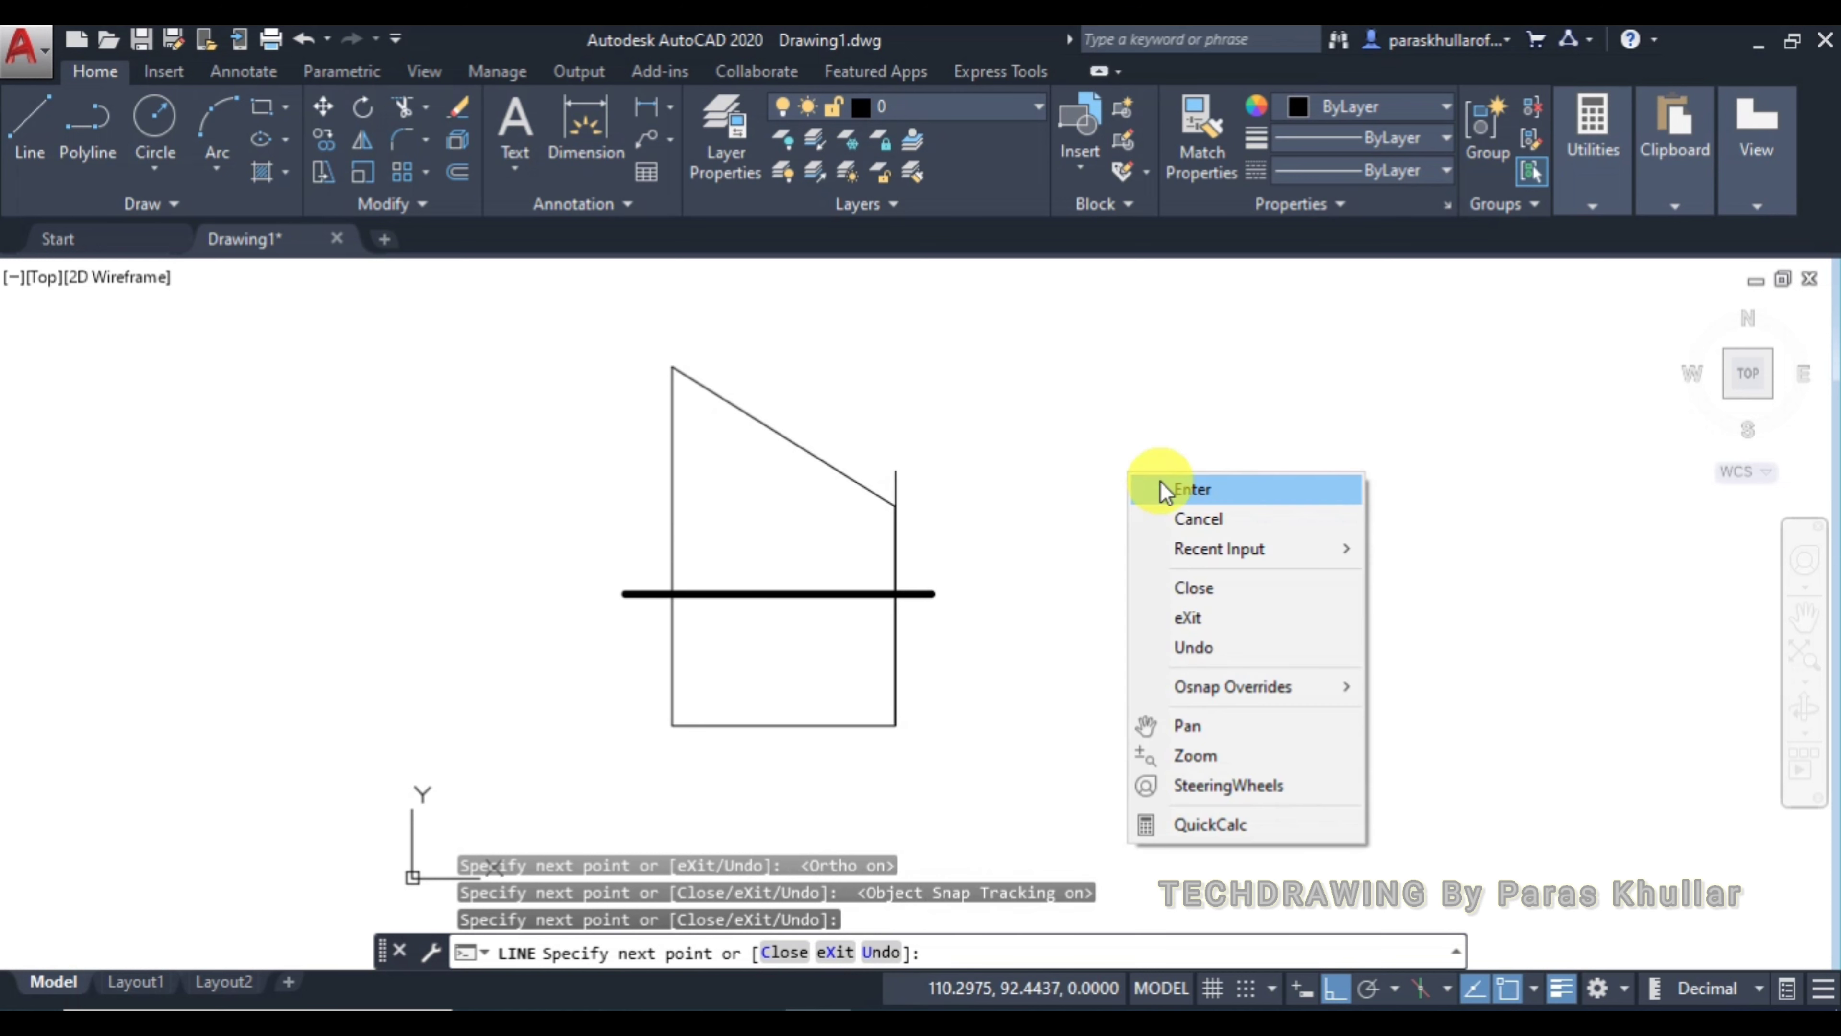
left_click(1164, 491)
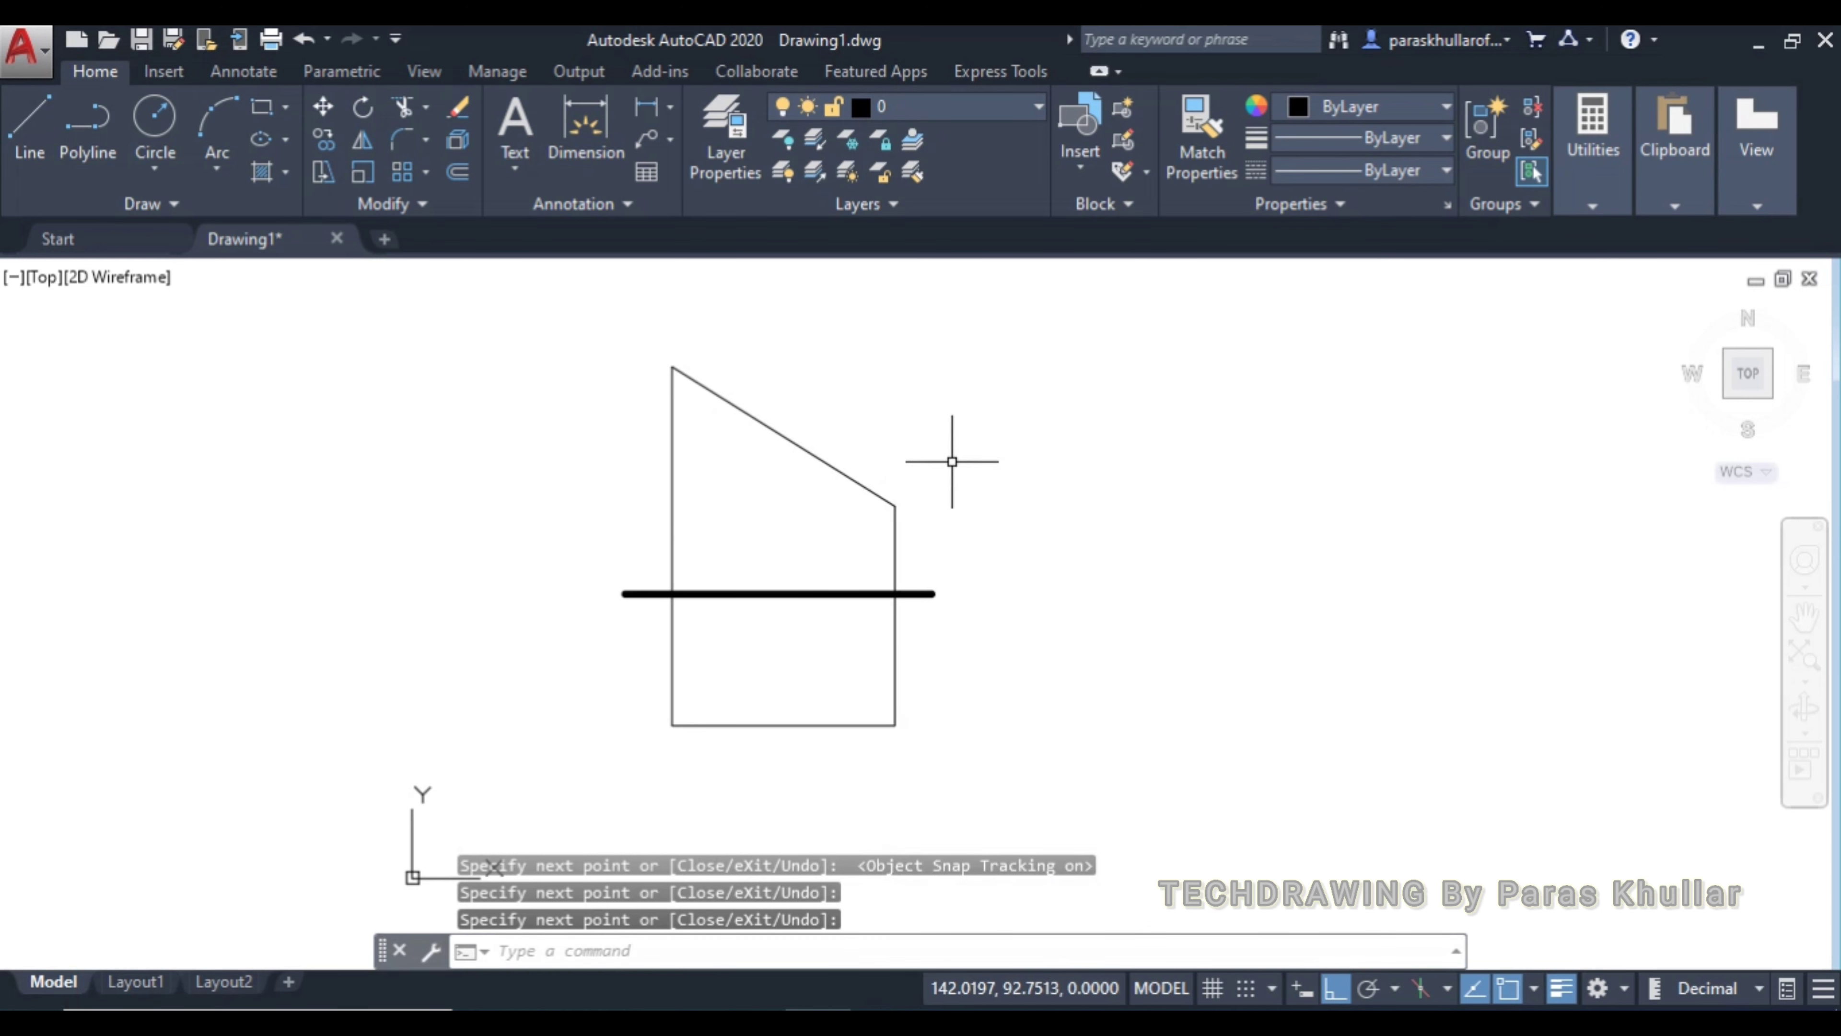
Set the lineweight of the inclined line and the lower horizontal line to 1.00 mm, and clear the selection
left_click(776, 437)
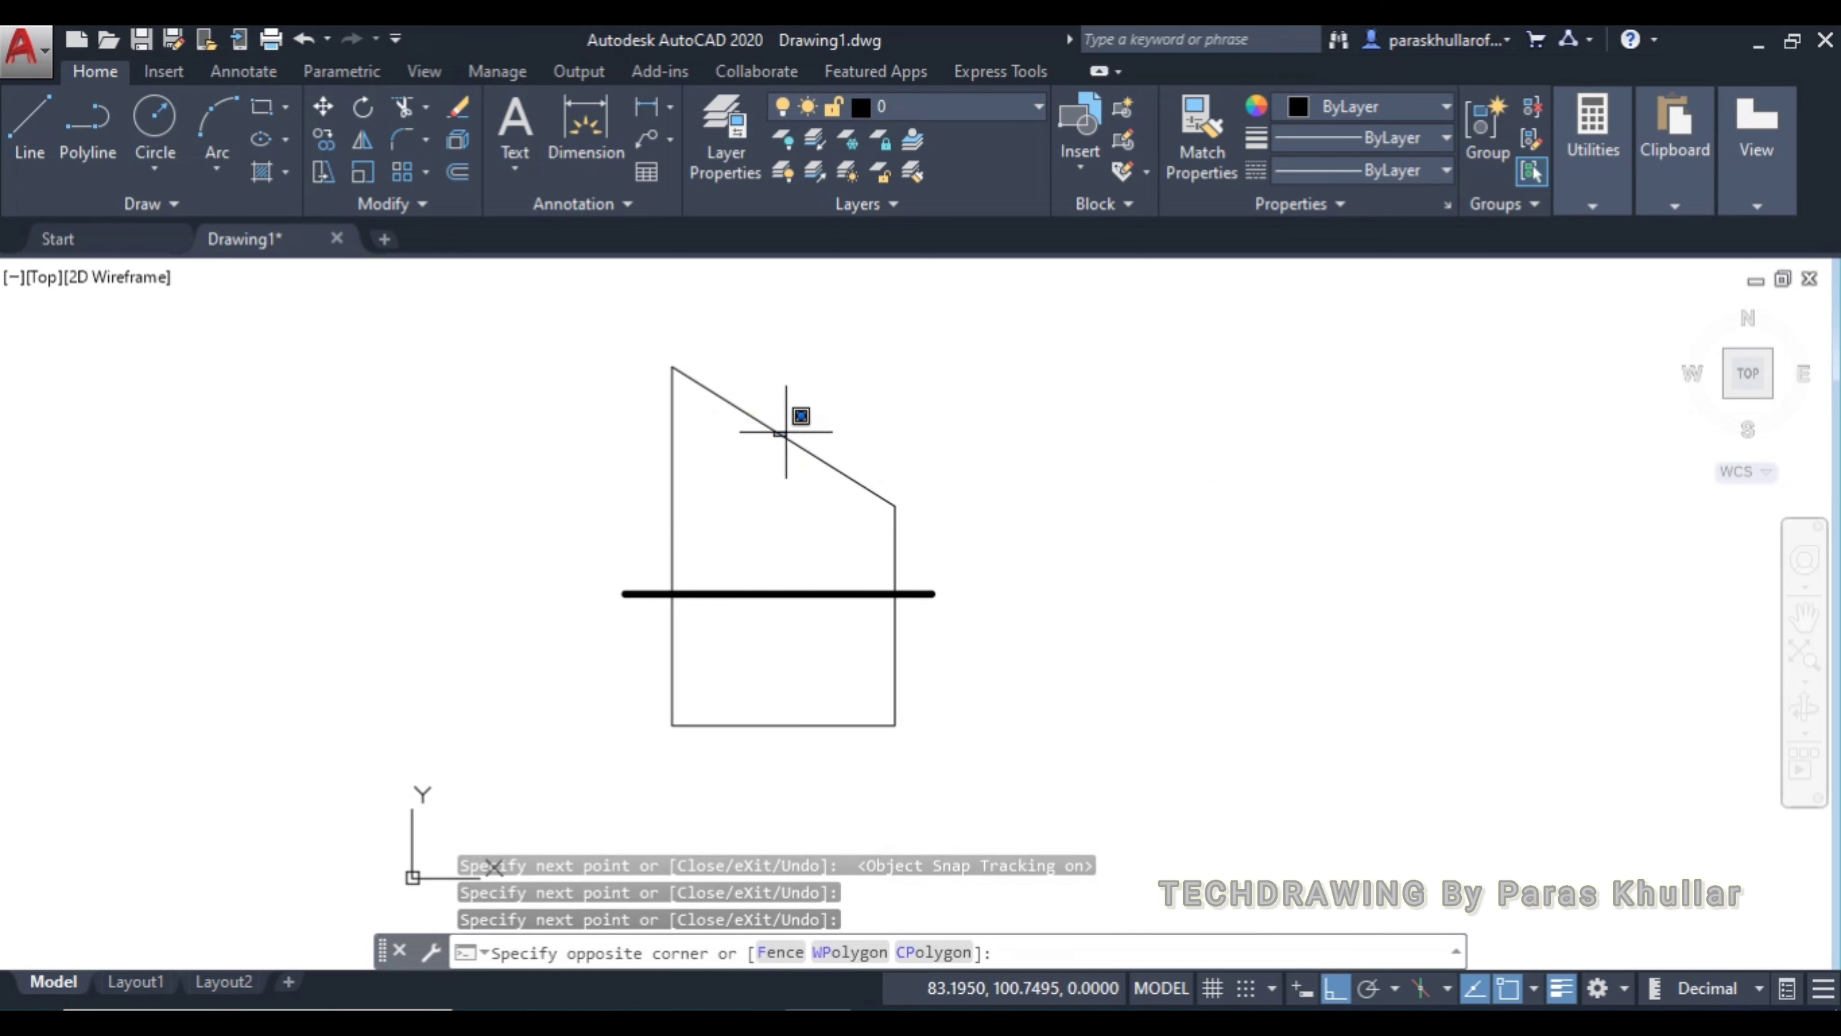
left_click(789, 418)
left_click(777, 435)
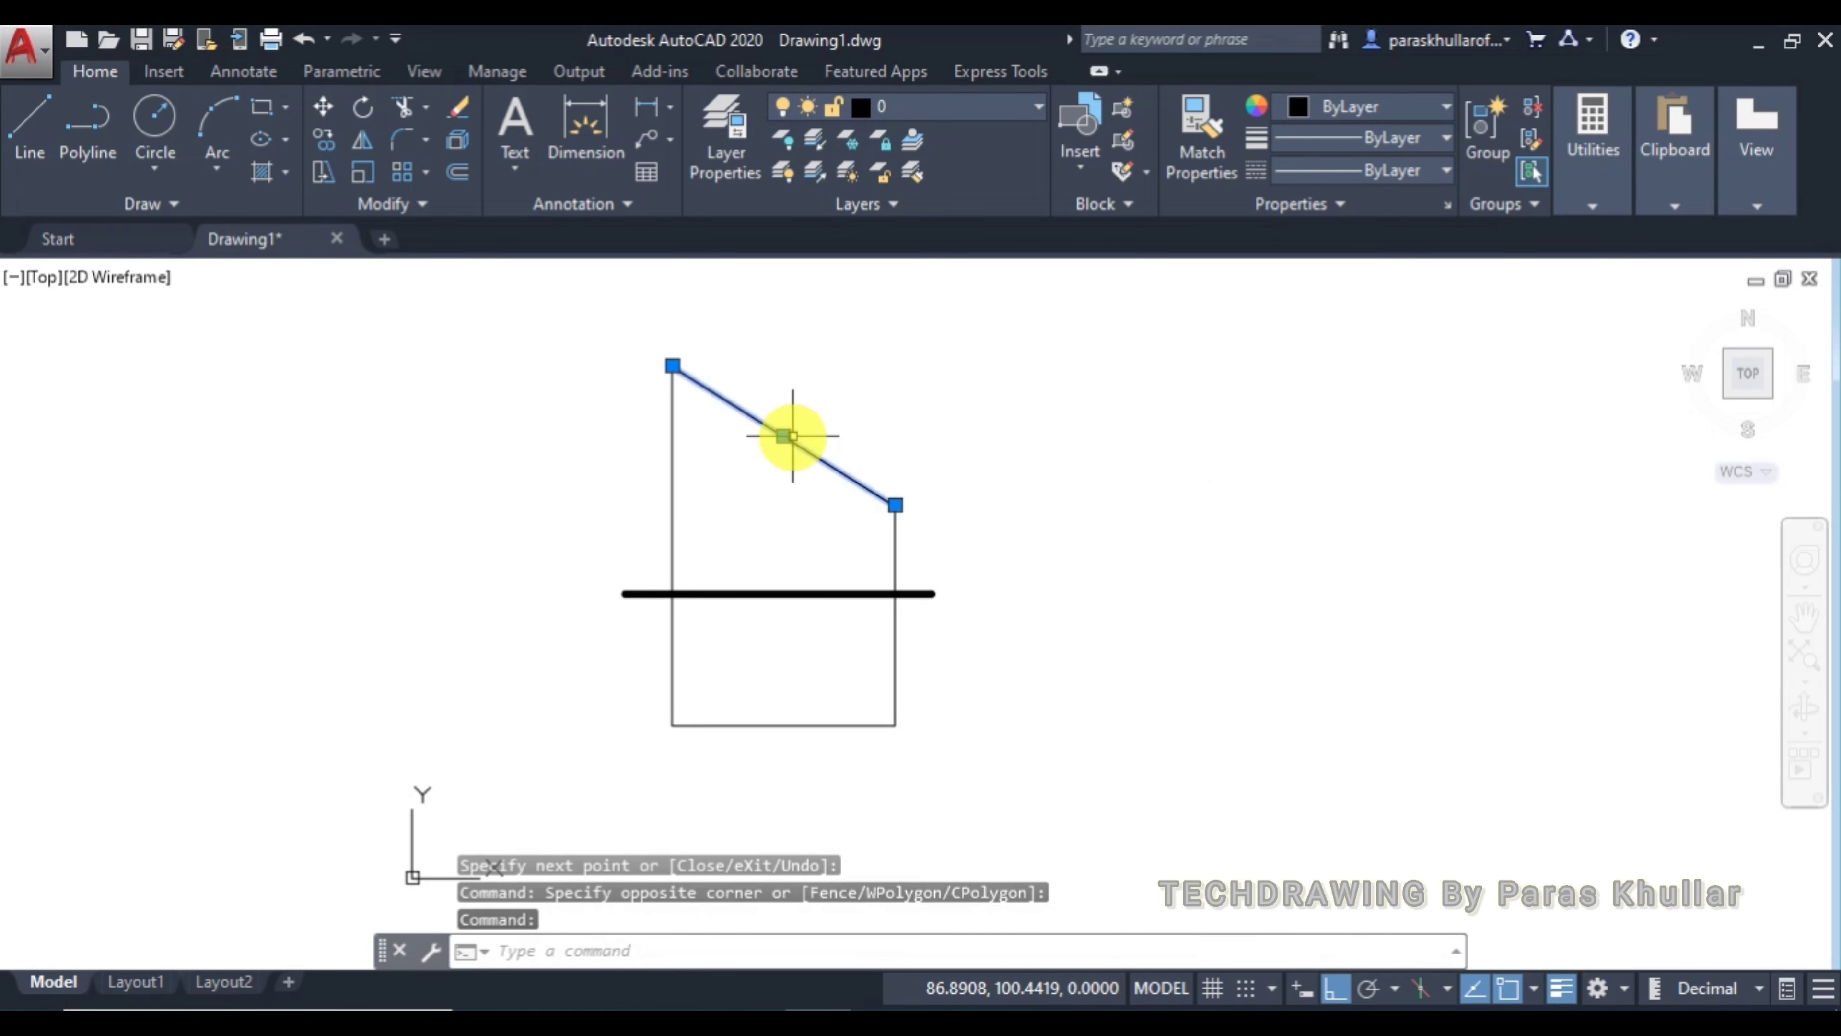
left_click(794, 724)
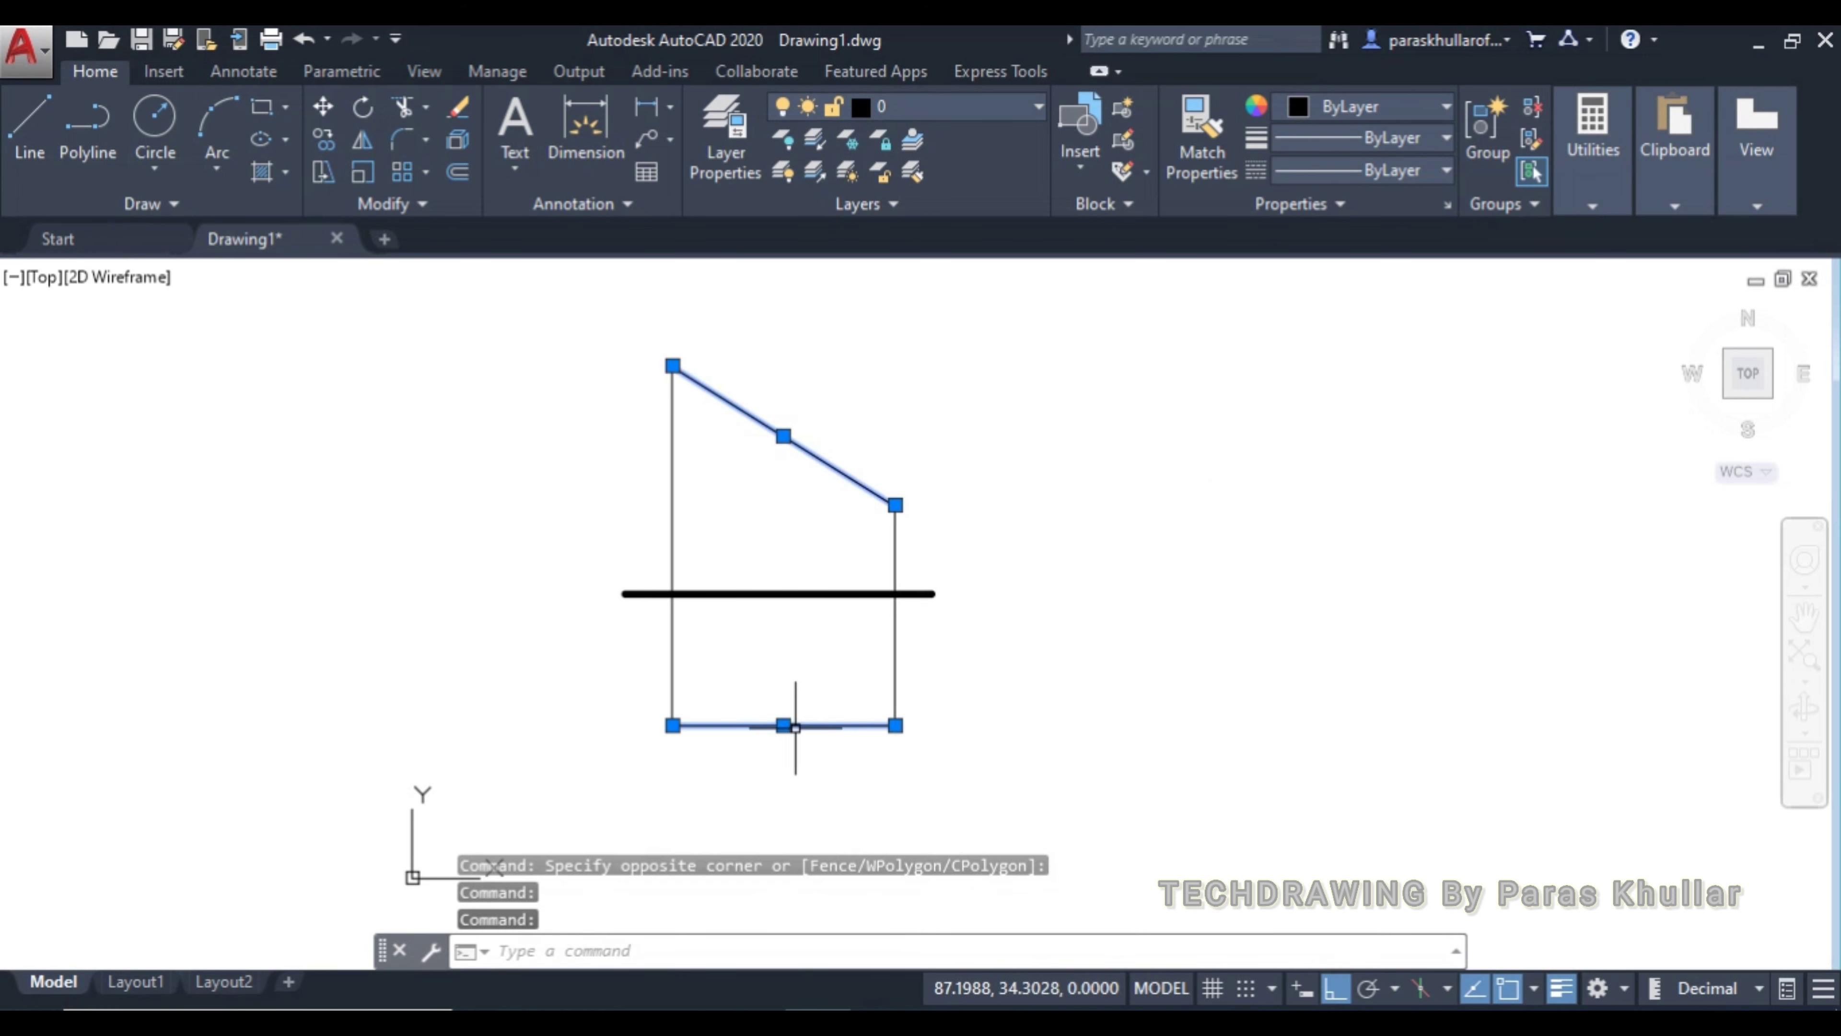
left_click(1395, 137)
scroll(1398, 340, "down", 3)
scroll(1395, 378, "down", 3)
left_click(1389, 440)
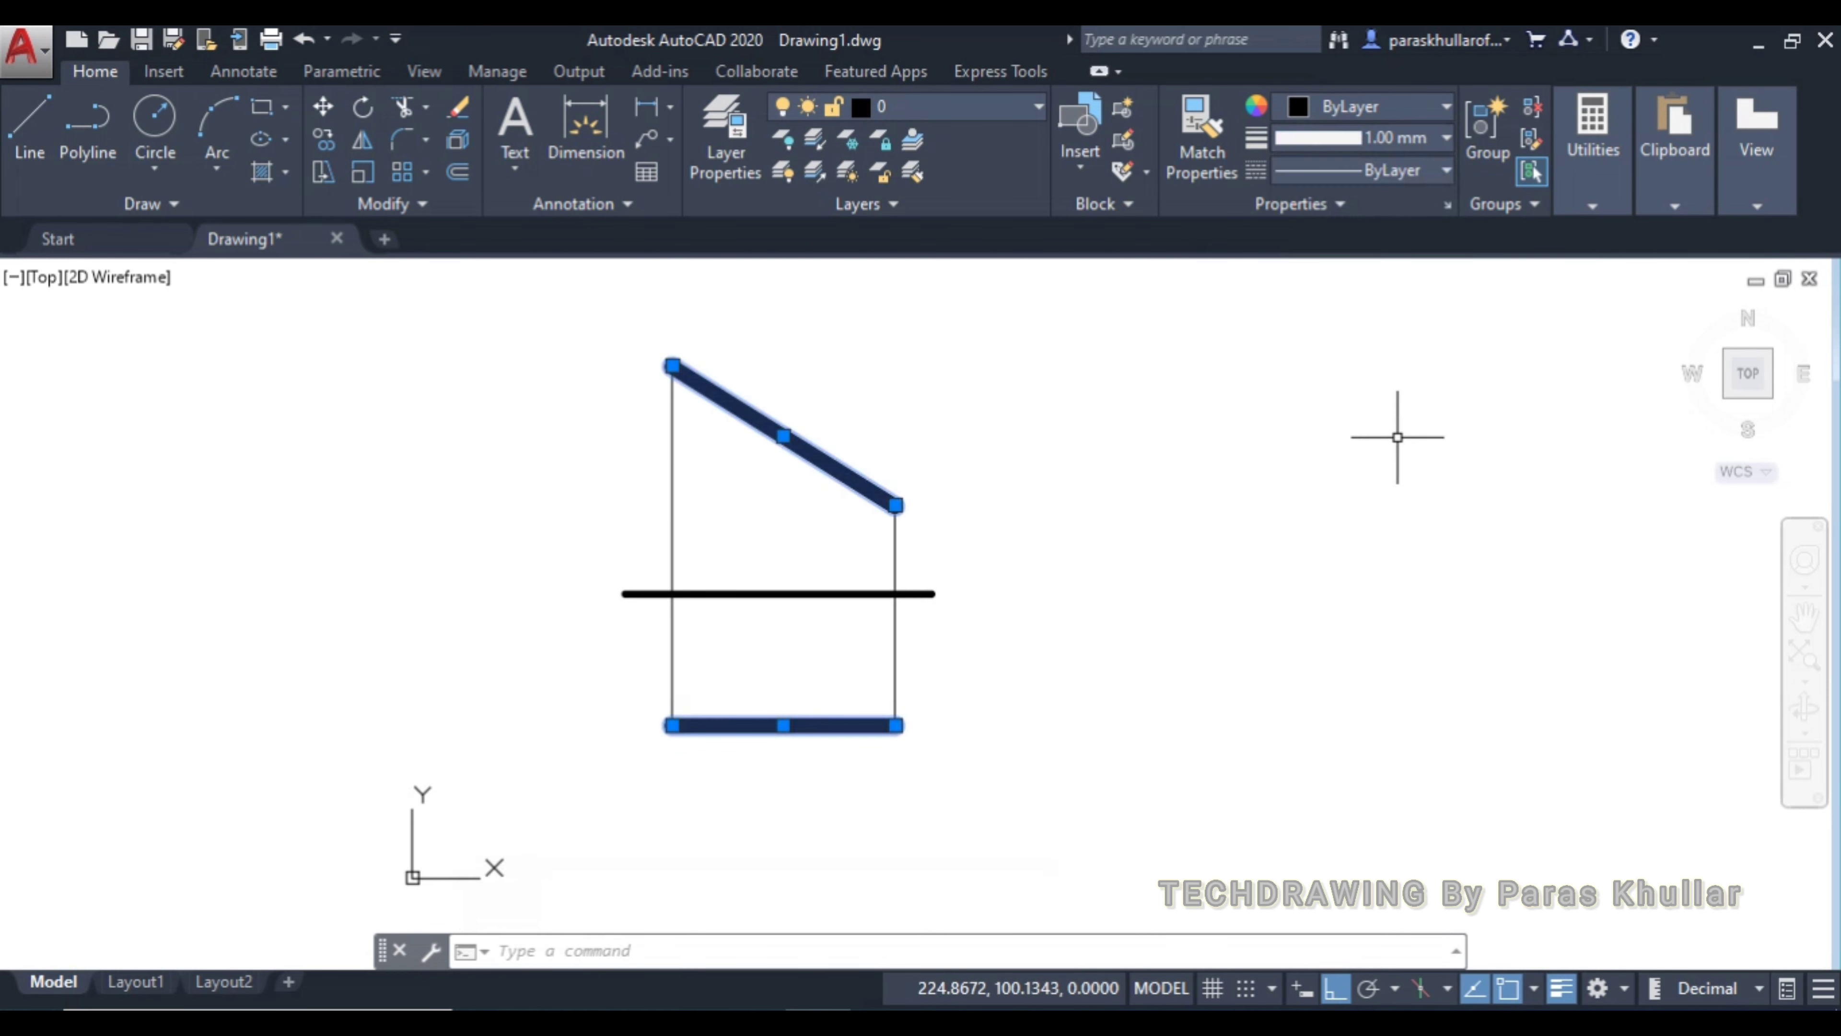
key("Escape")
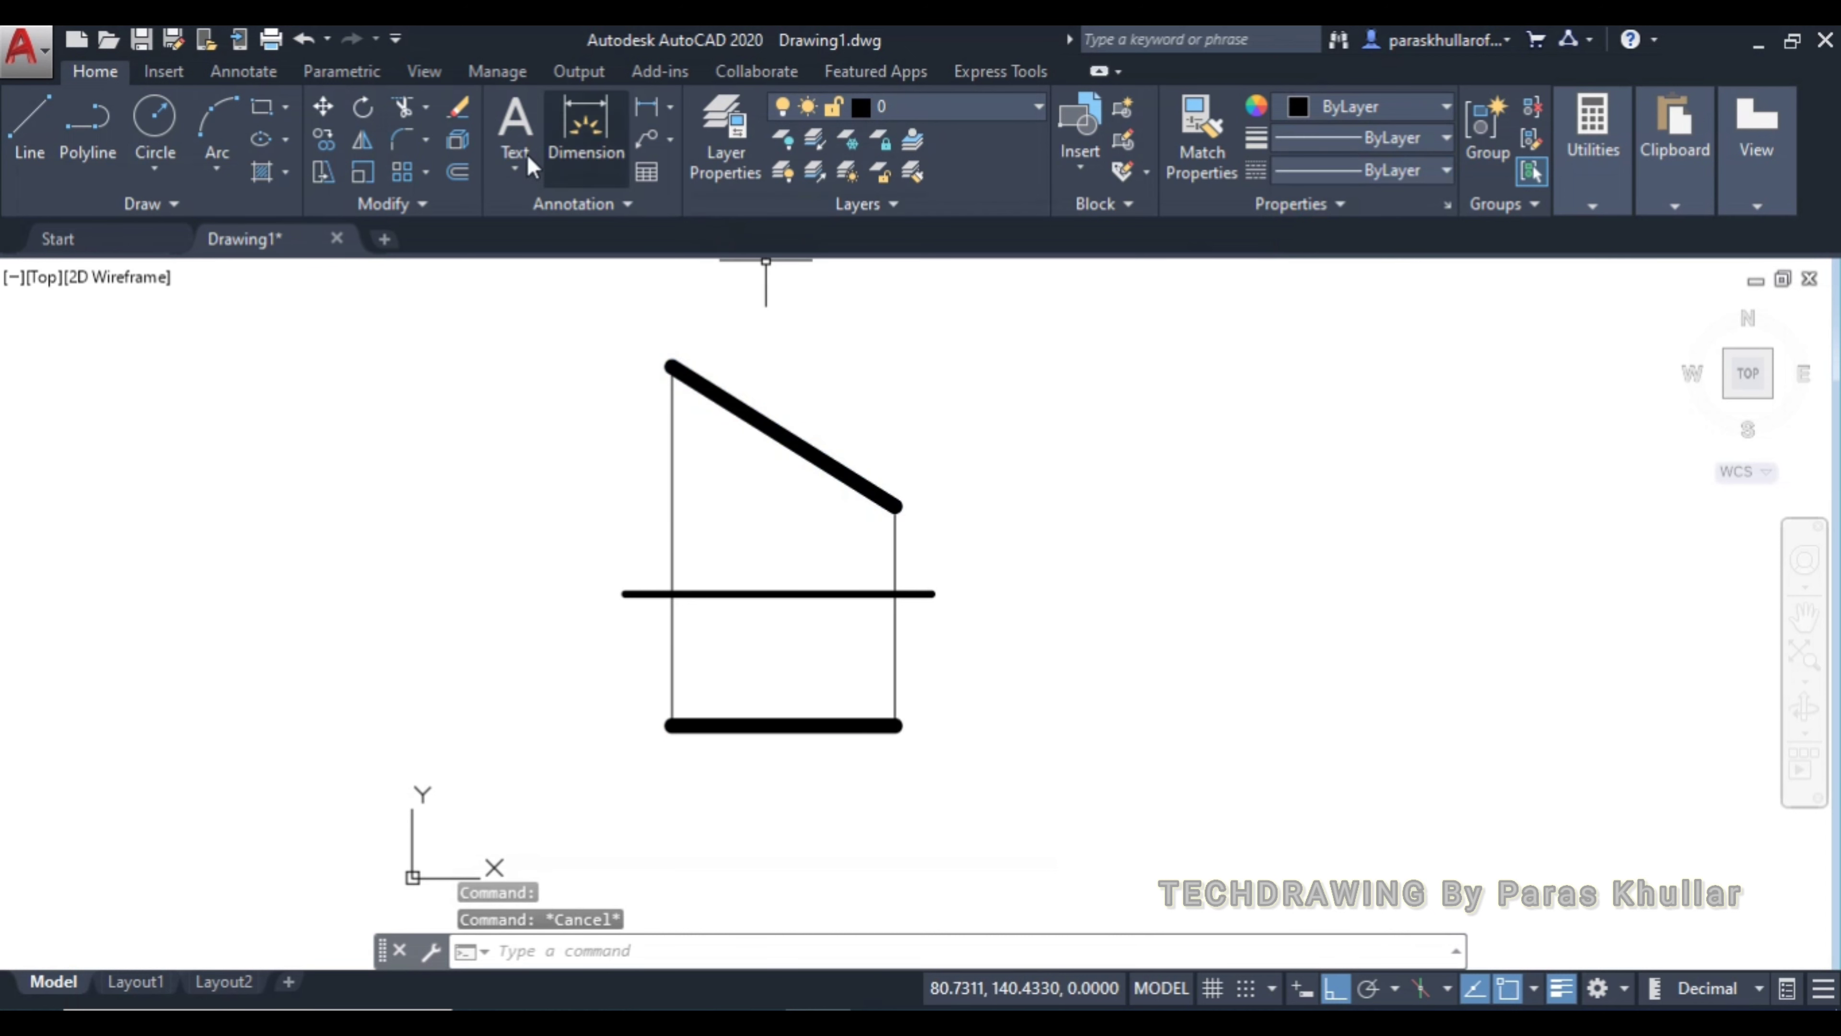
Turn object snap off and place a small multiline text box just above the inclined line's upper-left end
left_click(511, 117)
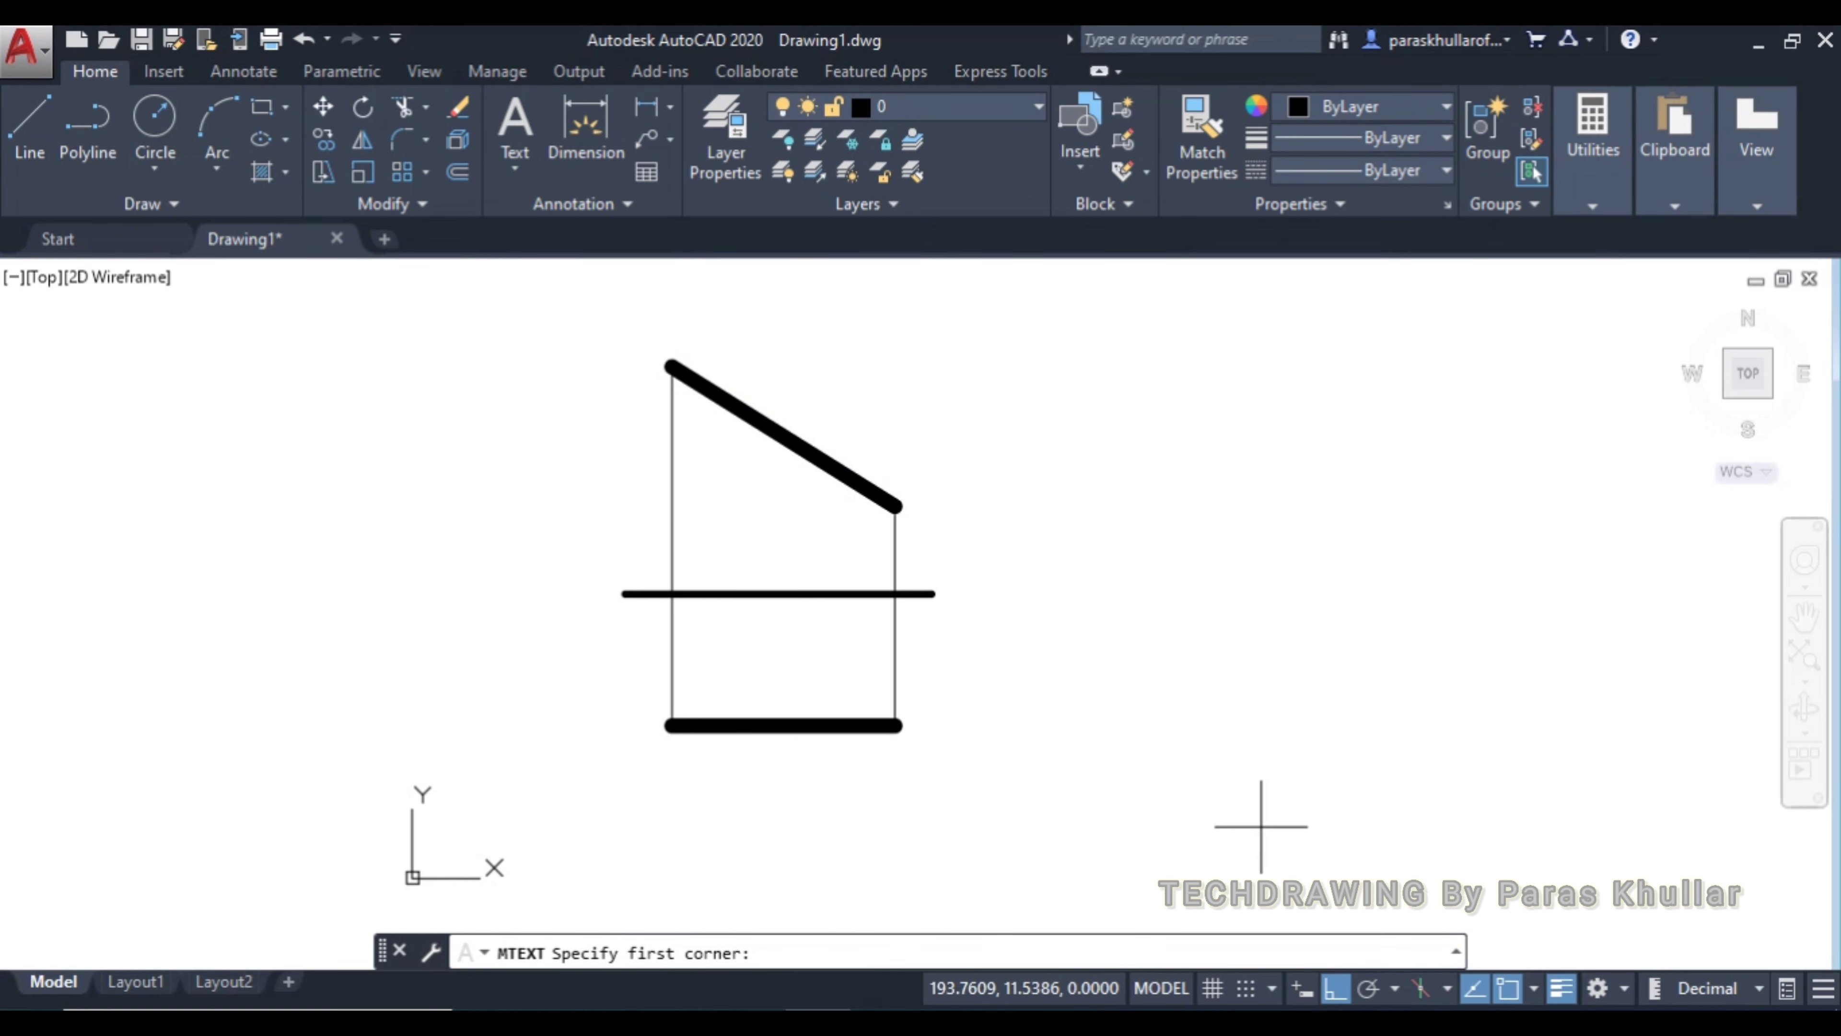
left_click(1372, 990)
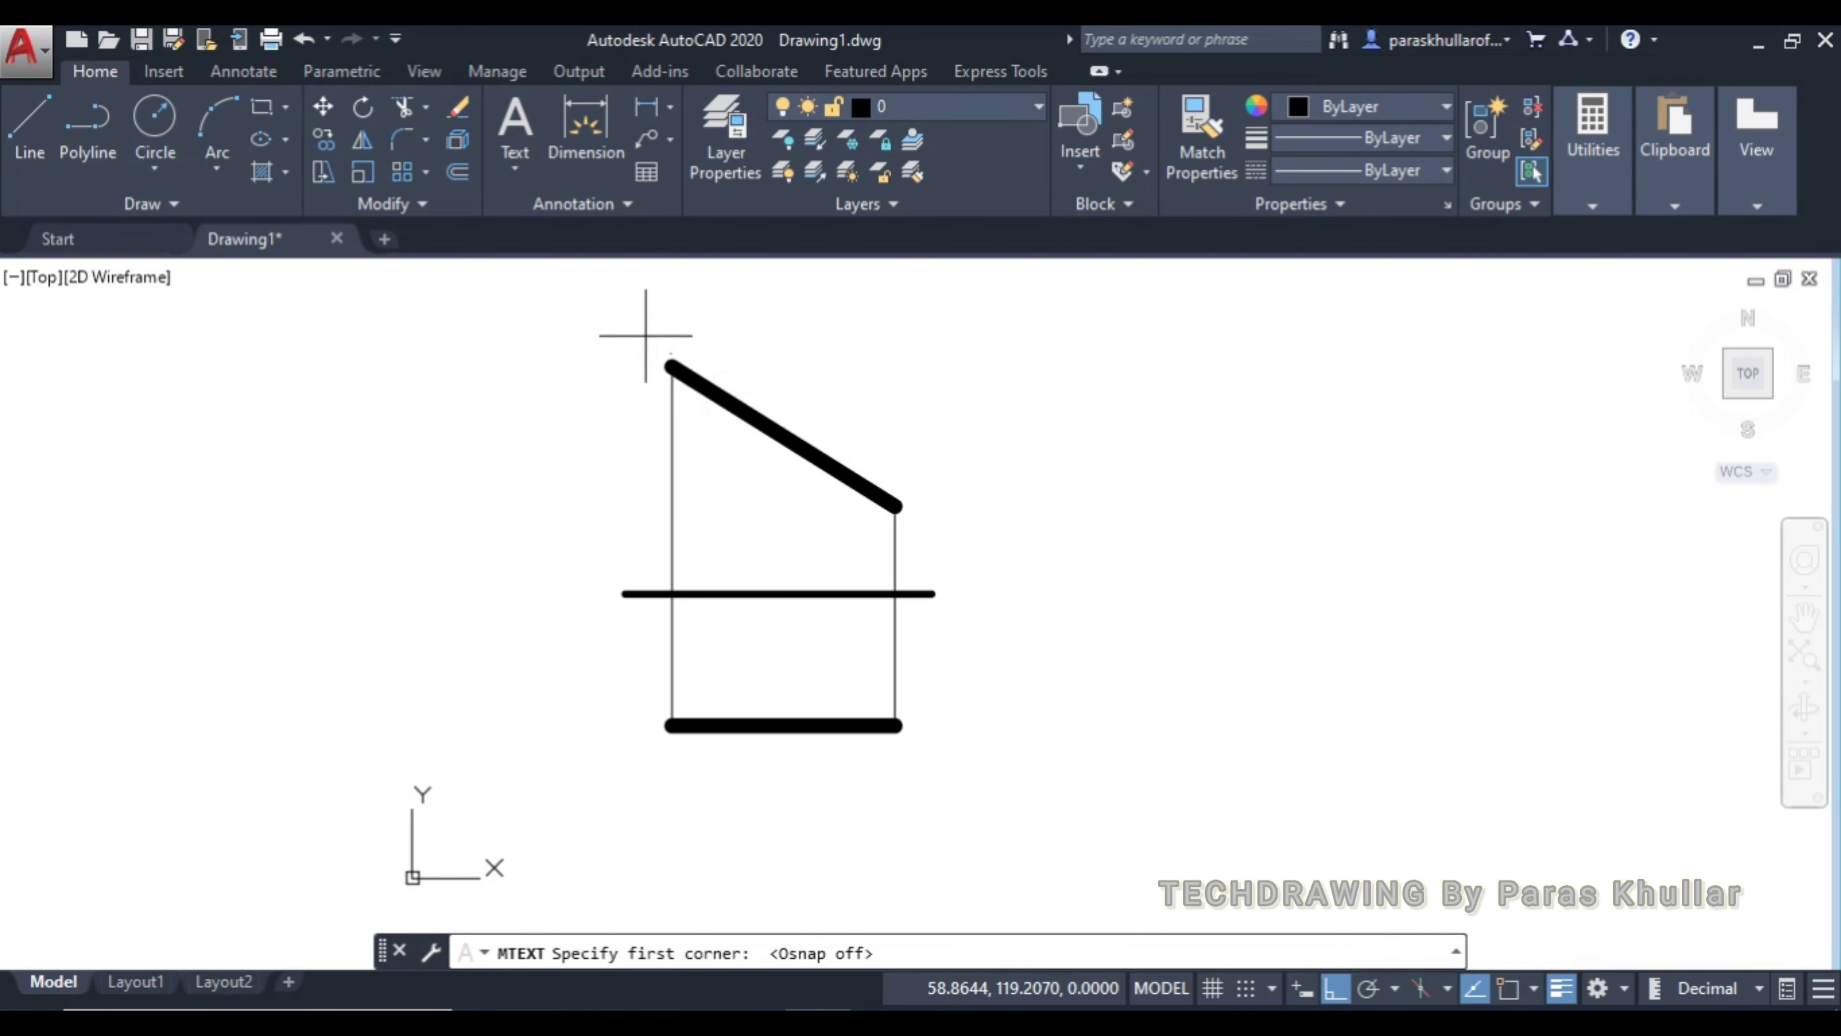
left_click(628, 316)
key("F8")
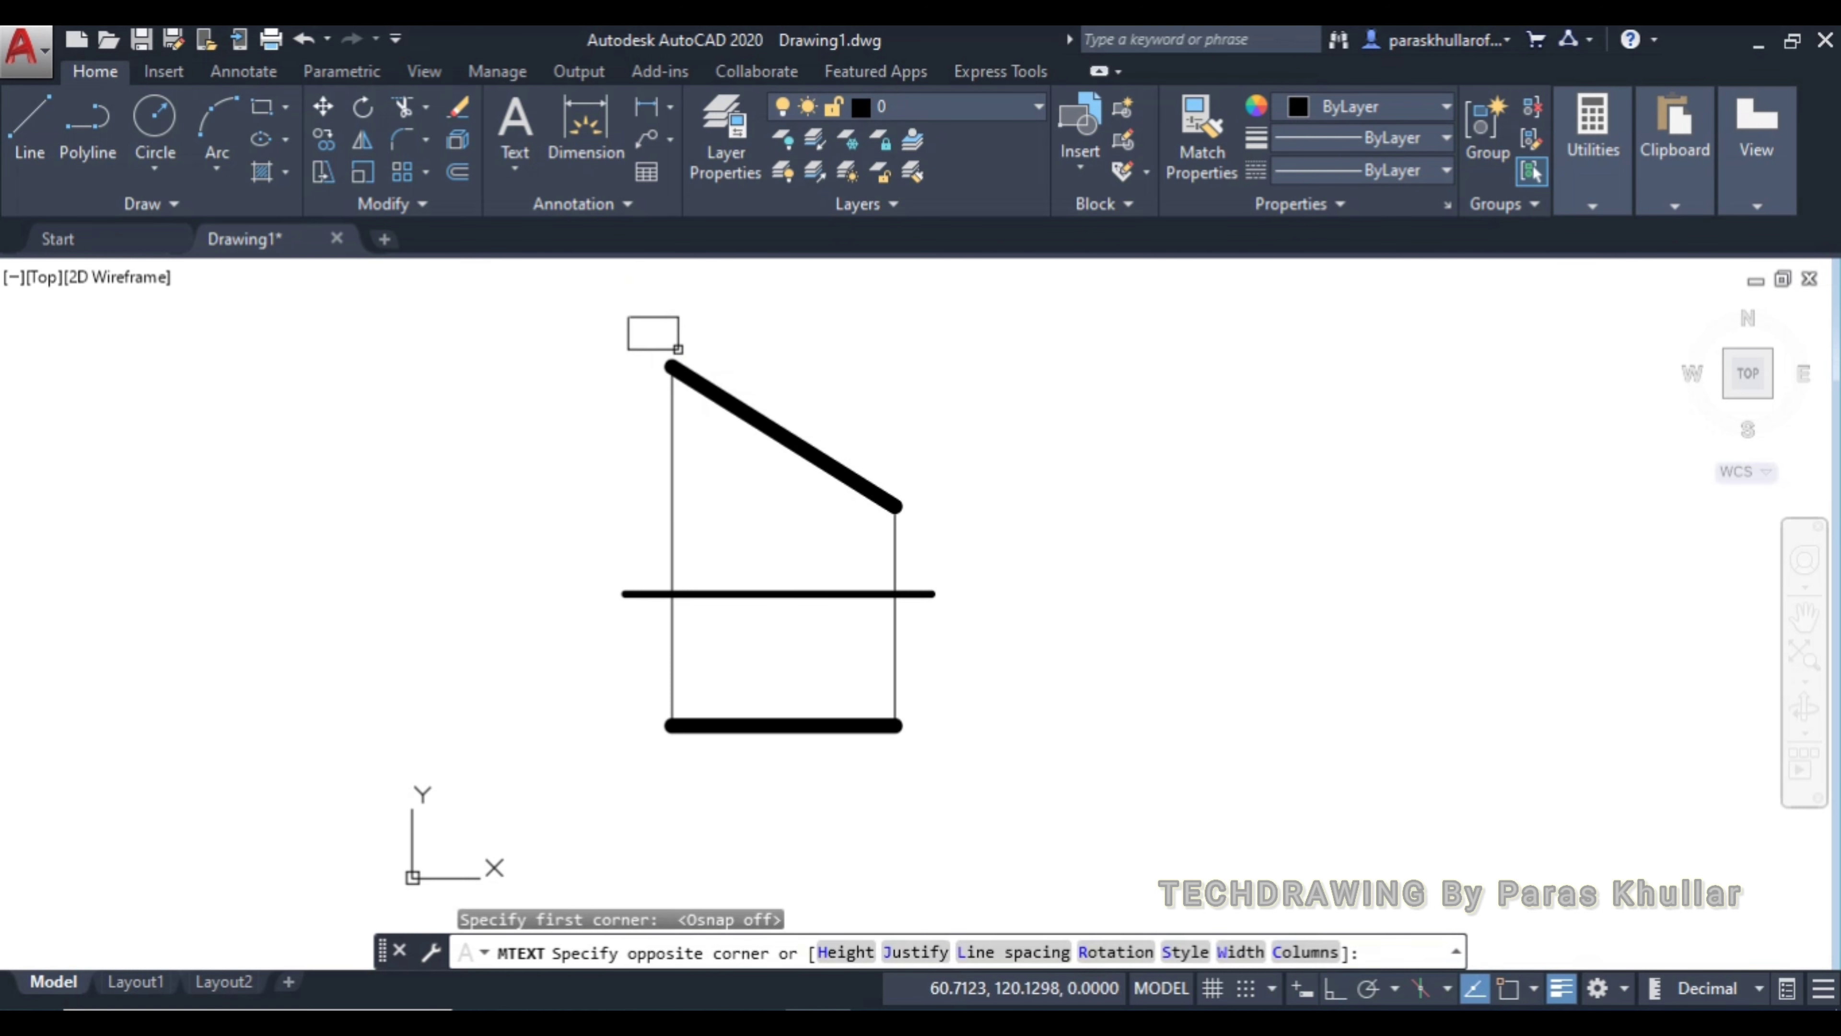
left_click(674, 352)
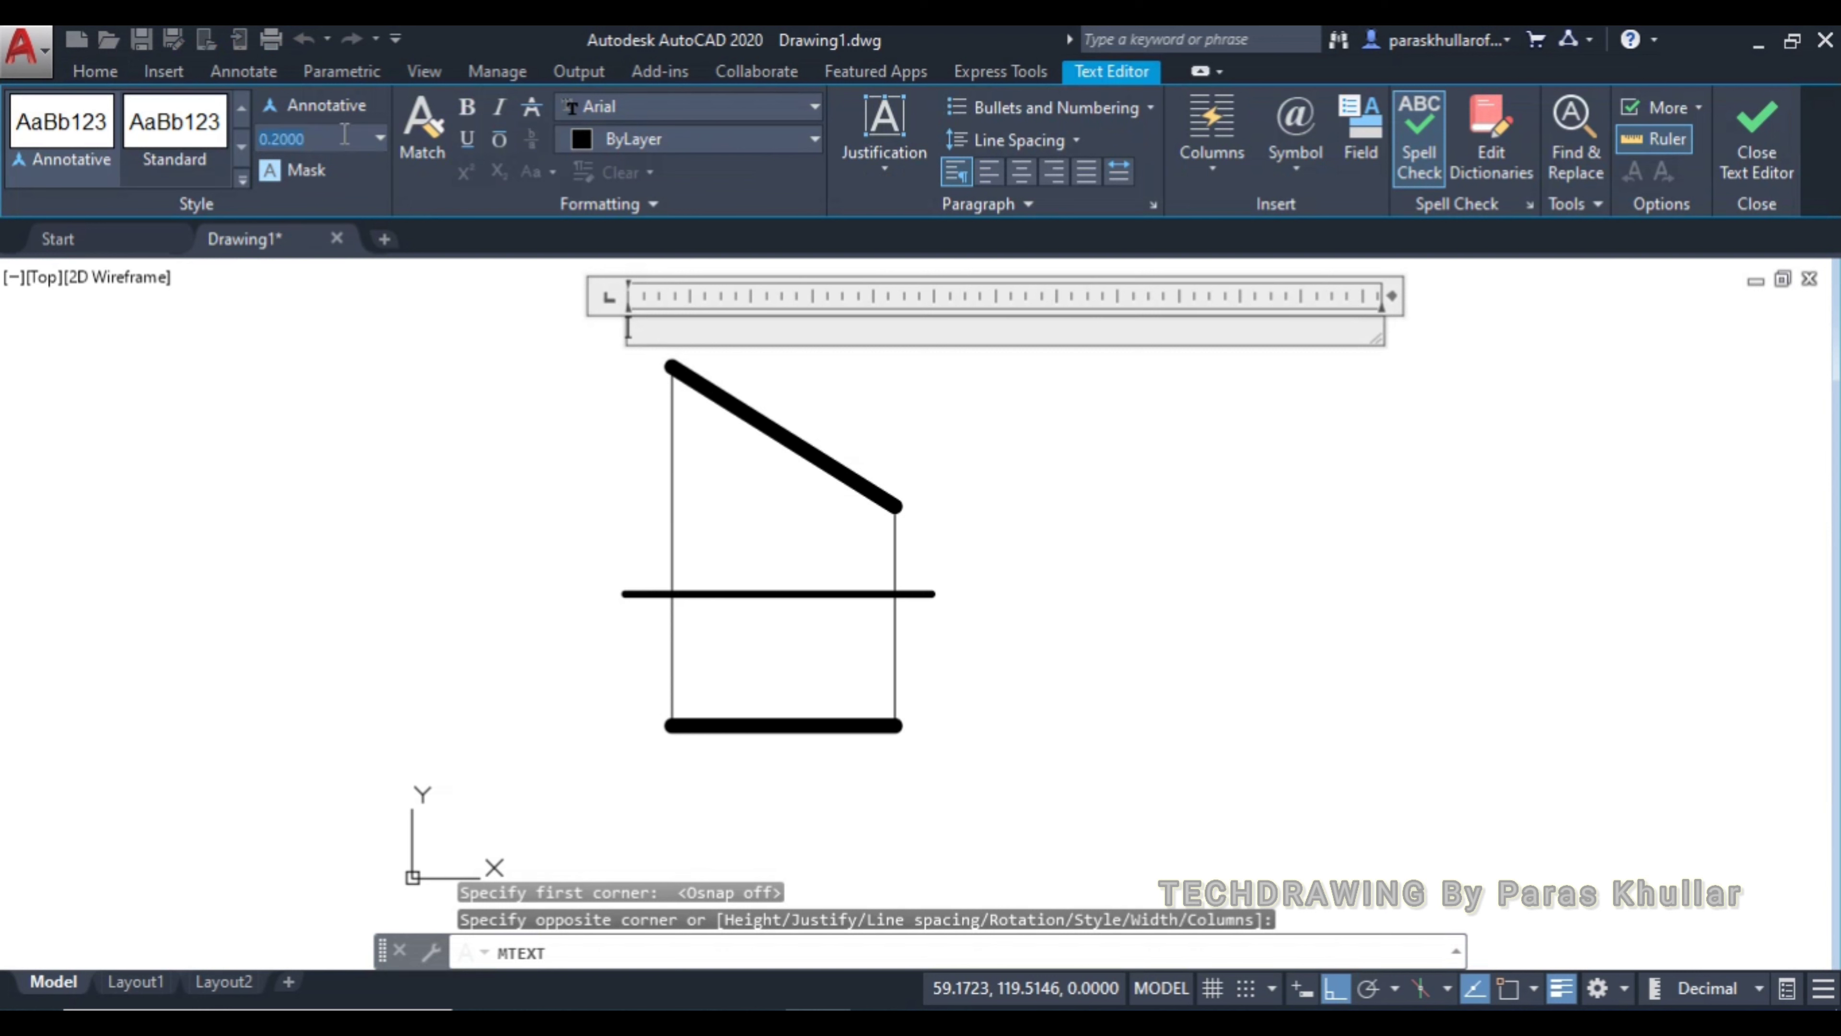
Label the inclined line's upper-left end a' in Times New Roman at text height 4.5
type("4.5")
key("Return")
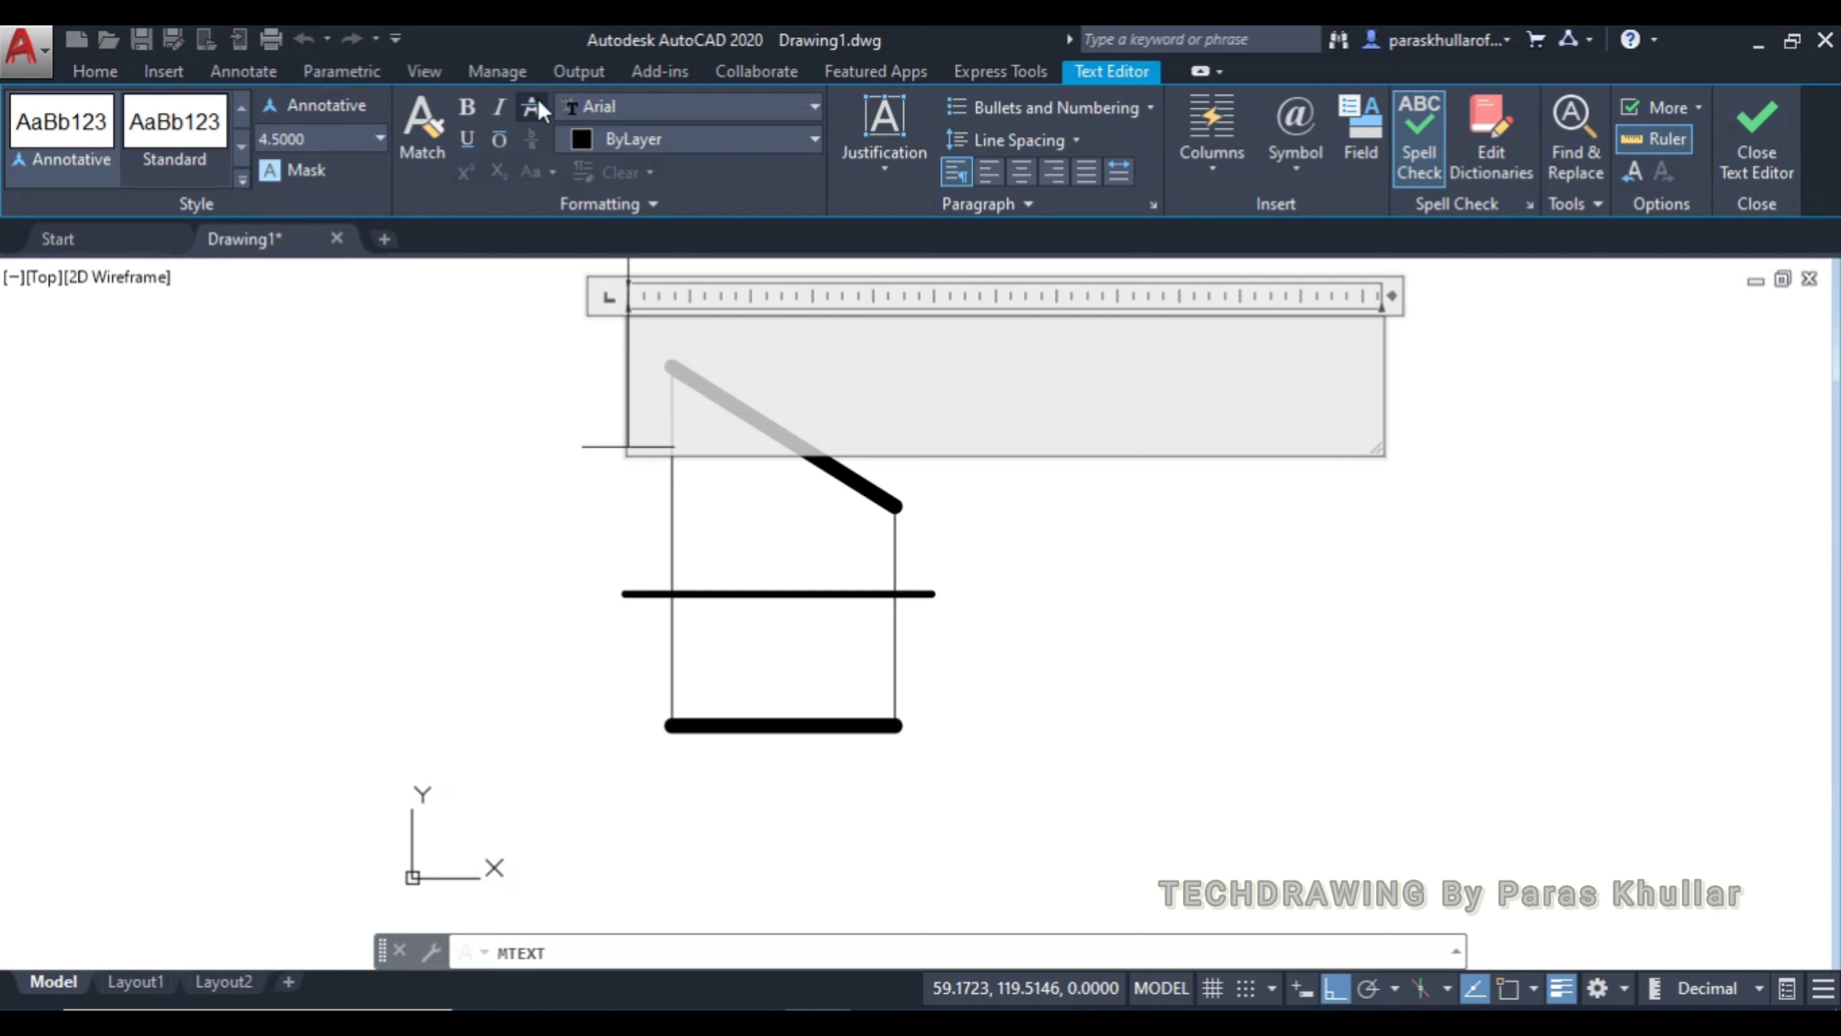
left_click(592, 109)
type("ti")
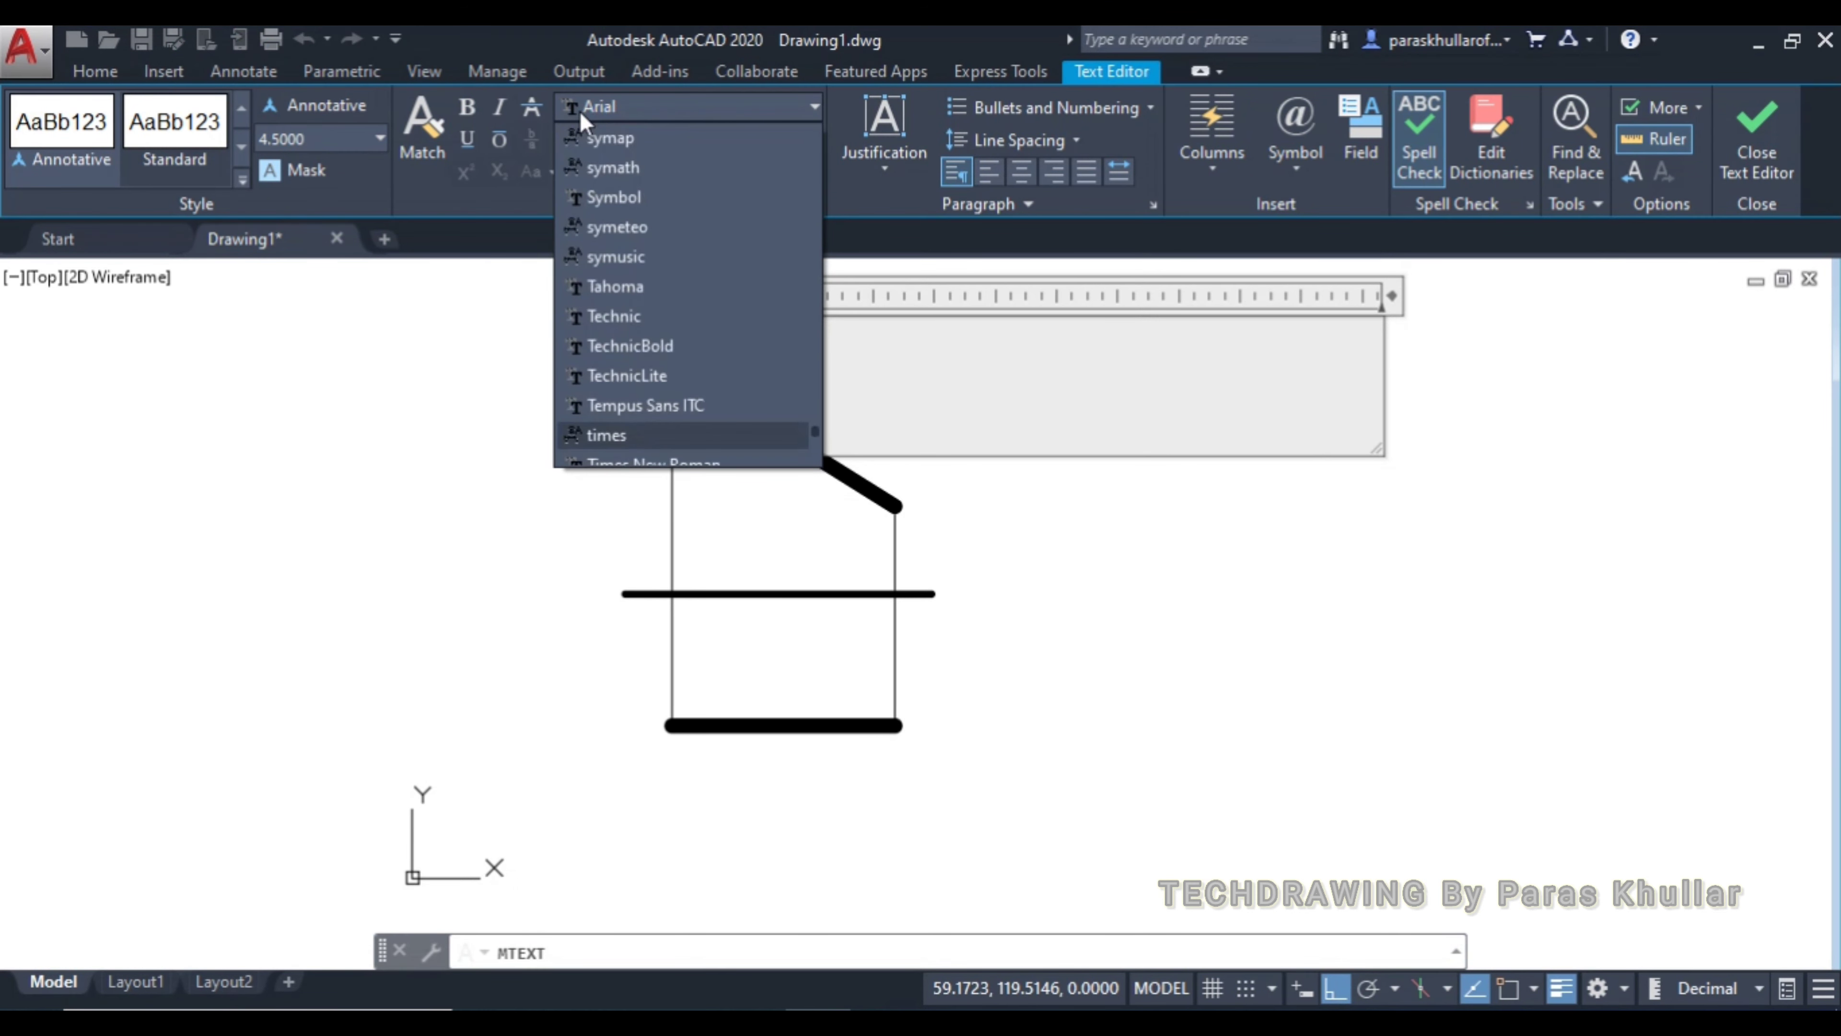
scroll(657, 290, "down", 1)
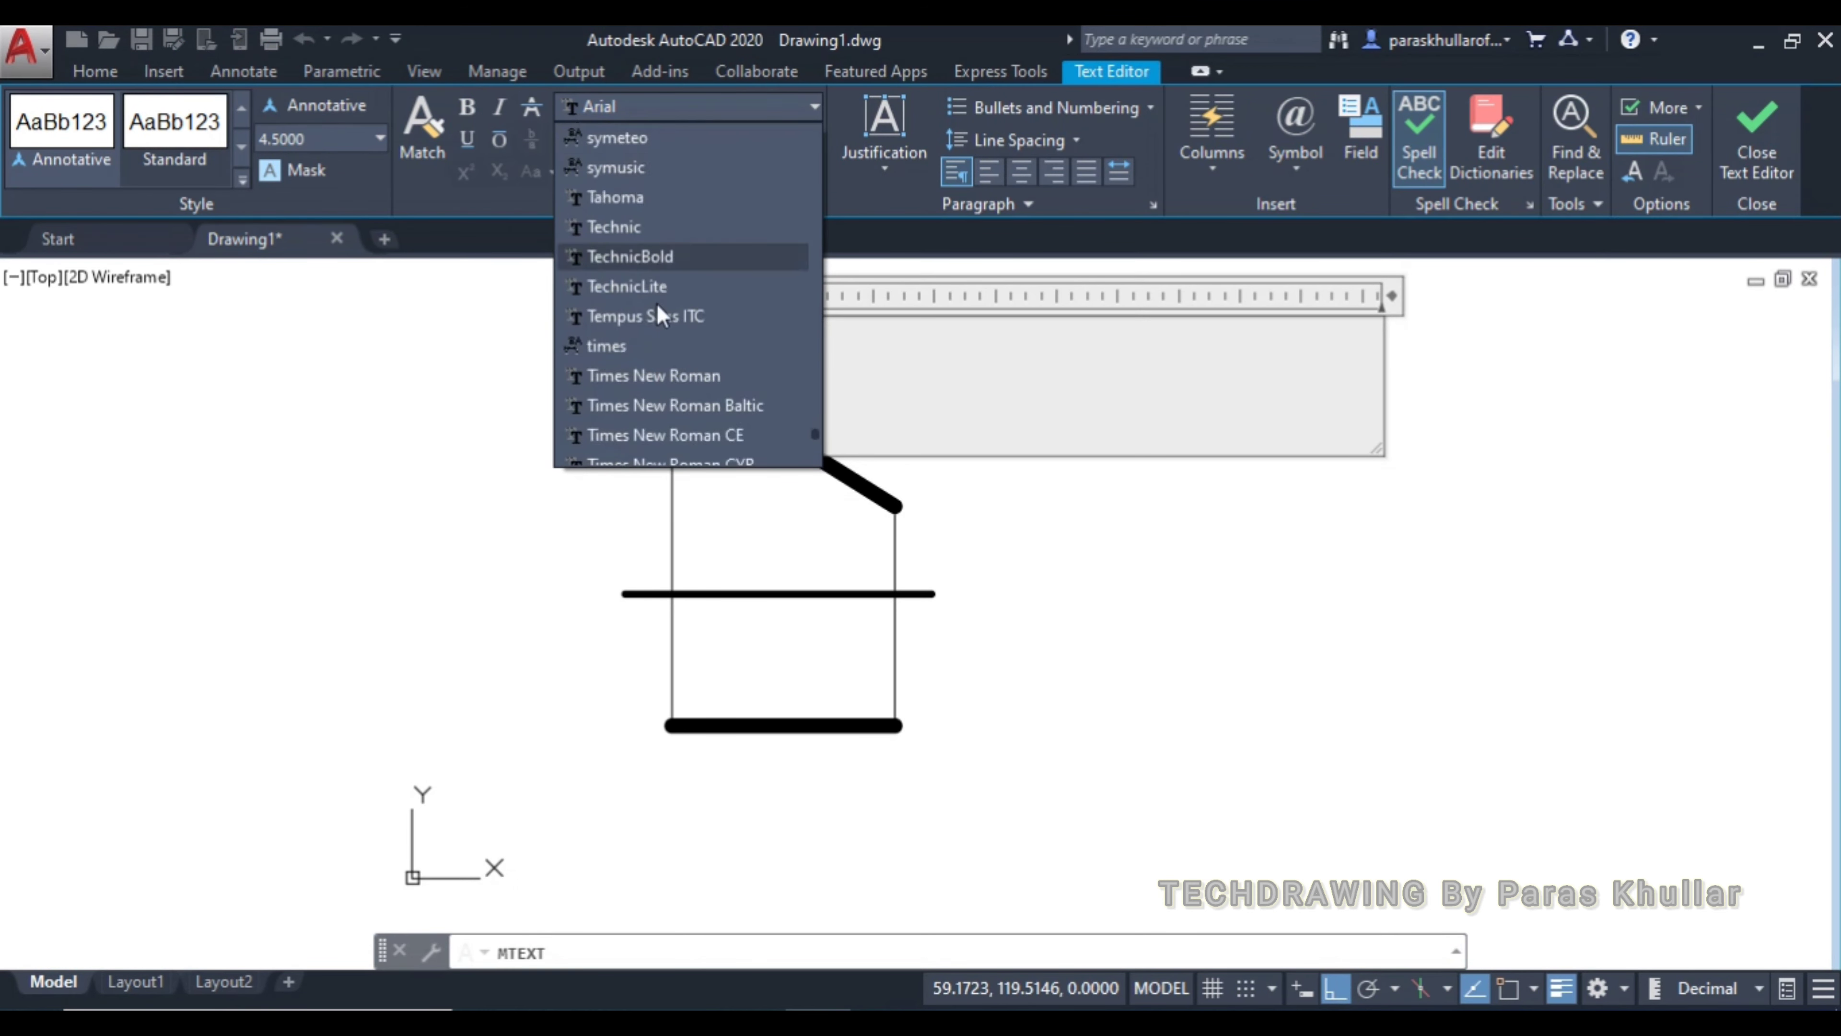
left_click(665, 377)
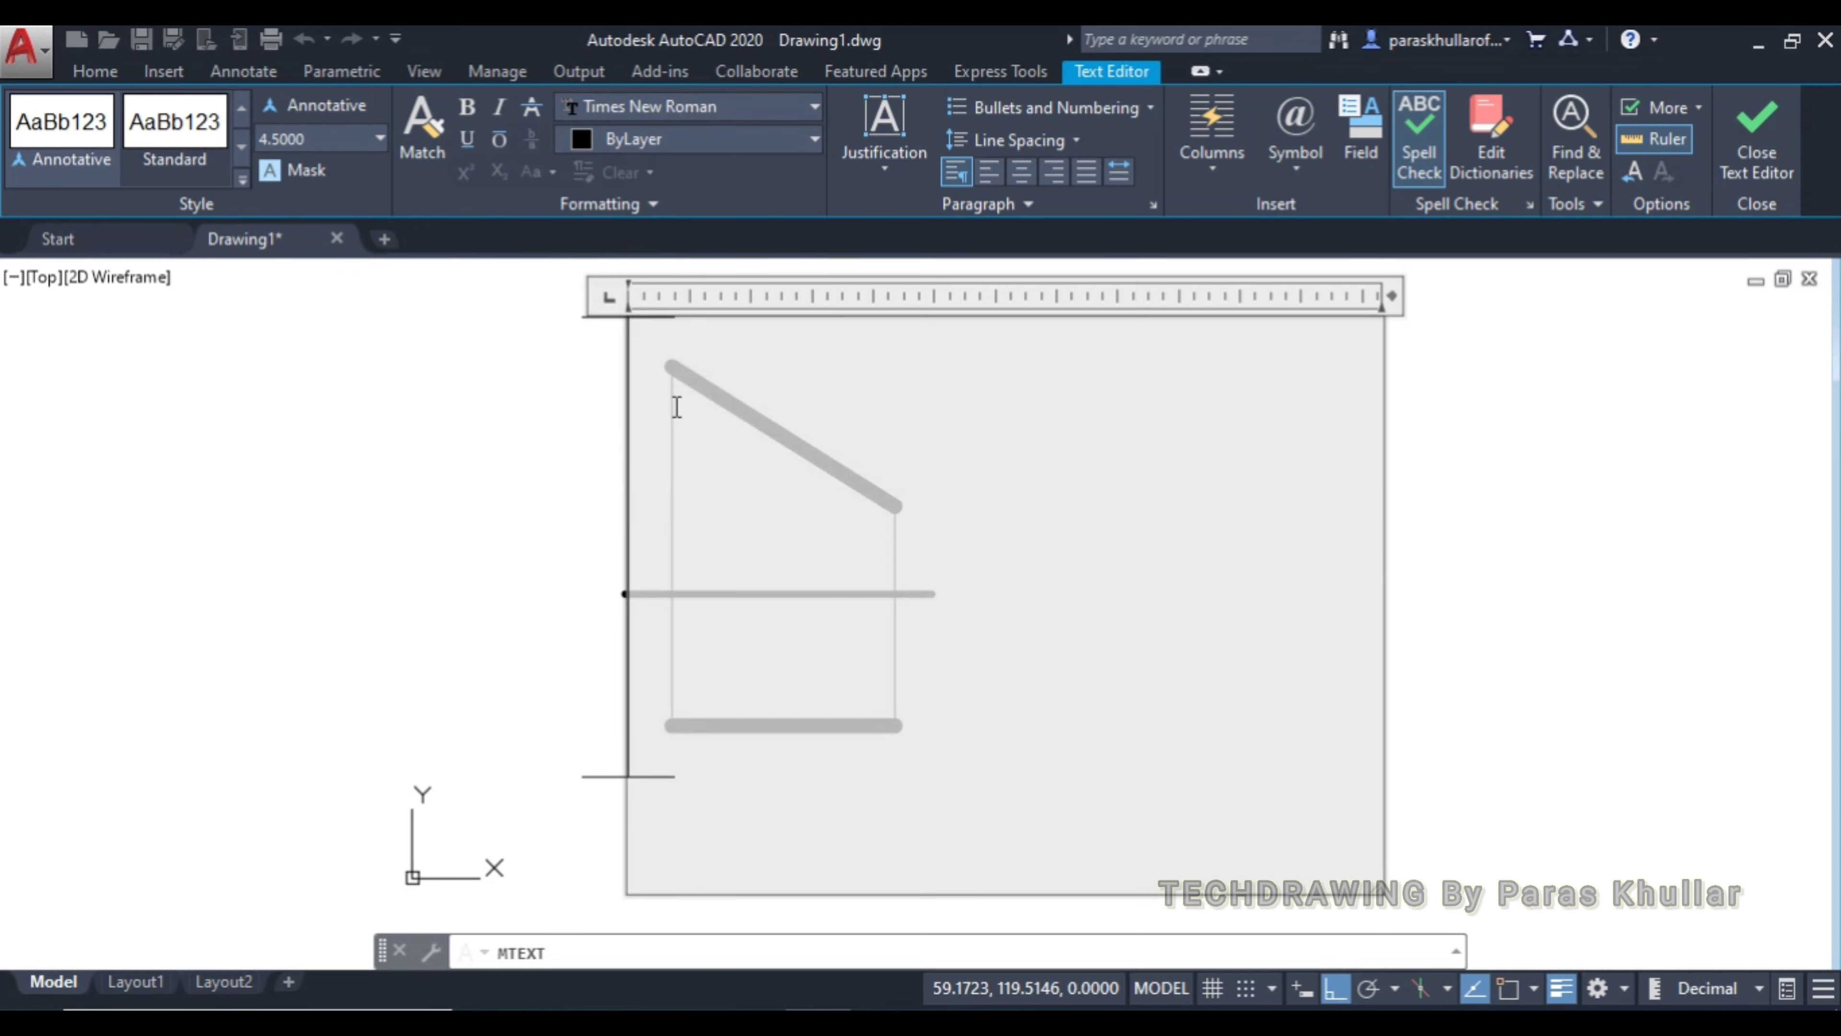
type("a'")
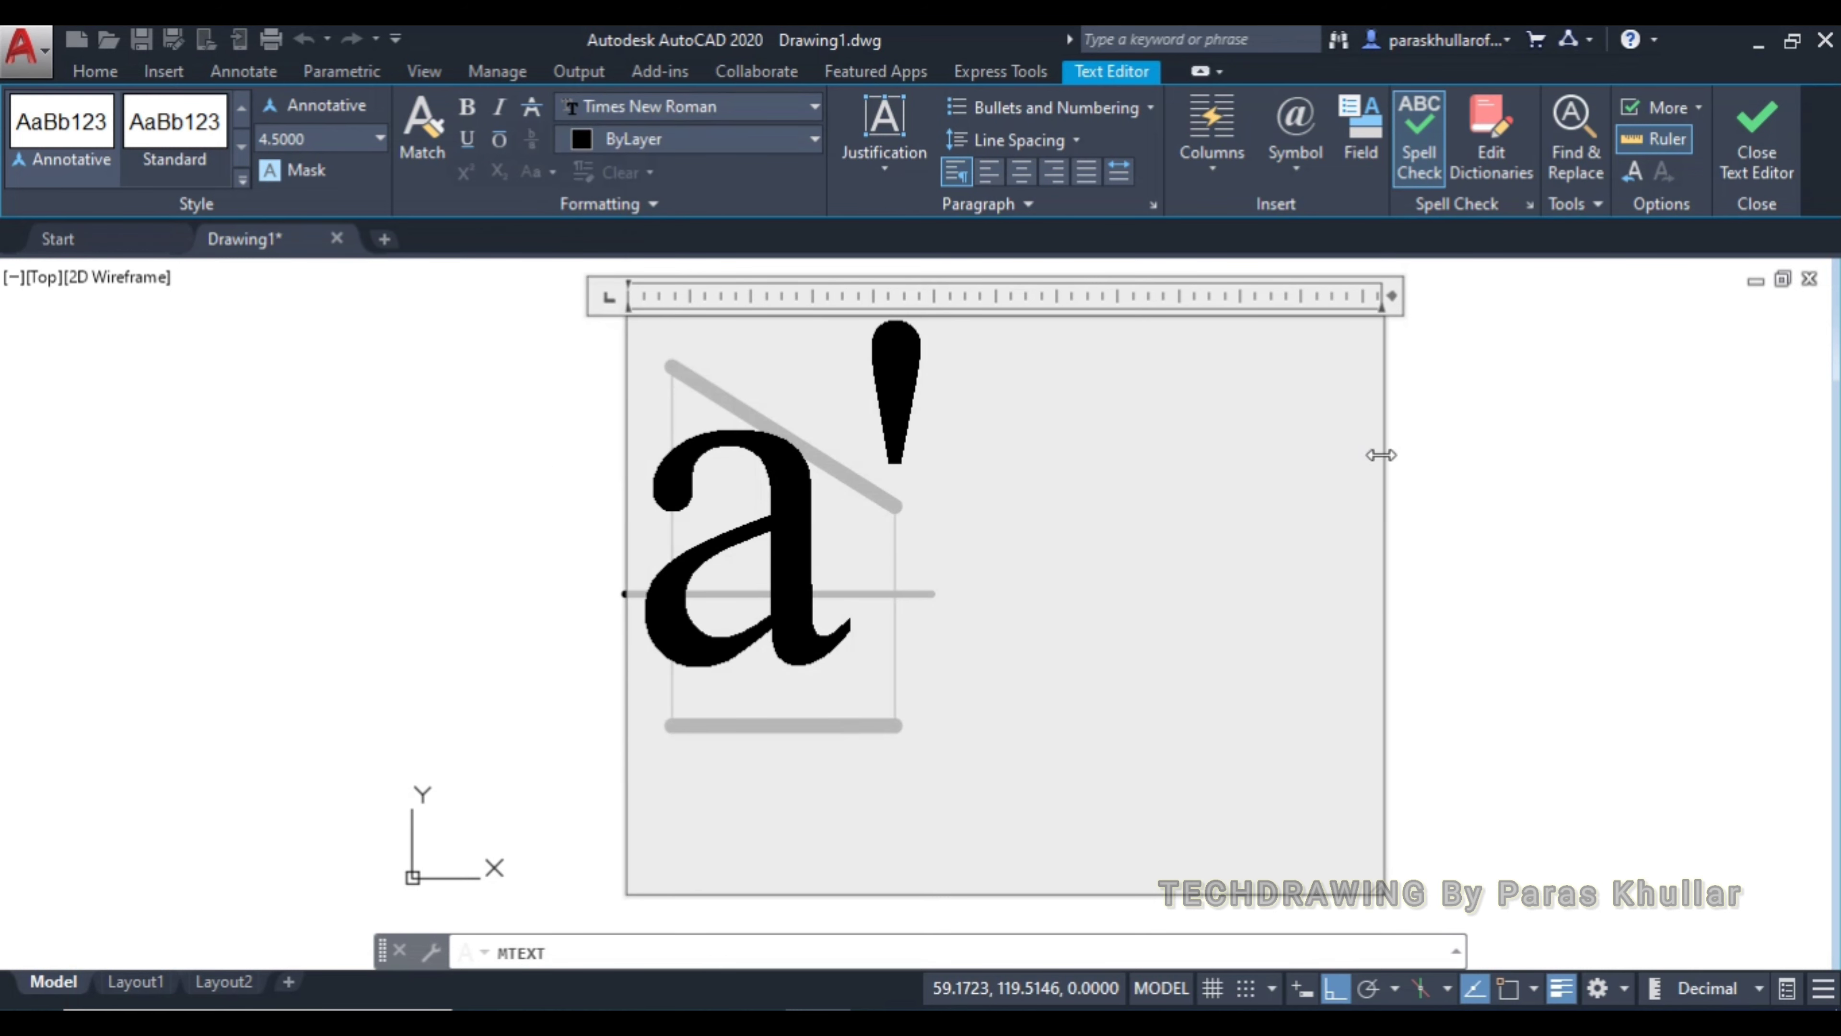
left_click(1428, 445)
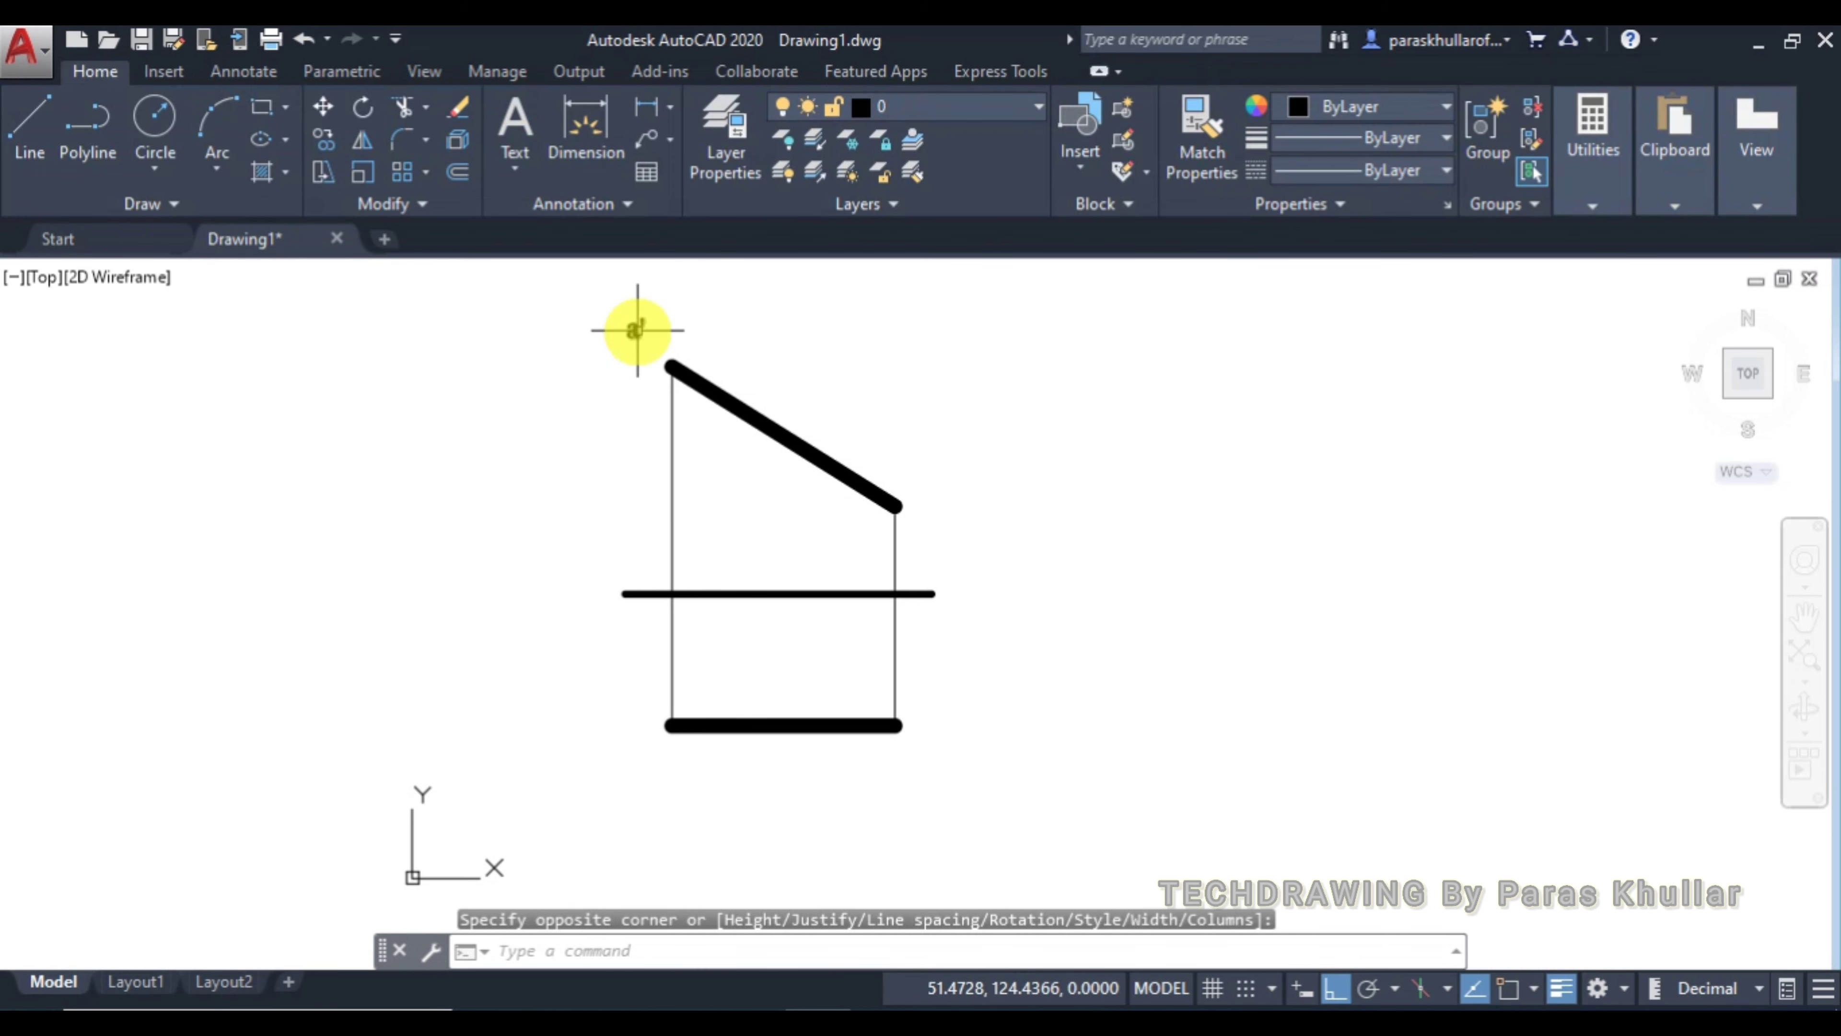
Move the a' label down so it sits directly beside the inclined line's upper-left end
left_click(634, 332)
key("Escape")
key("Escape")
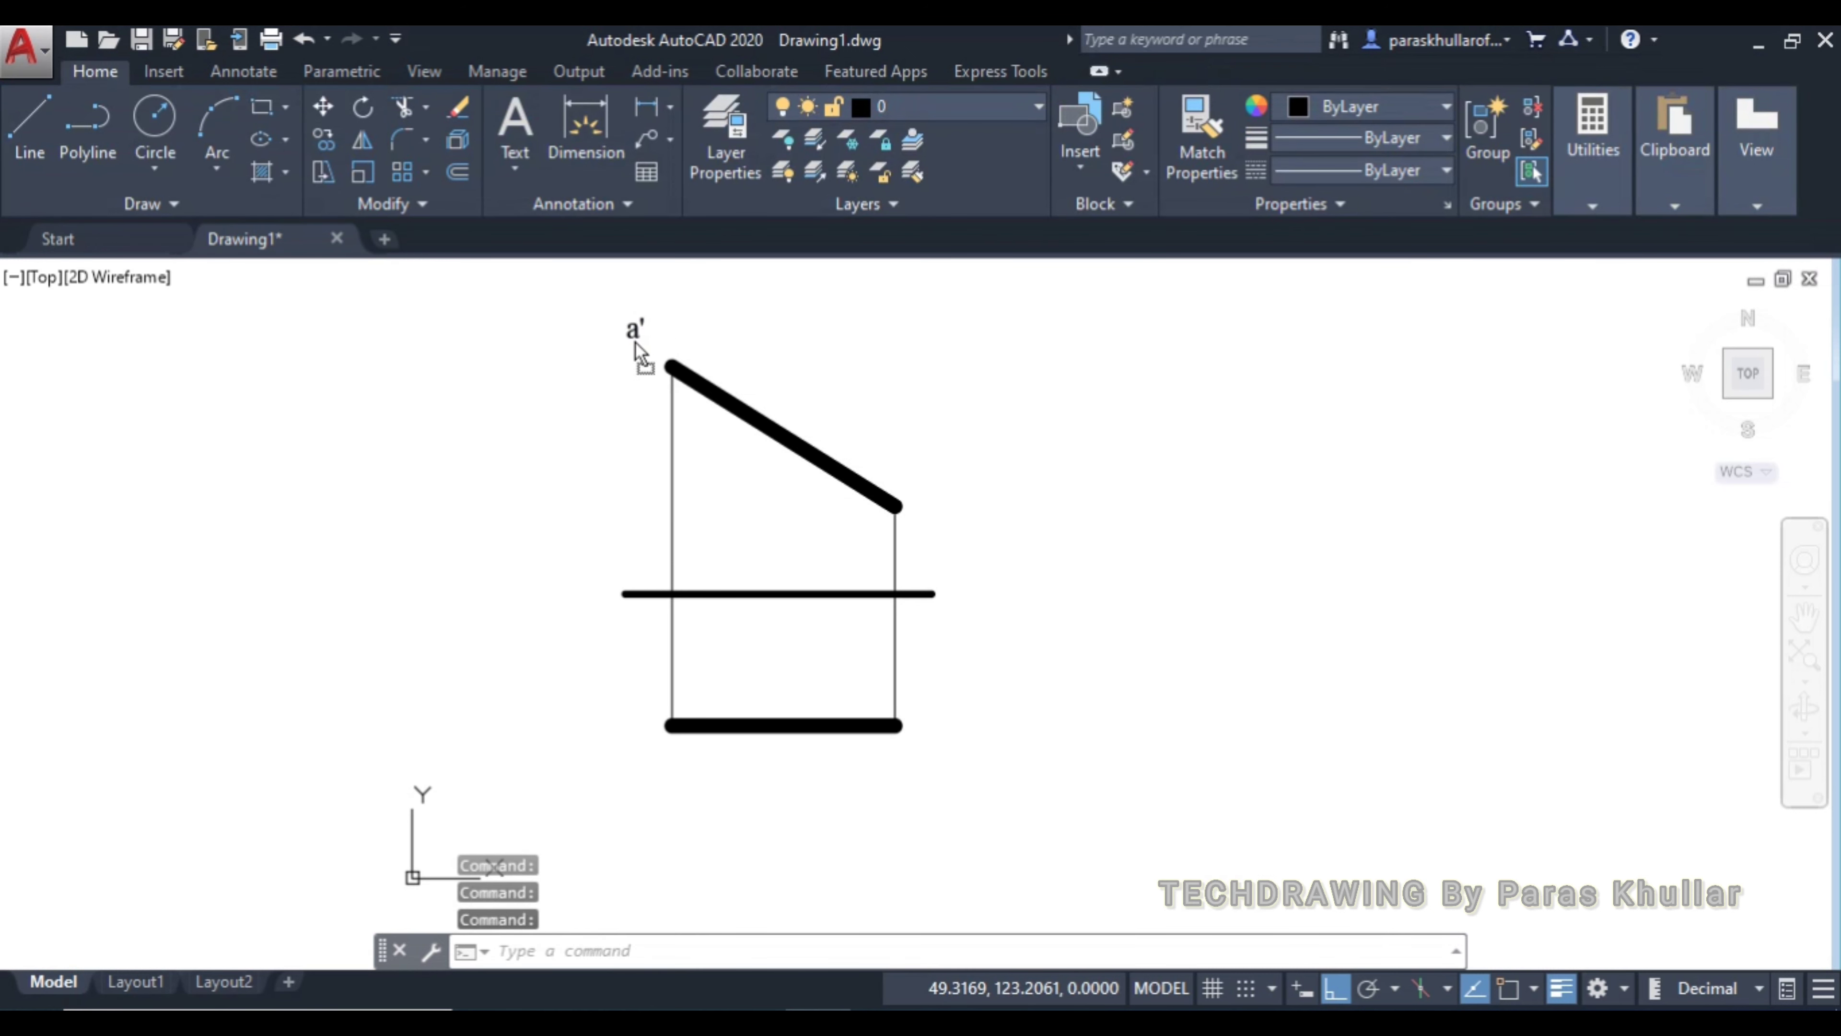
left_click_drag(654, 359, 645, 362)
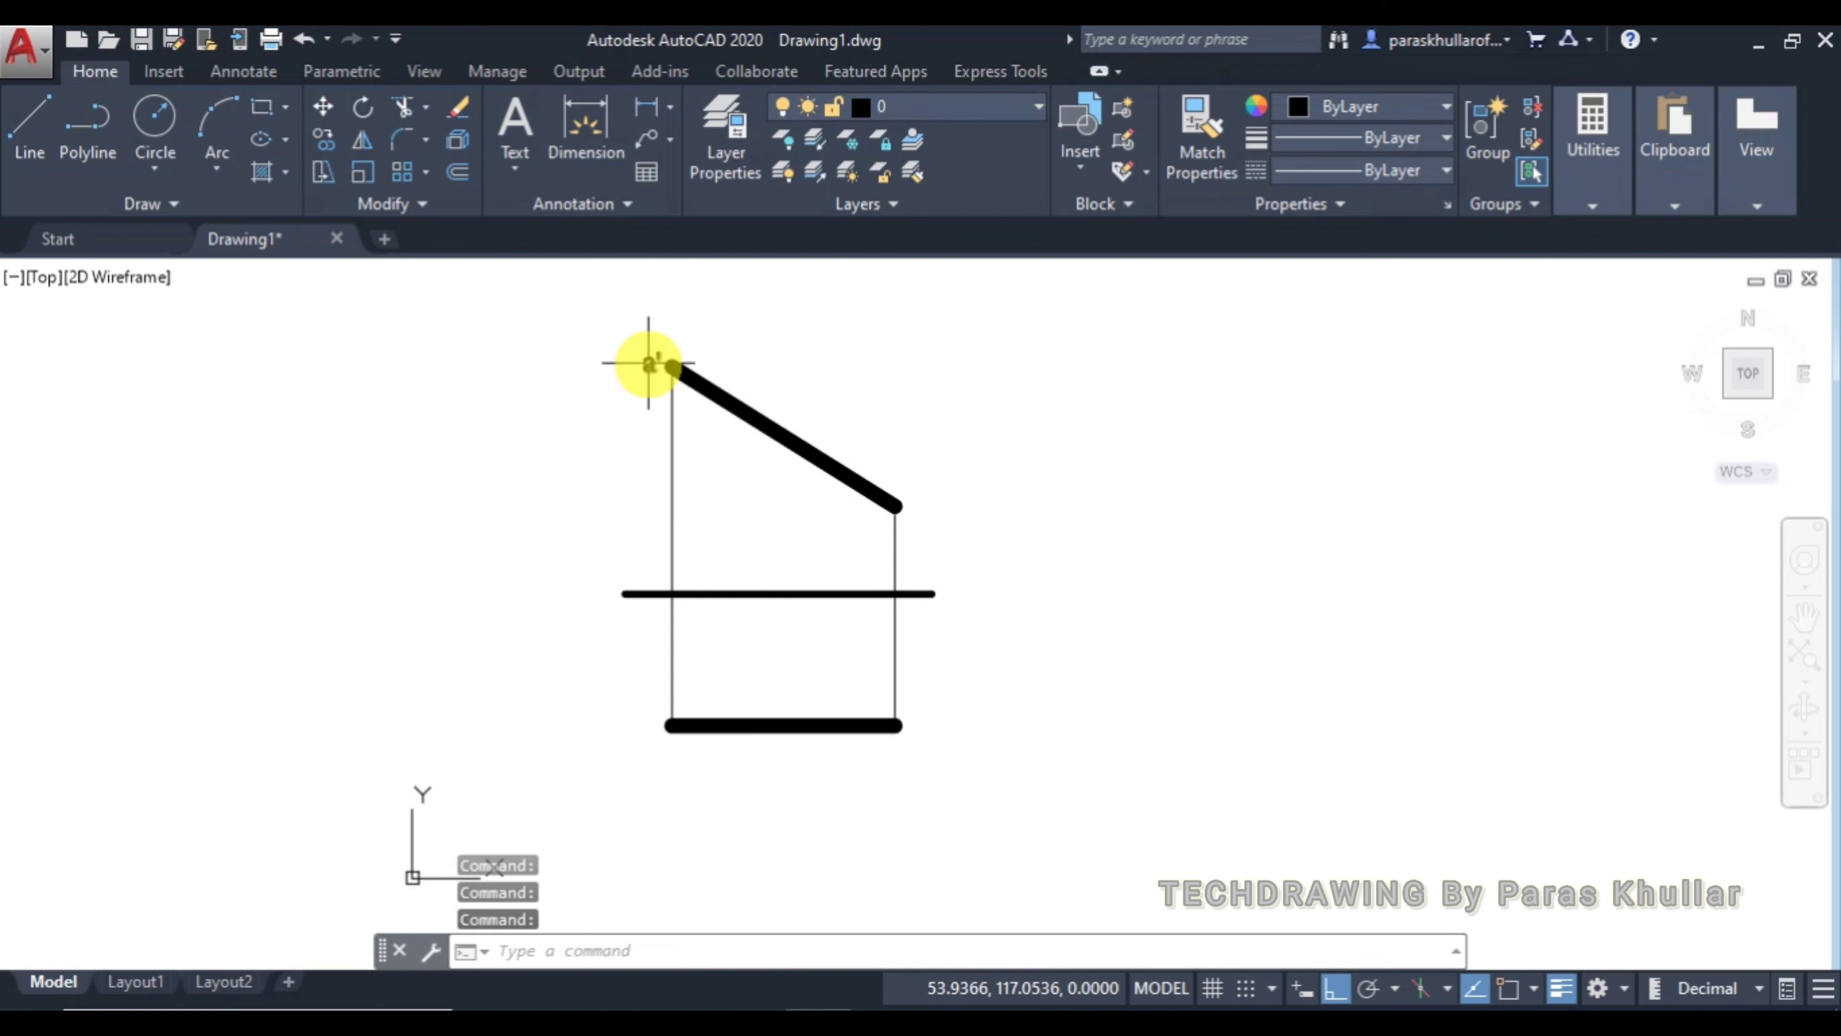
Copy the a' label to the inclined line's lower-right end and change the copy to b'
key("ctrl+c")
key("ctrl+v")
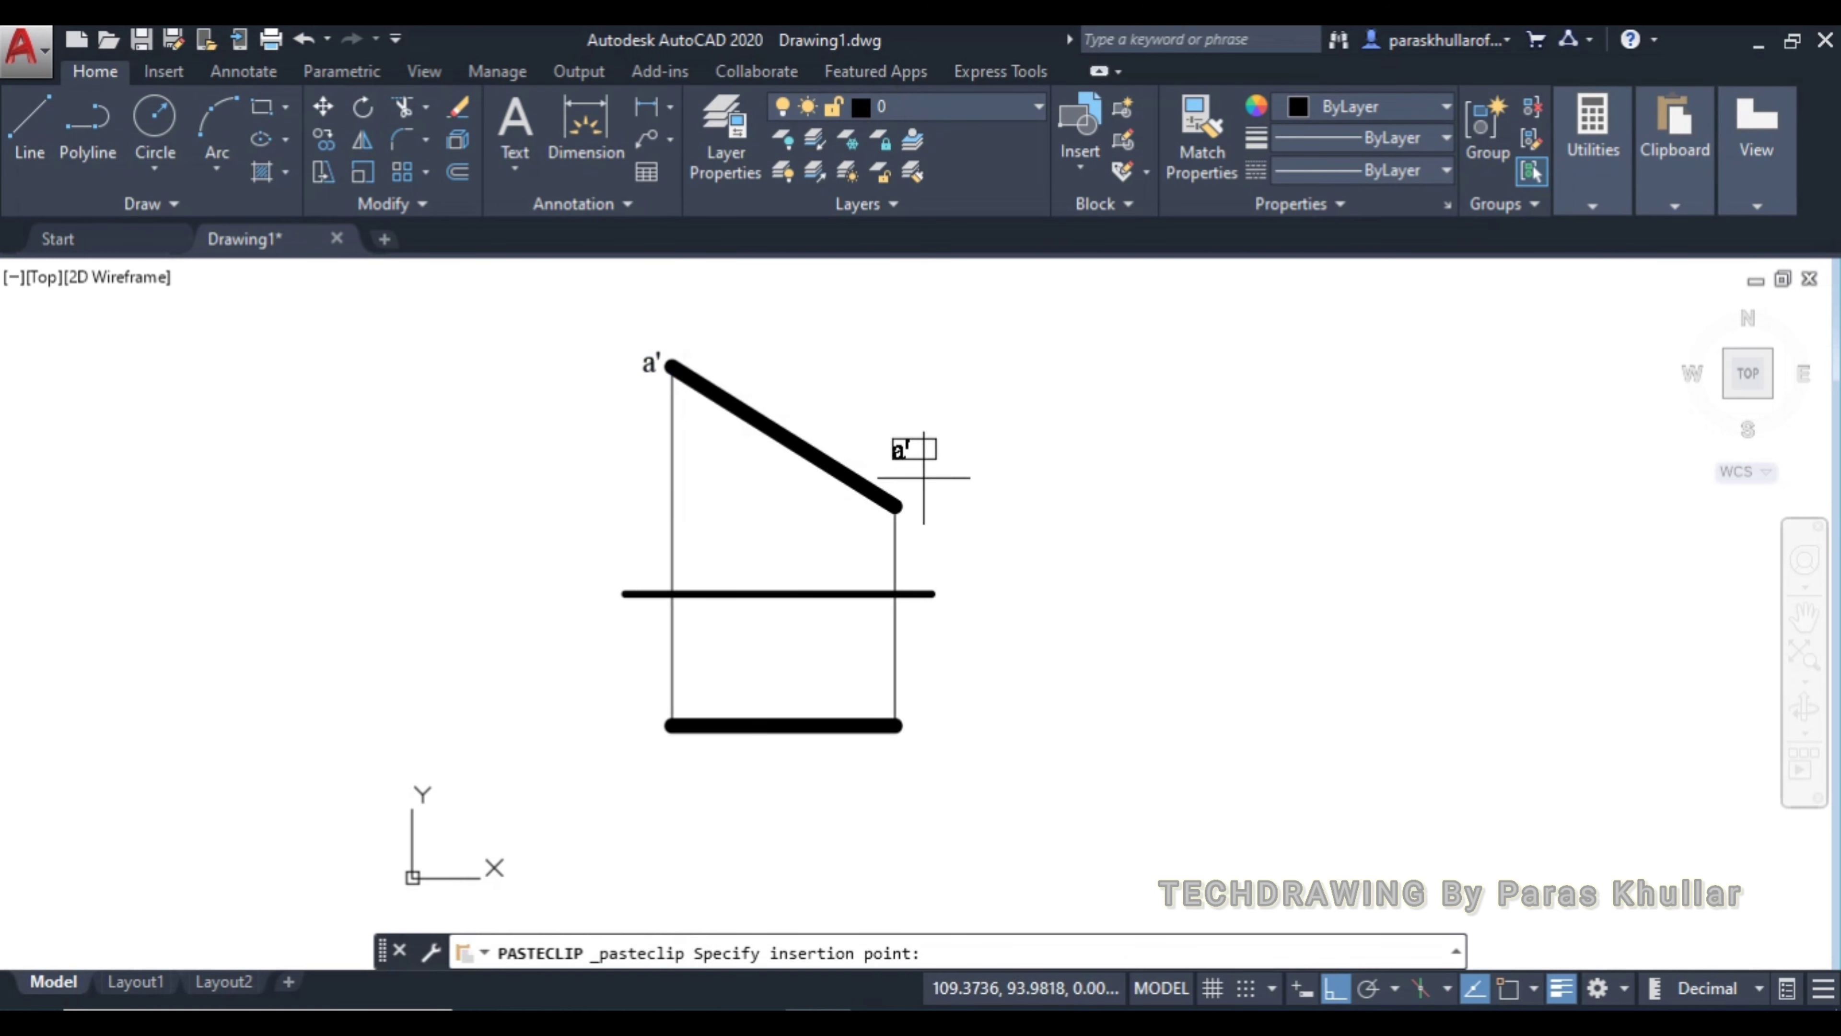
left_click(907, 508)
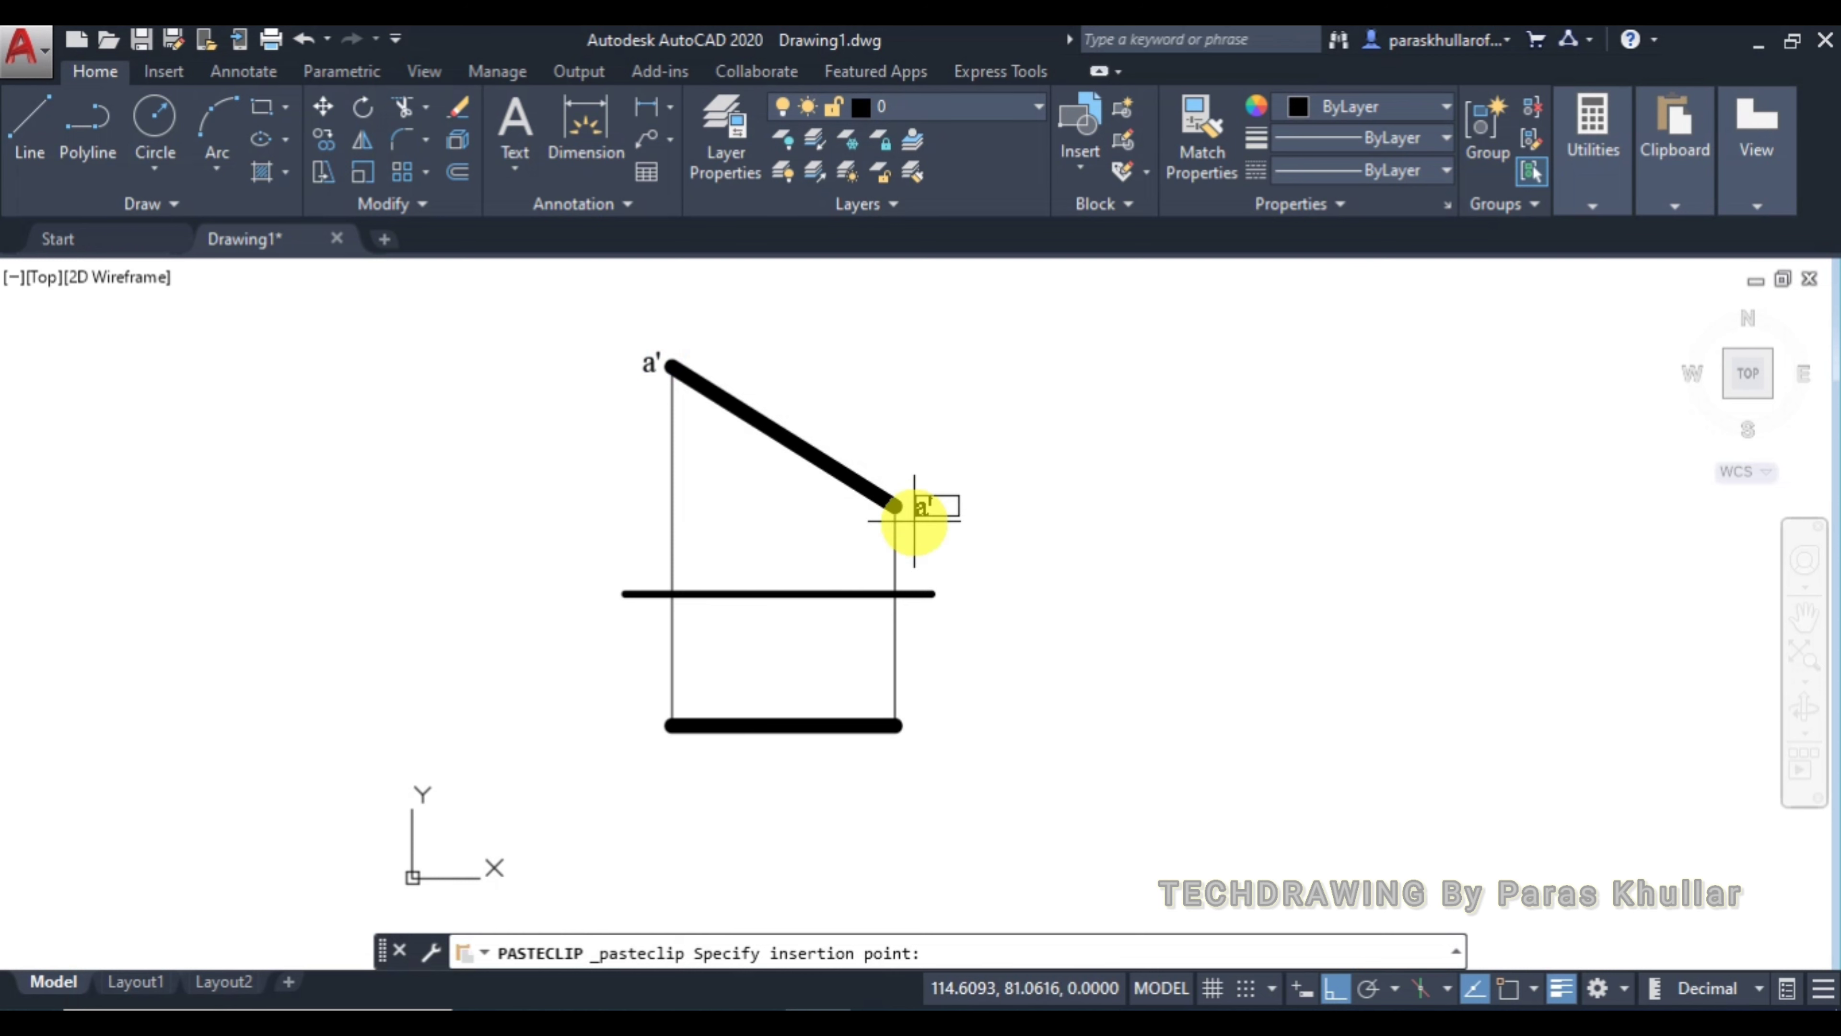
left_click(928, 510)
double_click(924, 508)
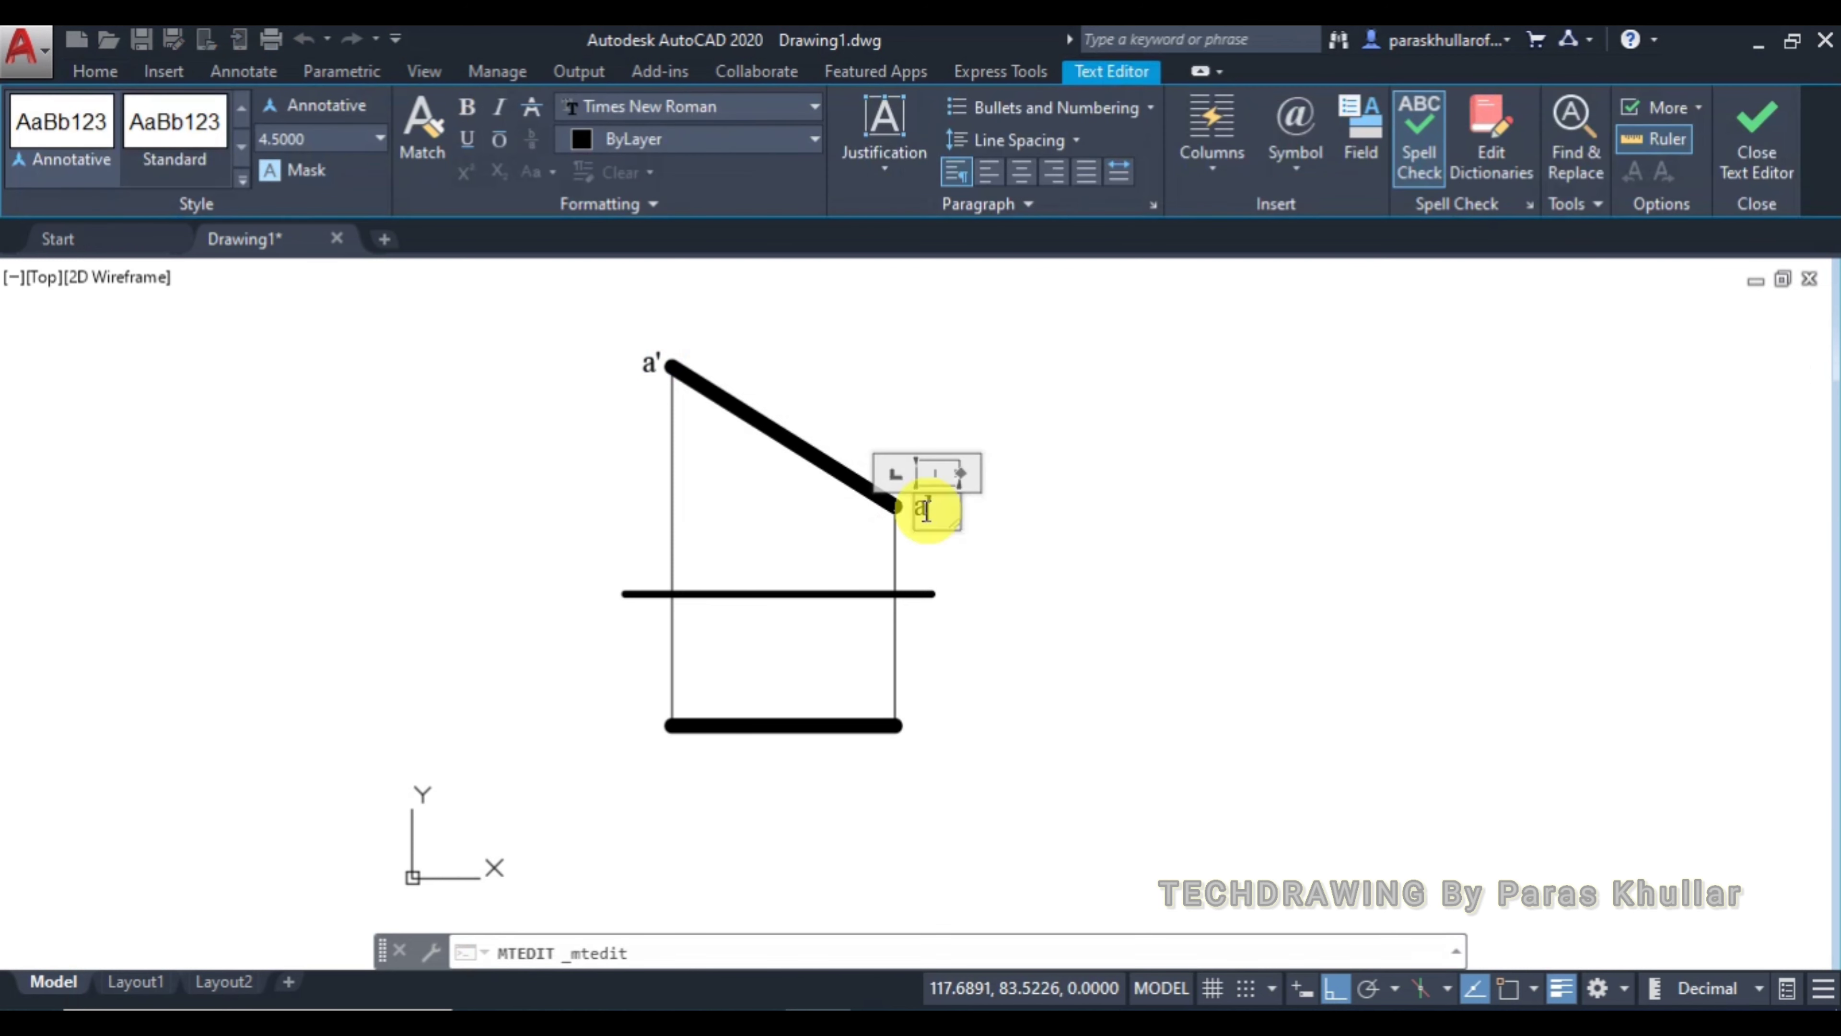
type("b")
left_click(1066, 487)
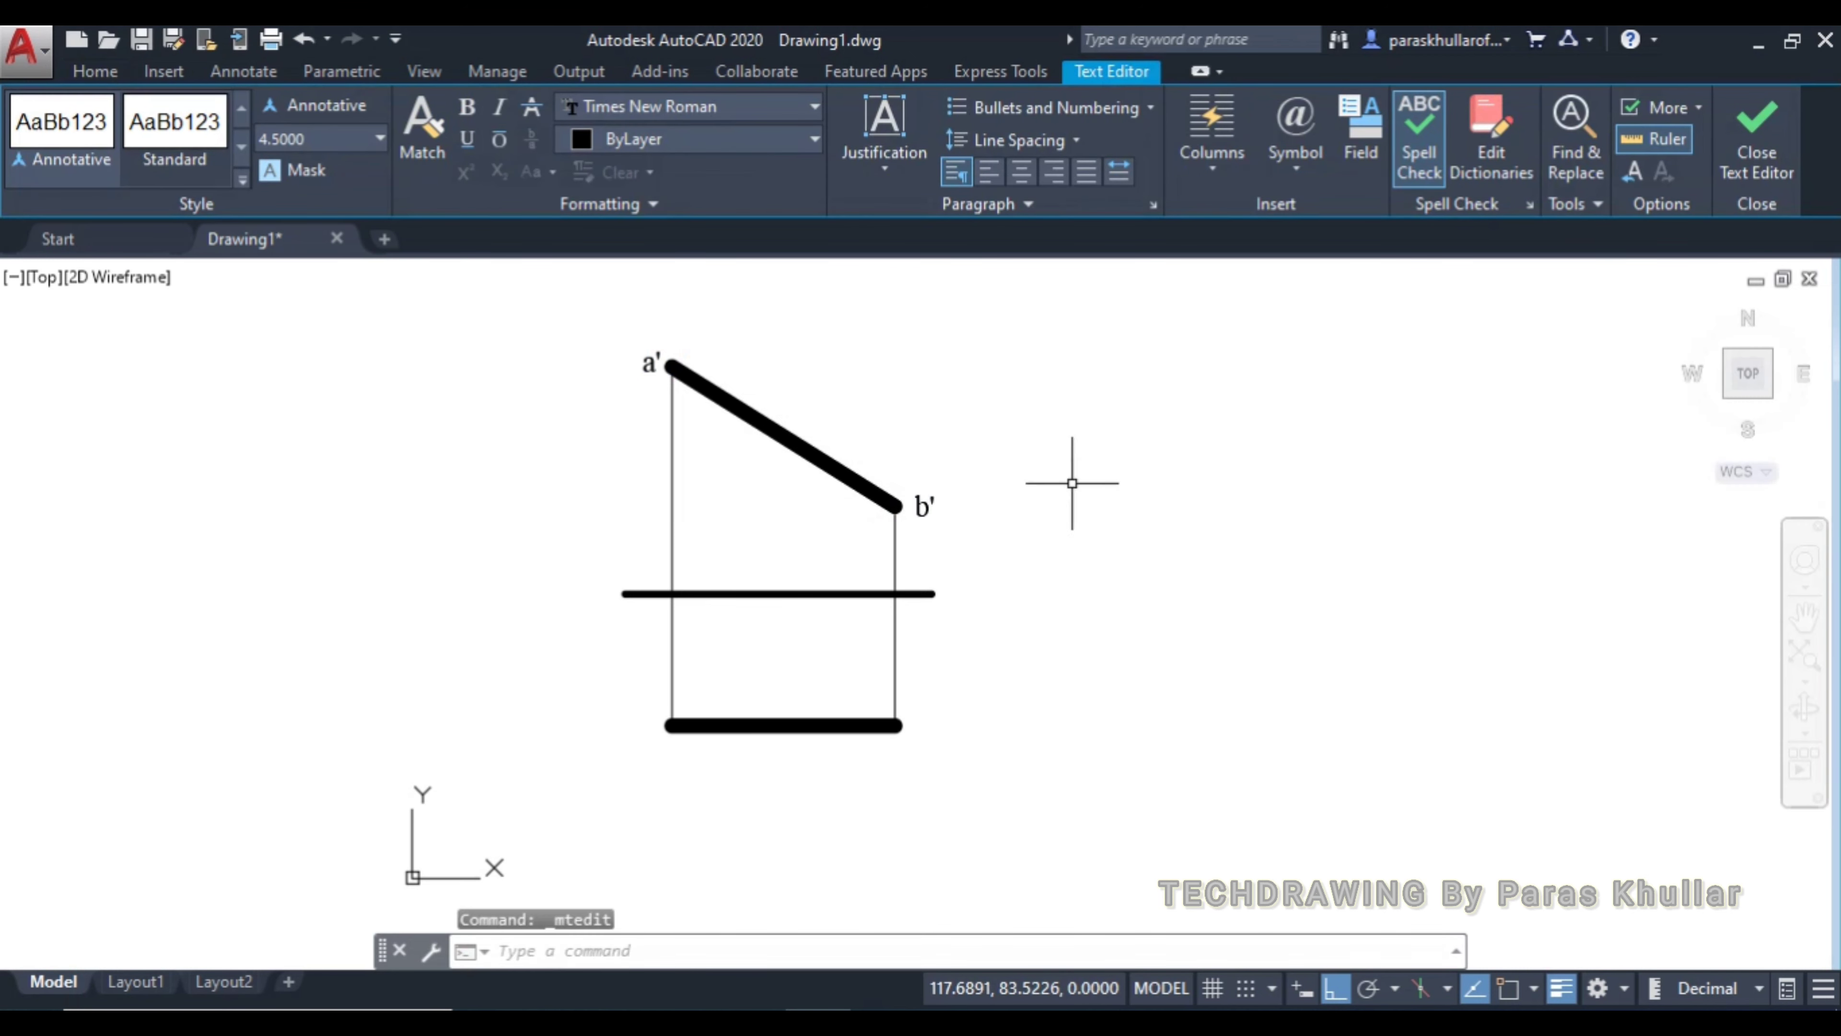
Paste another copy of the a' label just below the lower horizontal line's left end and change it to a
key("ctrl+v")
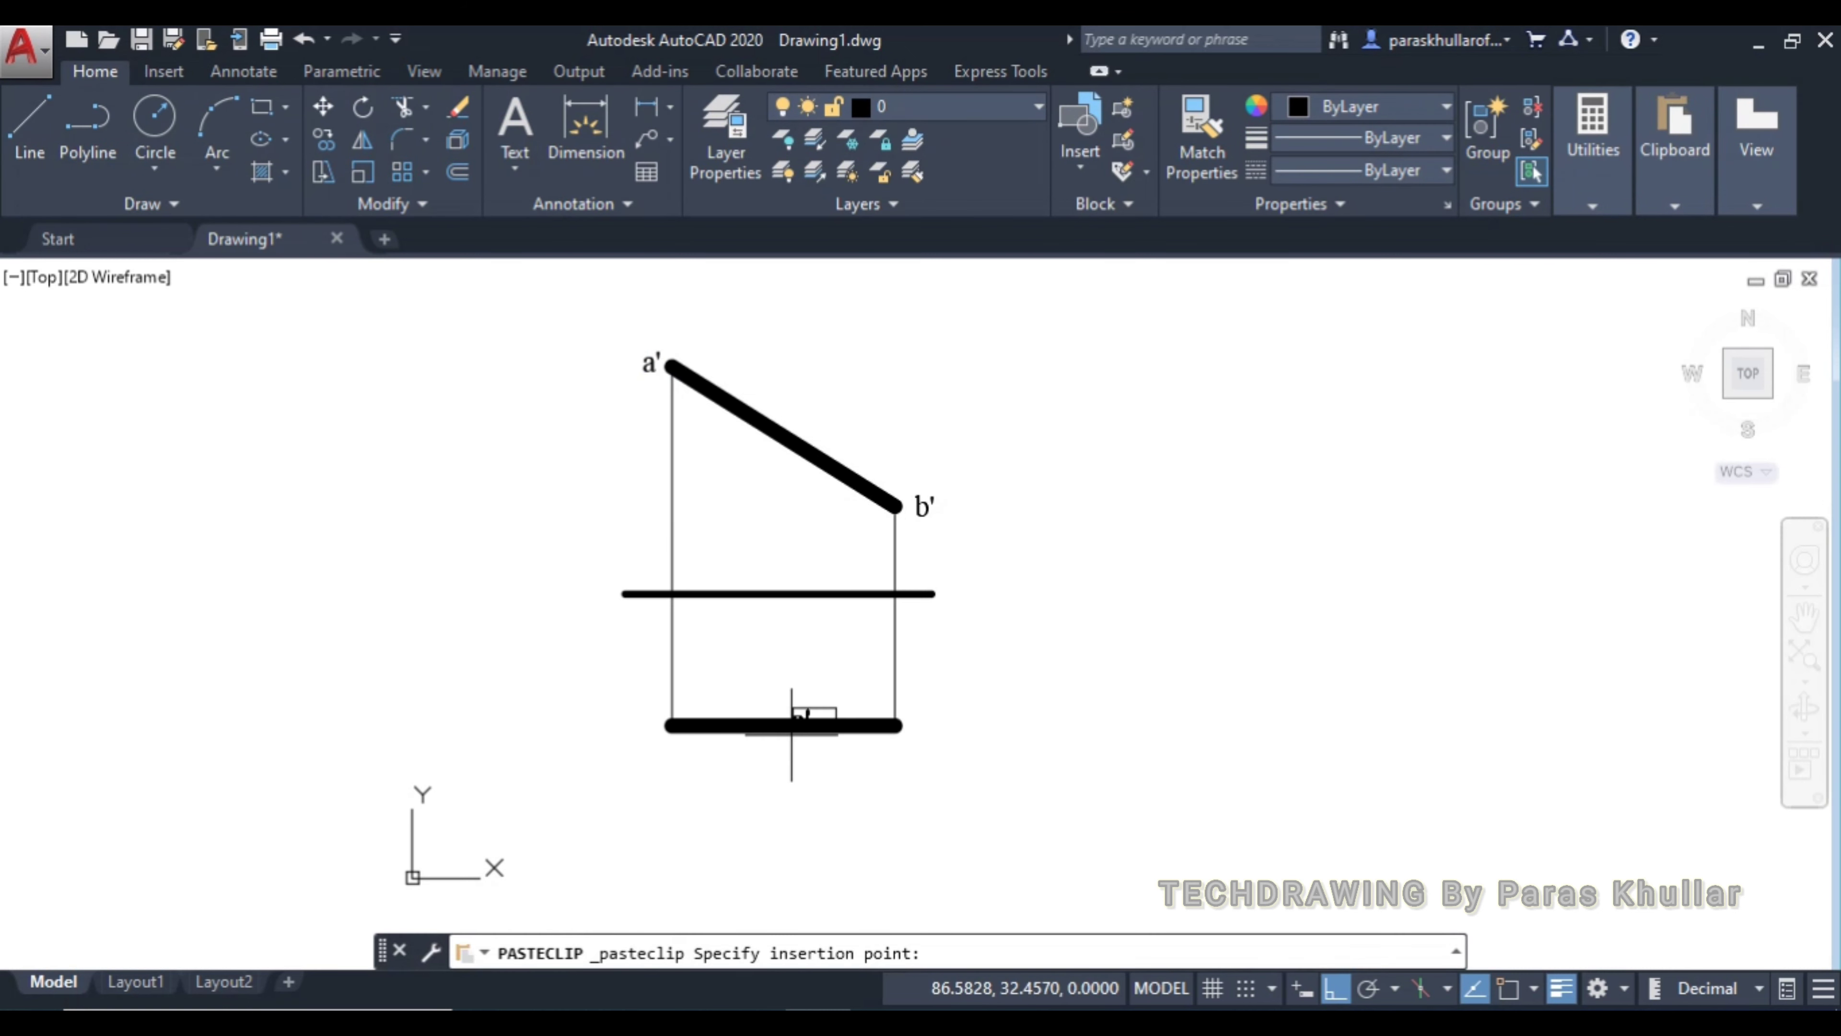
left_click(646, 762)
left_click(669, 740)
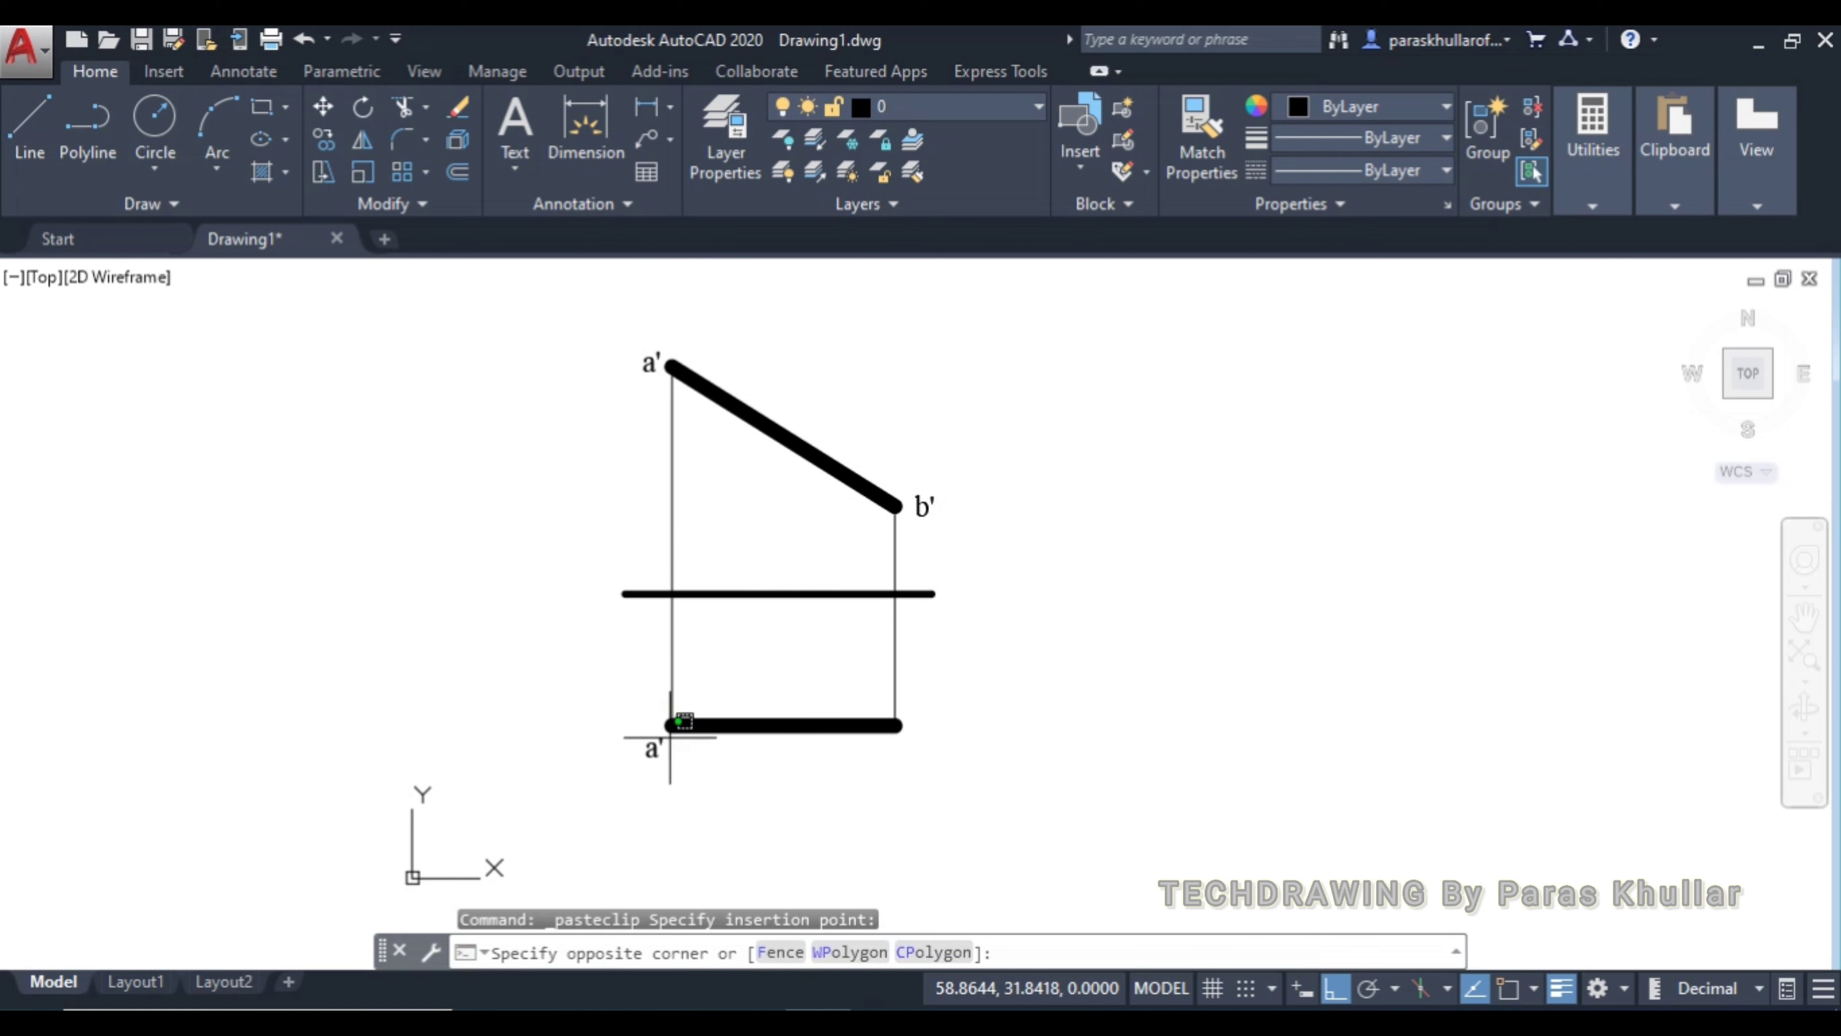
left_click(652, 749)
double_click(655, 747)
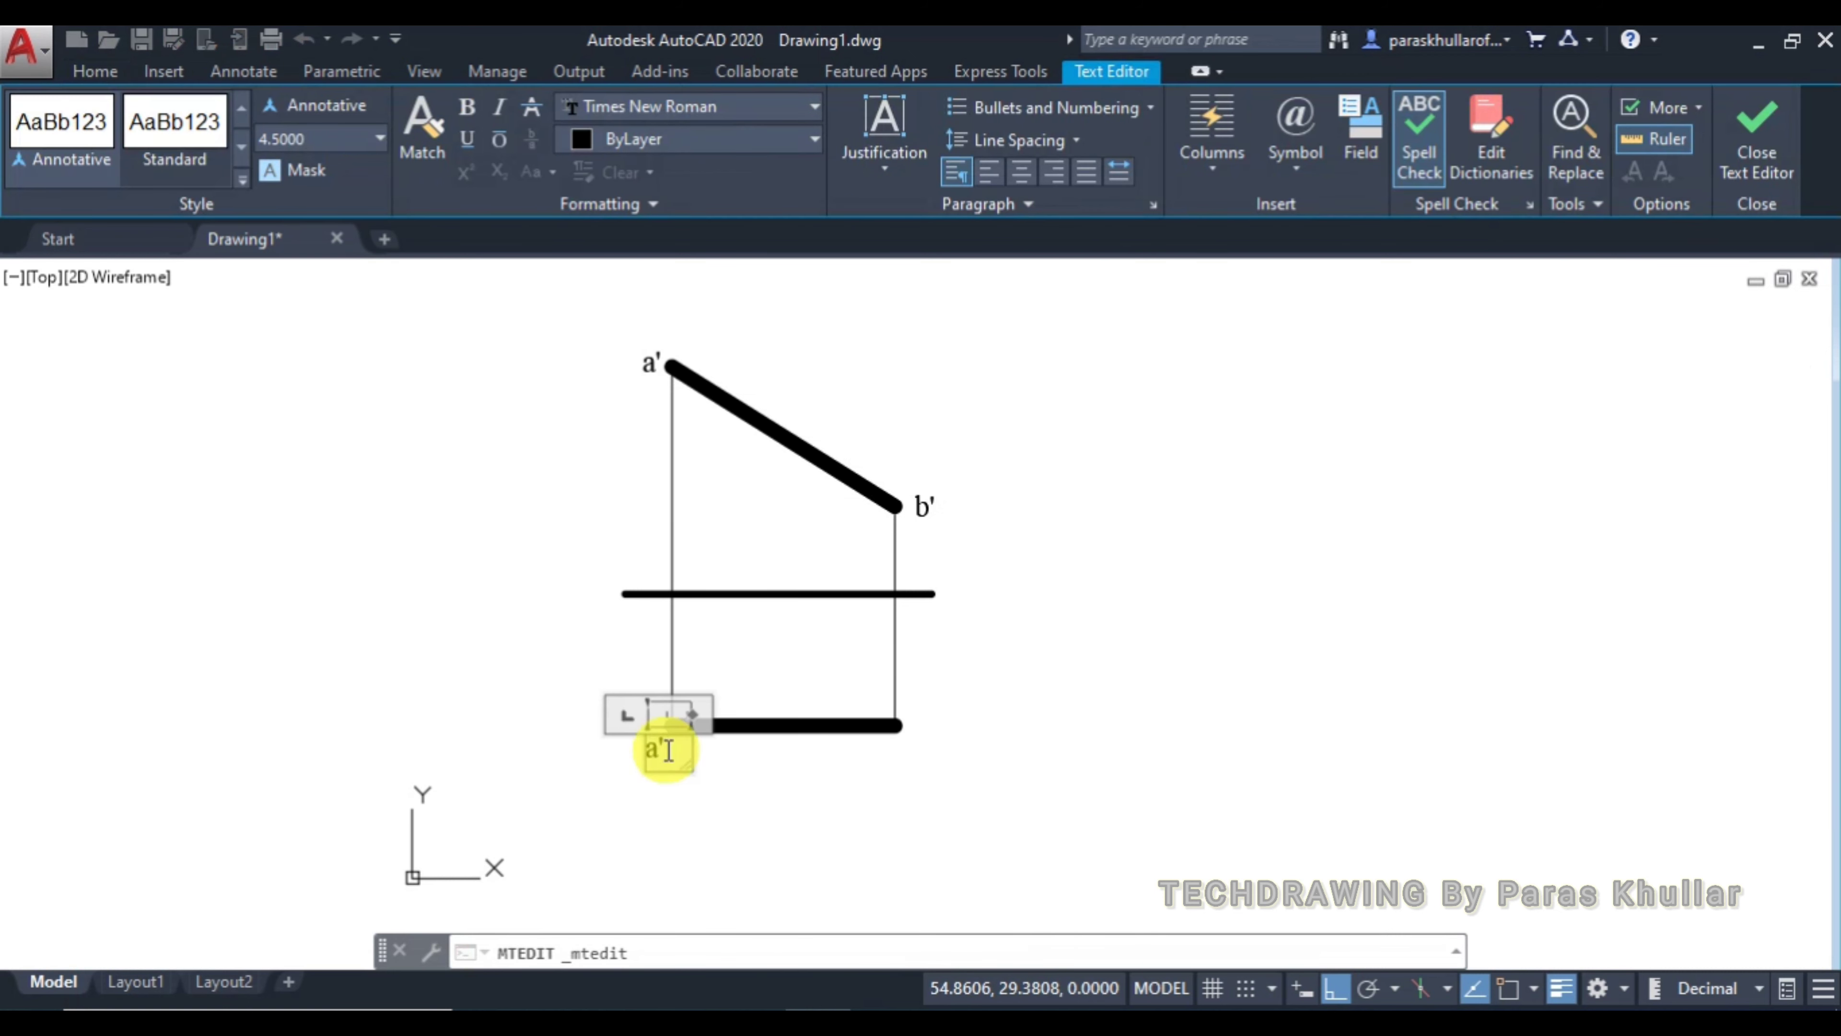
left_click(930, 629)
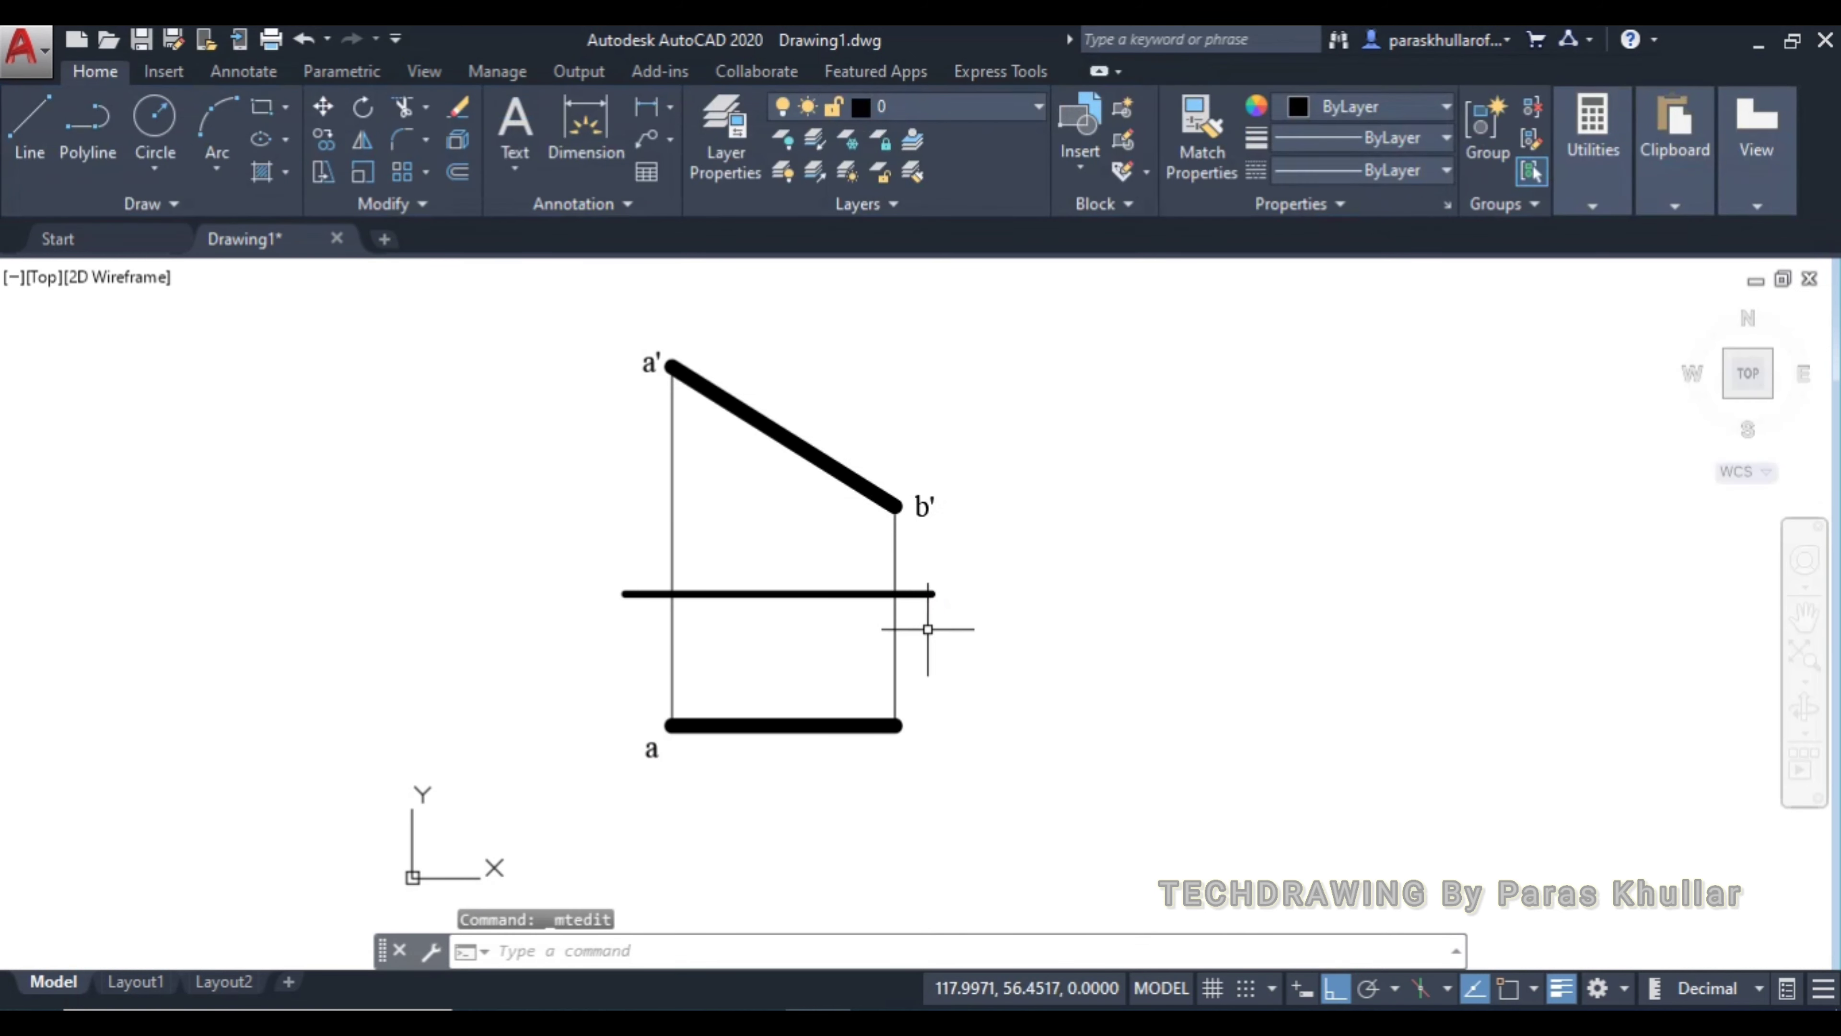
Paste a copy of the a' label at the lower horizontal line's right end and change it to b
key("ctrl+v")
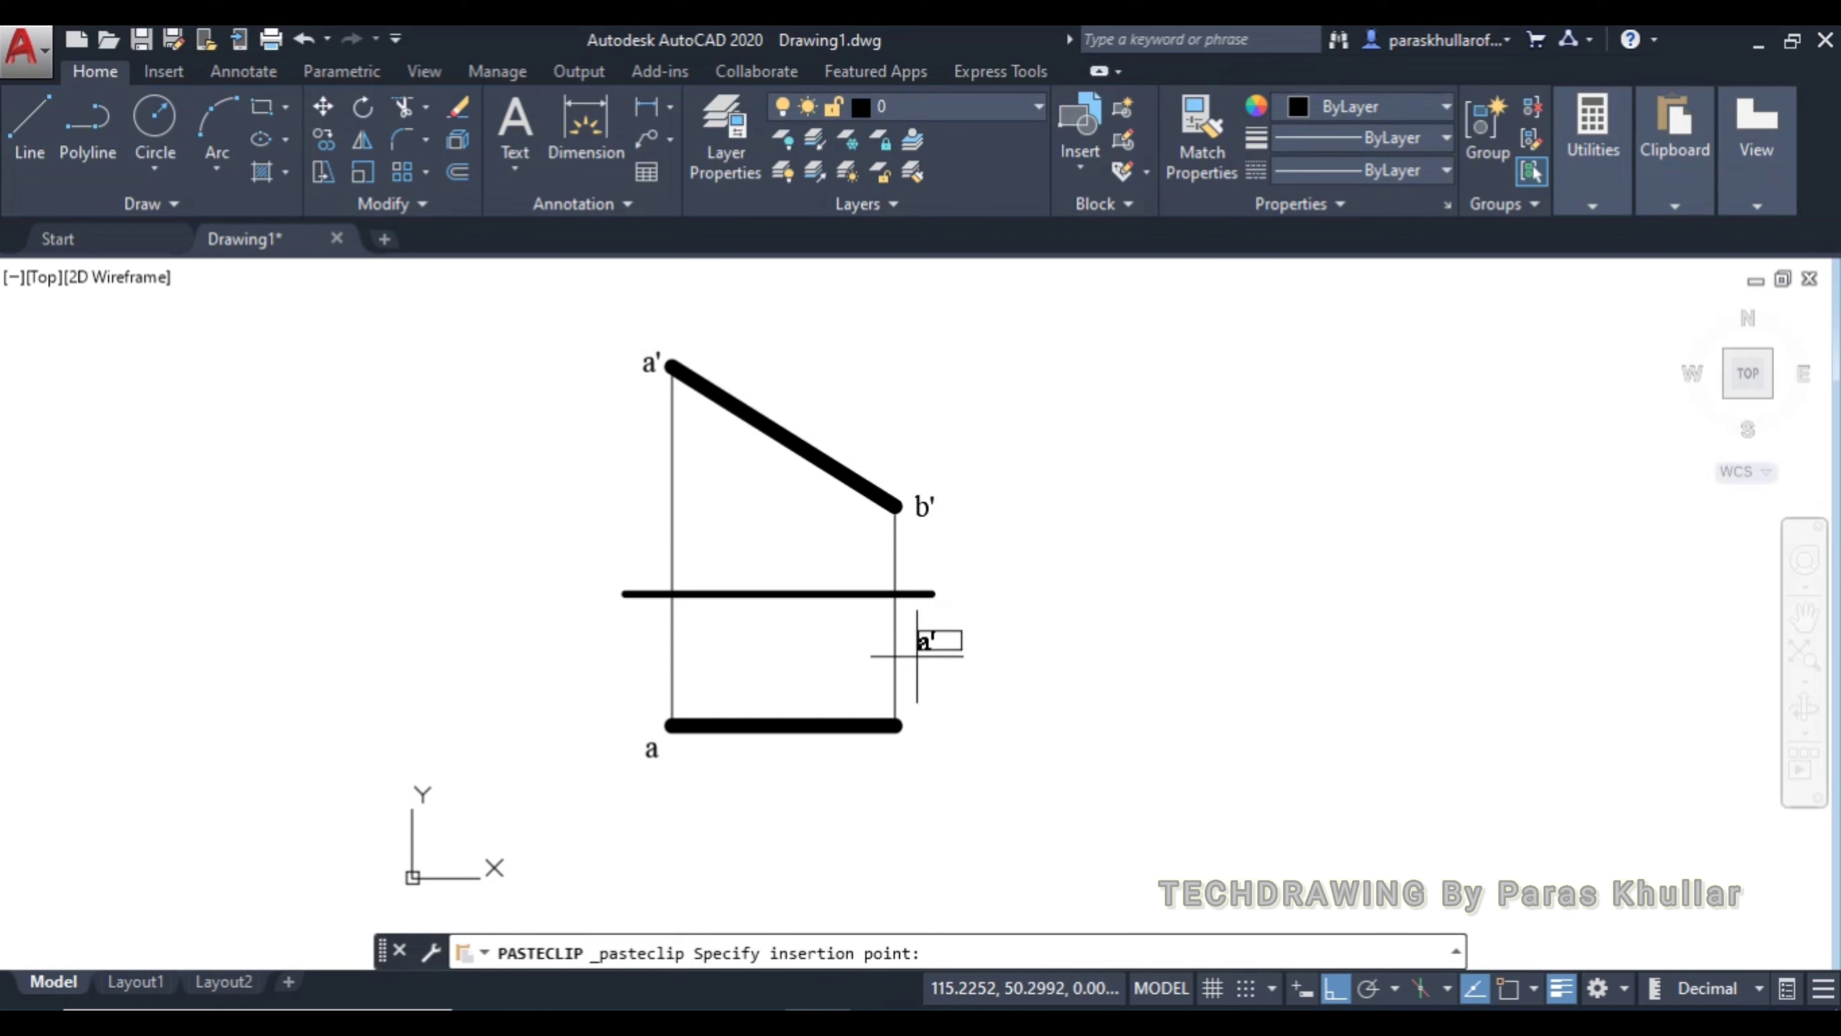
left_click(911, 755)
double_click(914, 743)
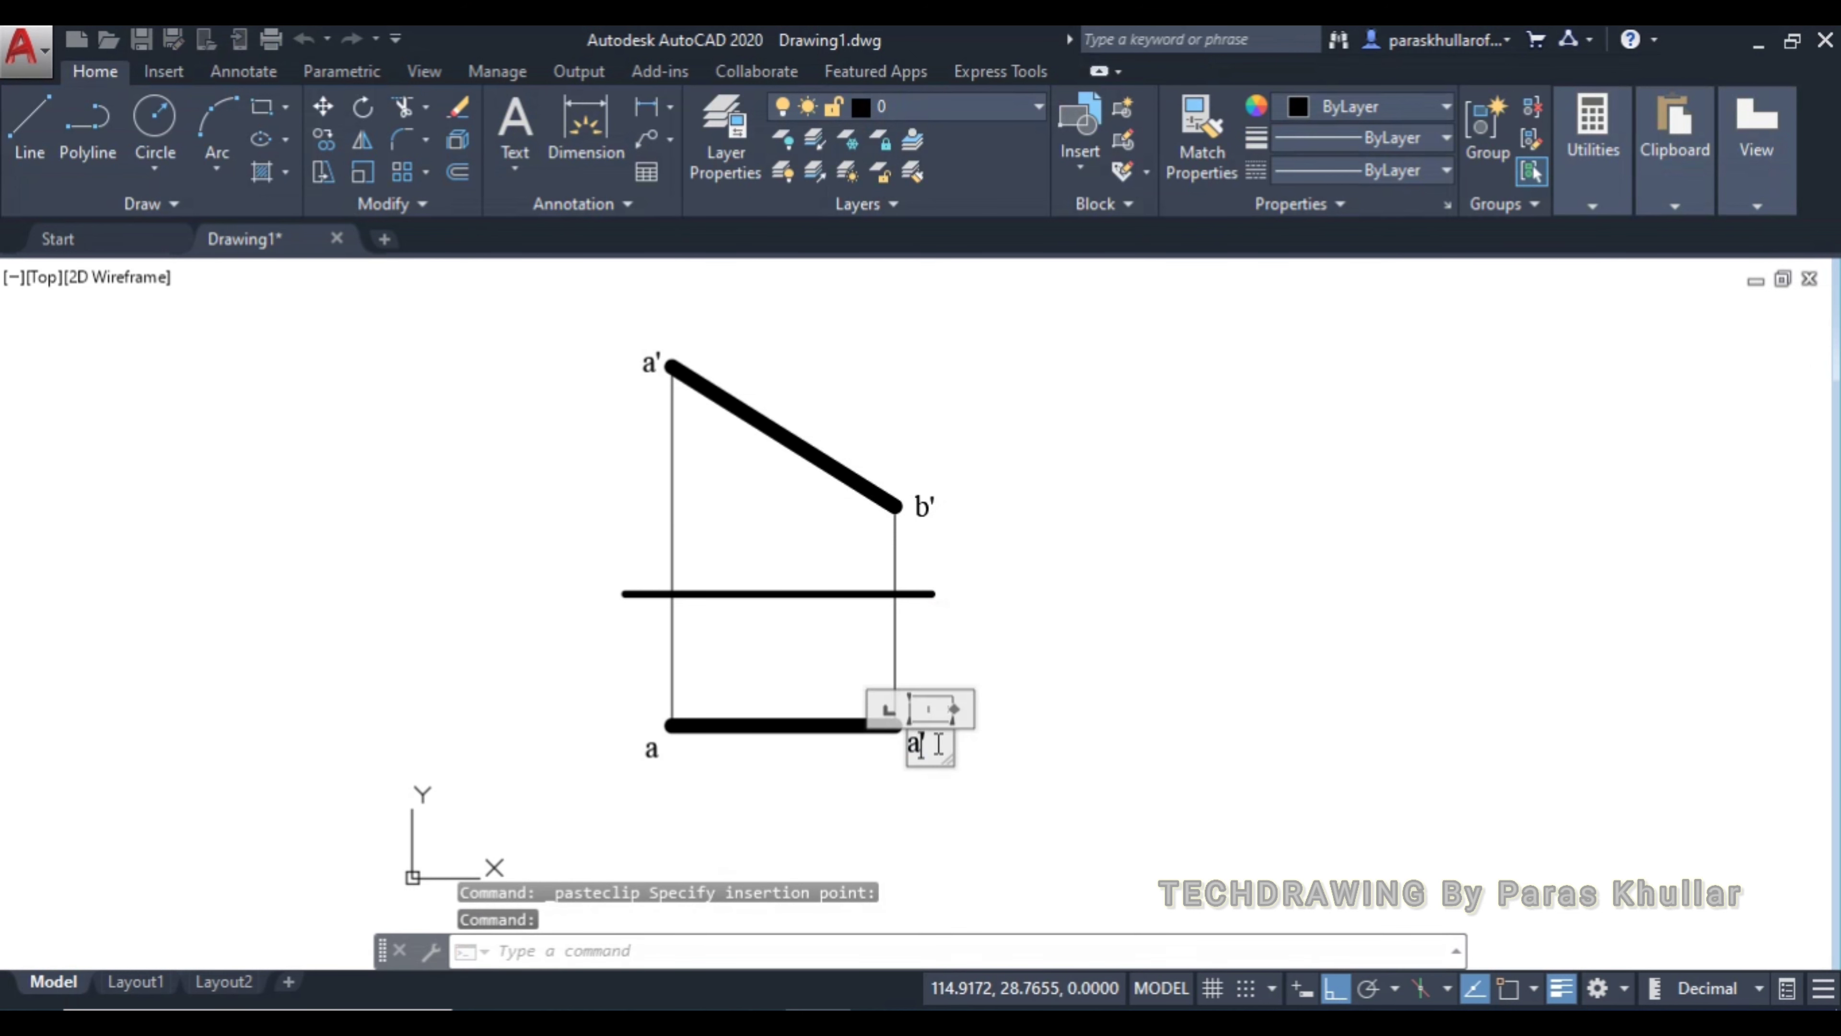
type("b")
left_click(1027, 596)
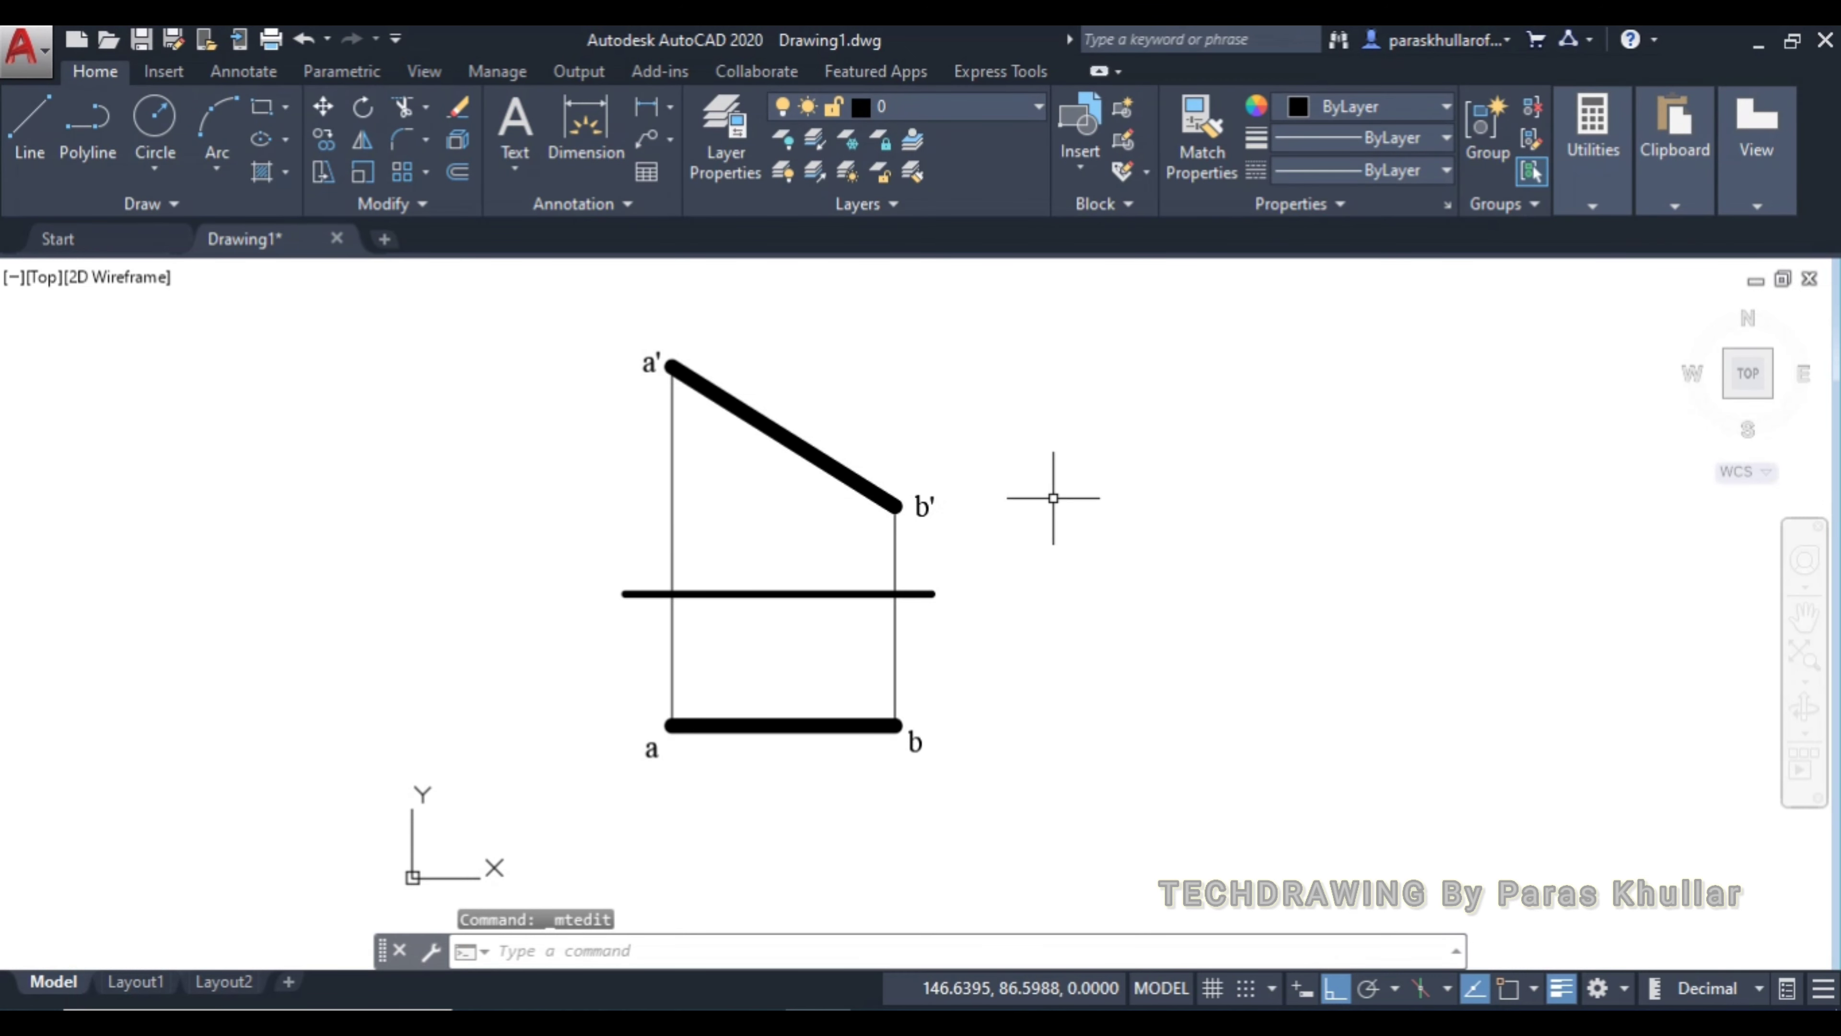
Paste a copy of the a' label at the reference line's left end and change it to X
key("ctrl+v")
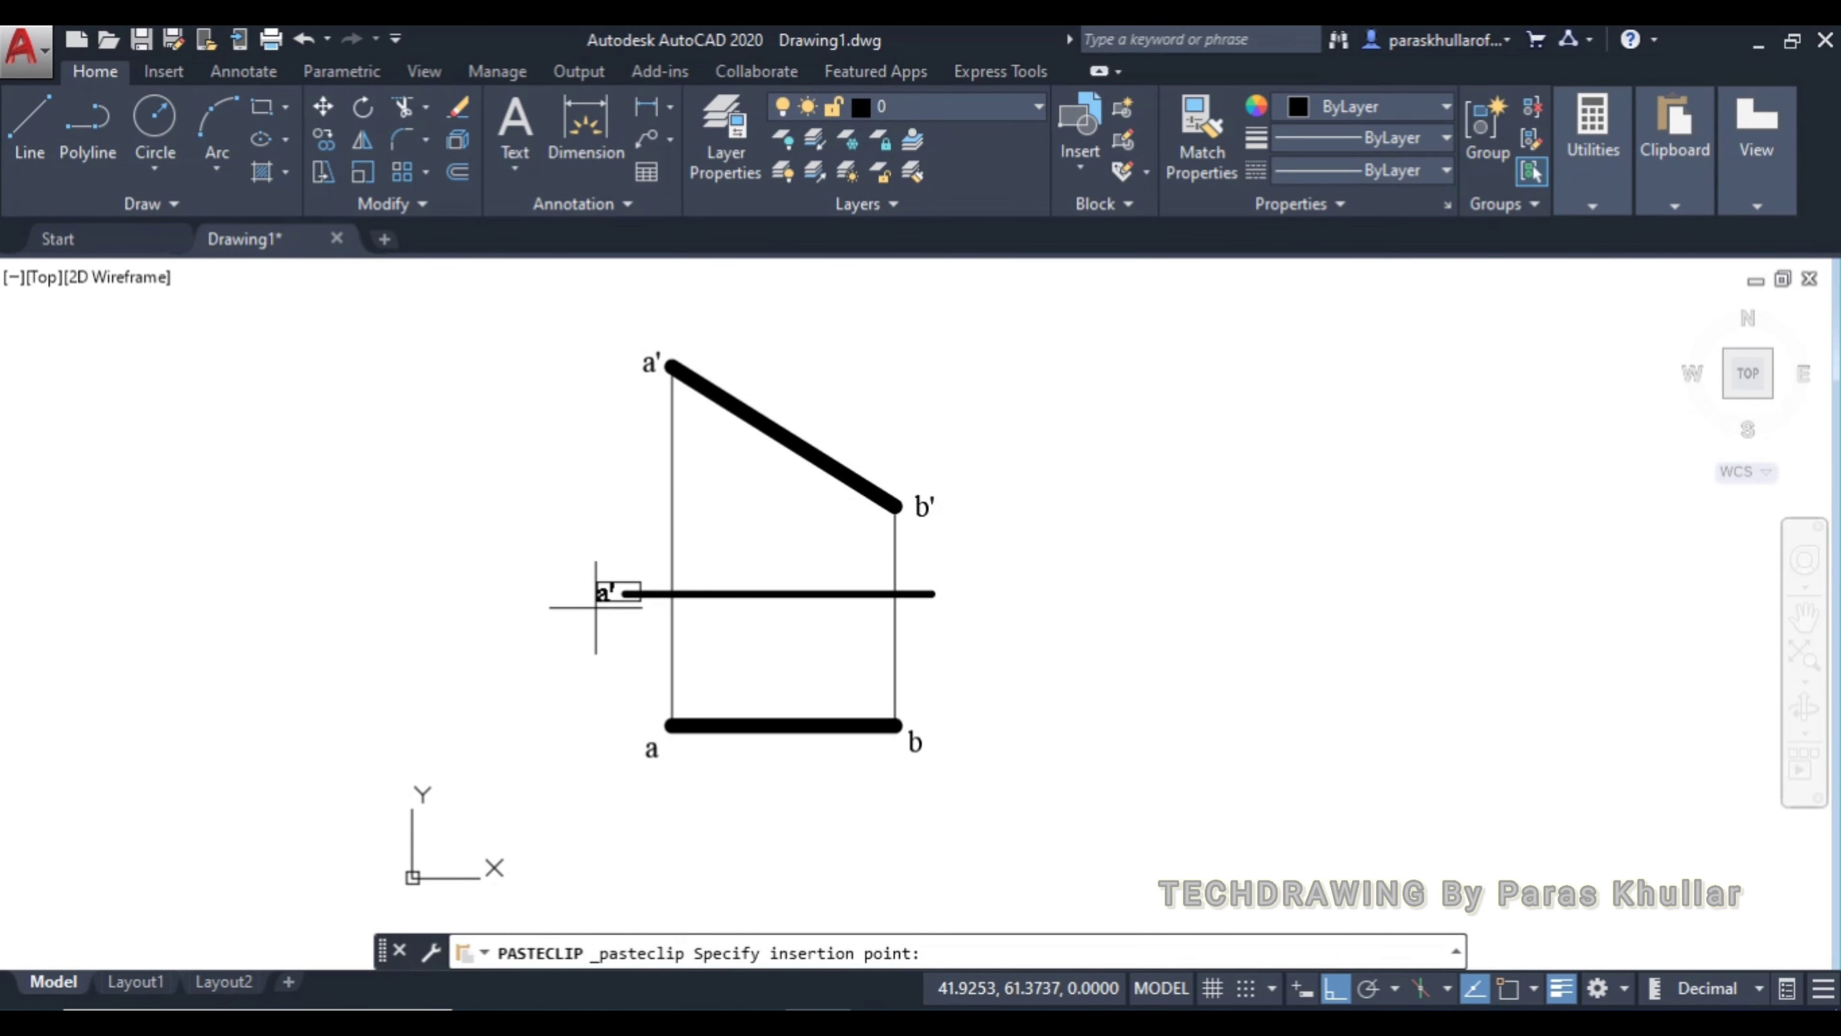
left_click(596, 607)
double_click(605, 593)
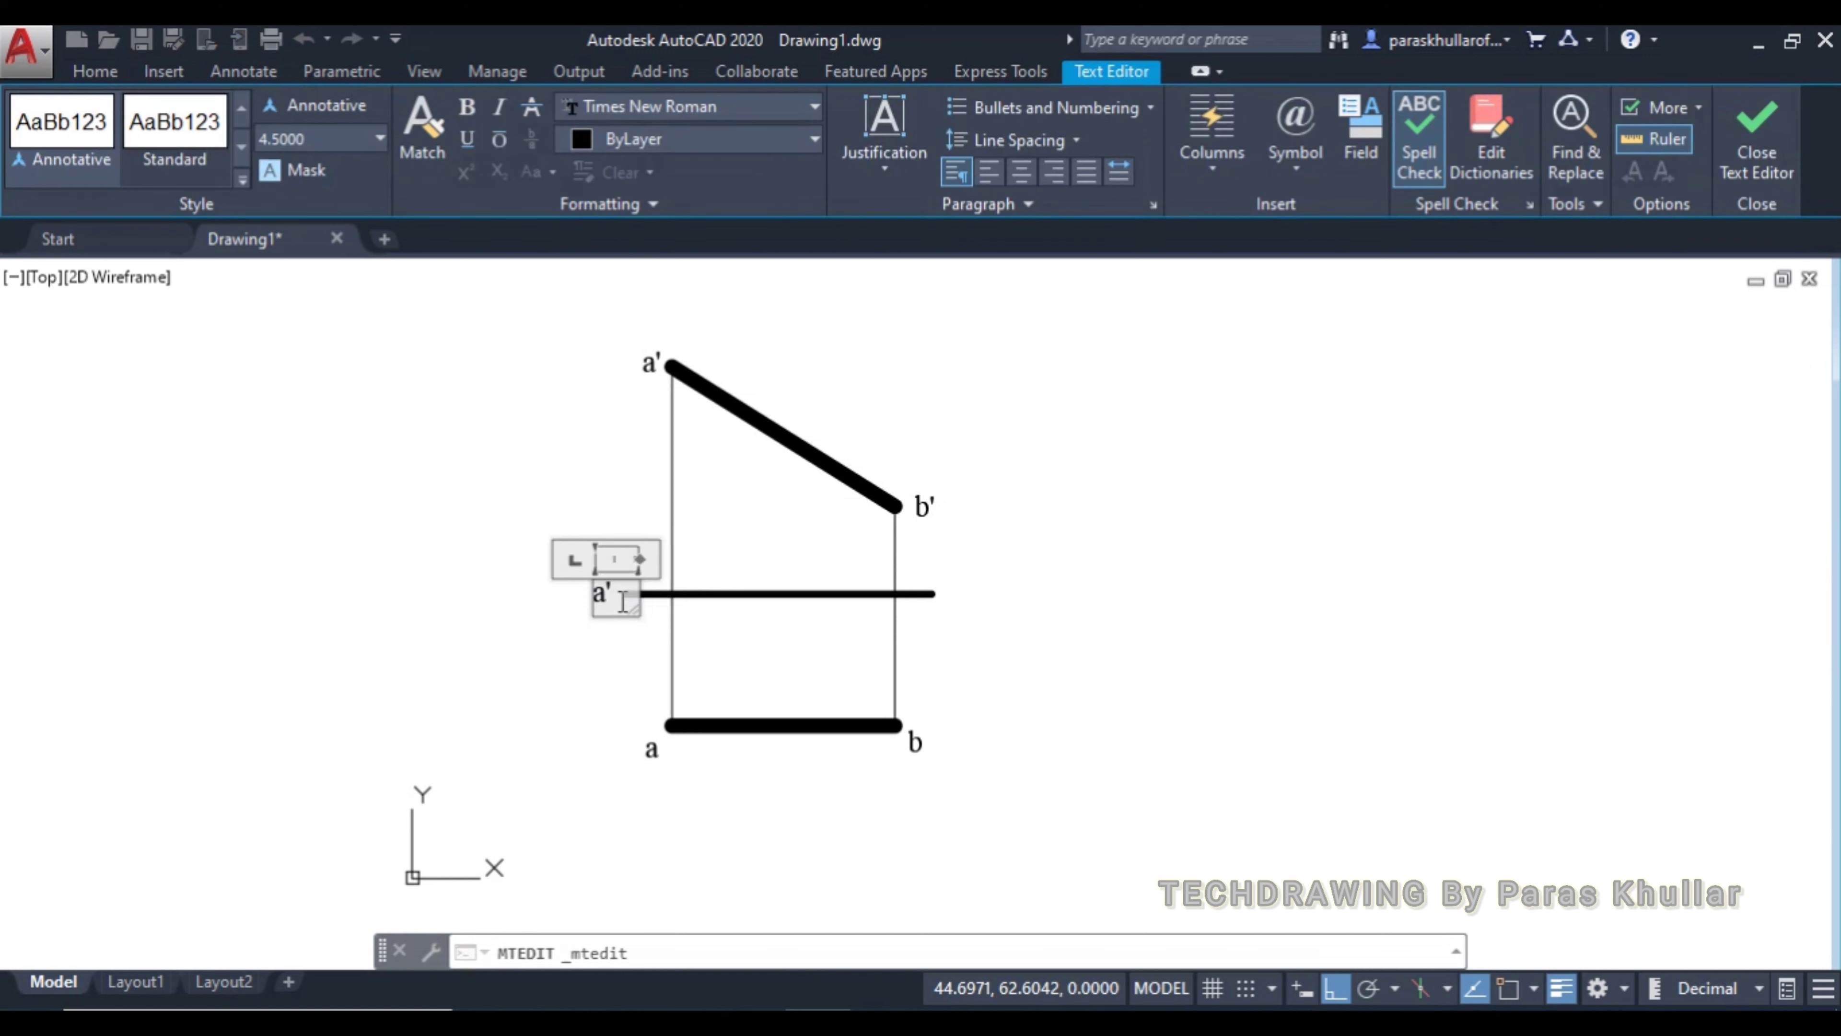
left_click_drag(622, 601, 584, 602)
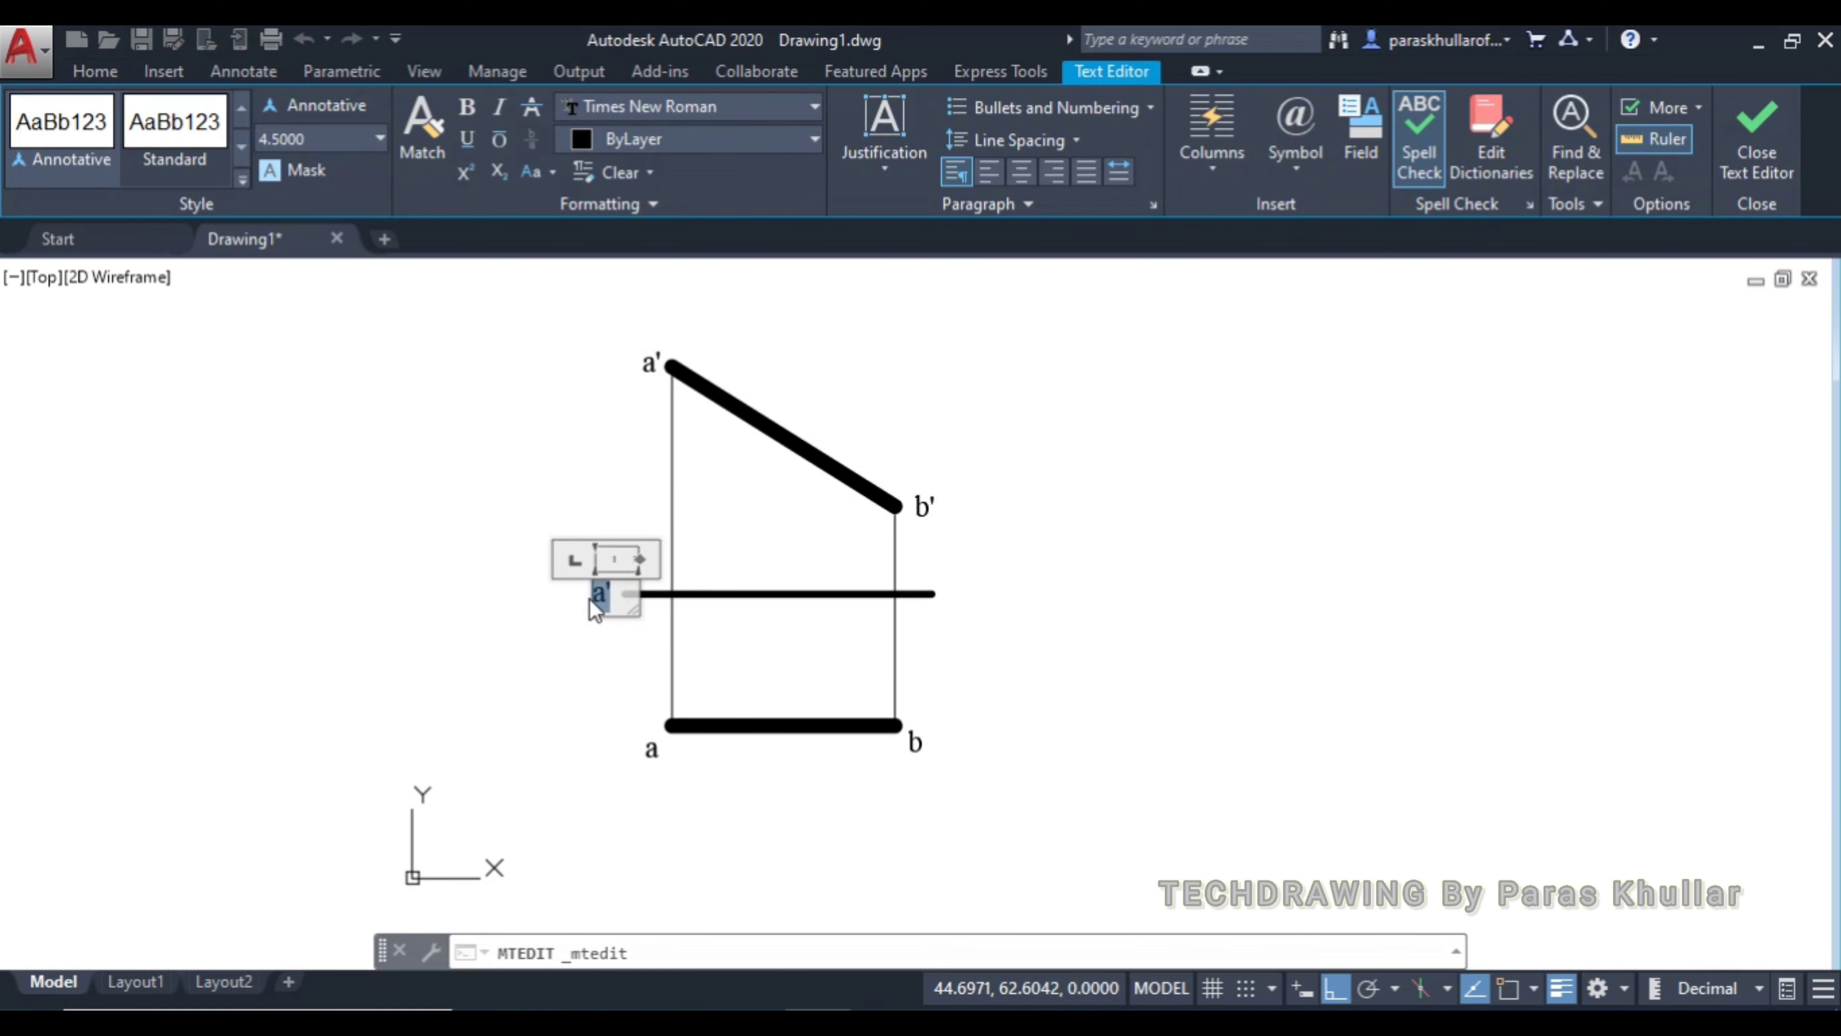
type("X")
left_click(989, 584)
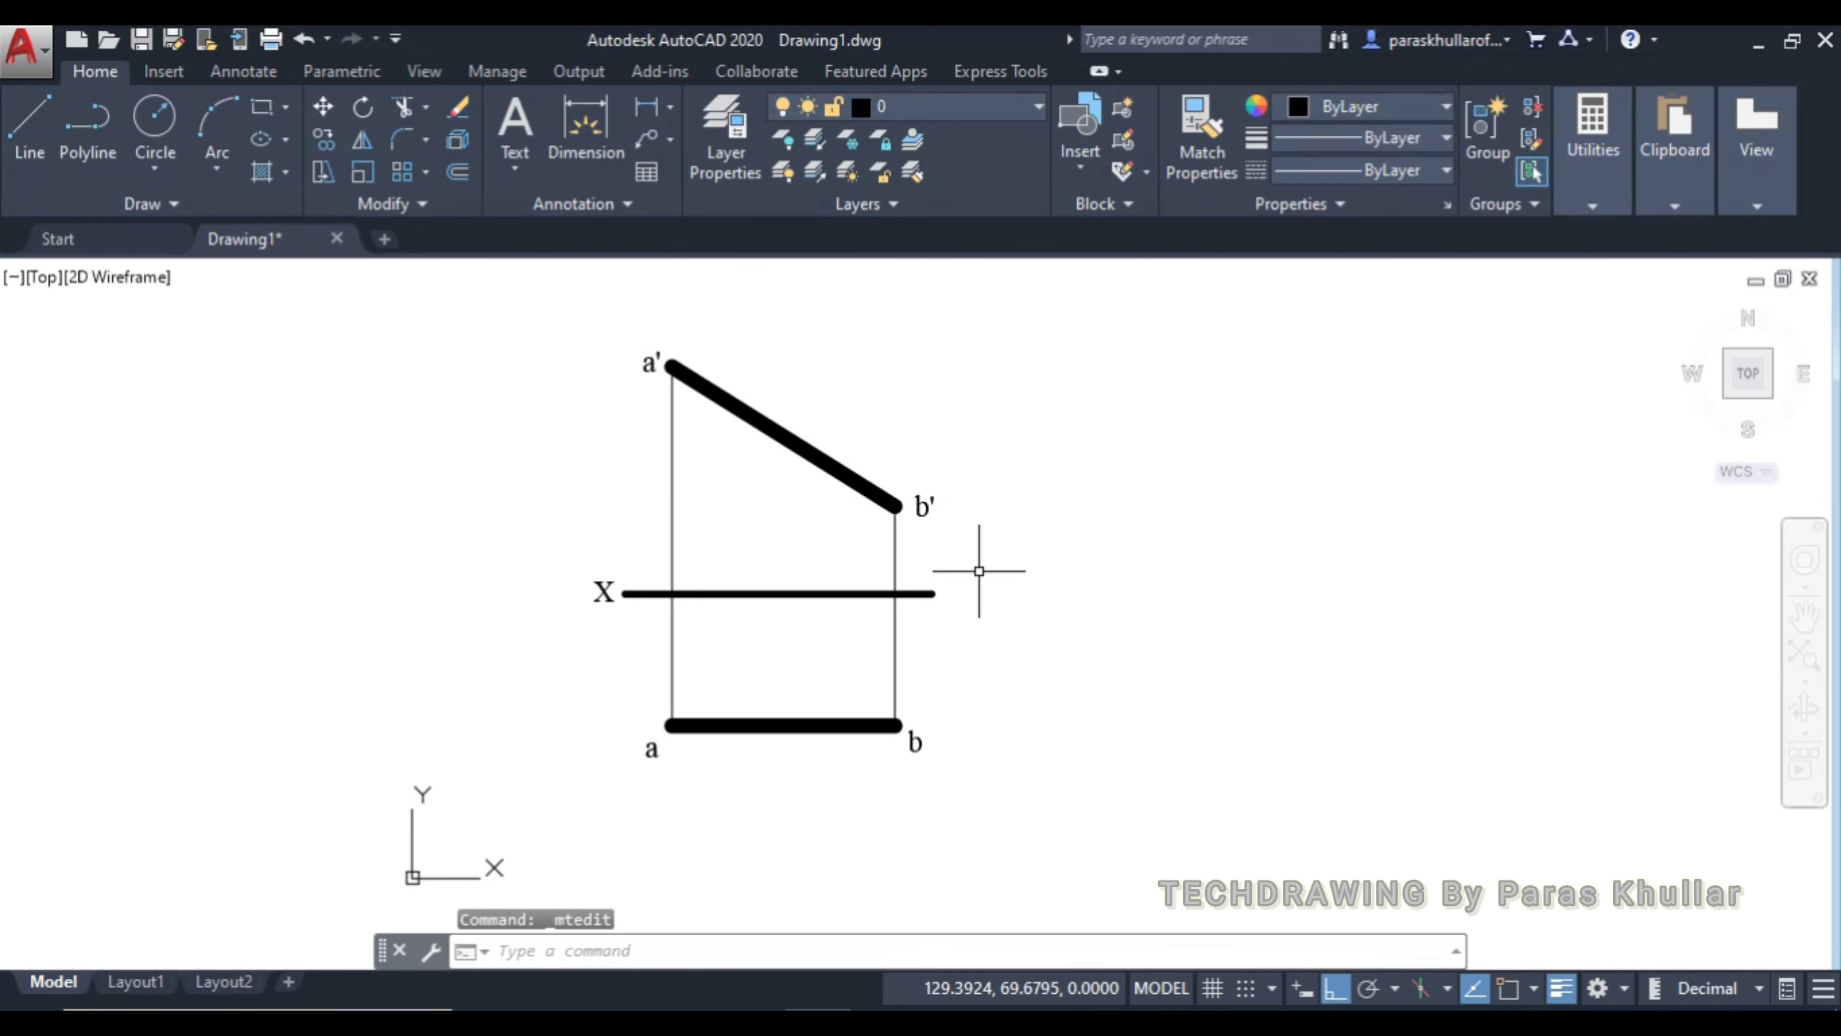
Paste a copy of the a' label at the reference line's right end and change it to Y
key("ctrl+v")
left_click(949, 603)
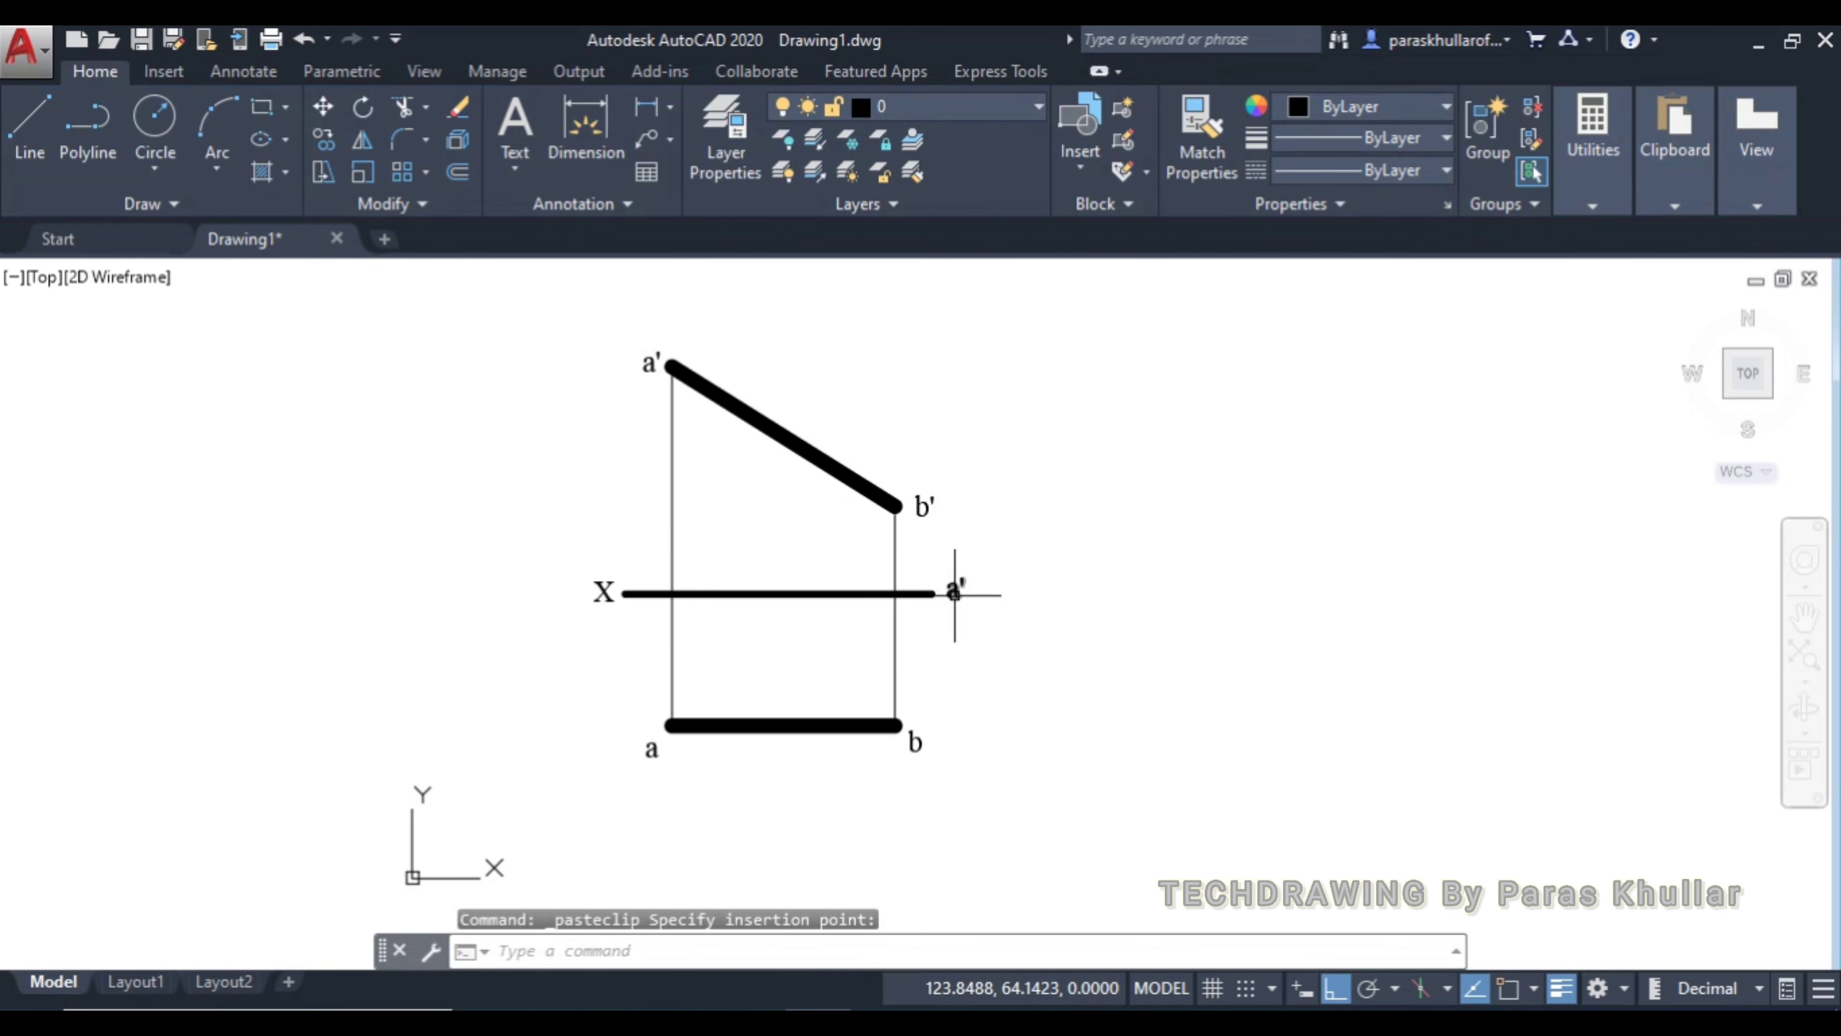
double_click(956, 588)
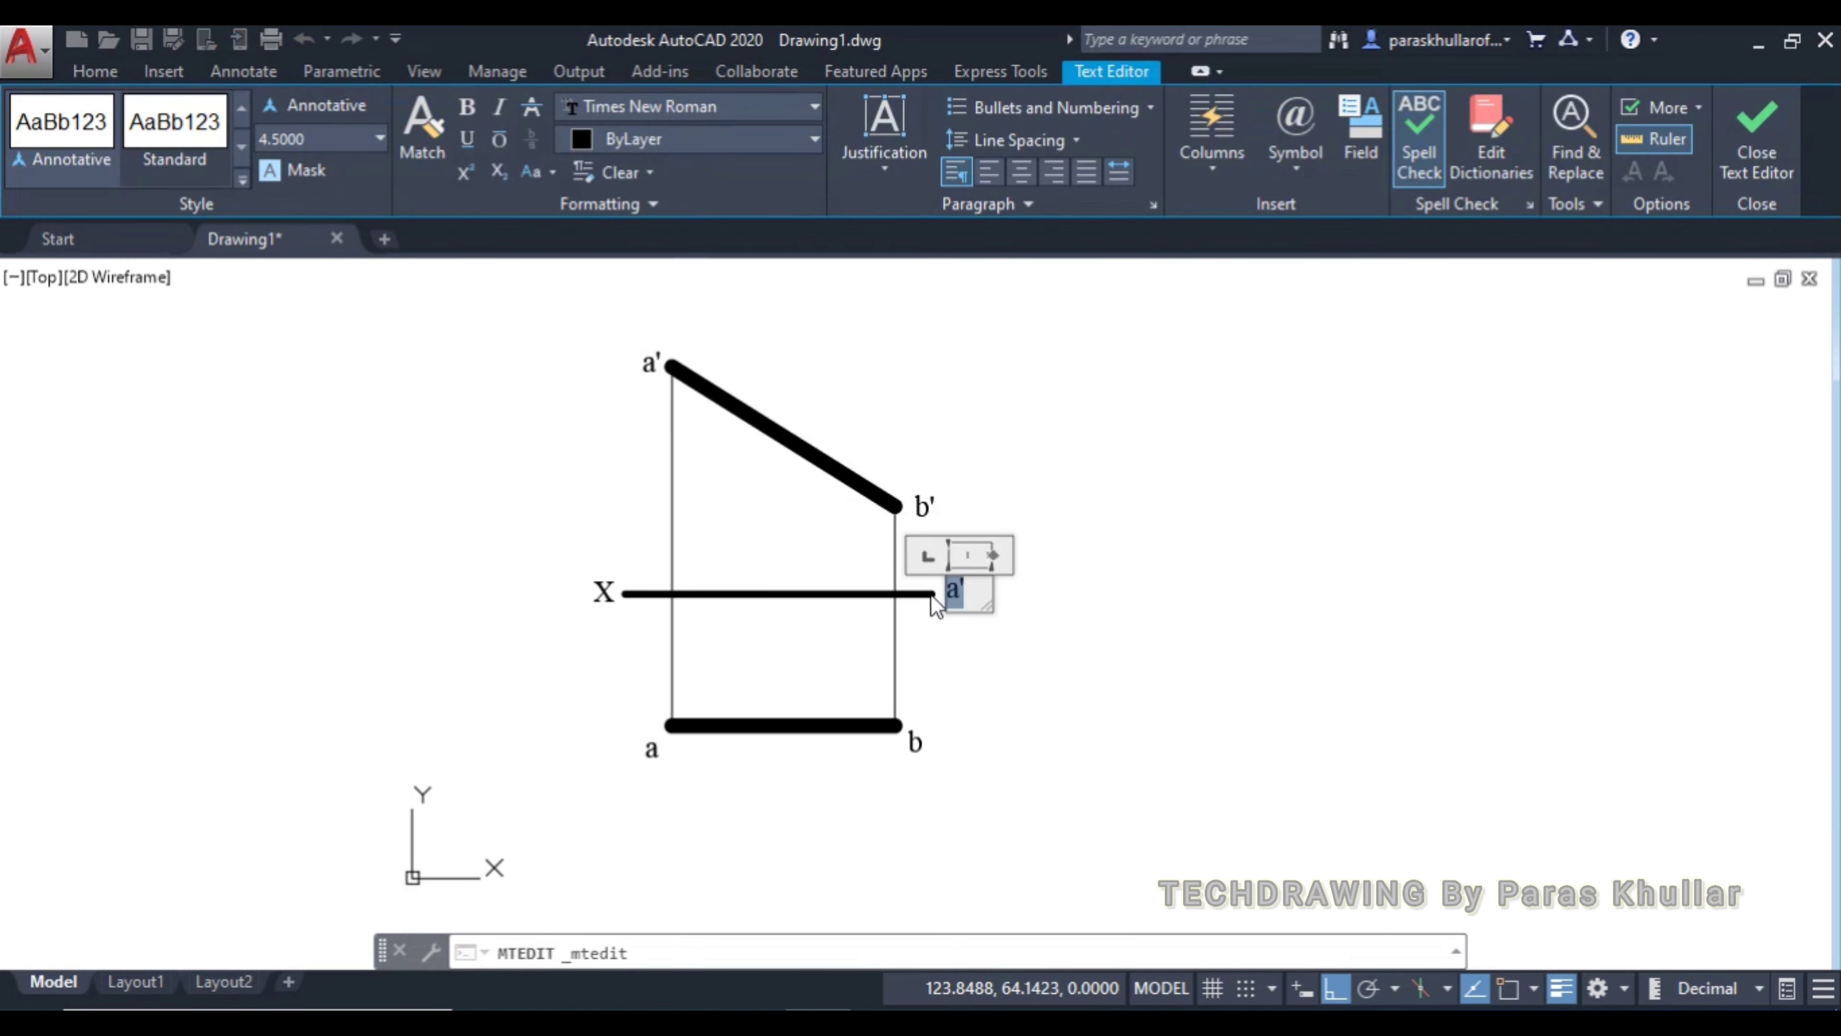
left_click(1080, 525)
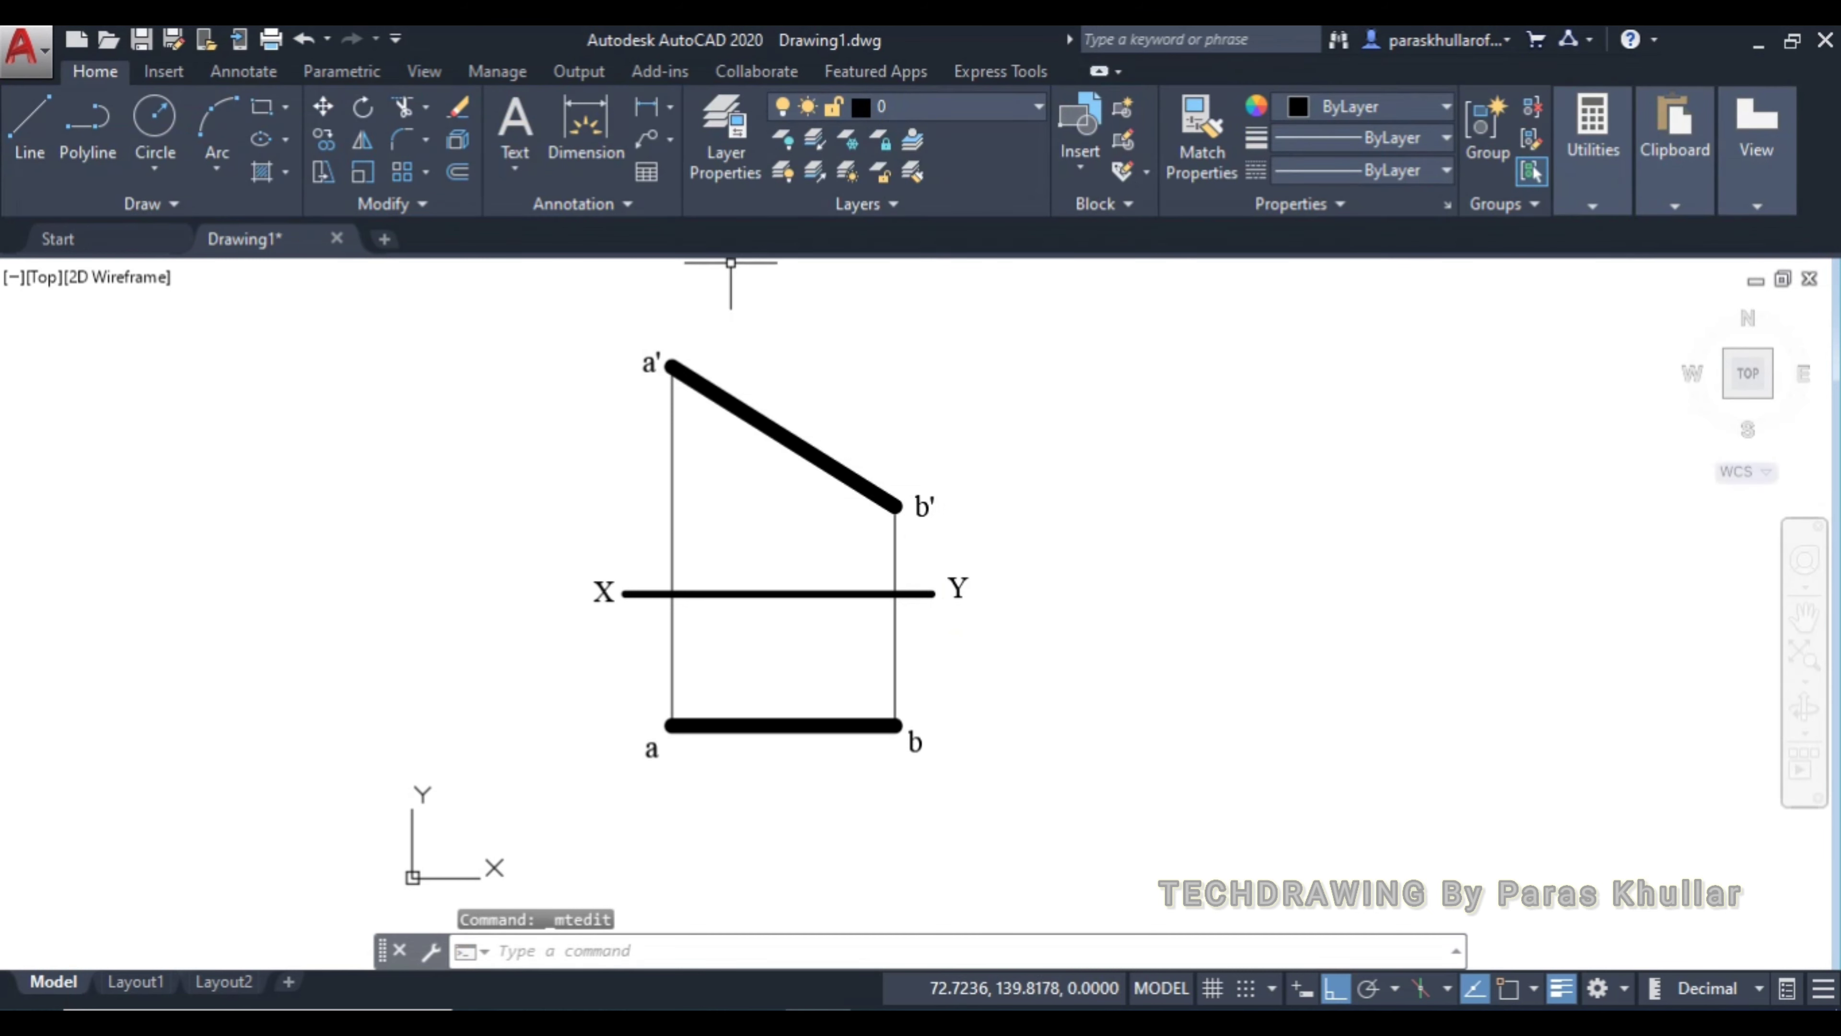
Turn object snap on and draw a short horizontal line leftward from point b', finishing the Line command
left_click(44, 123)
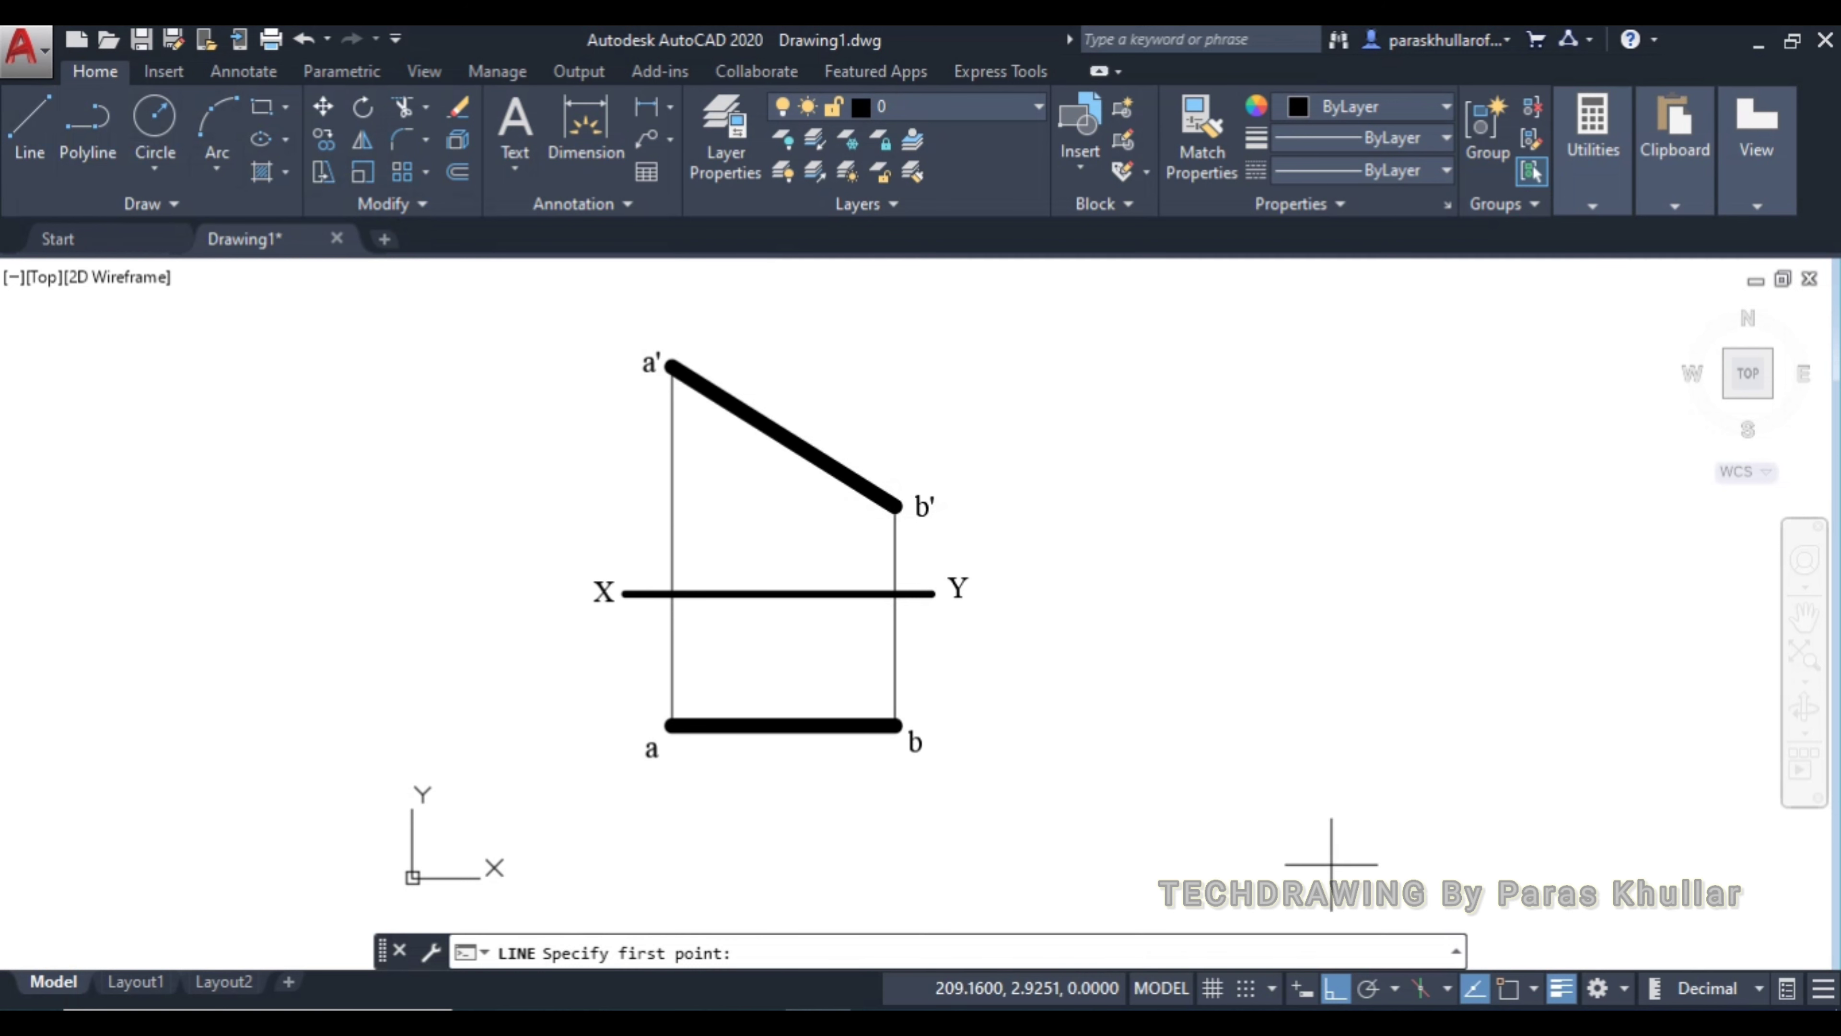
left_click(1509, 987)
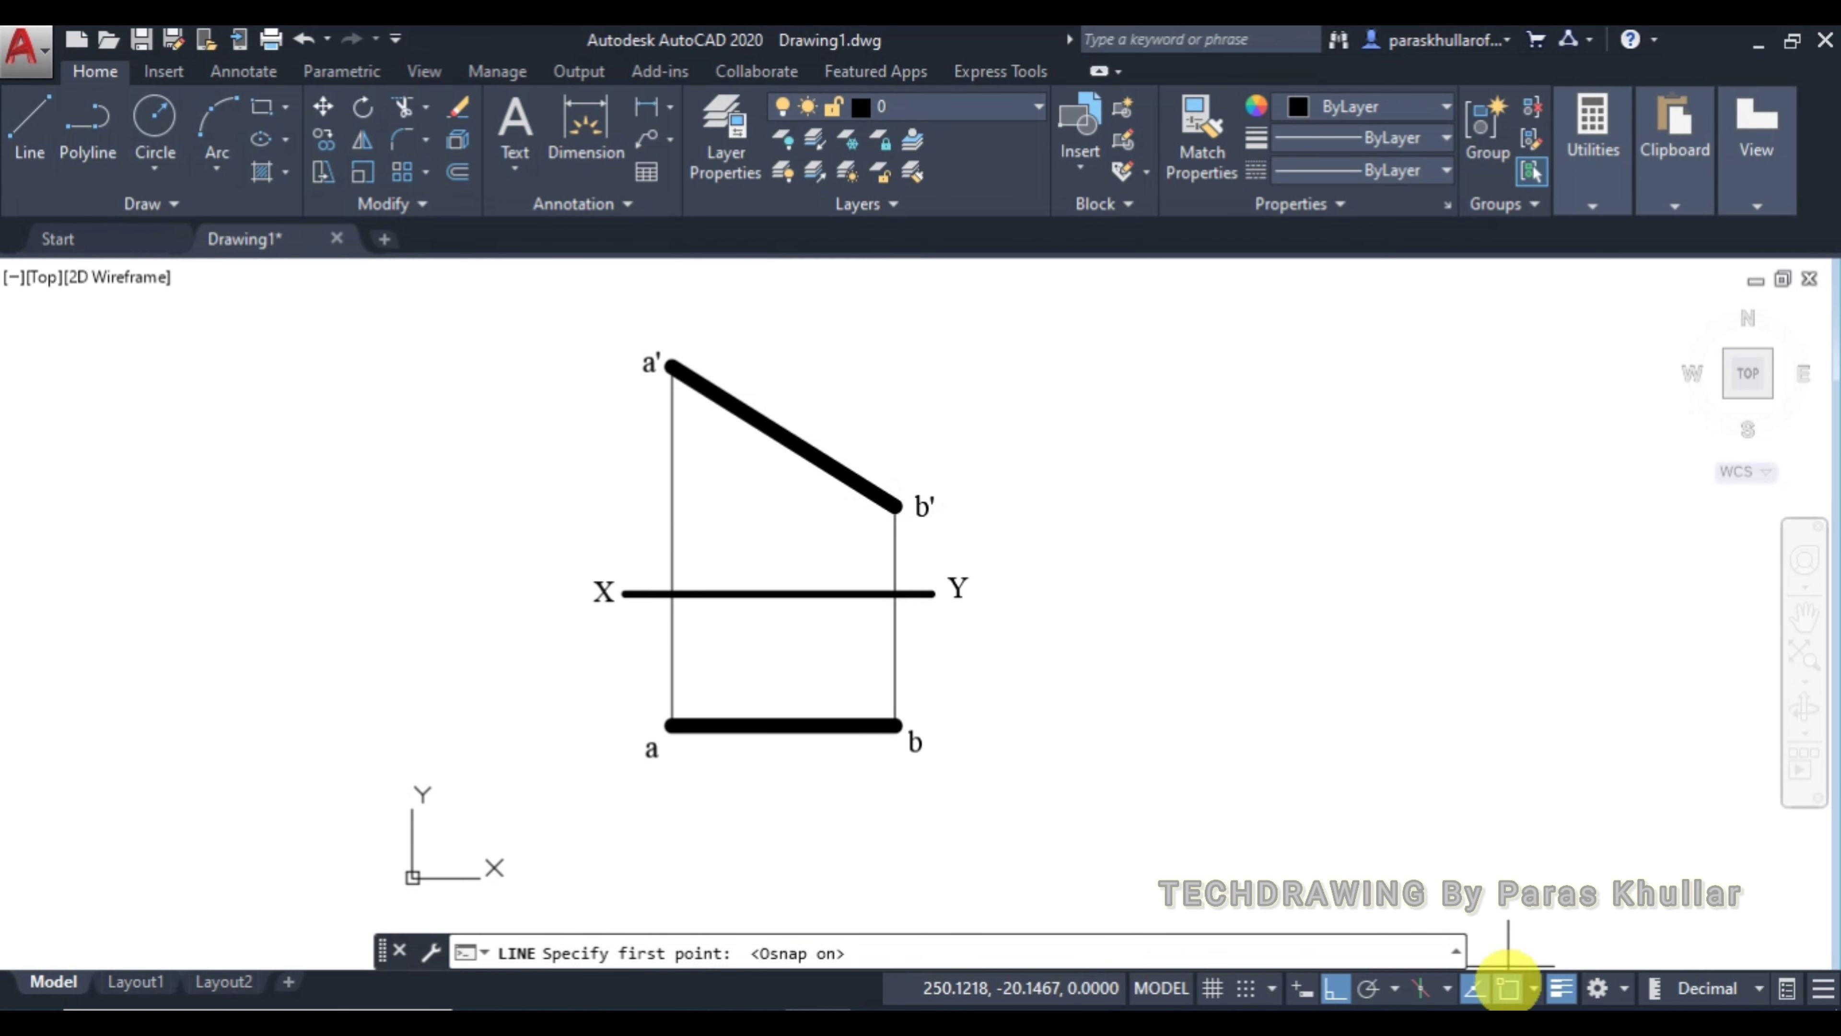
left_click(893, 505)
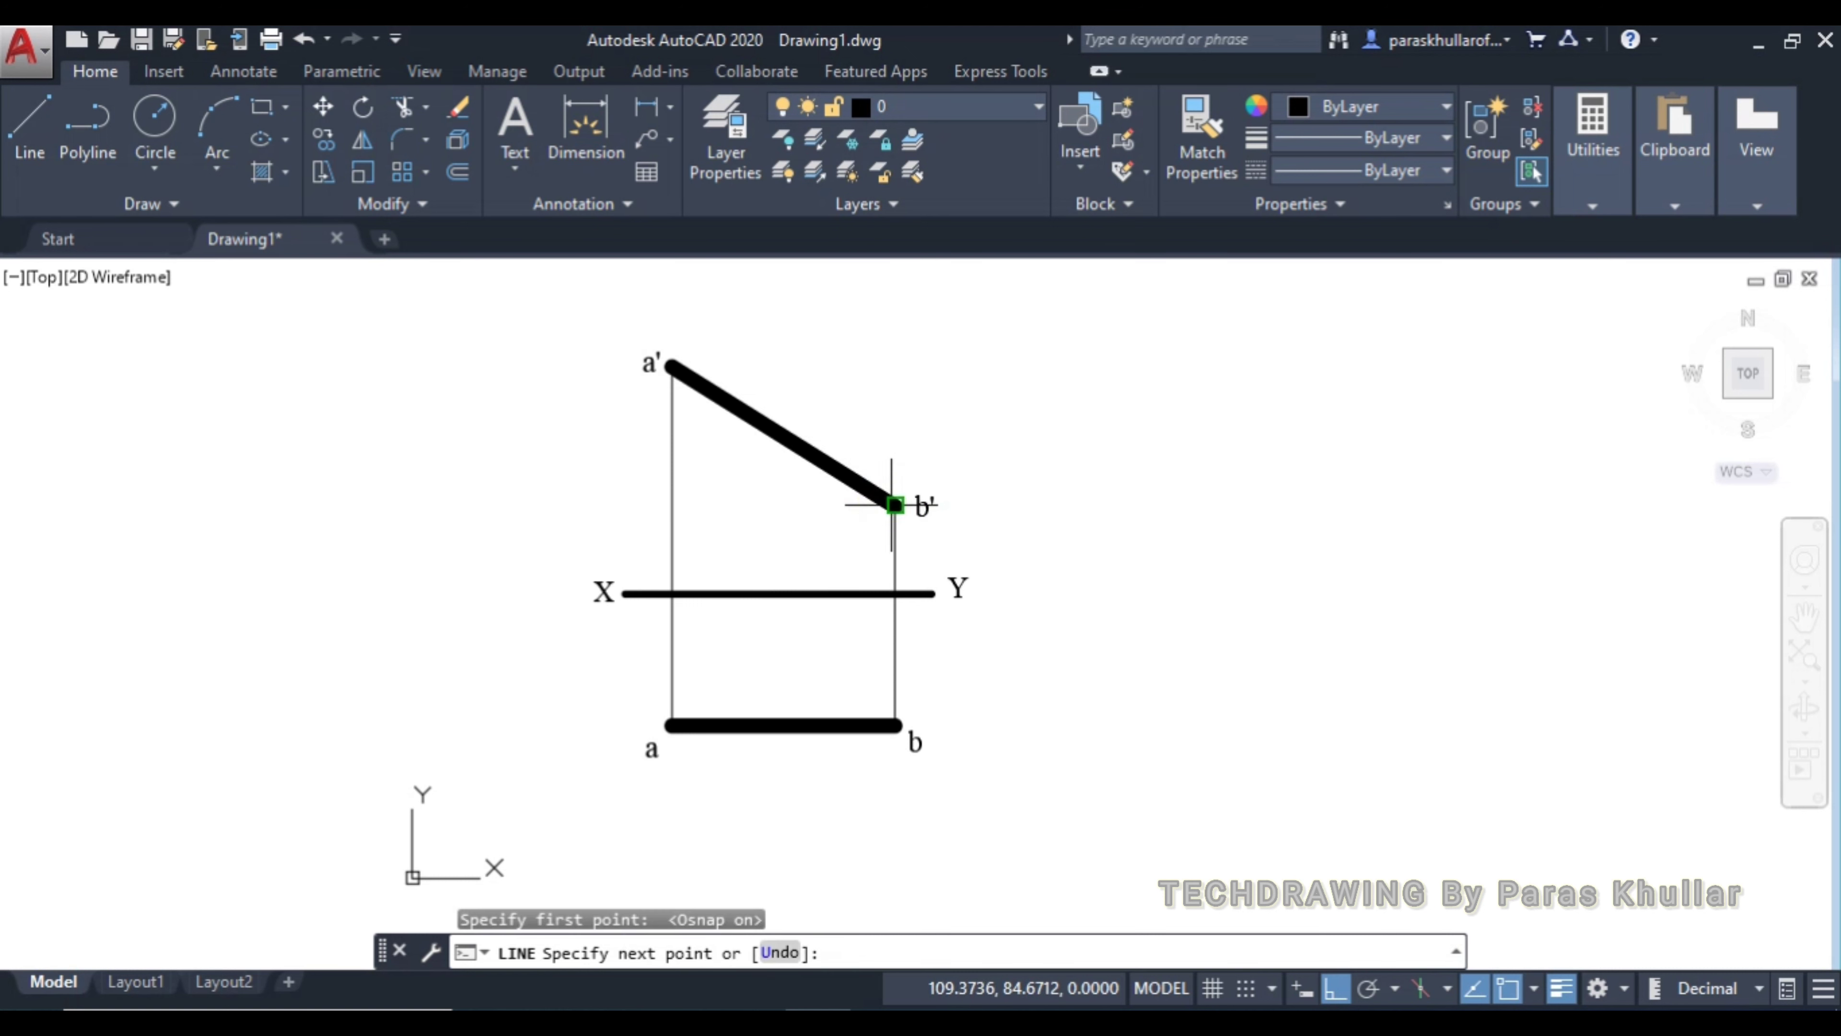
right_click(1030, 348)
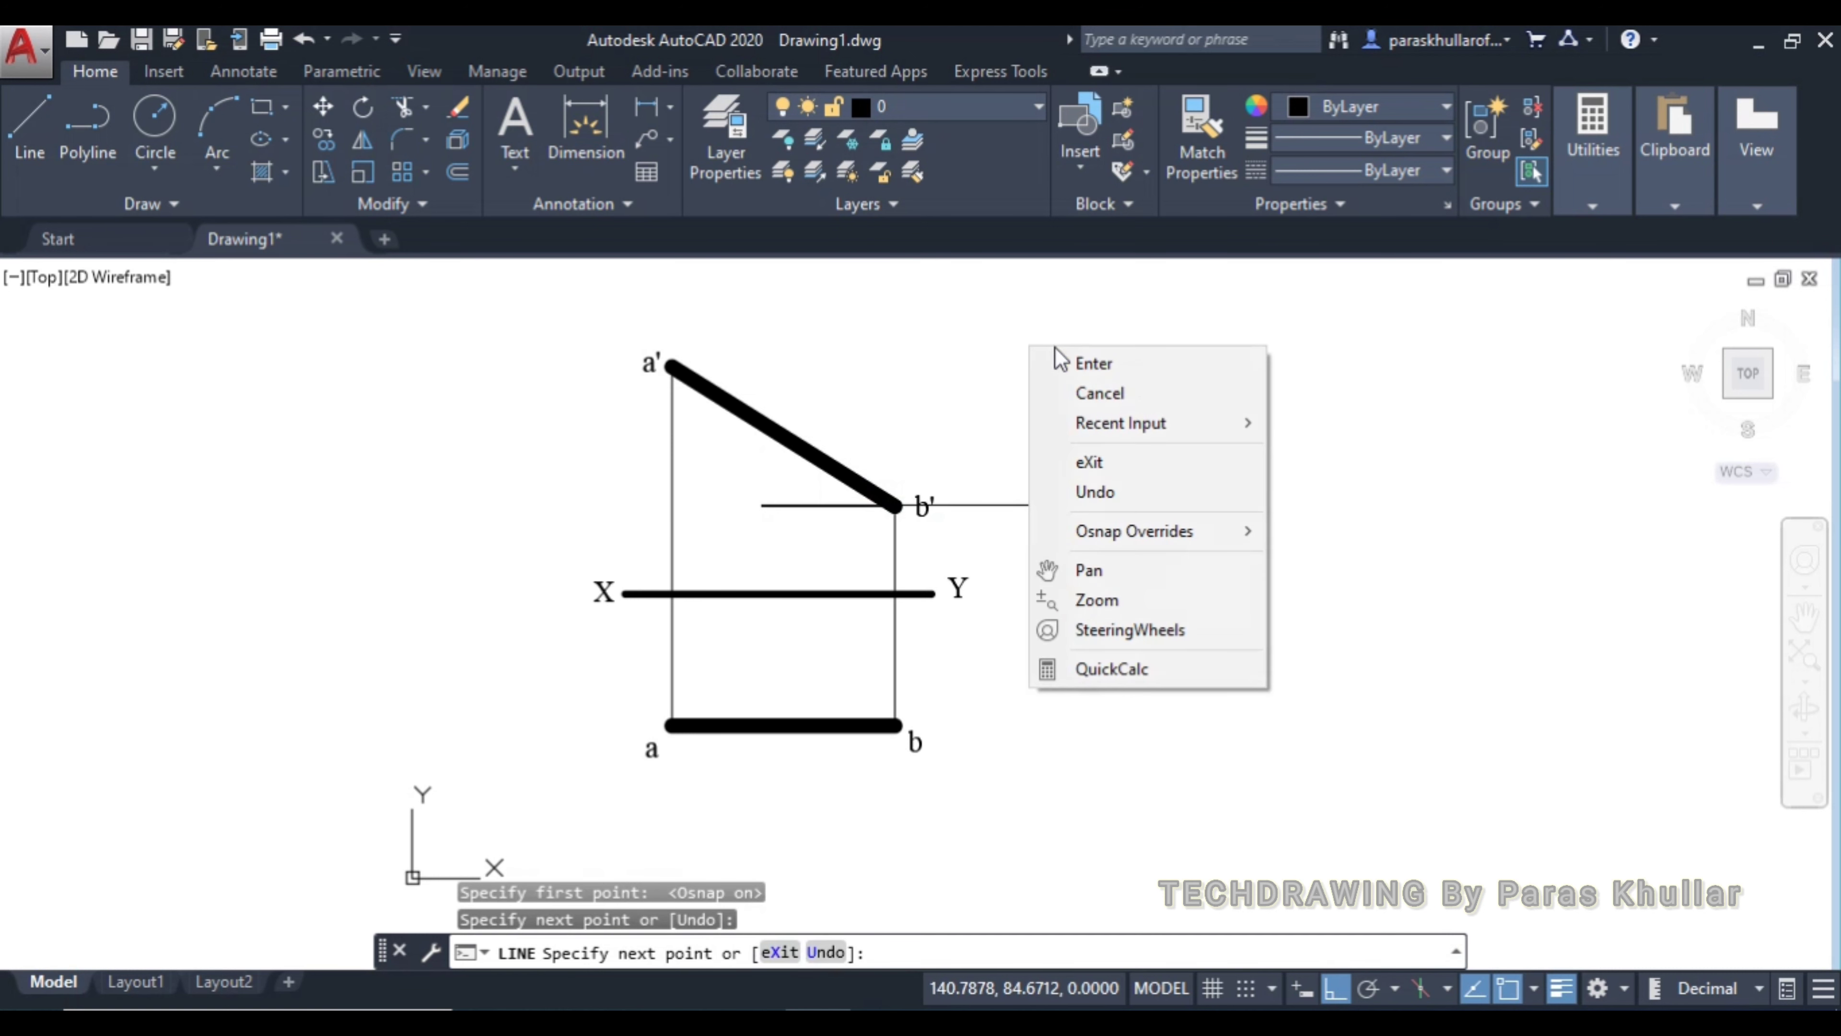
left_click(1072, 362)
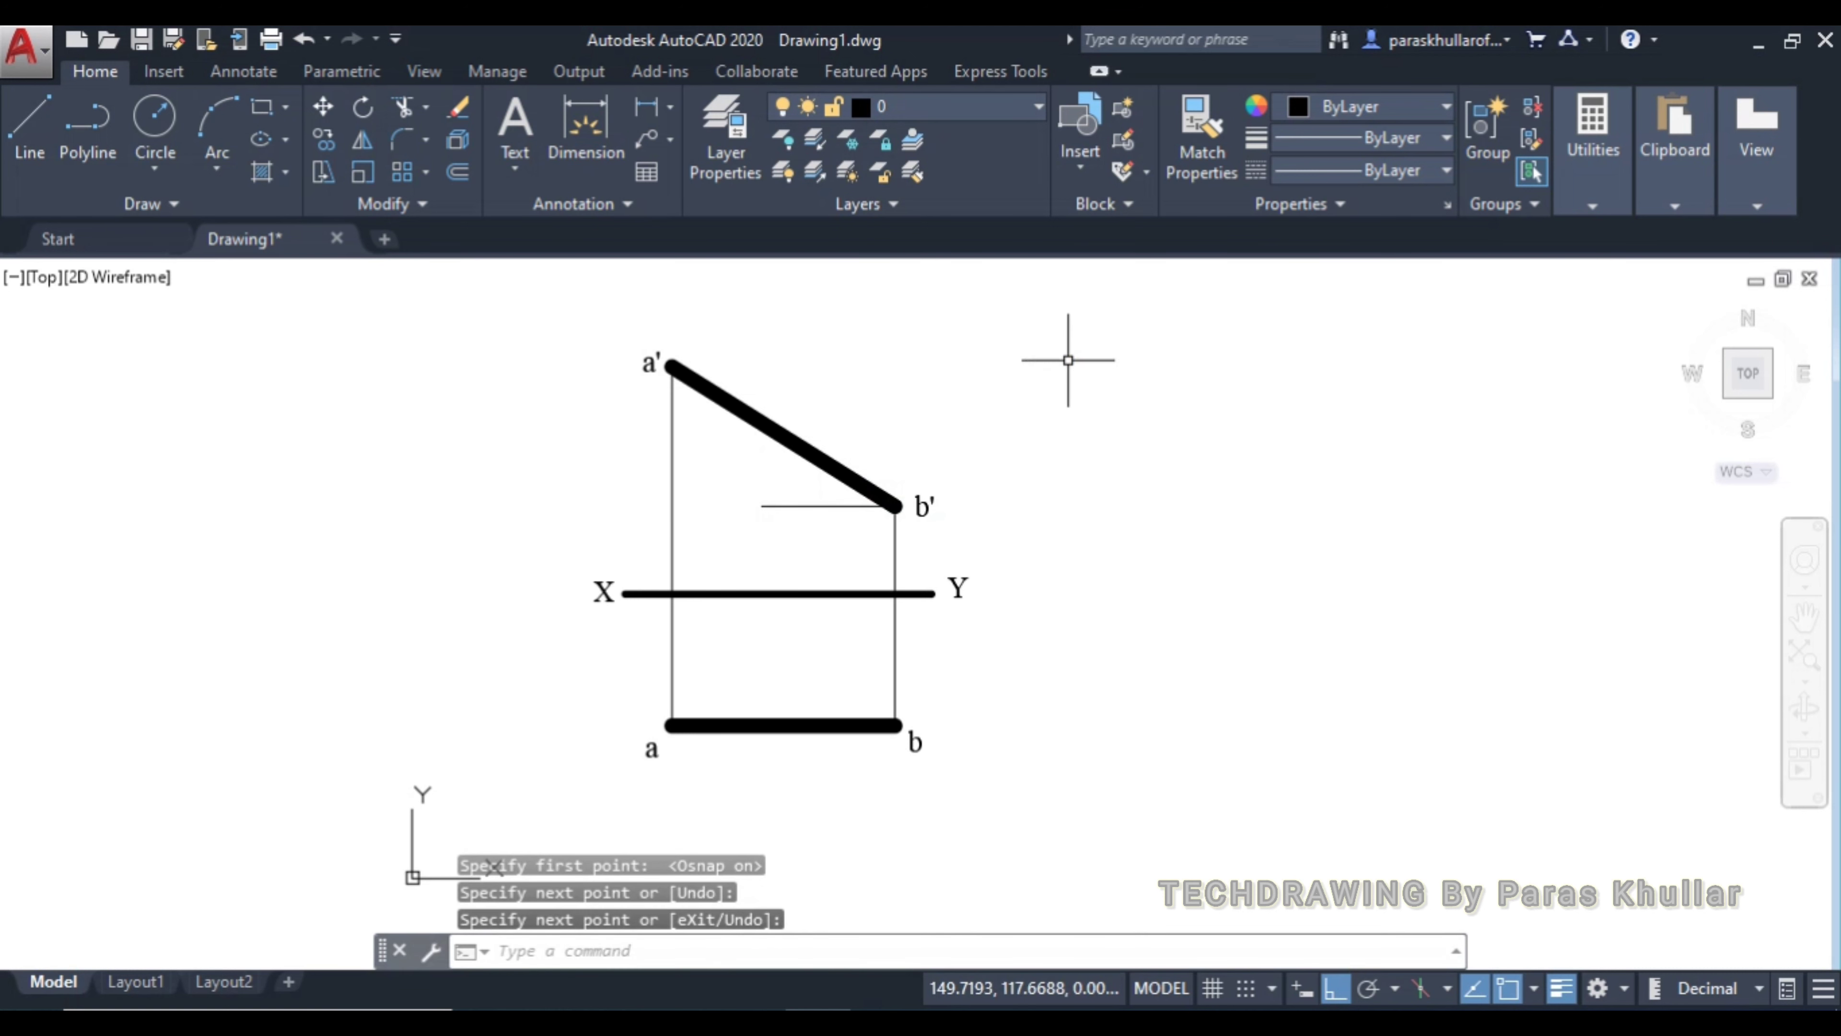
Add a vertical linear dimension from point b' down to the XY line, placed just right of the projector
left_click(646, 109)
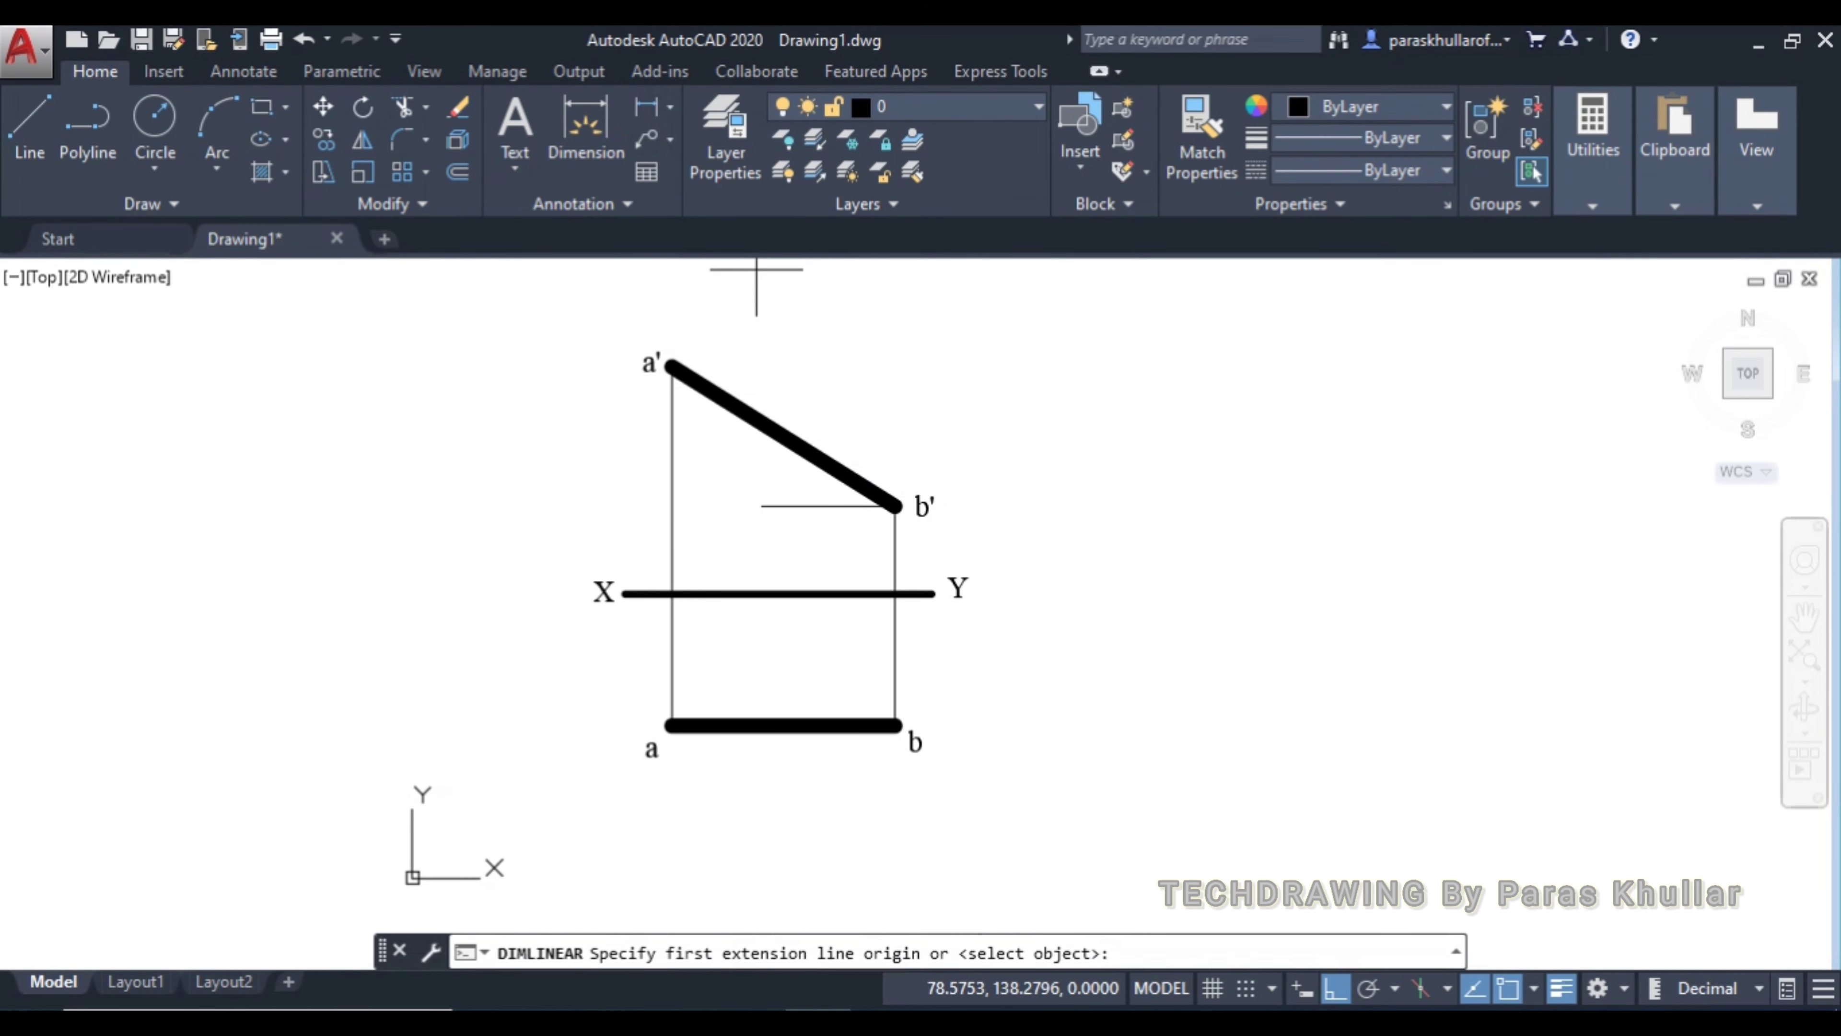
left_click(895, 505)
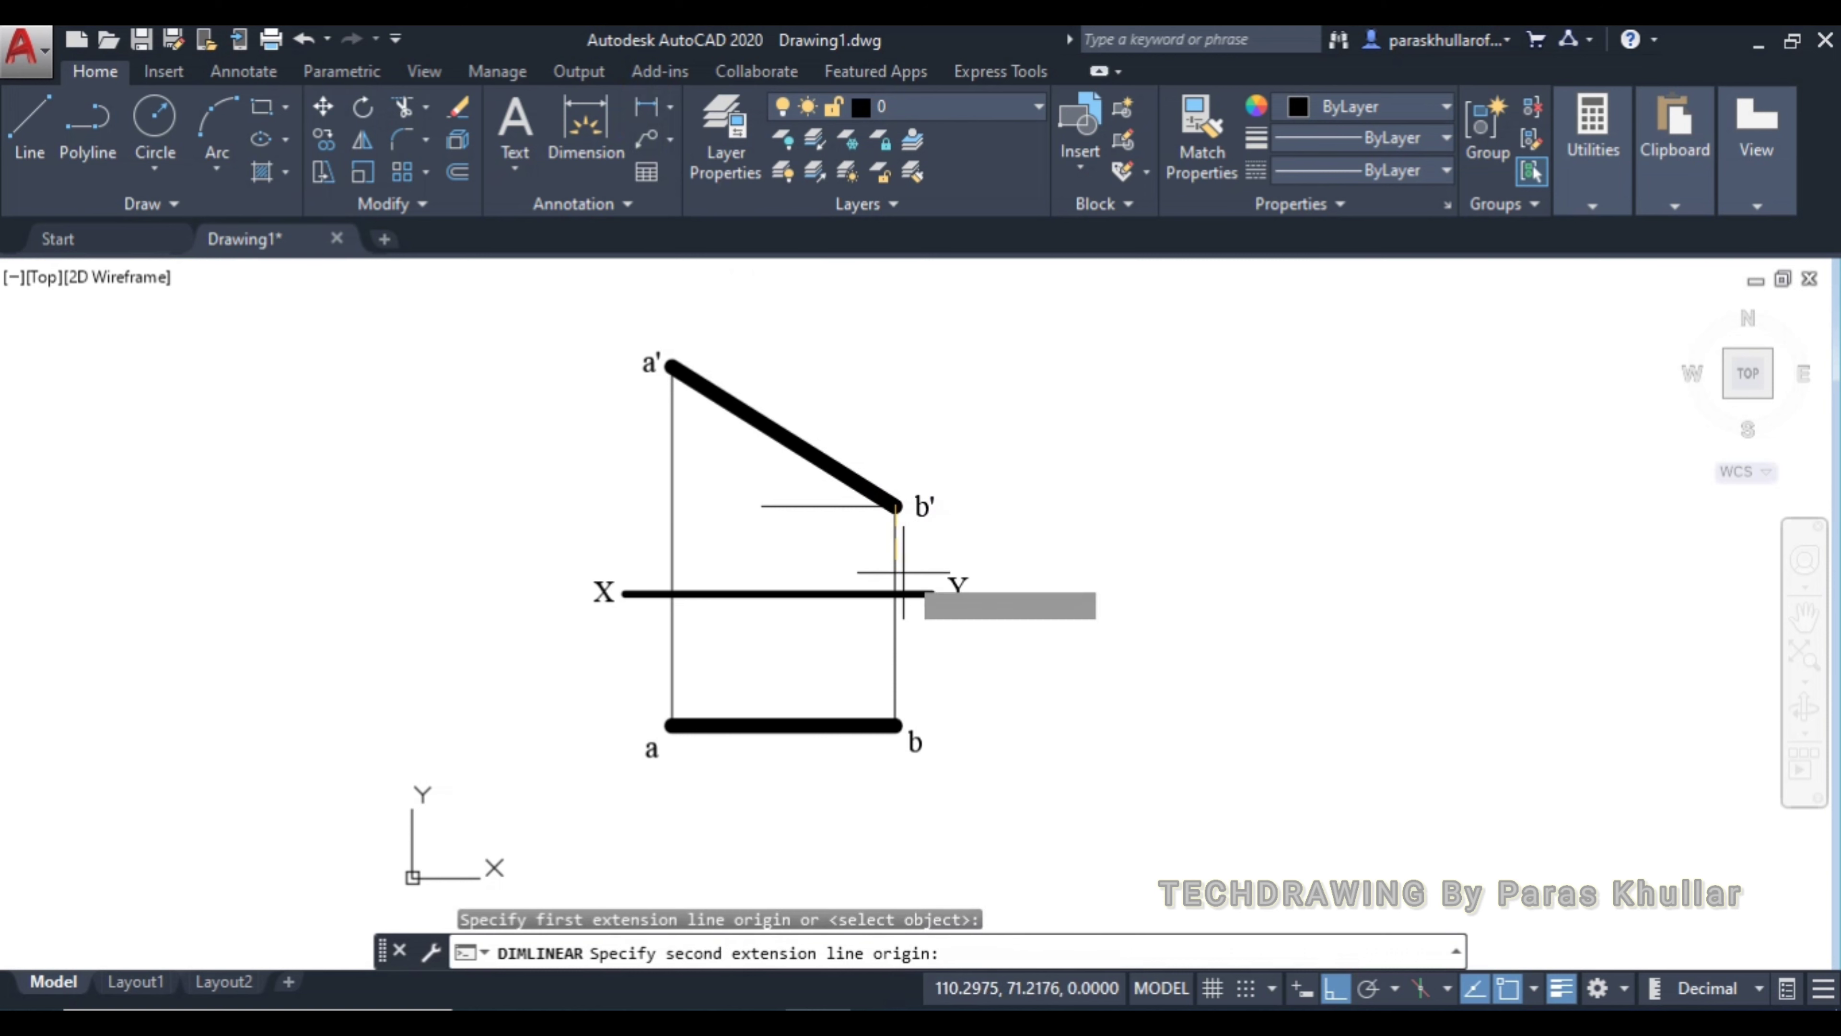
left_click(895, 592)
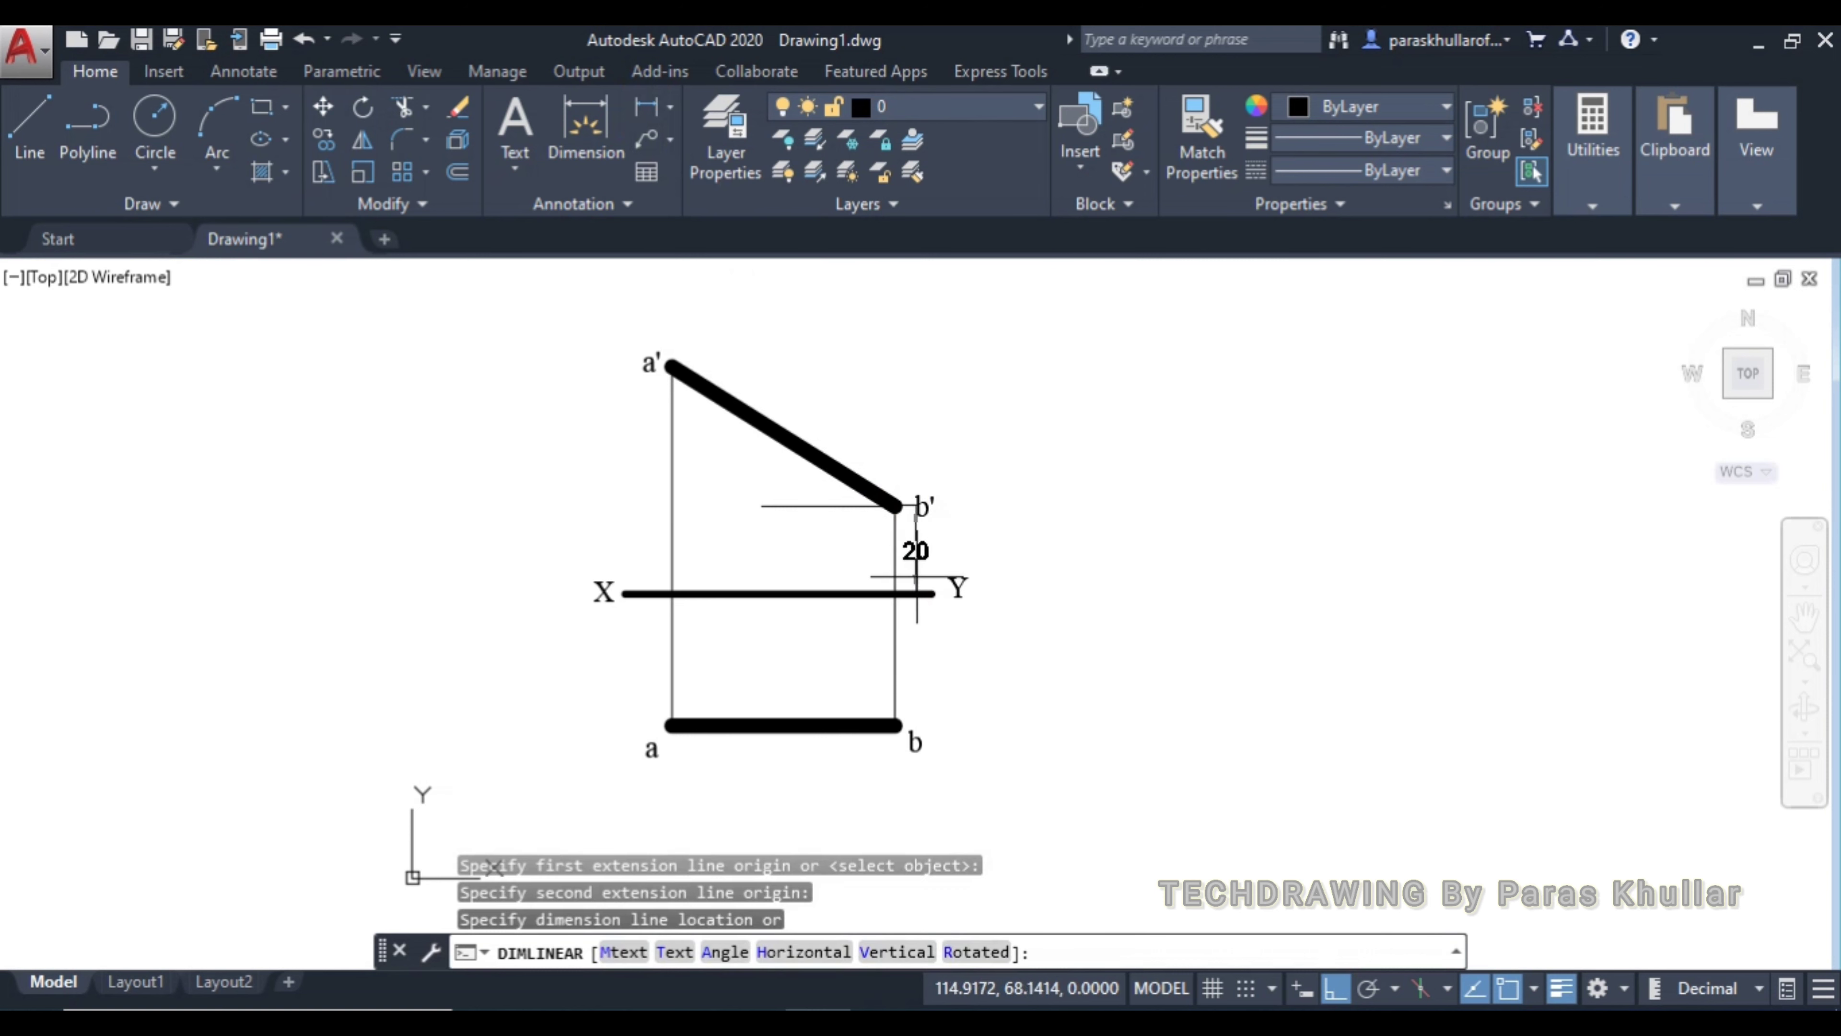
left_click(922, 579)
Add a second vertical linear dimension from the XY line down to point b, just right of the projector
right_click(1061, 473)
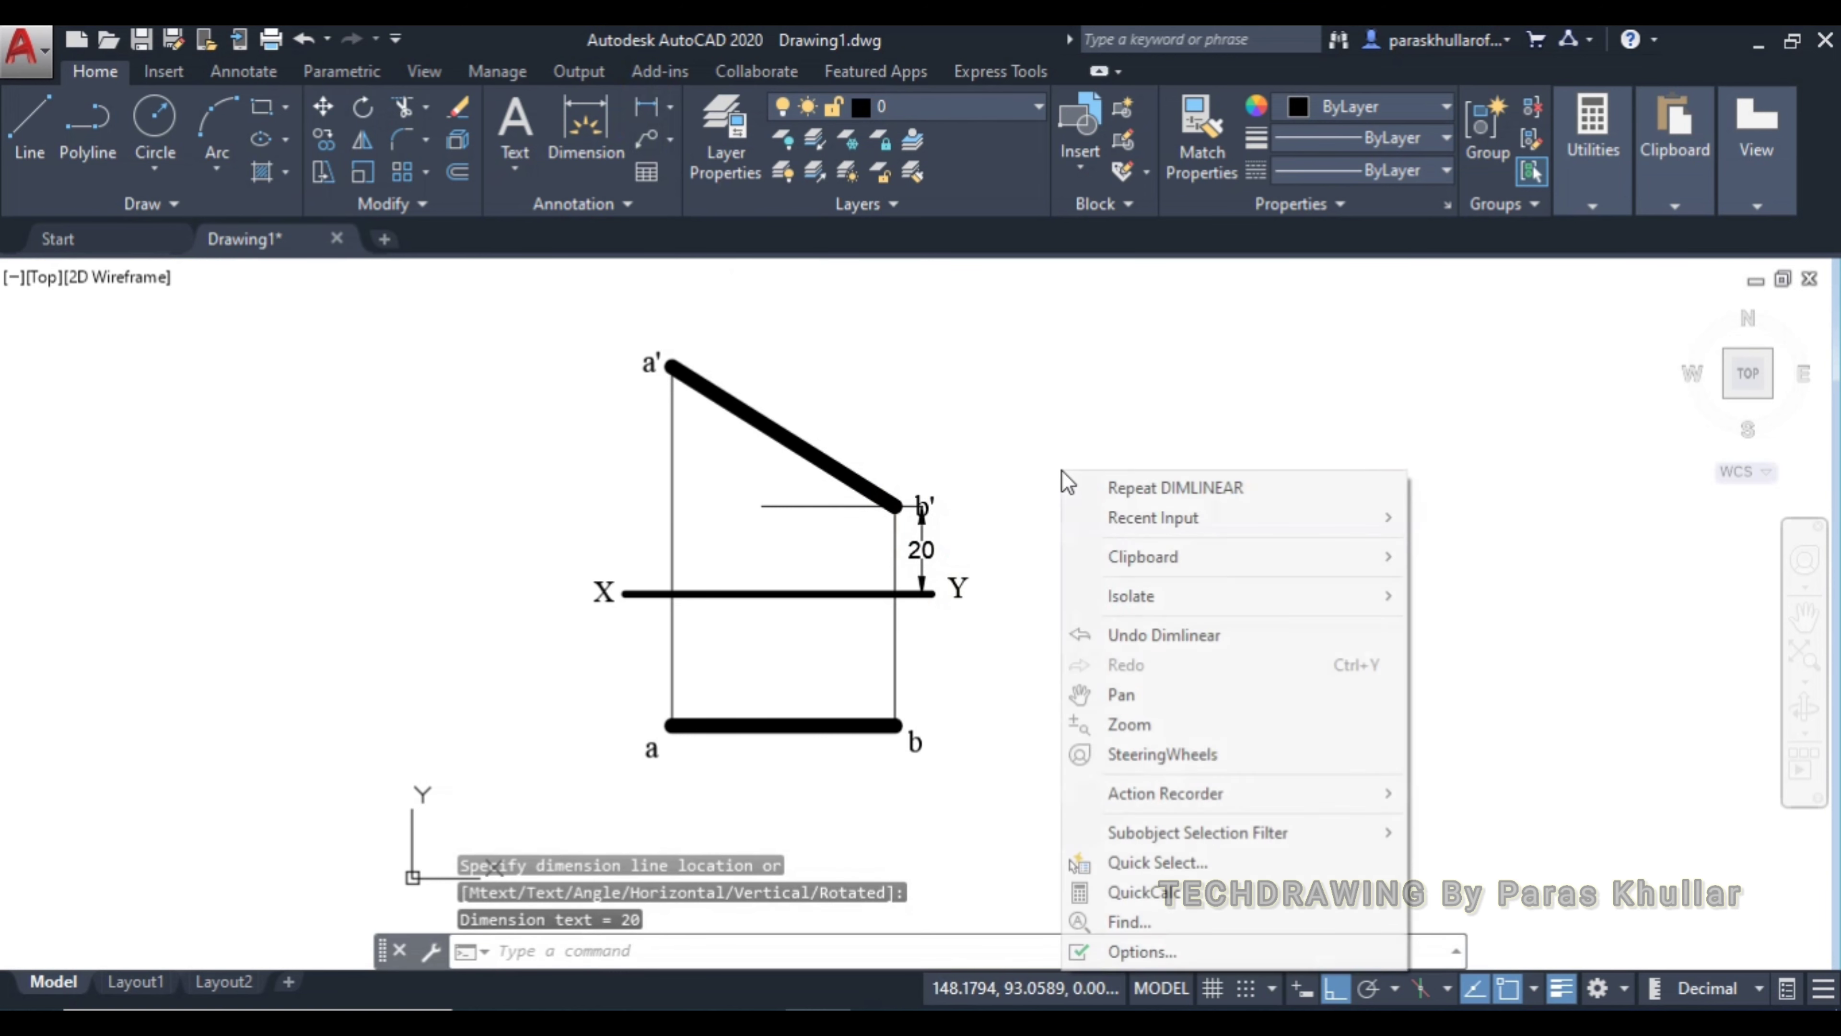
left_click(1106, 485)
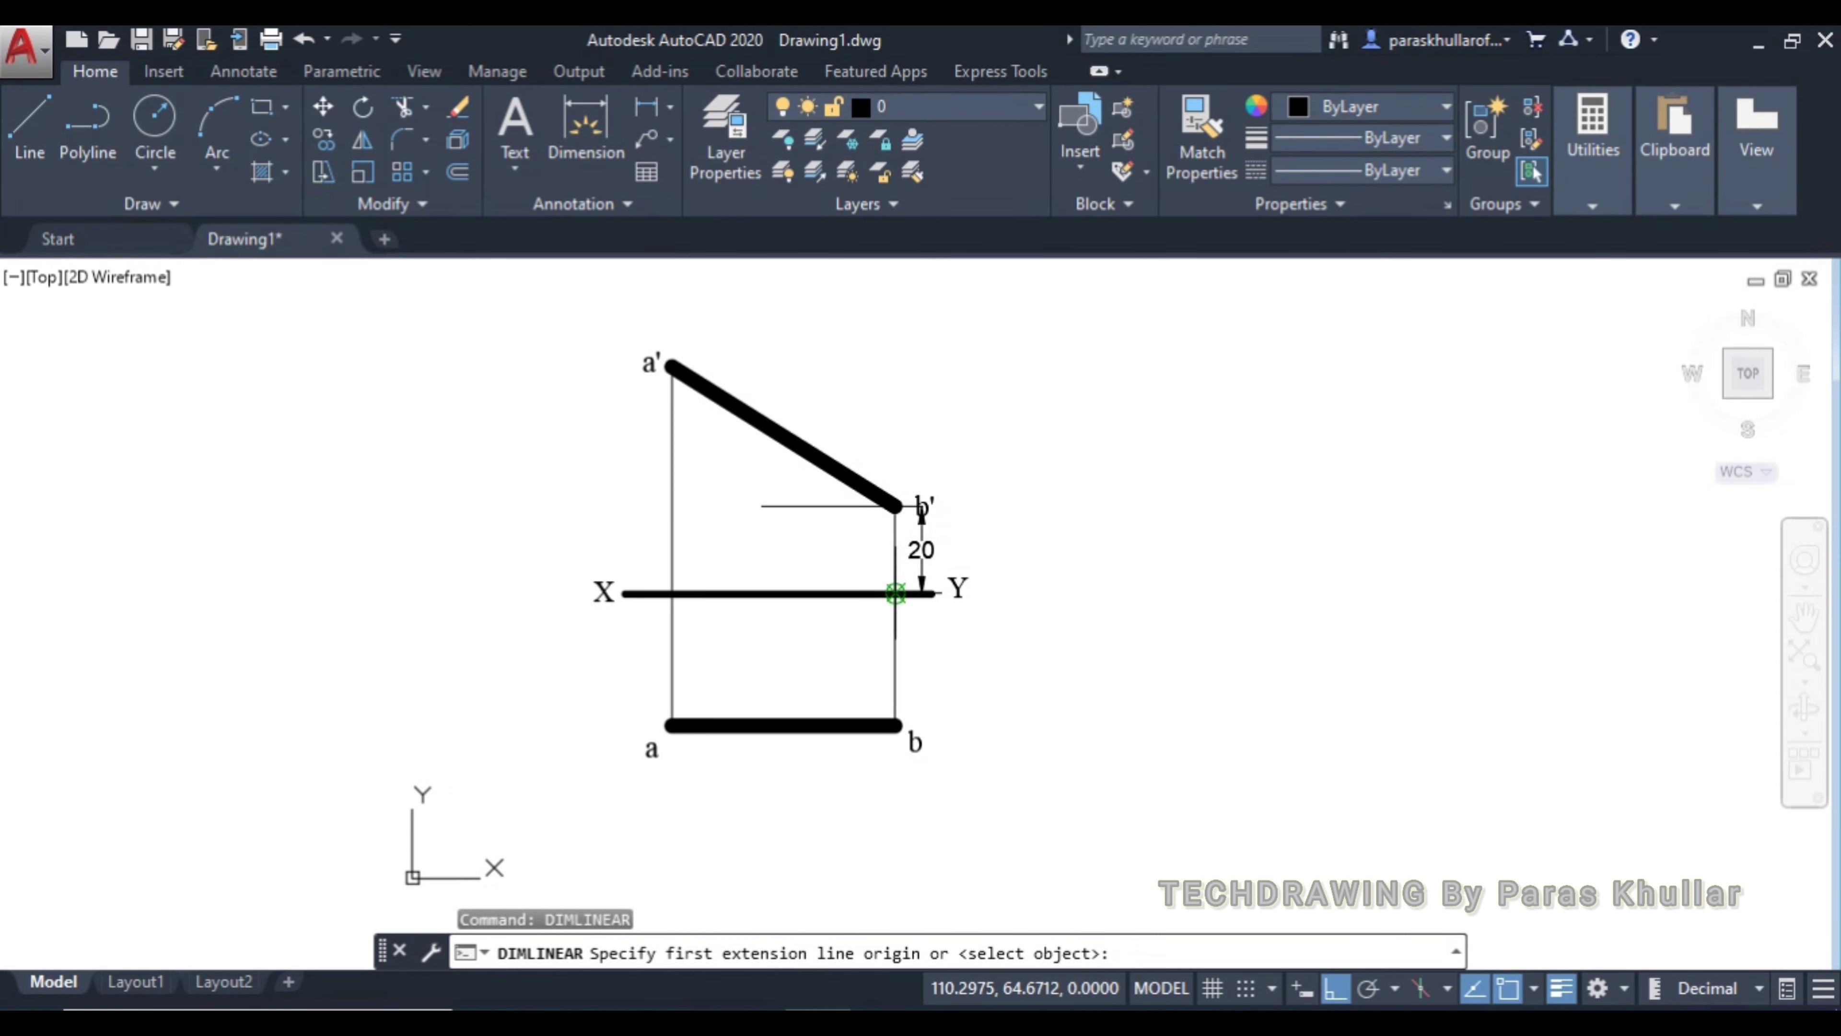
left_click(895, 593)
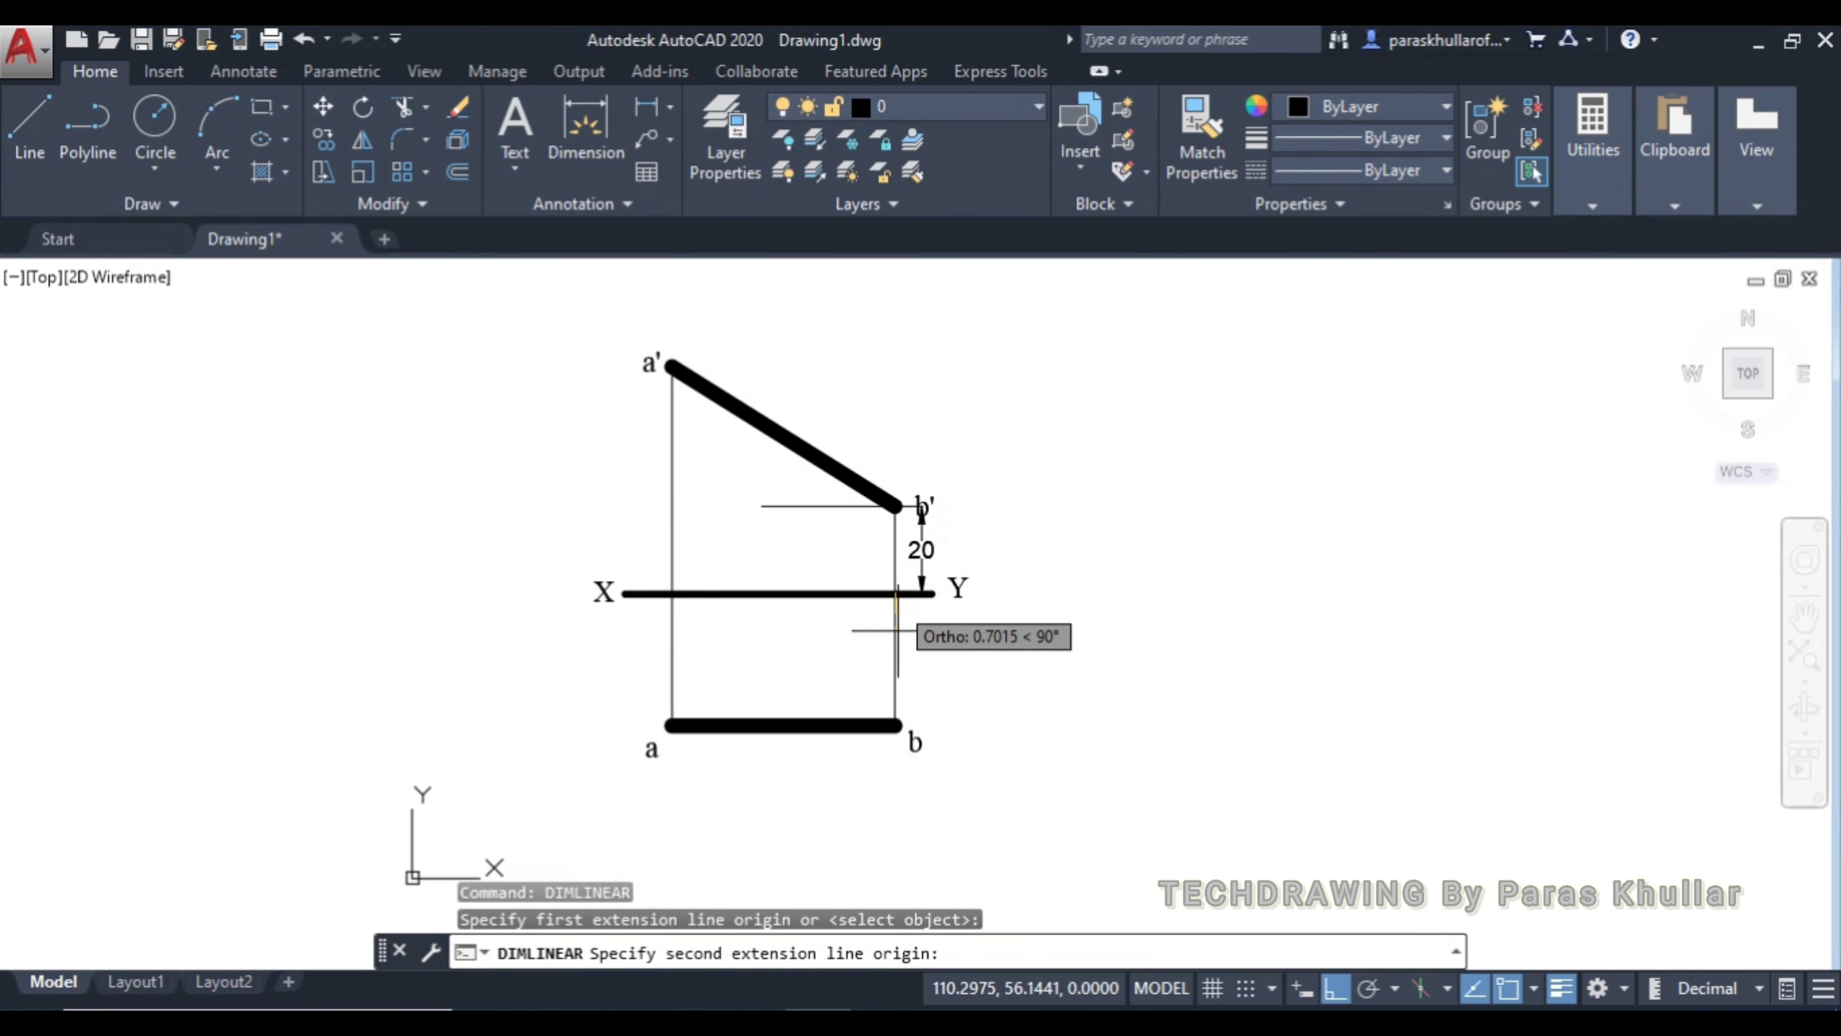
left_click(895, 724)
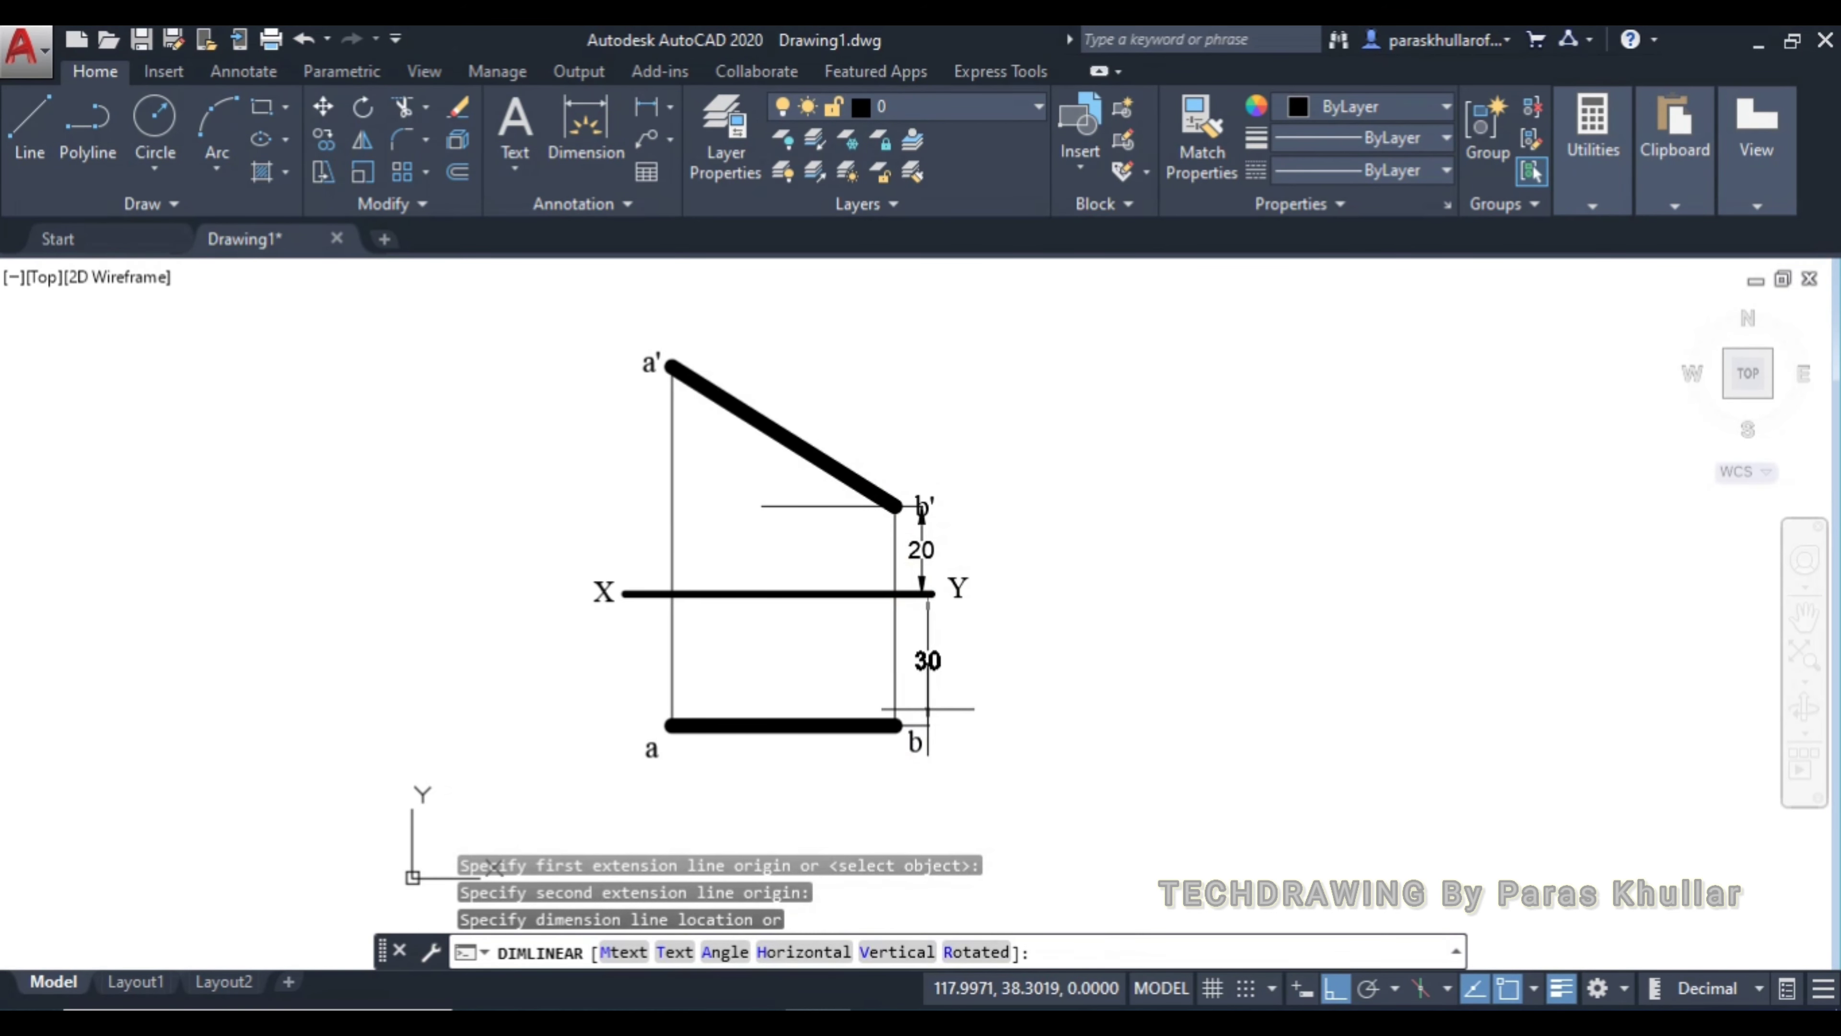
left_click(925, 709)
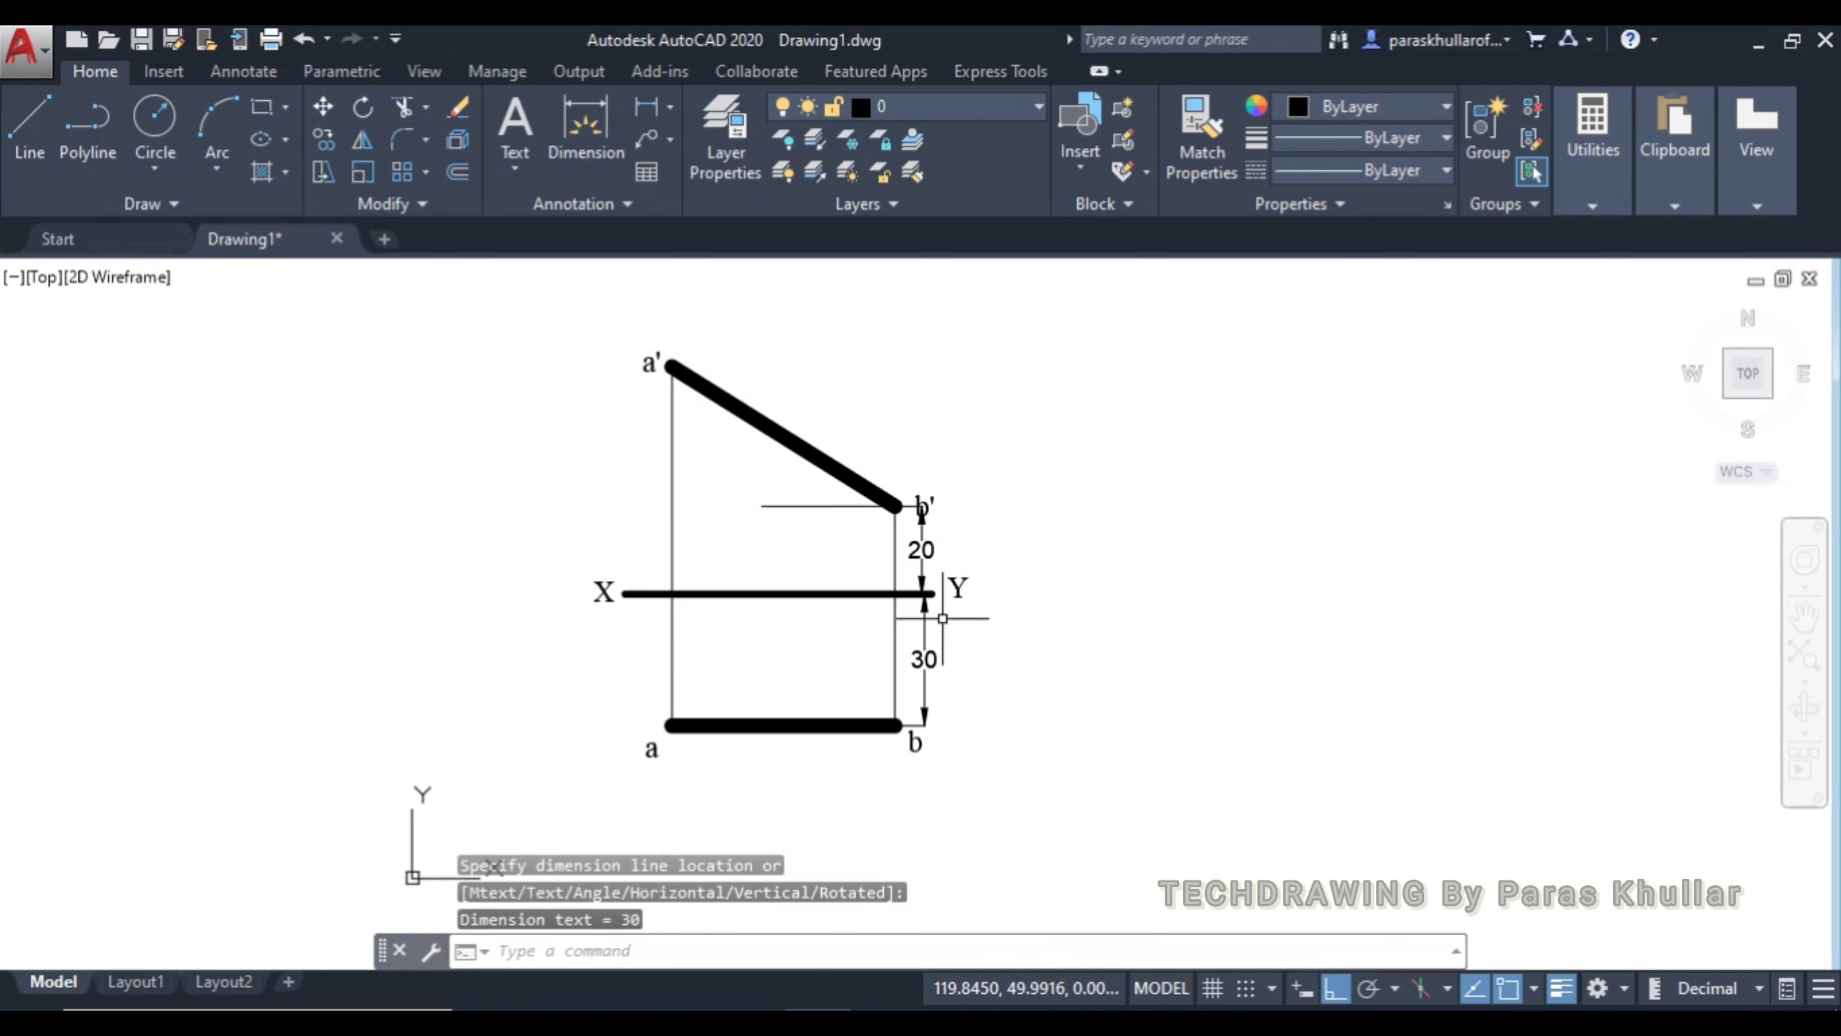
Move the b' label slightly upward, clear of the upper vertical dimension, and clear the selection
left_click(922, 497)
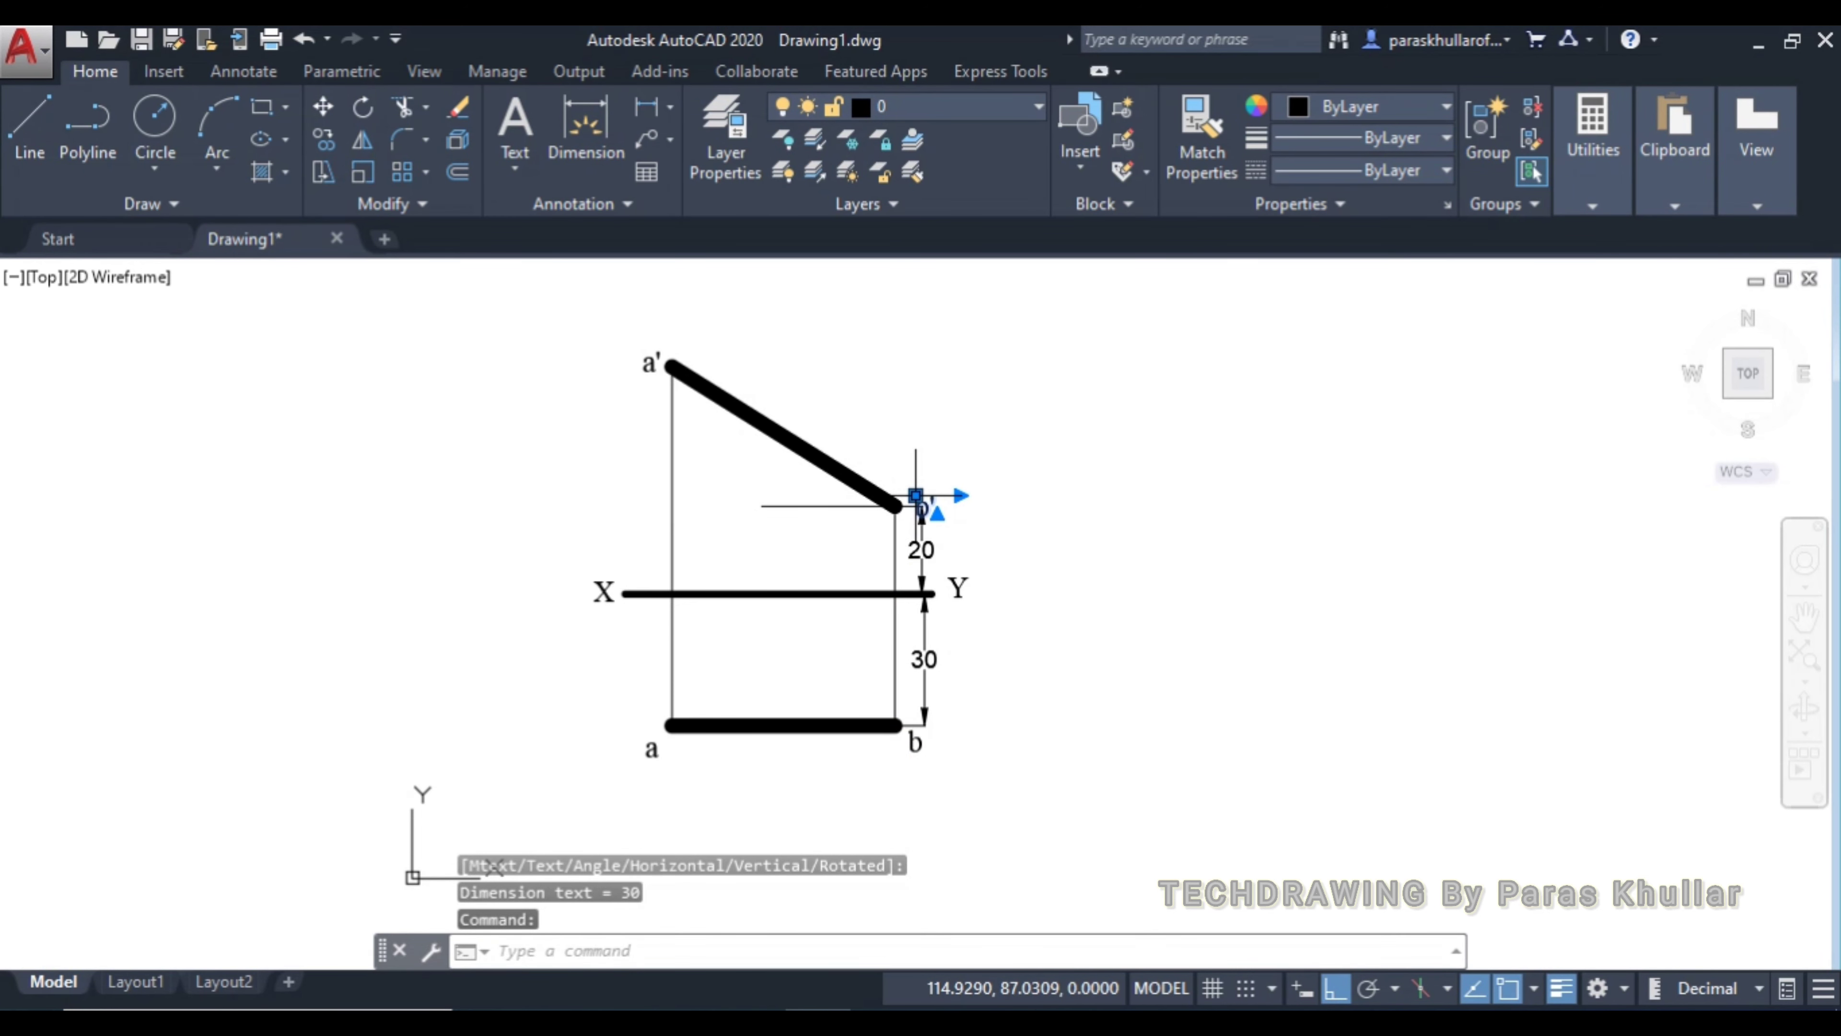
key("Escape")
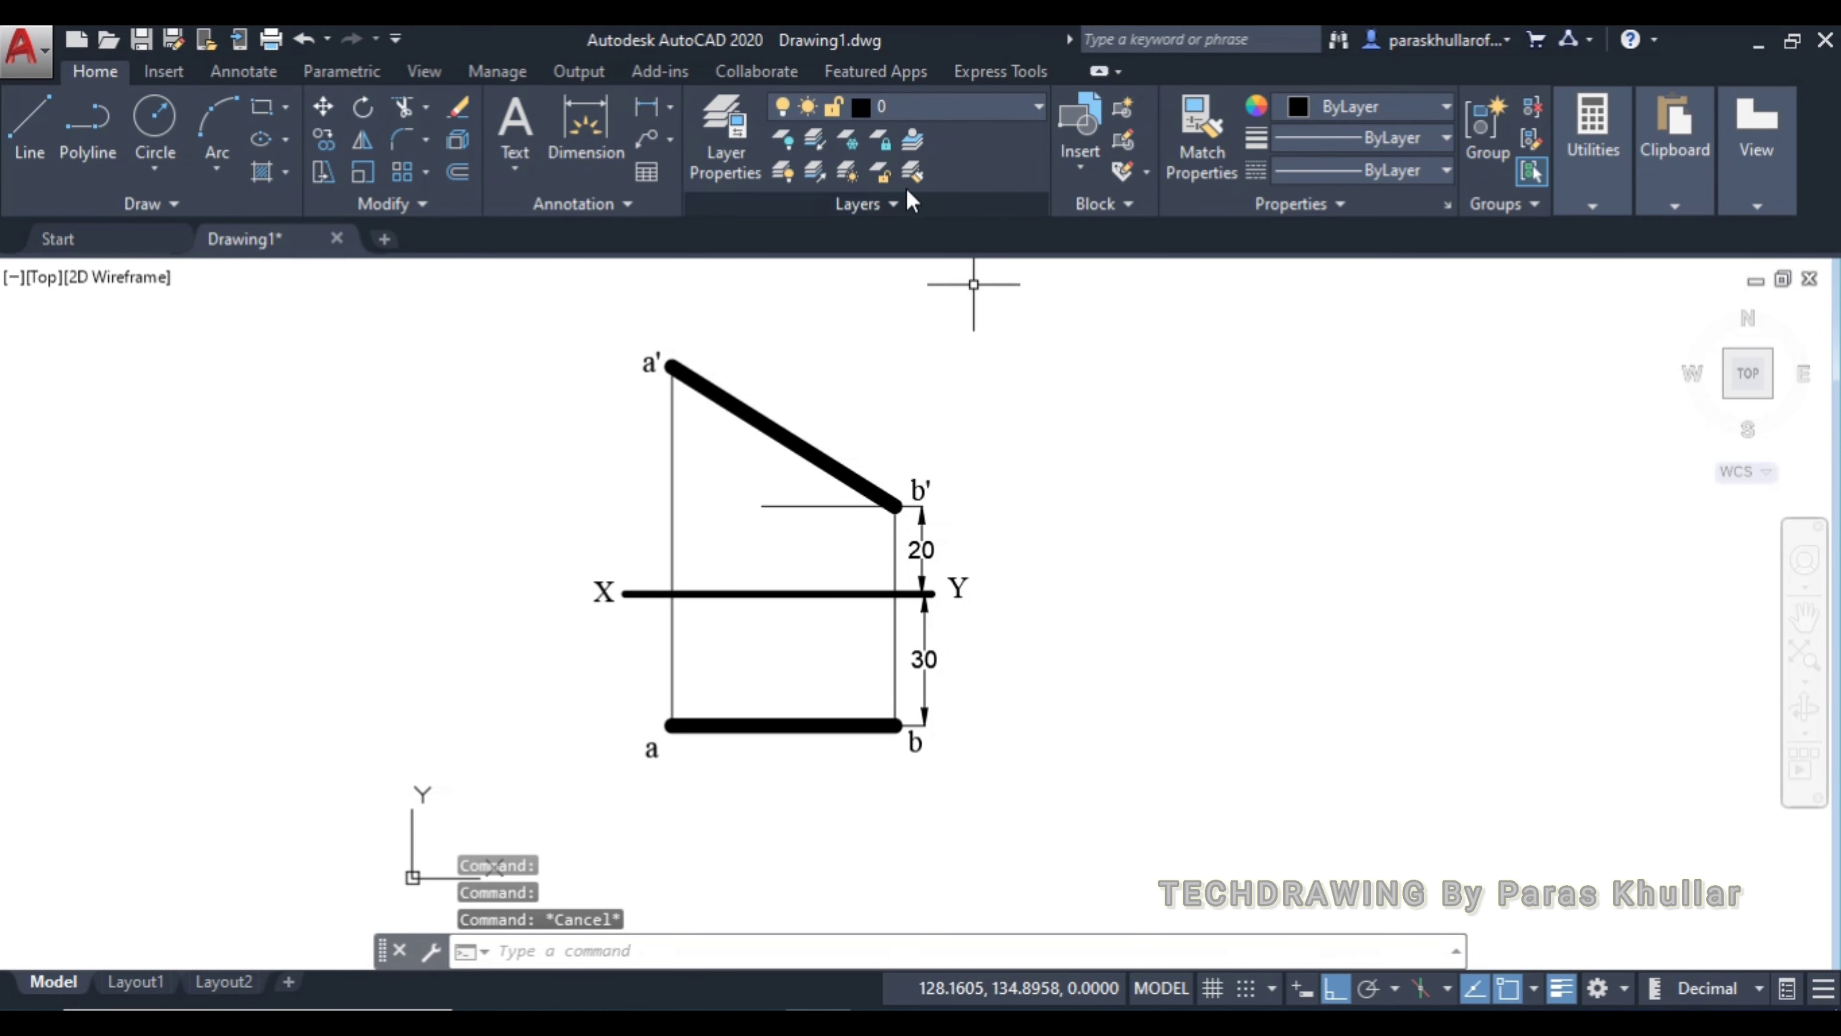
Add an aligned dimension along the inclined line from a' to b', placed just above the line
left_click(673, 104)
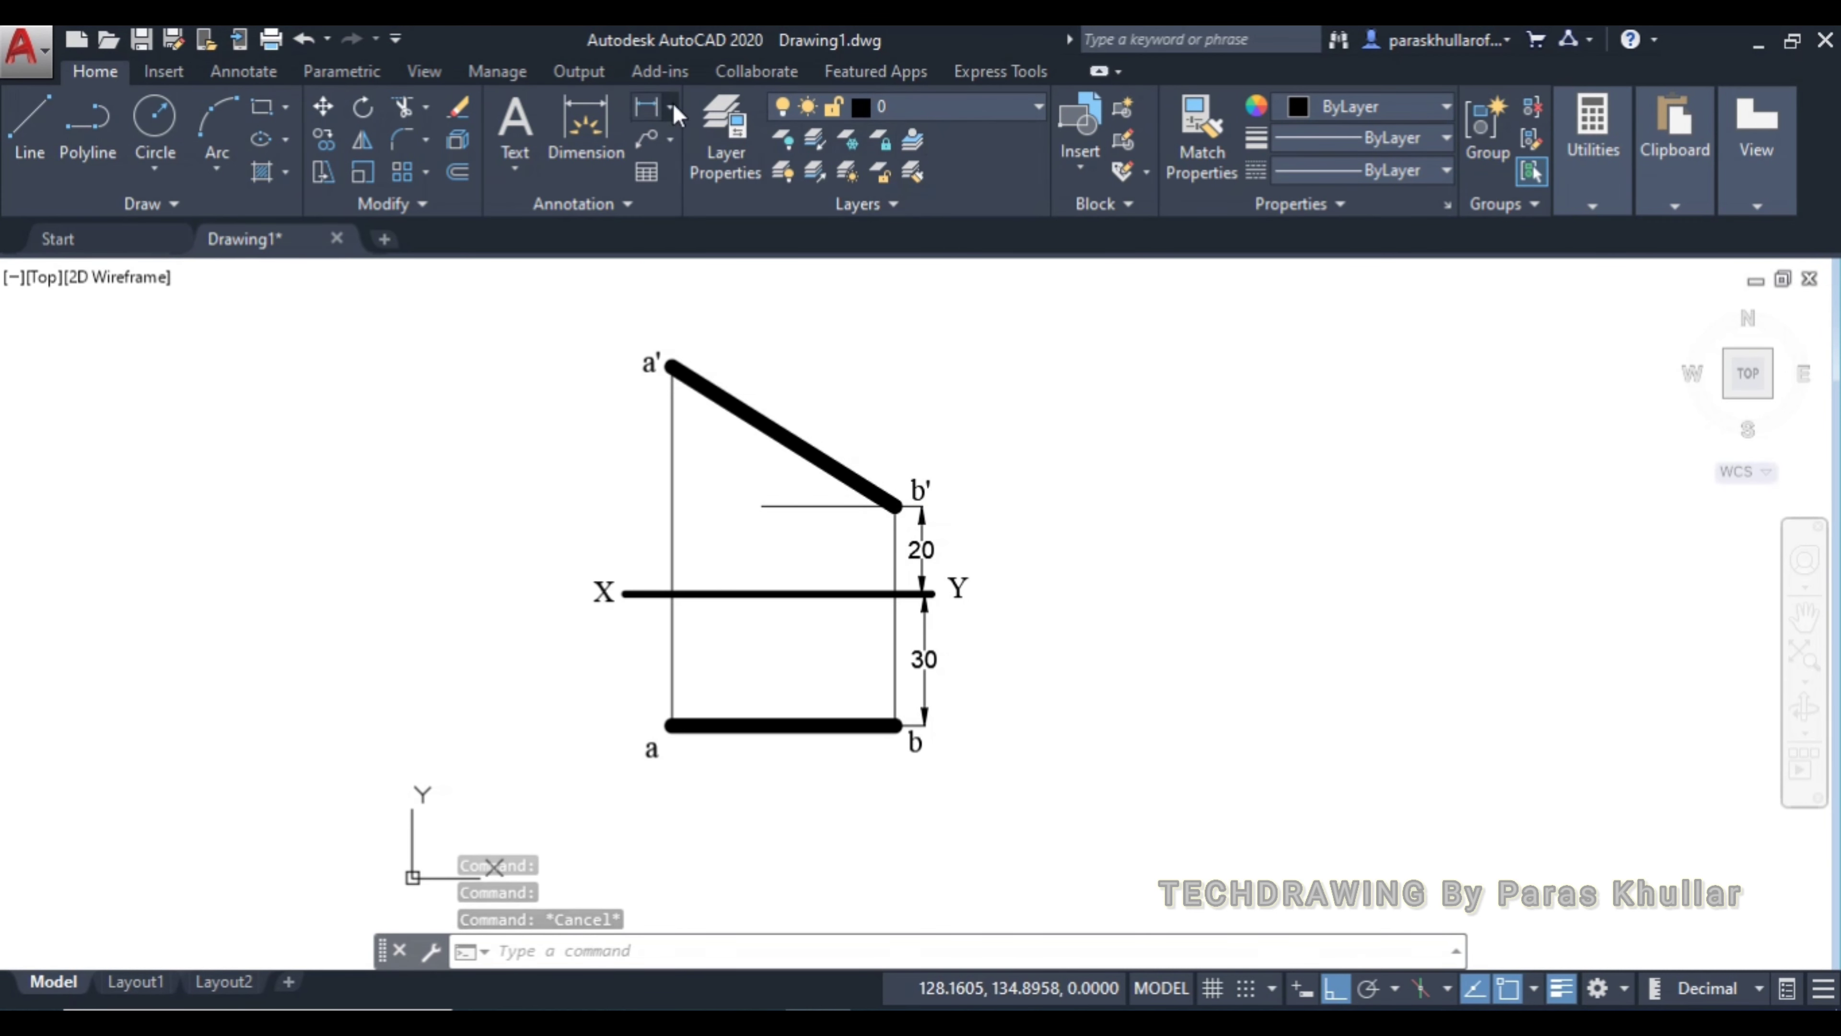
left_click(686, 198)
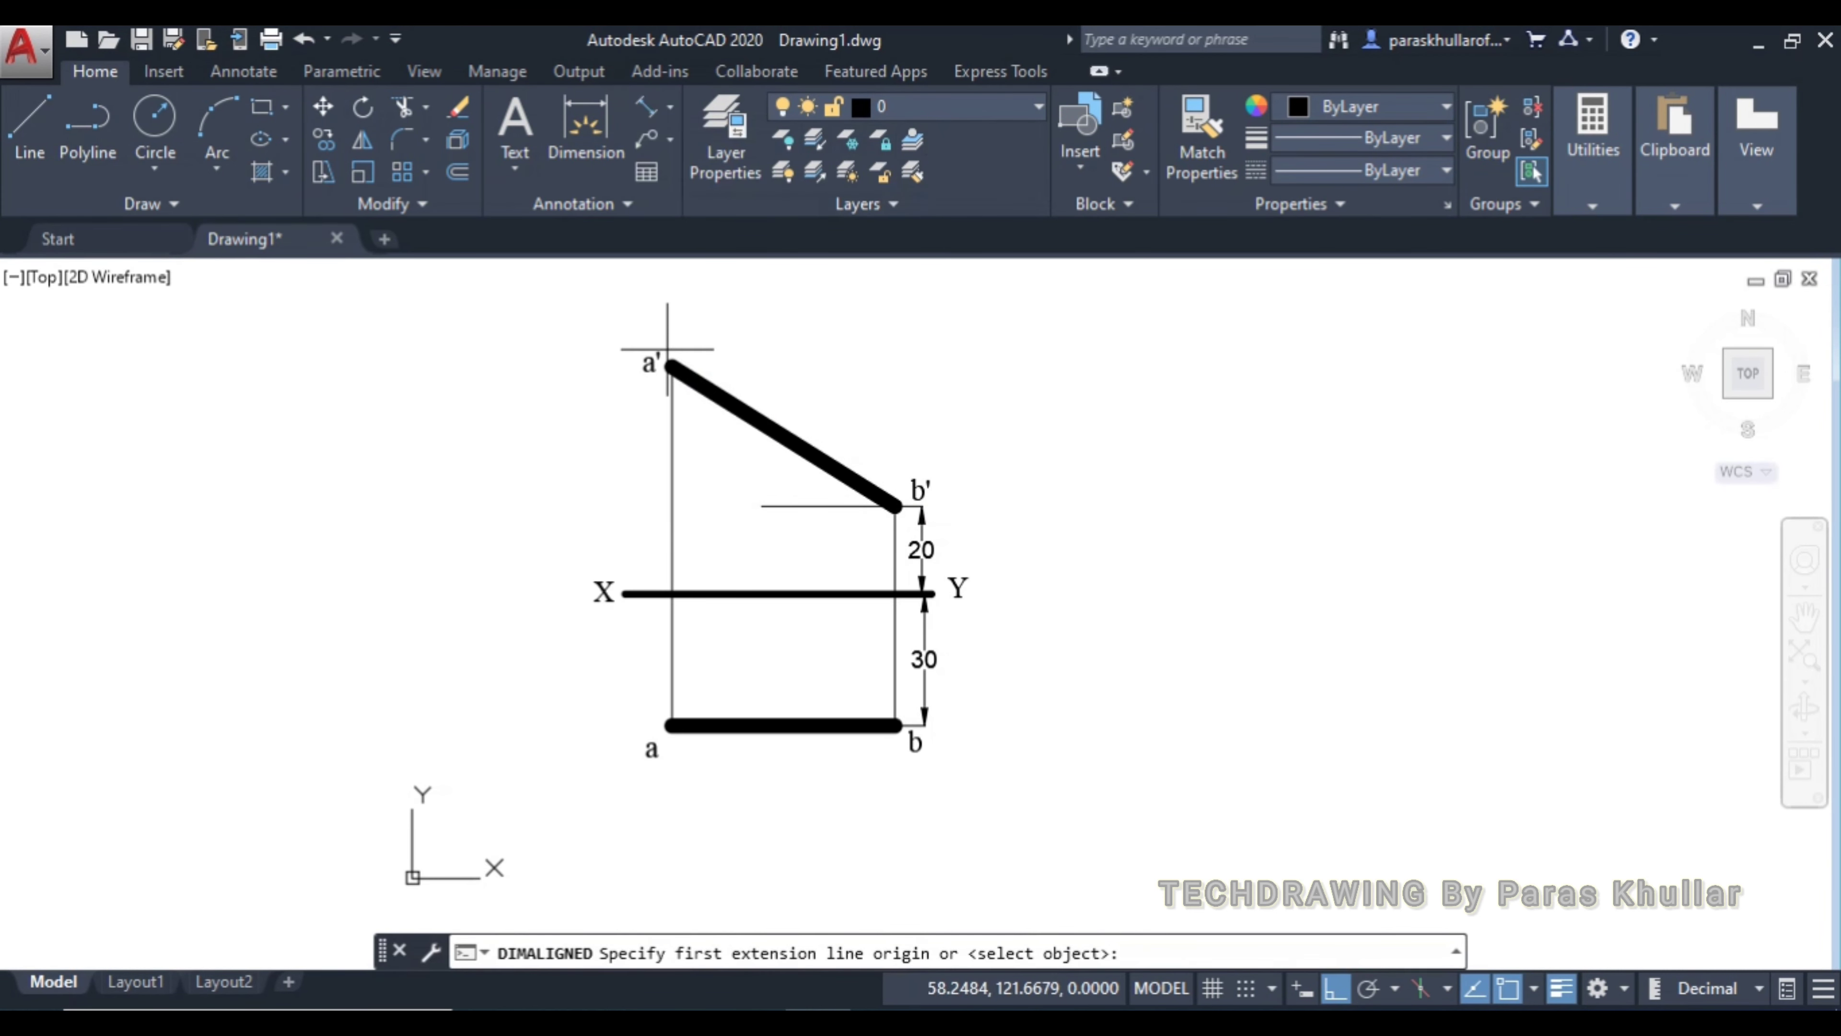
left_click(669, 364)
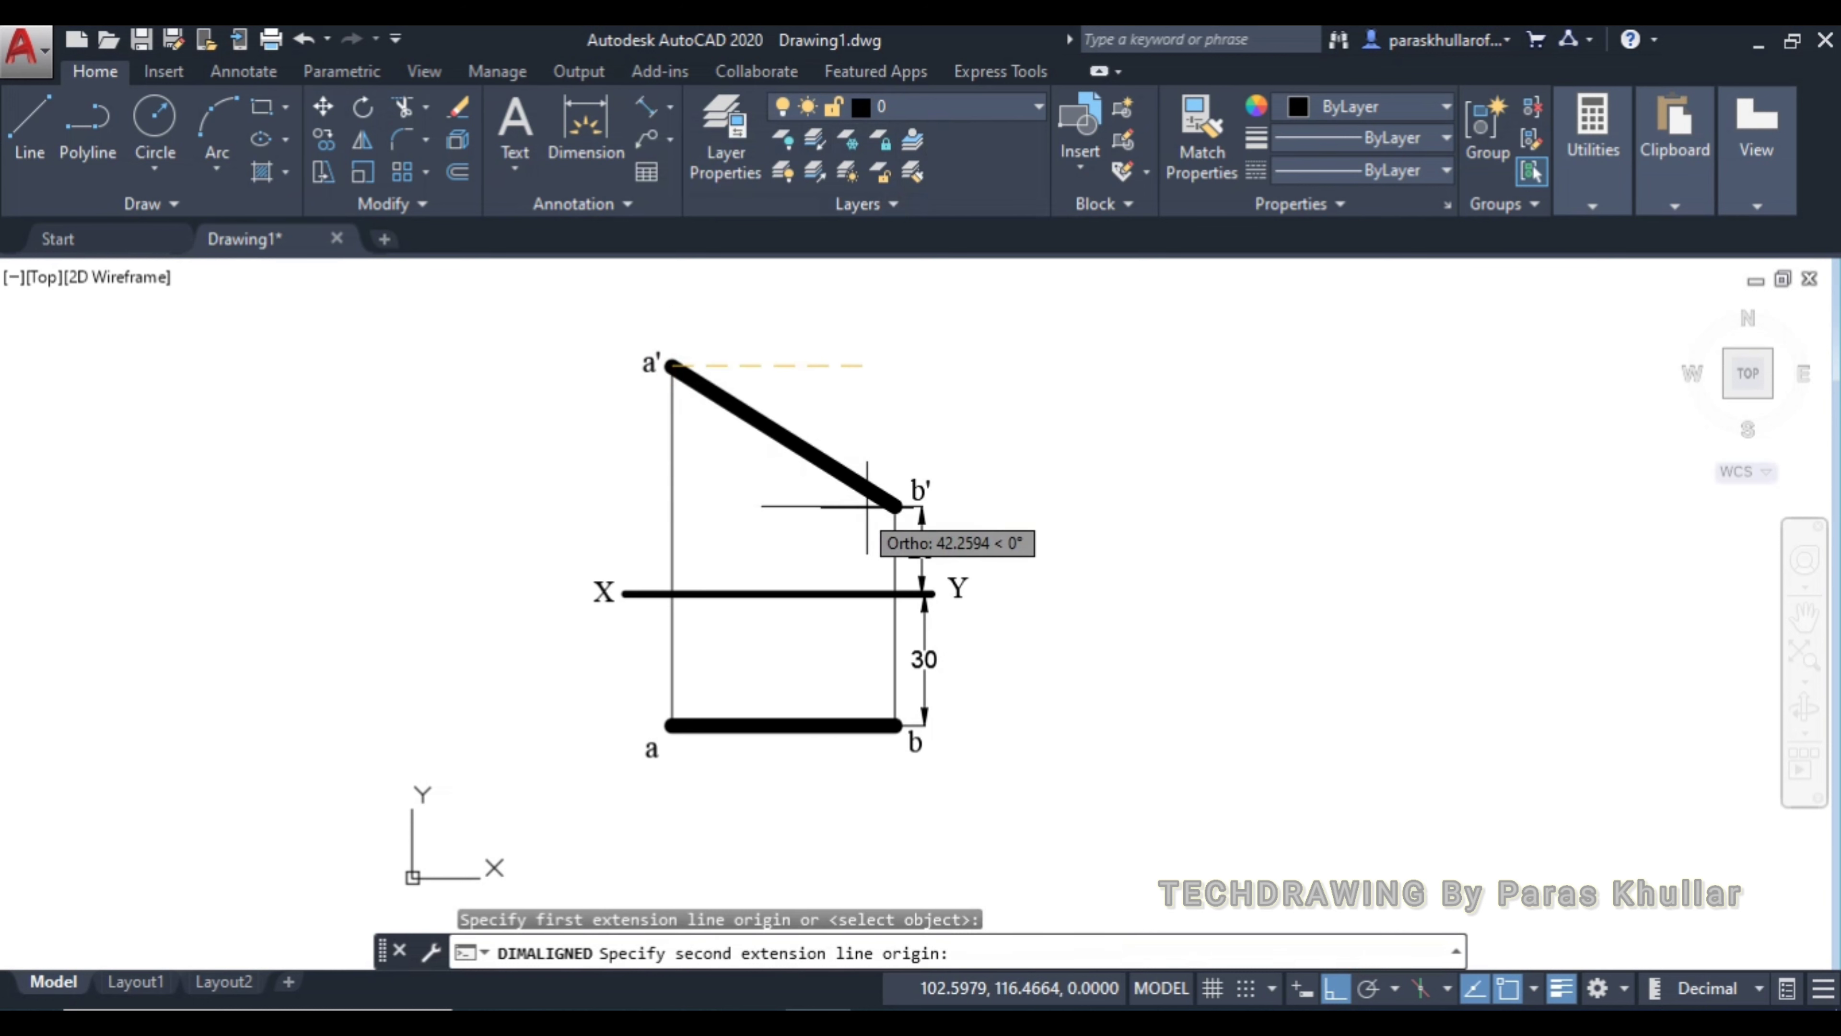
left_click(888, 506)
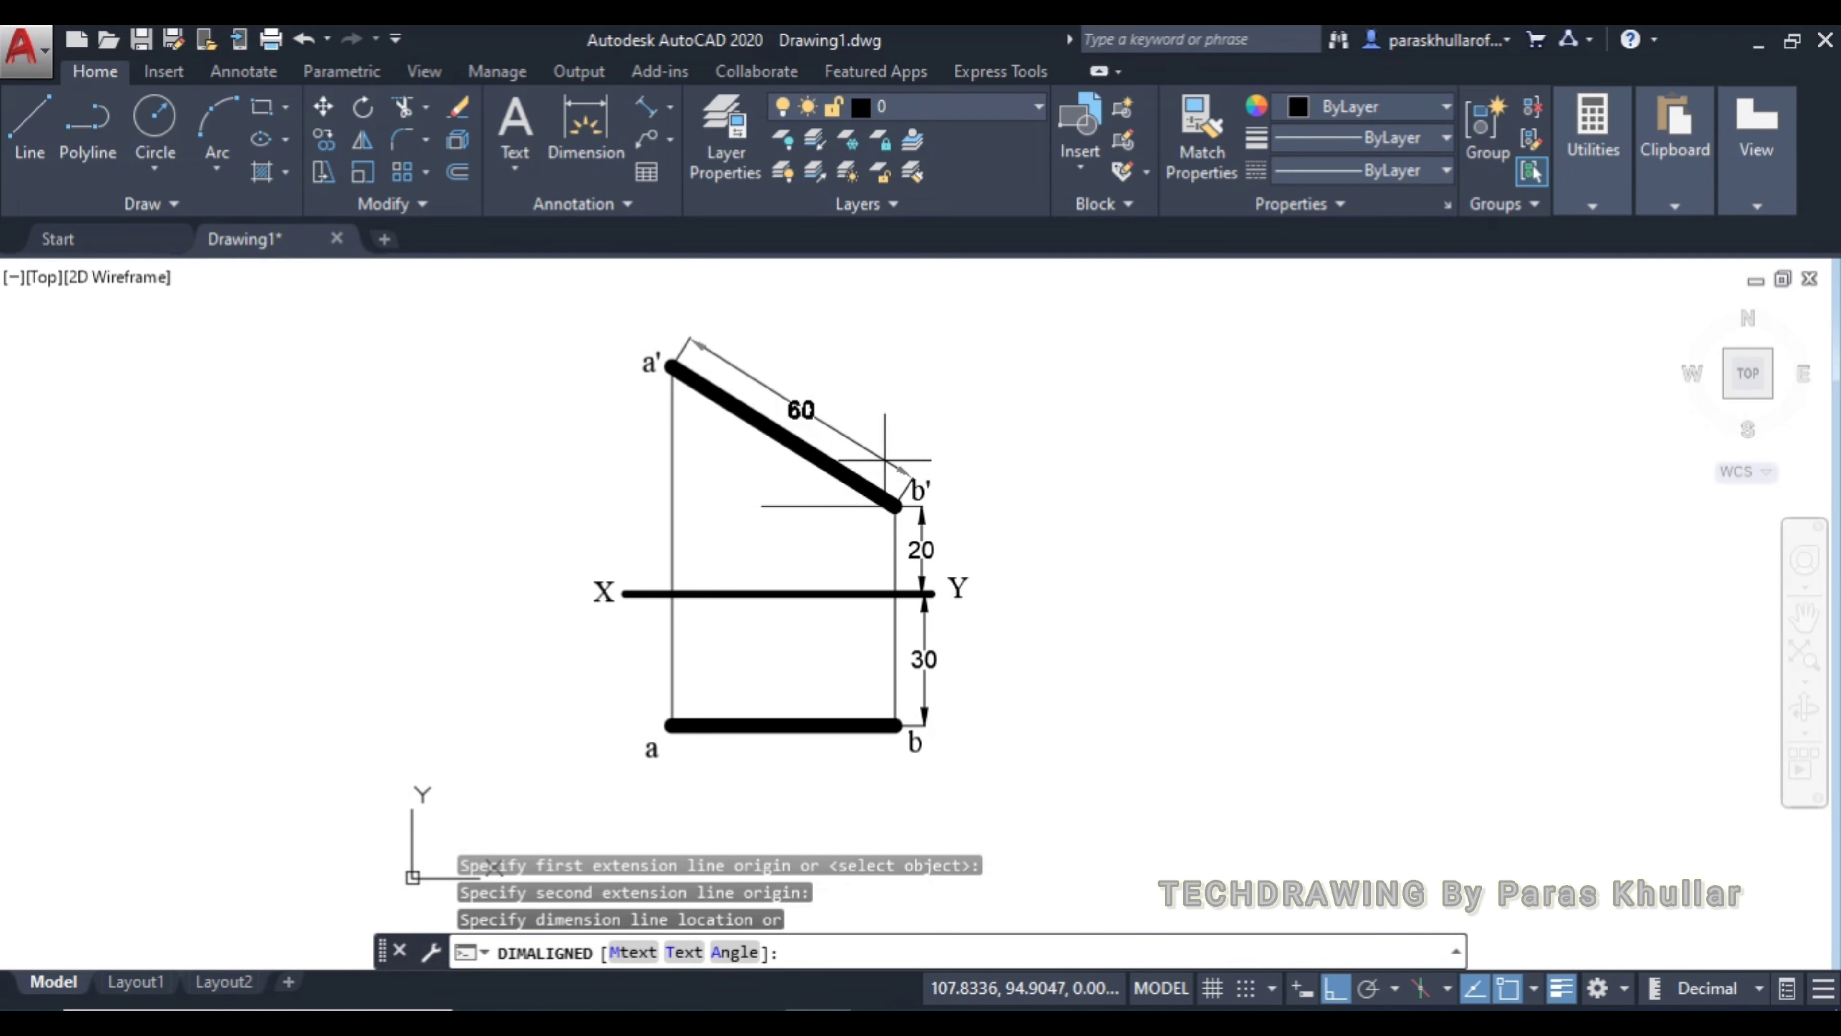
left_click(884, 464)
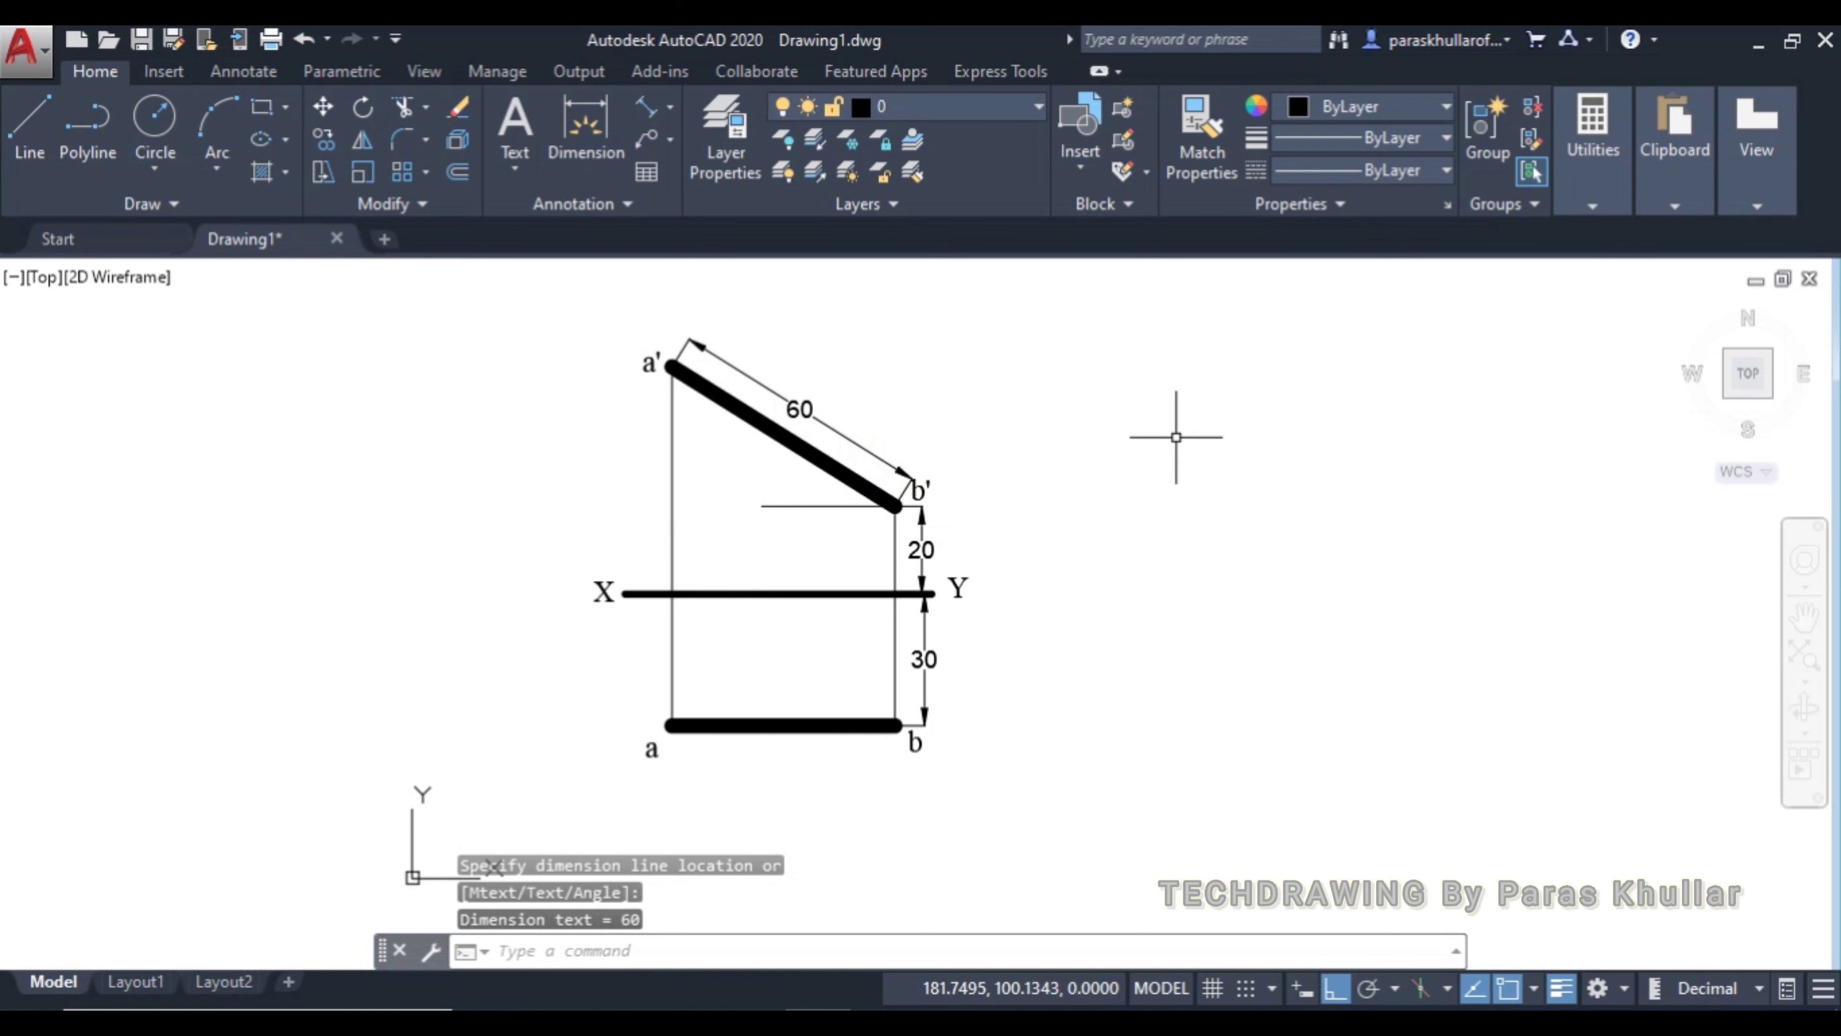
Add an angular dimension between the inclined line a'b' and the short horizontal line at b', with its arc on the open side
left_click(669, 106)
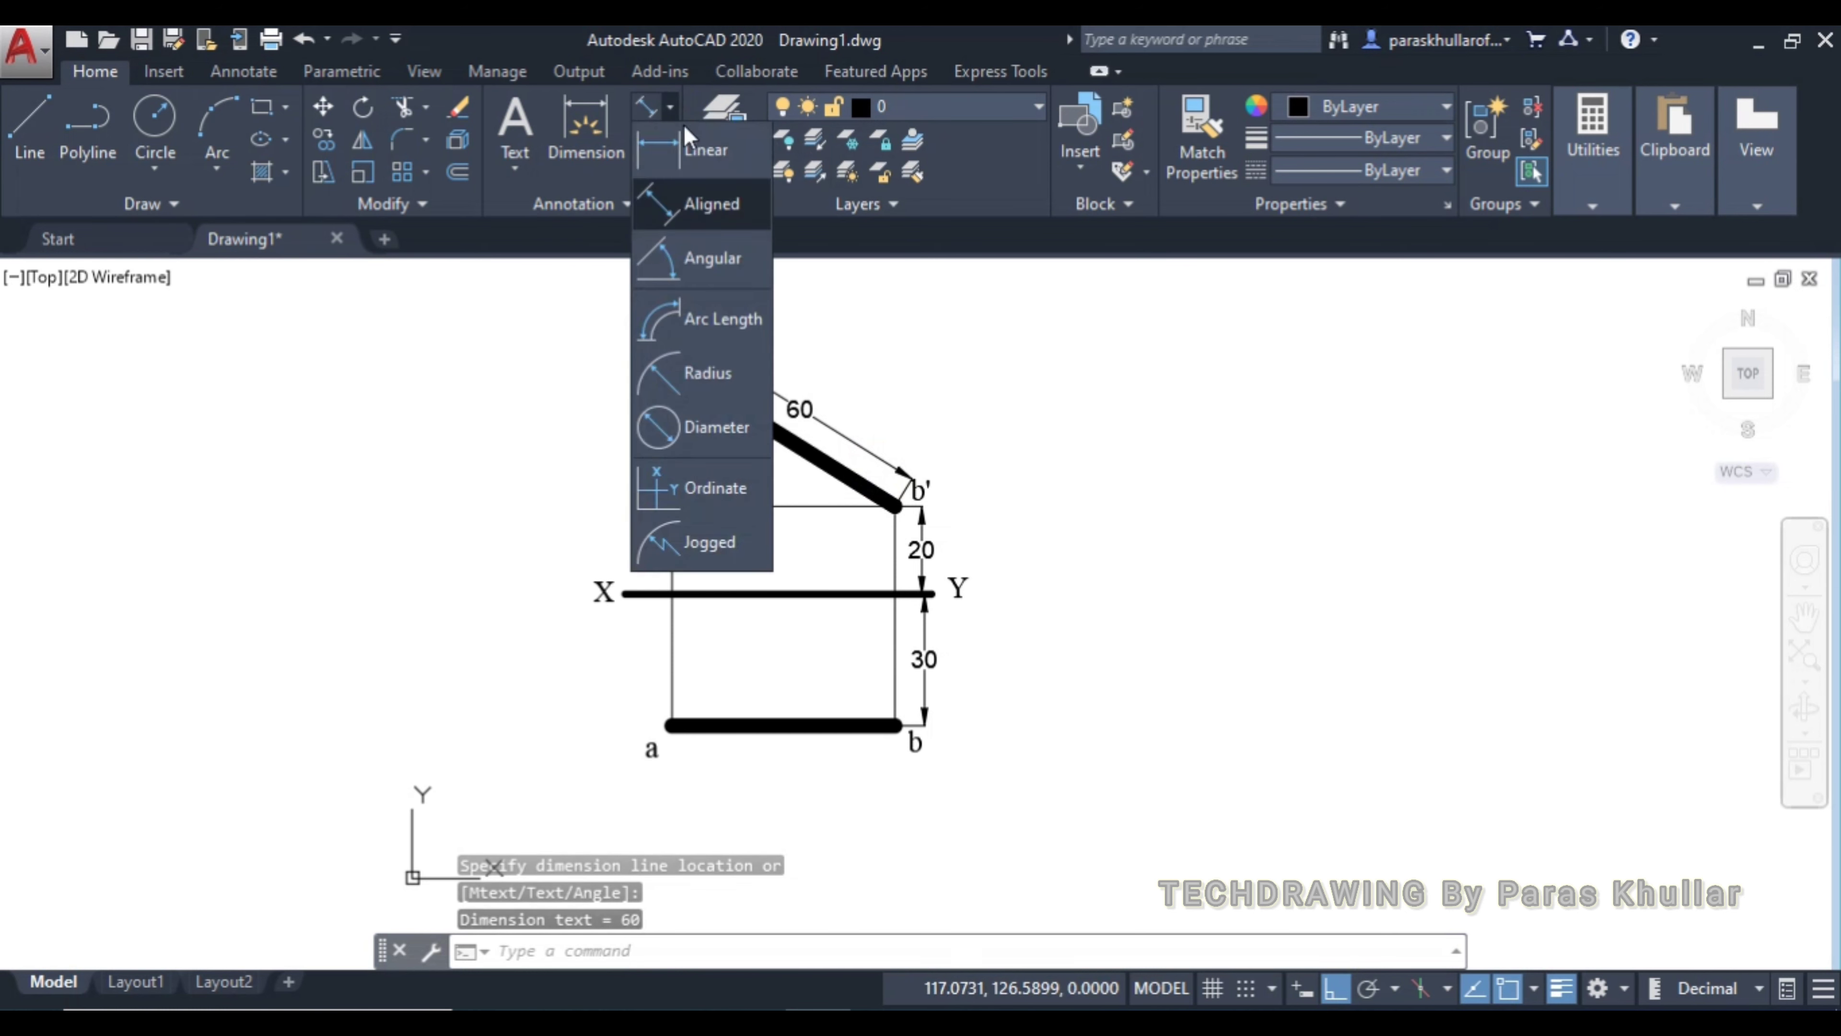
left_click(699, 258)
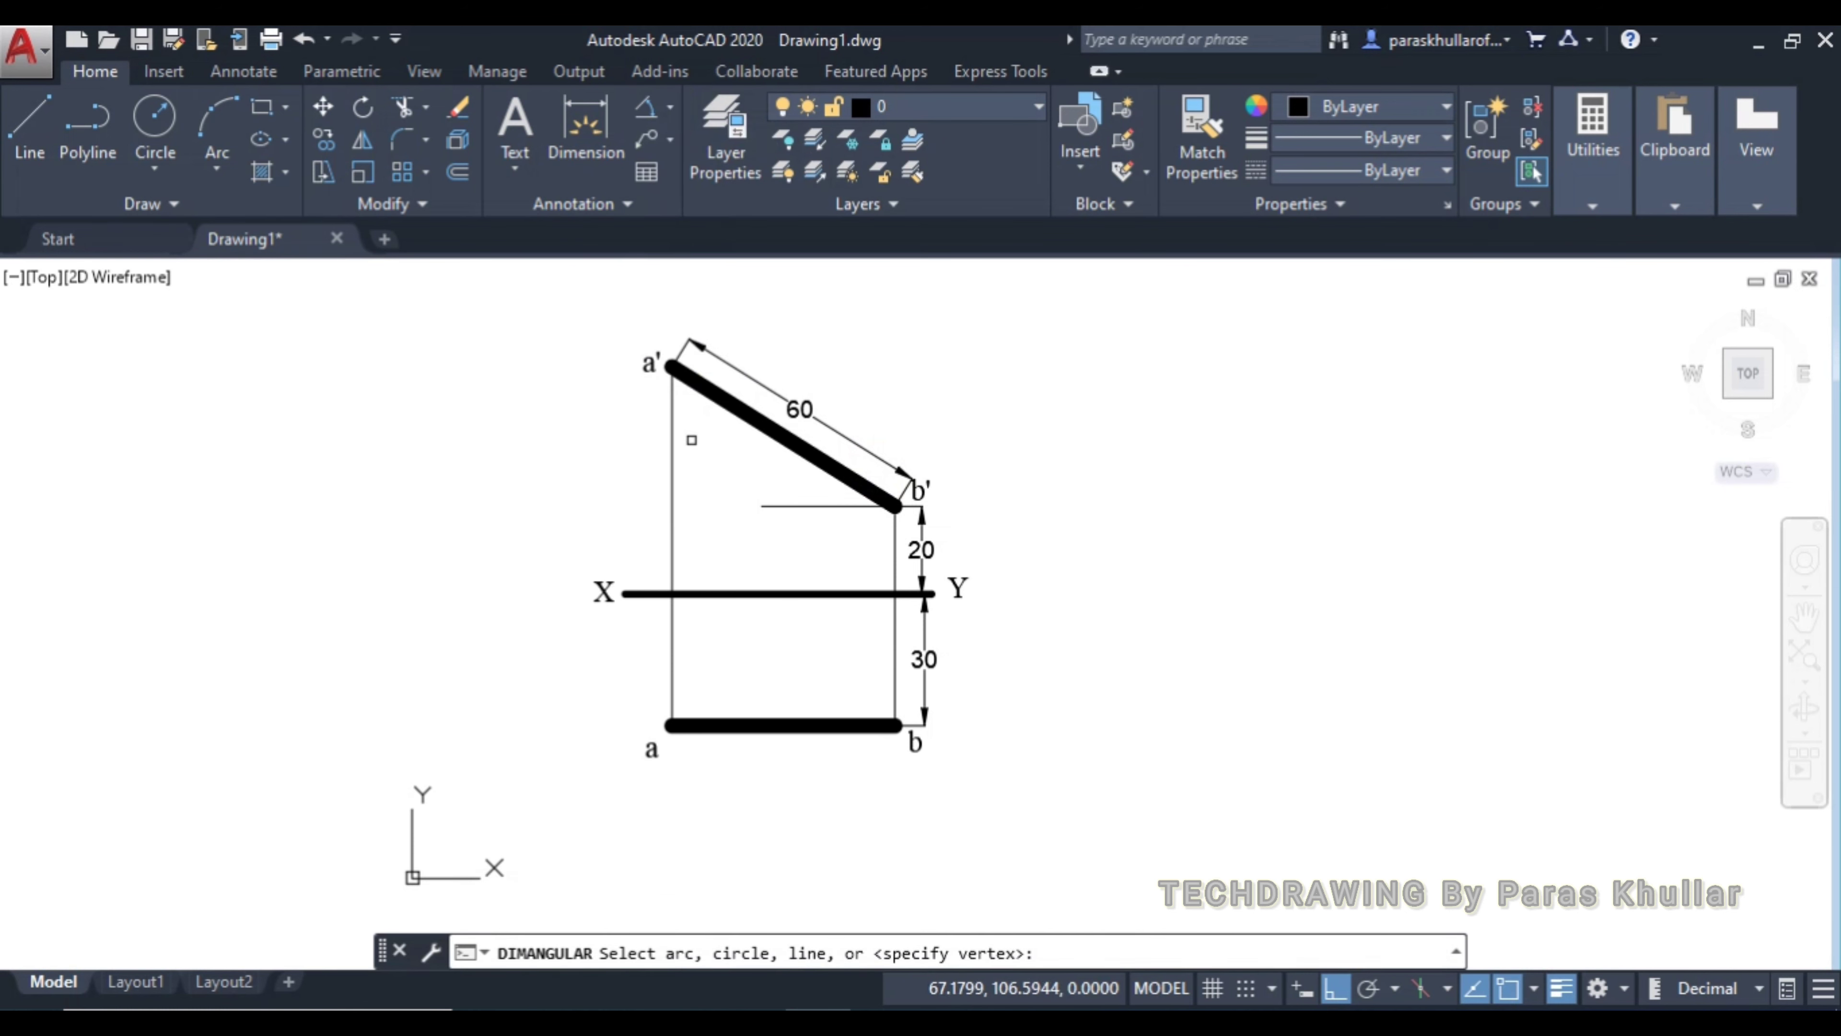
left_click(780, 458)
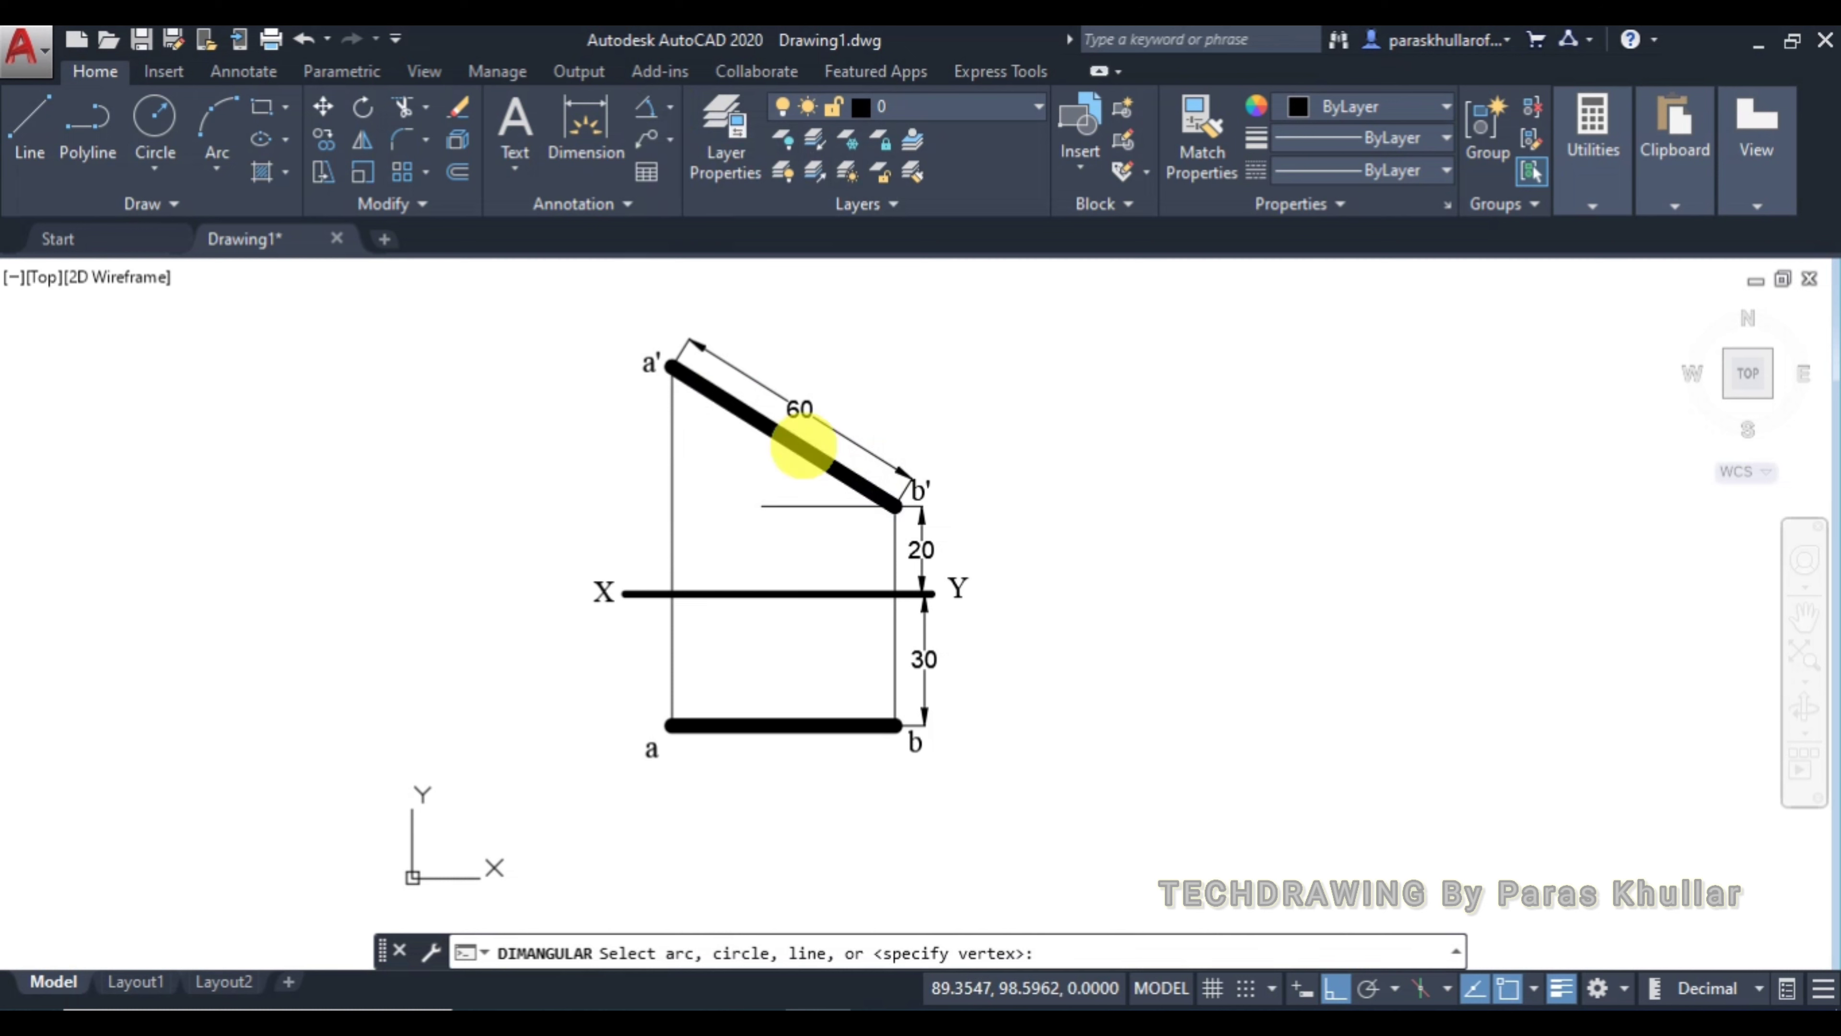
left_click(773, 505)
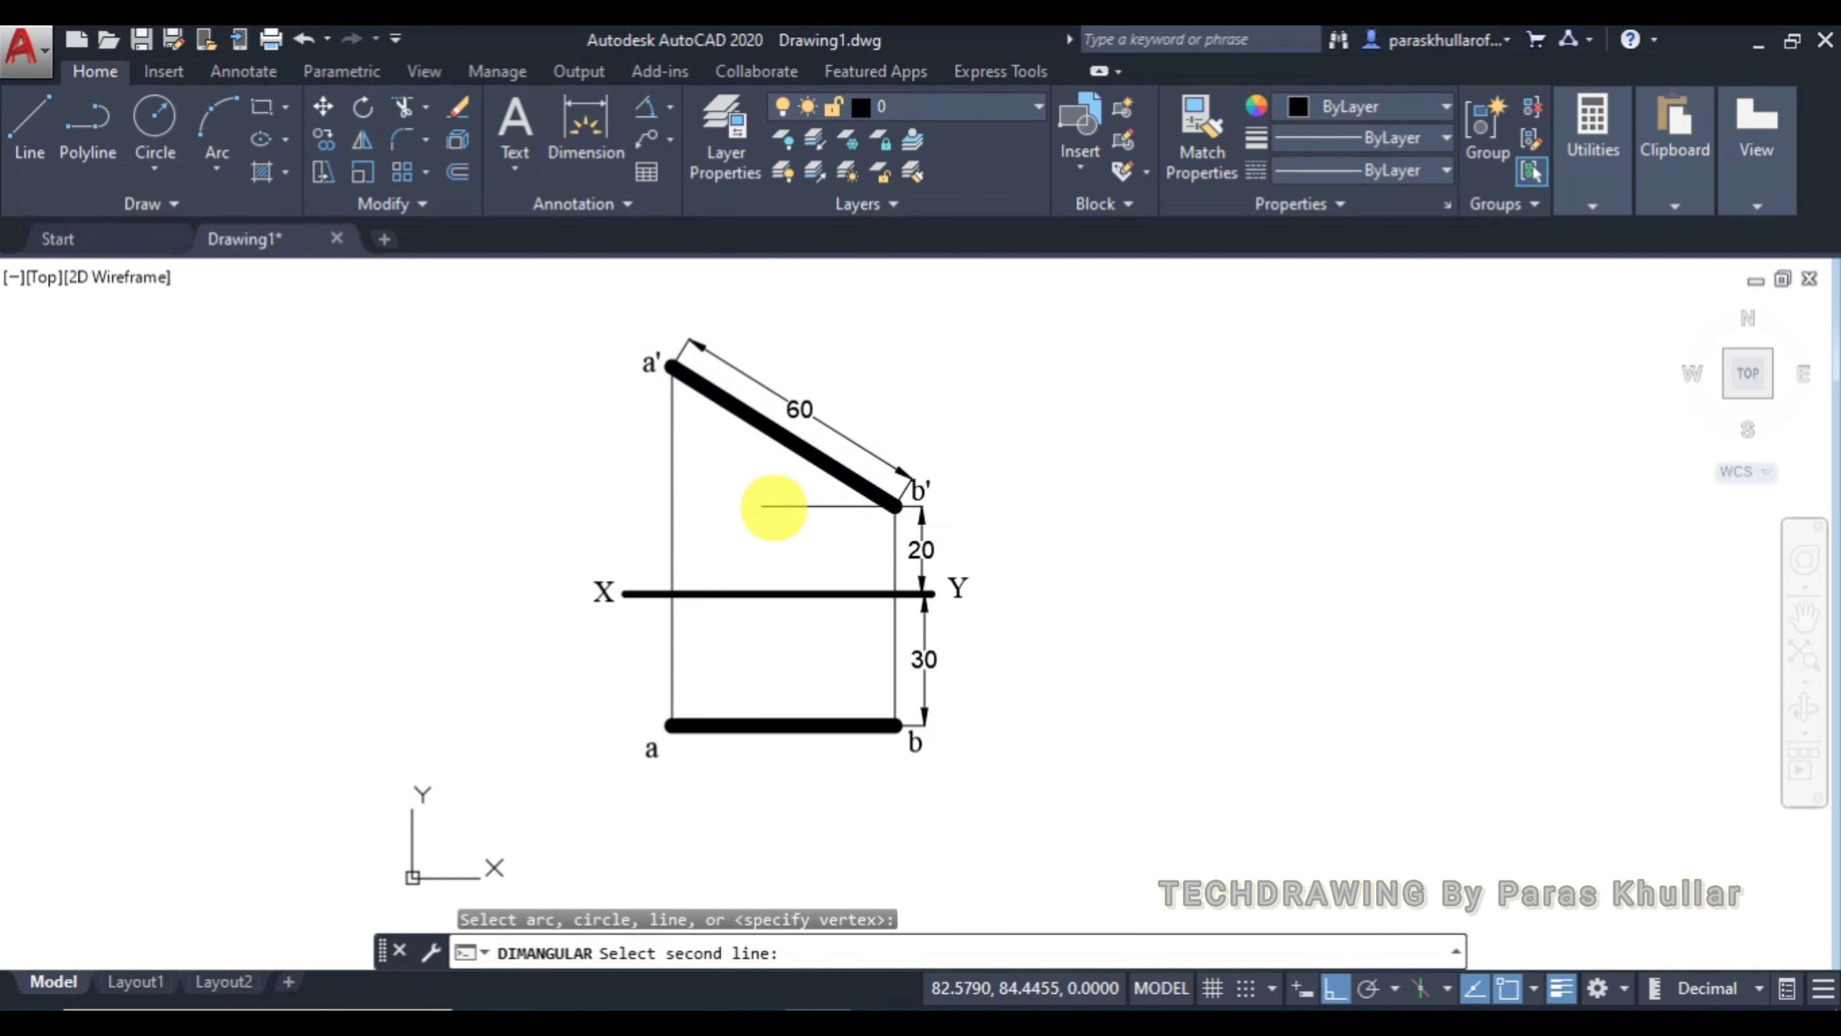
left_click(744, 476)
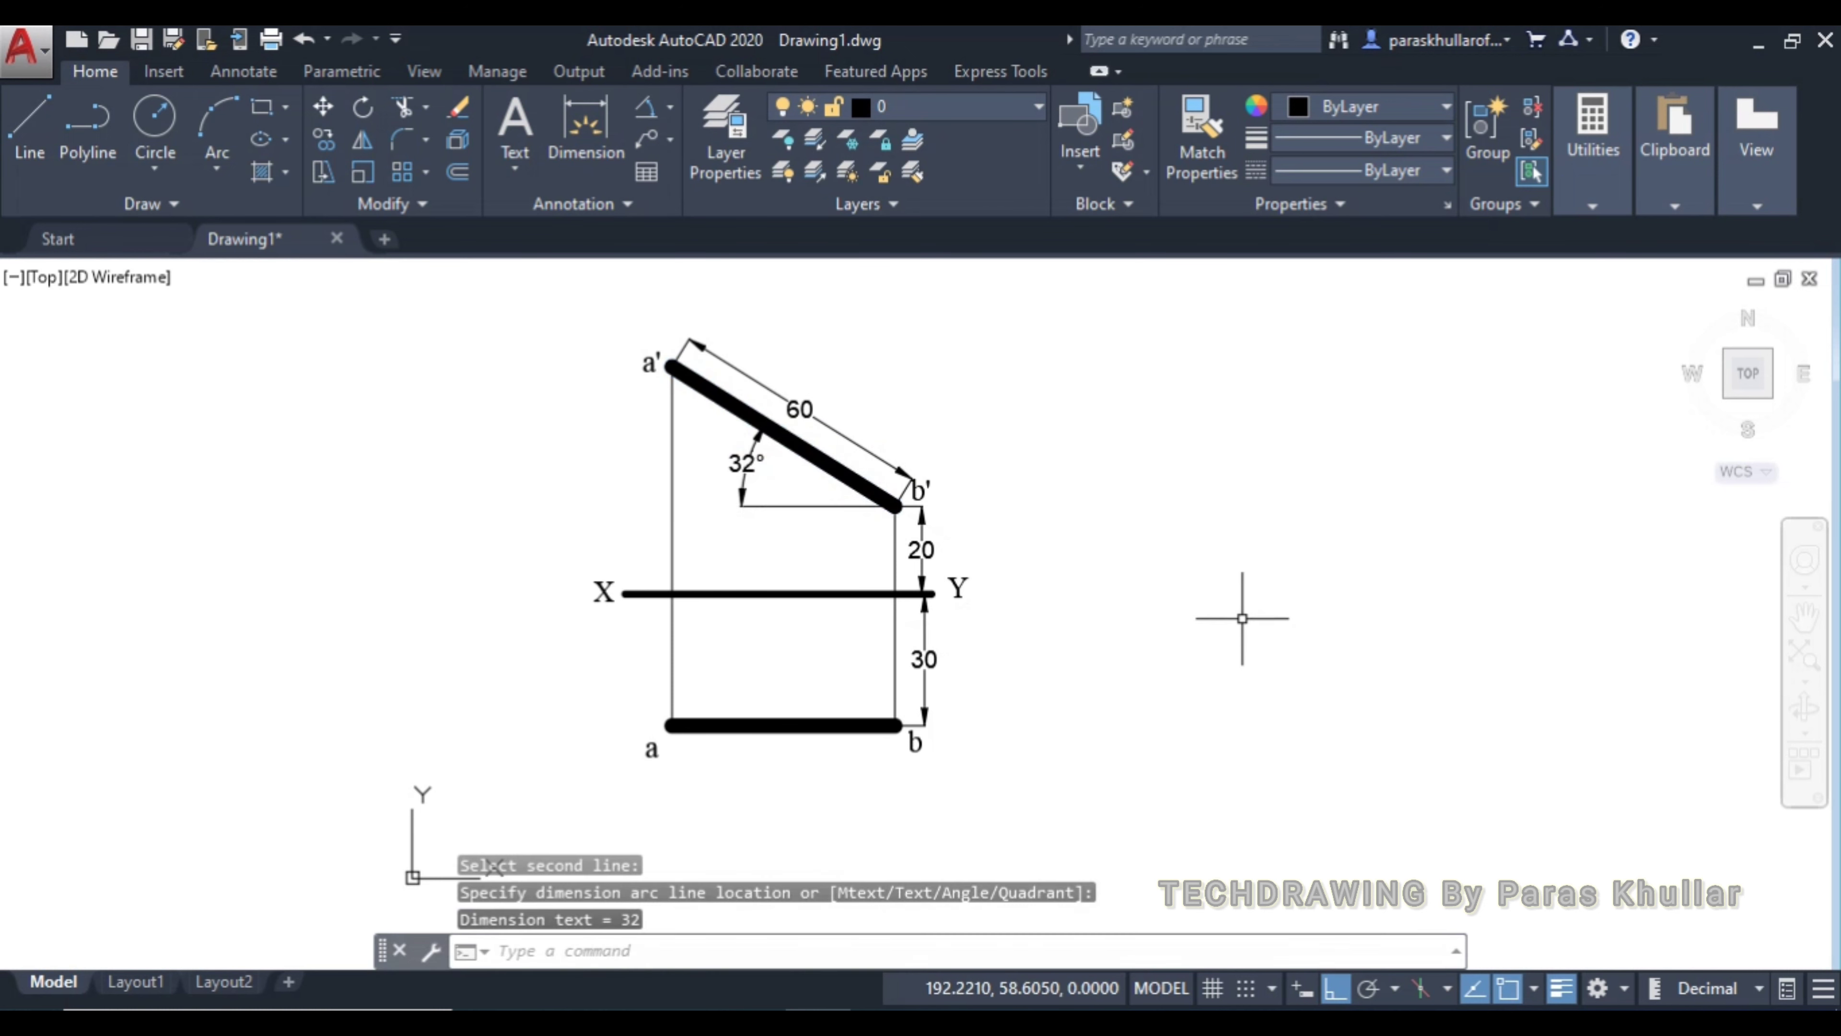
Paste a copy of the a' label below line ab, widen its text box and change its text to "1st Quadrant"
mouse_move(1130, 645)
middle_mouse_down()
mouse_move(1021, 644)
mouse_move(919, 613)
middle_mouse_up()
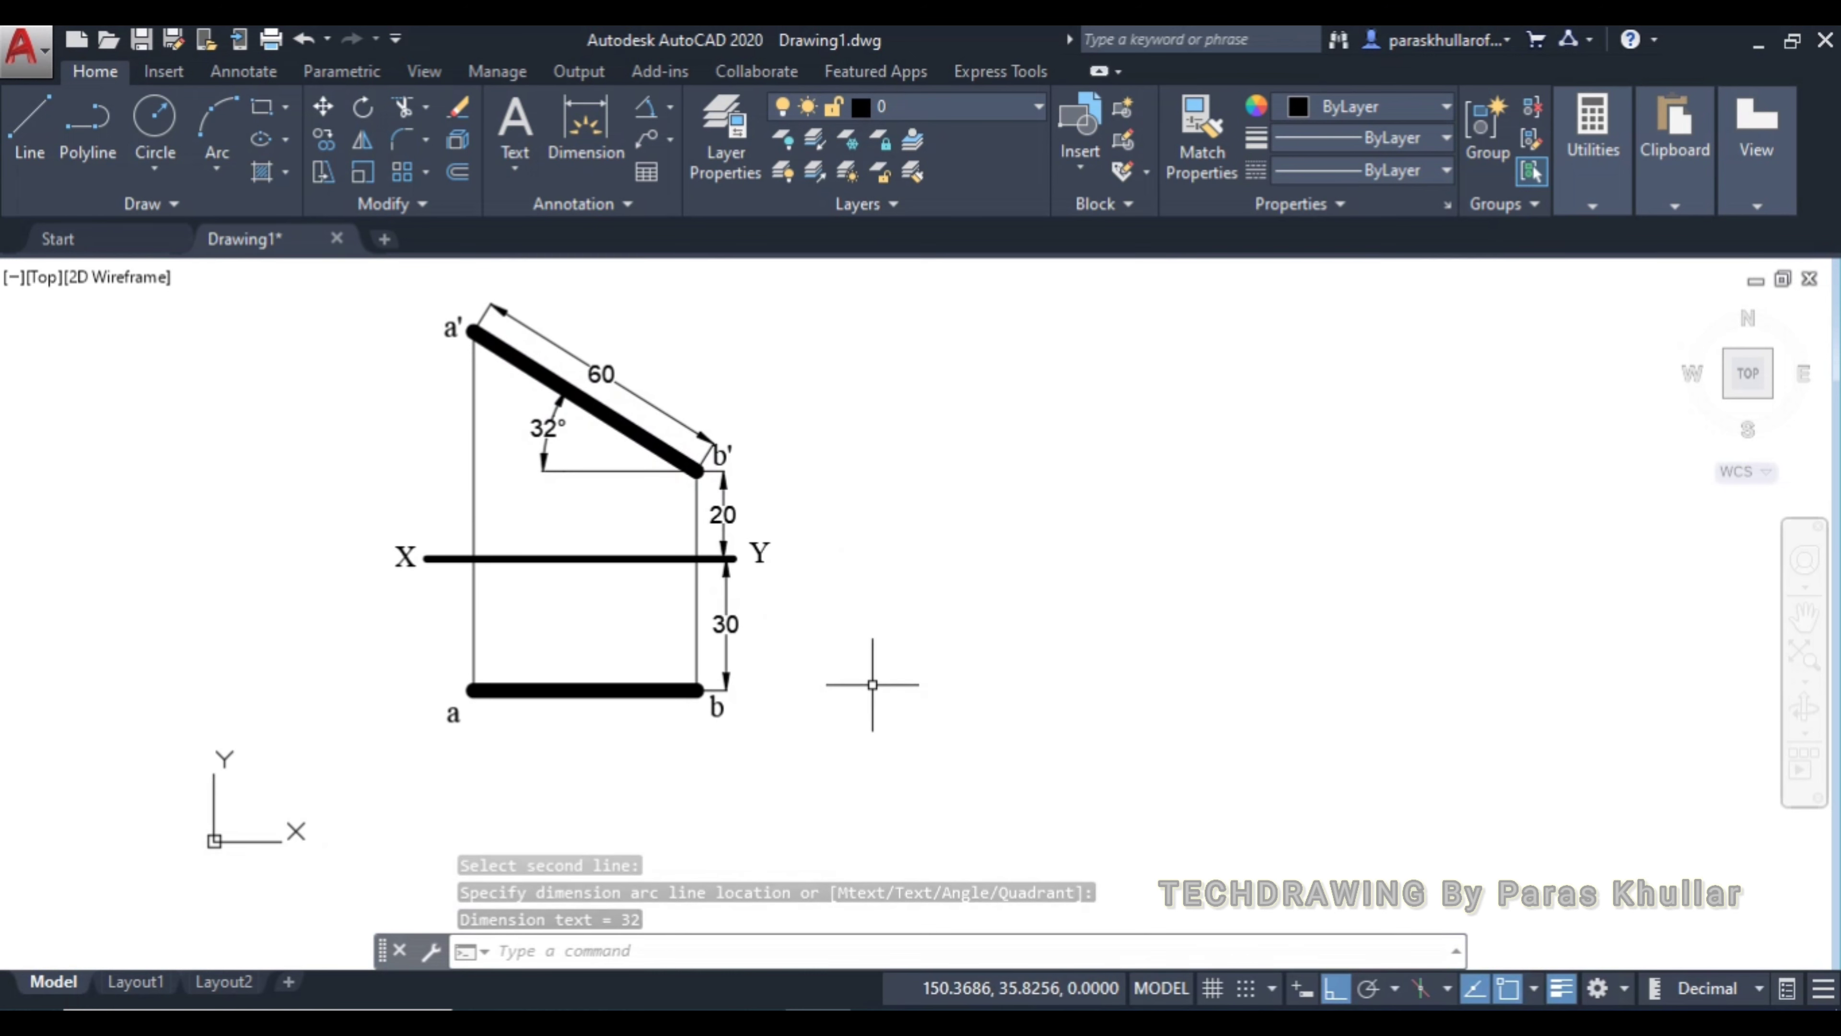
key("ctrl+v")
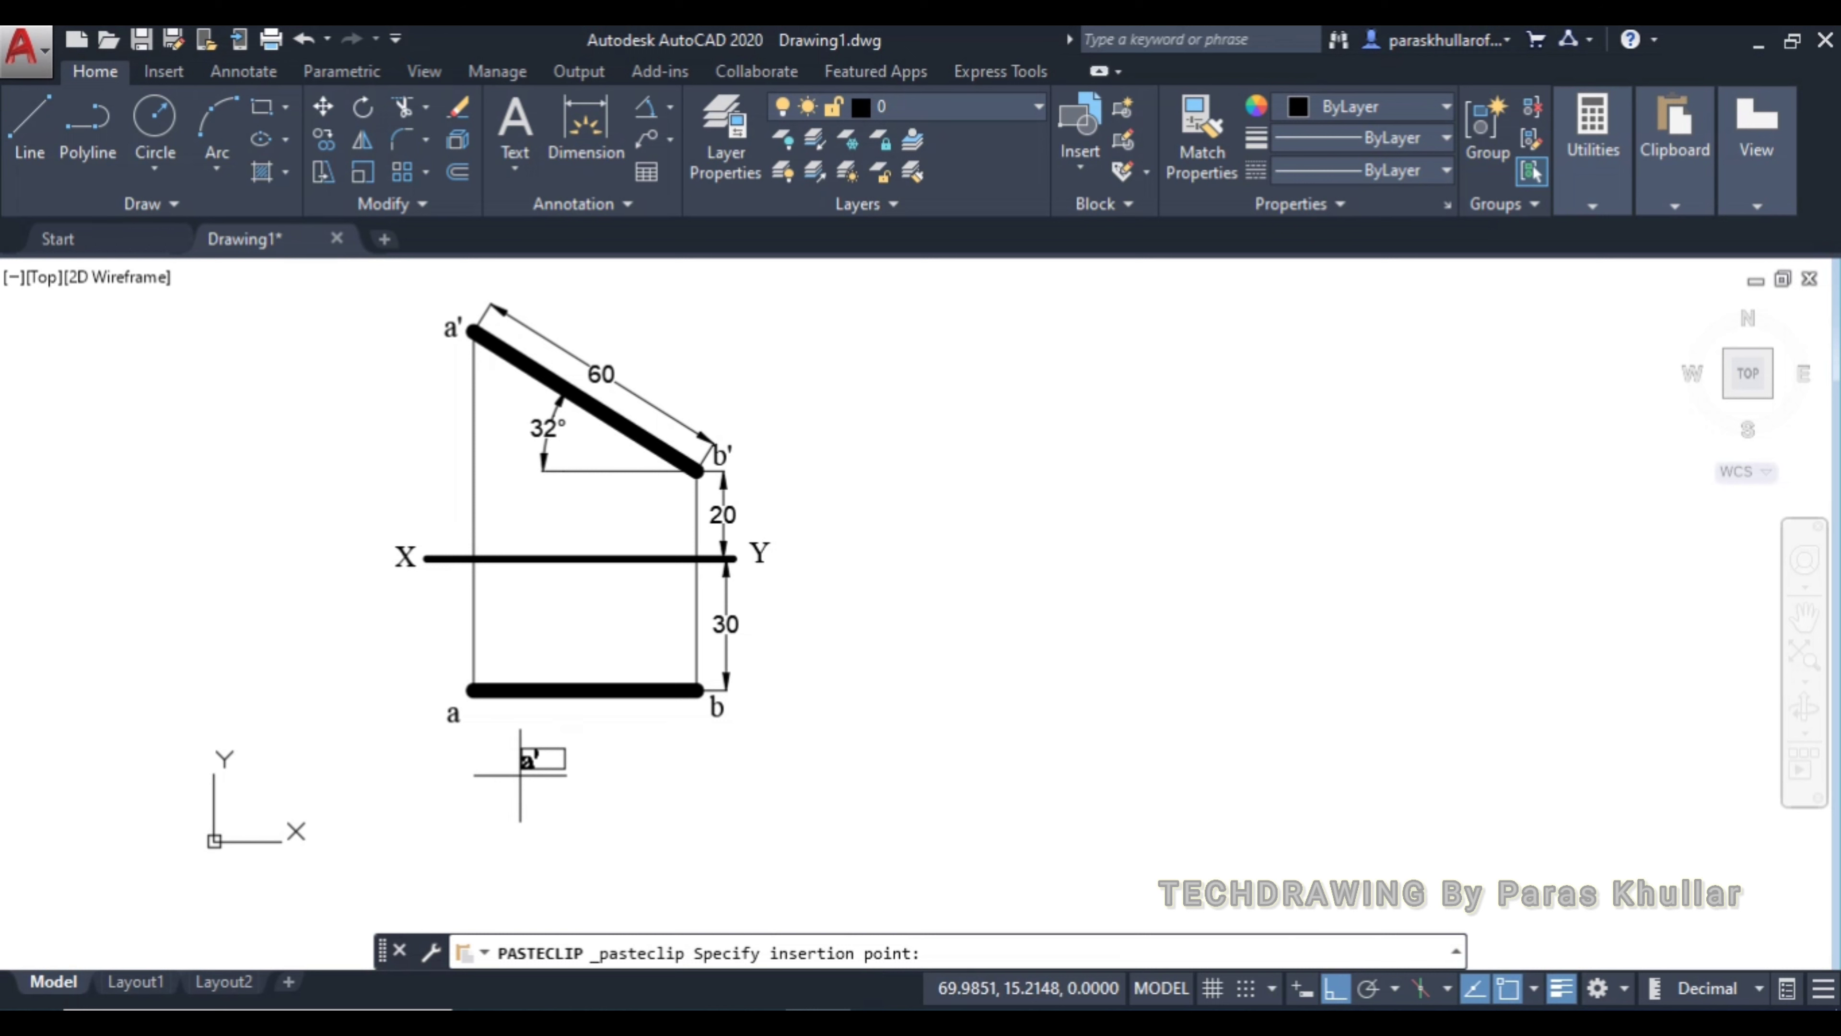
left_click(506, 771)
double_click(513, 760)
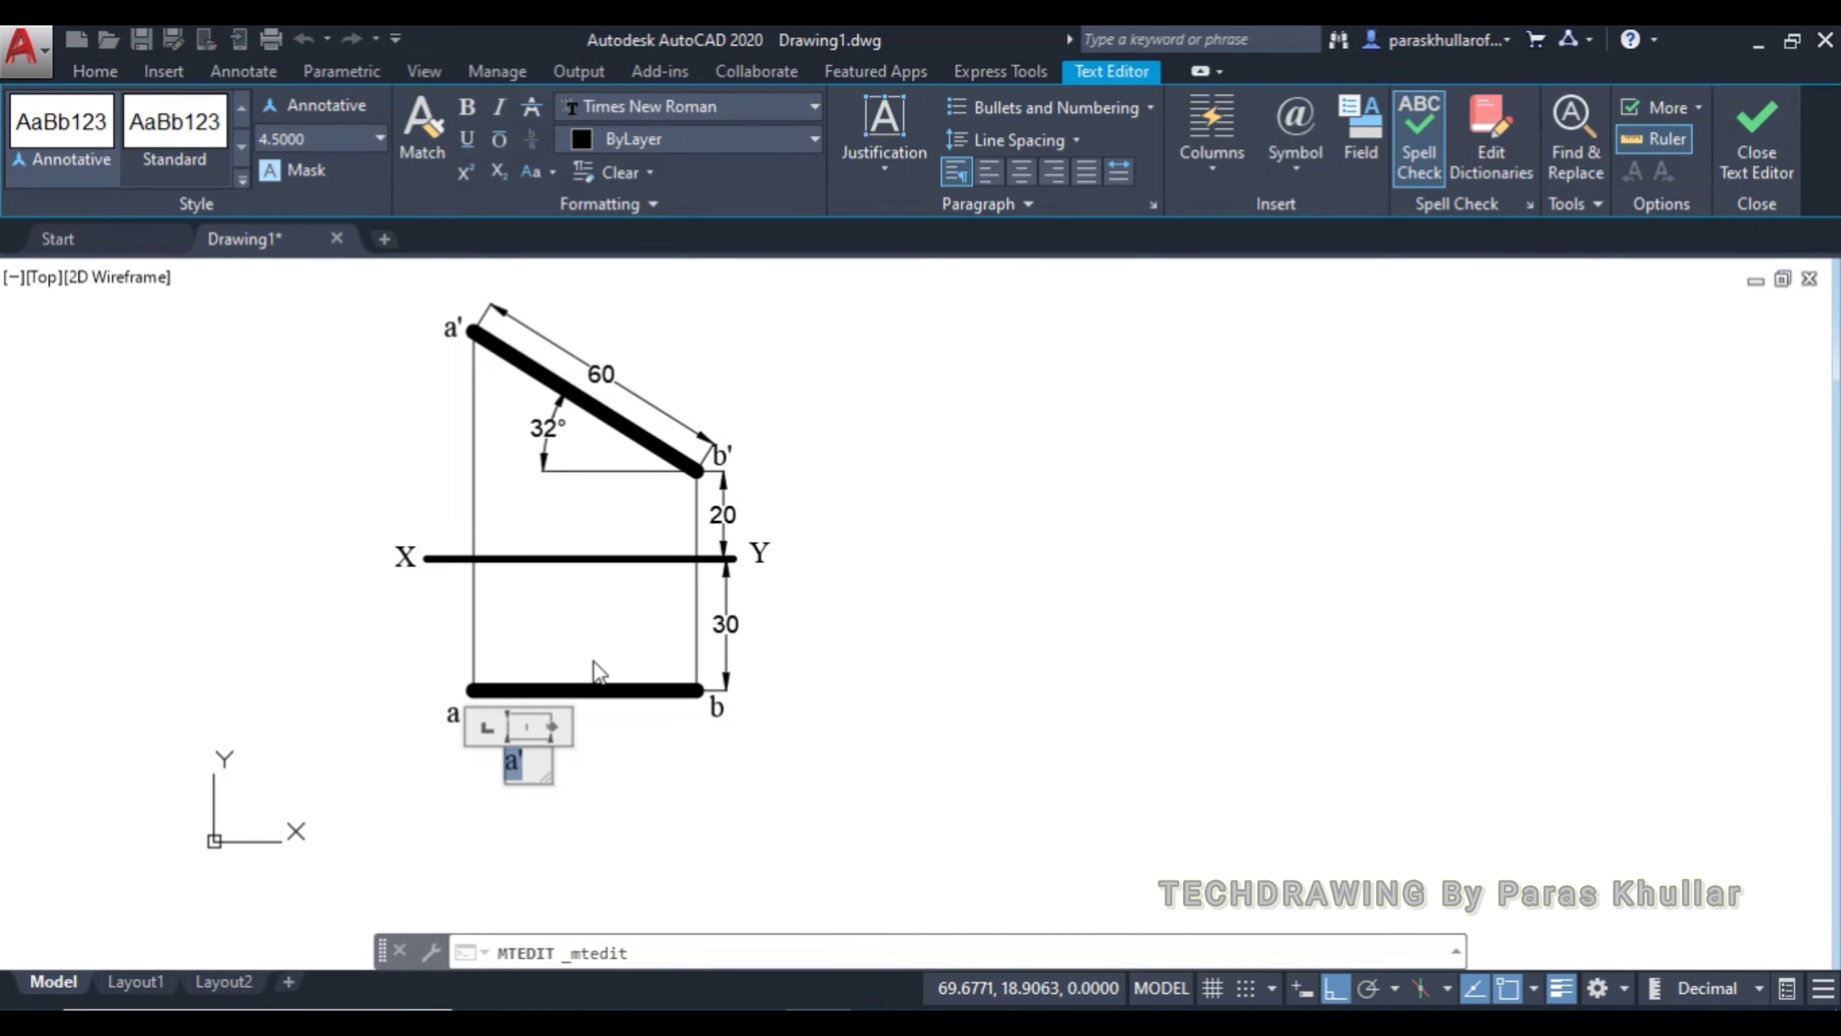
left_click_drag(553, 726, 667, 727)
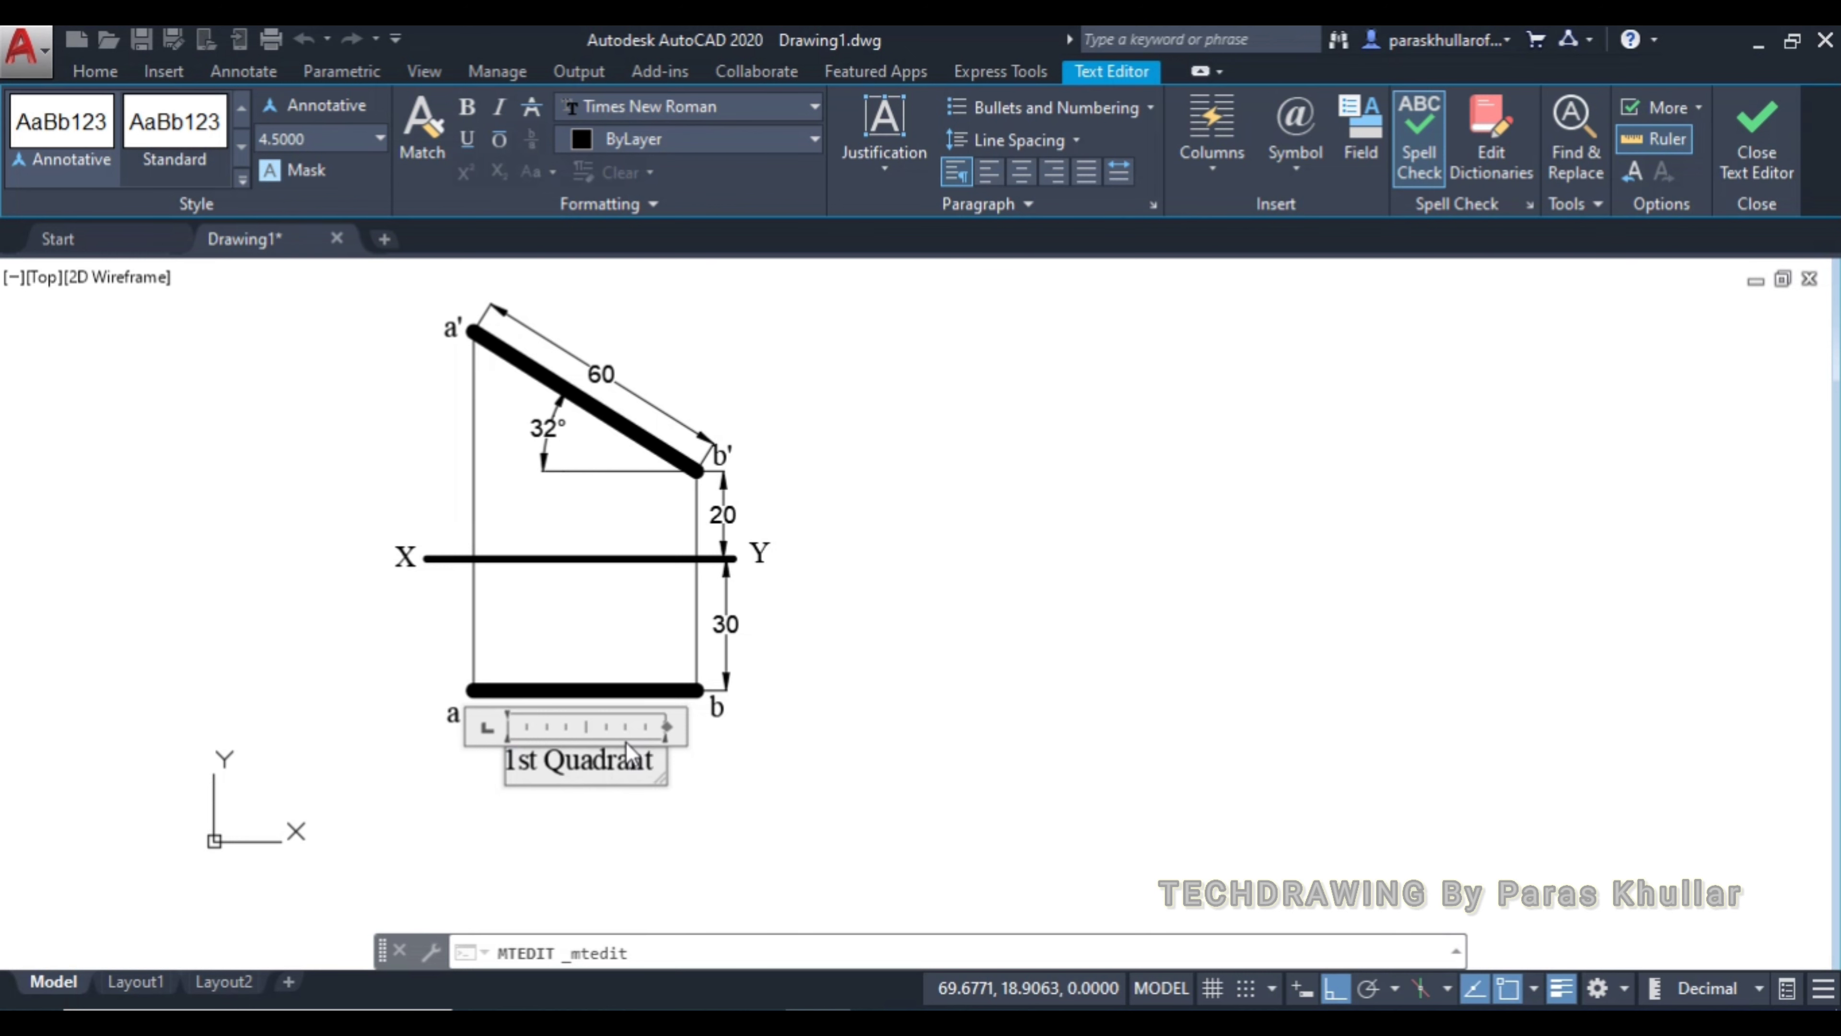
left_click(844, 631)
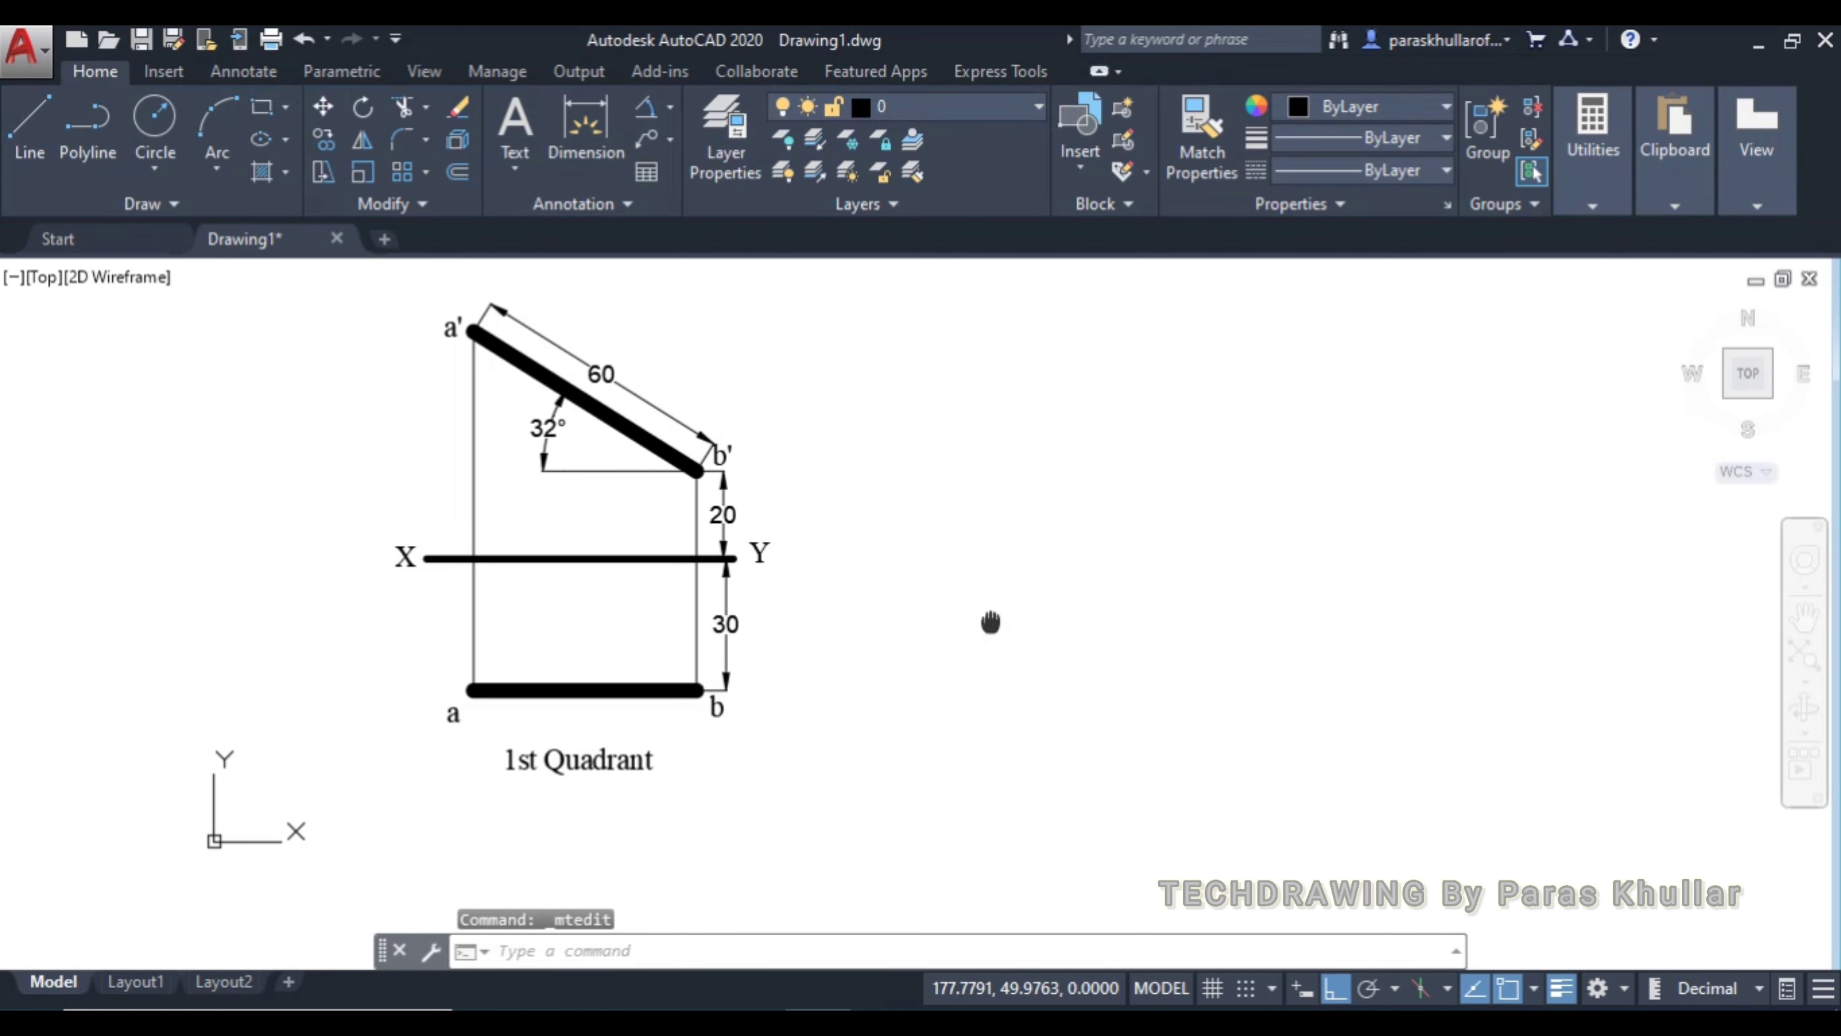
Copy the whole dimensioned figure without its caption about 96 units horizontally to the right, using the midpoint of XY as base point
mouse_move(990, 624)
middle_mouse_down()
mouse_move(858, 629)
mouse_move(850, 661)
middle_mouse_up()
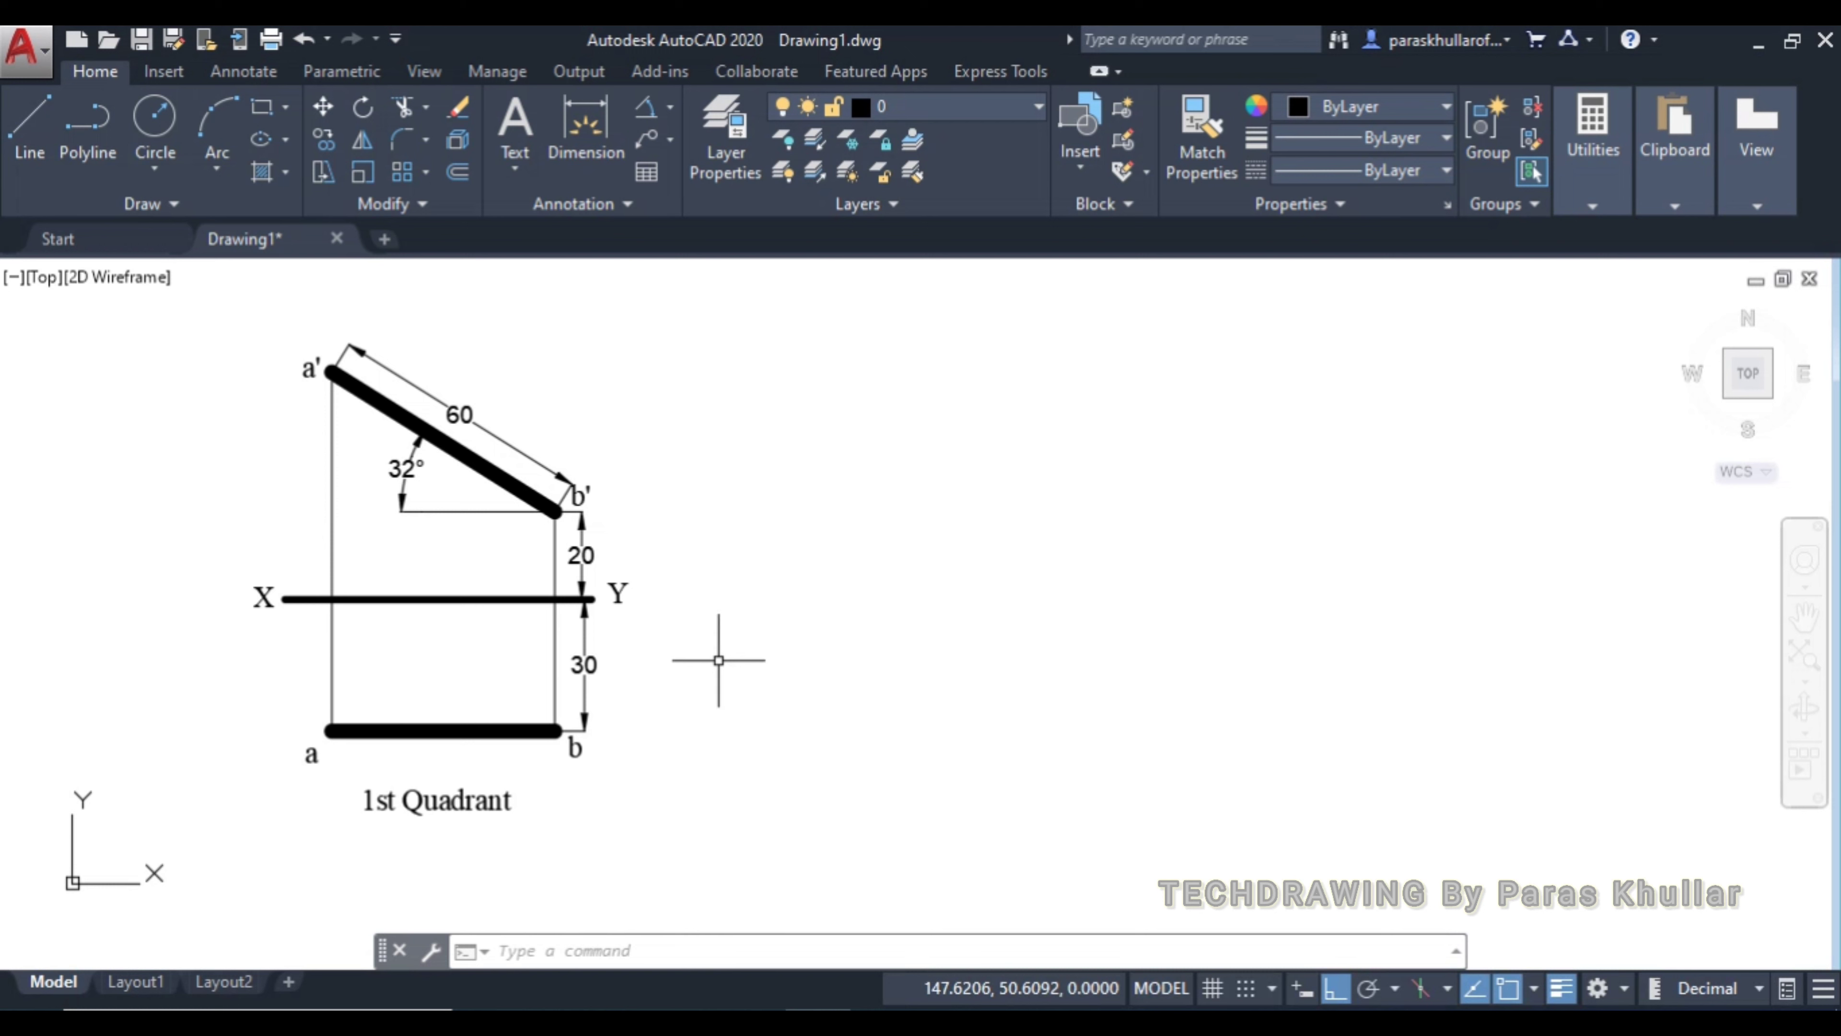
left_click(168, 330)
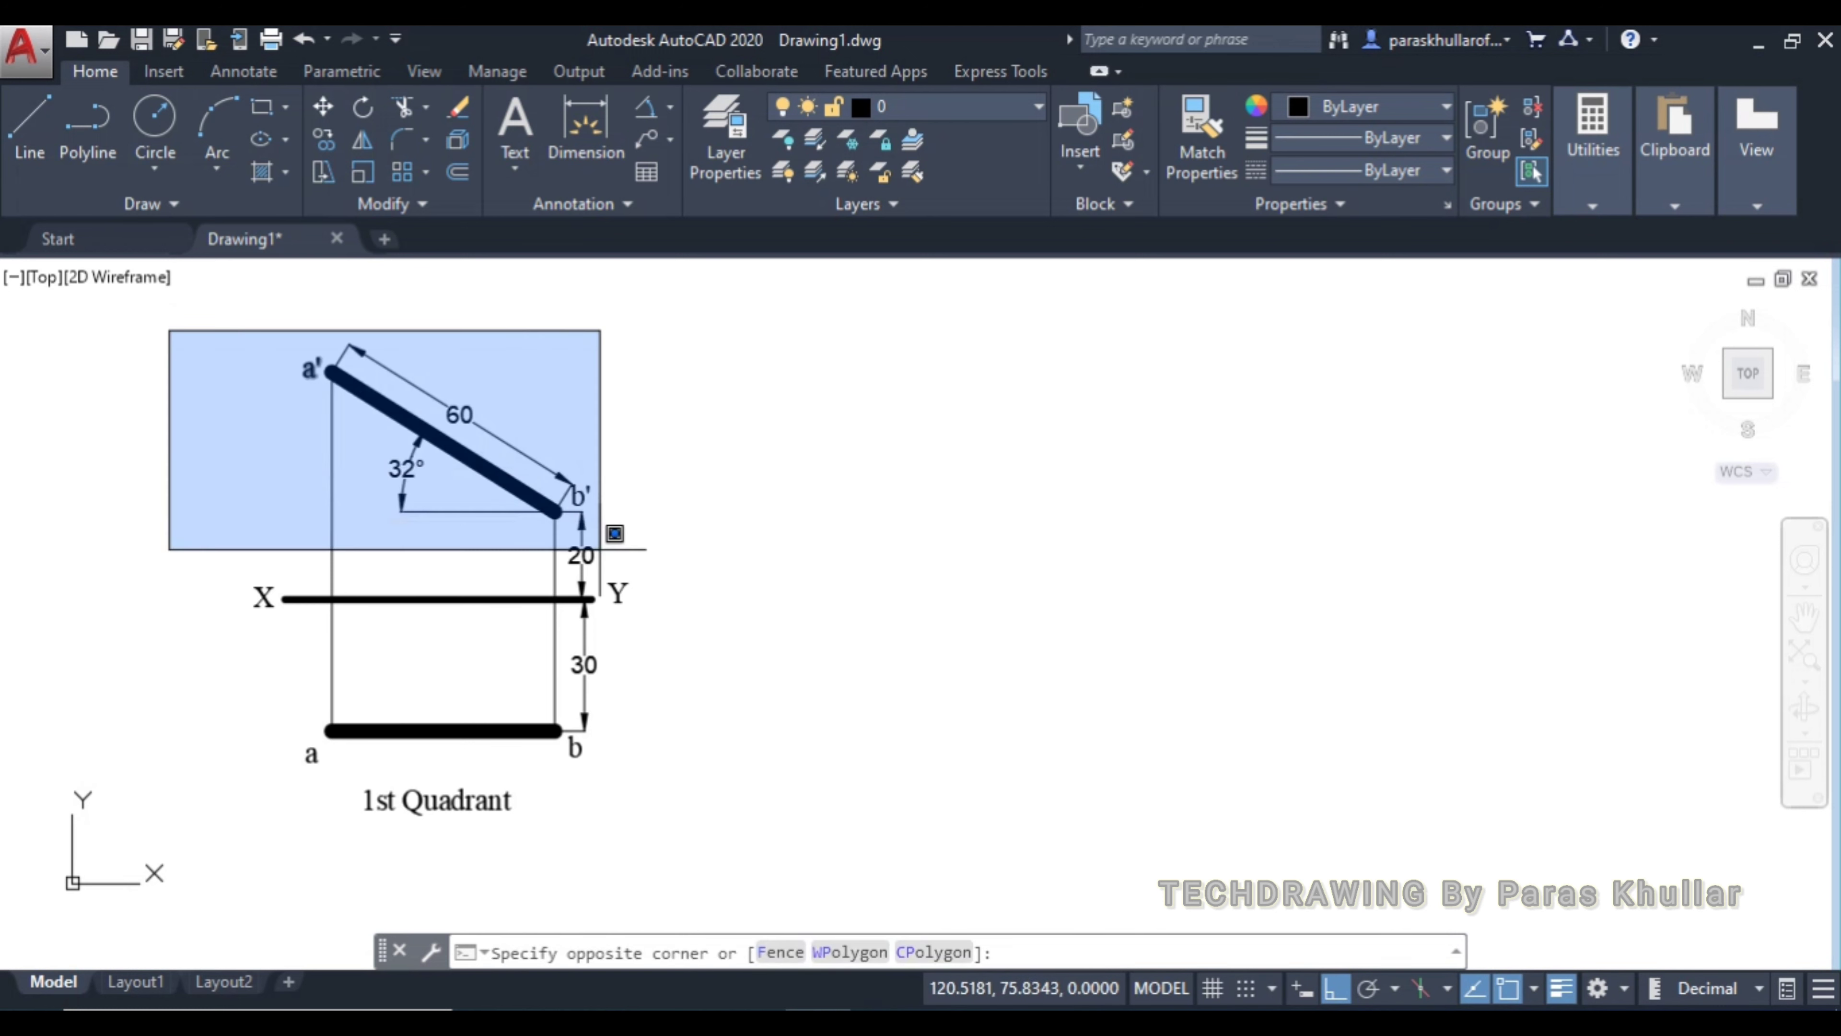
left_click(678, 765)
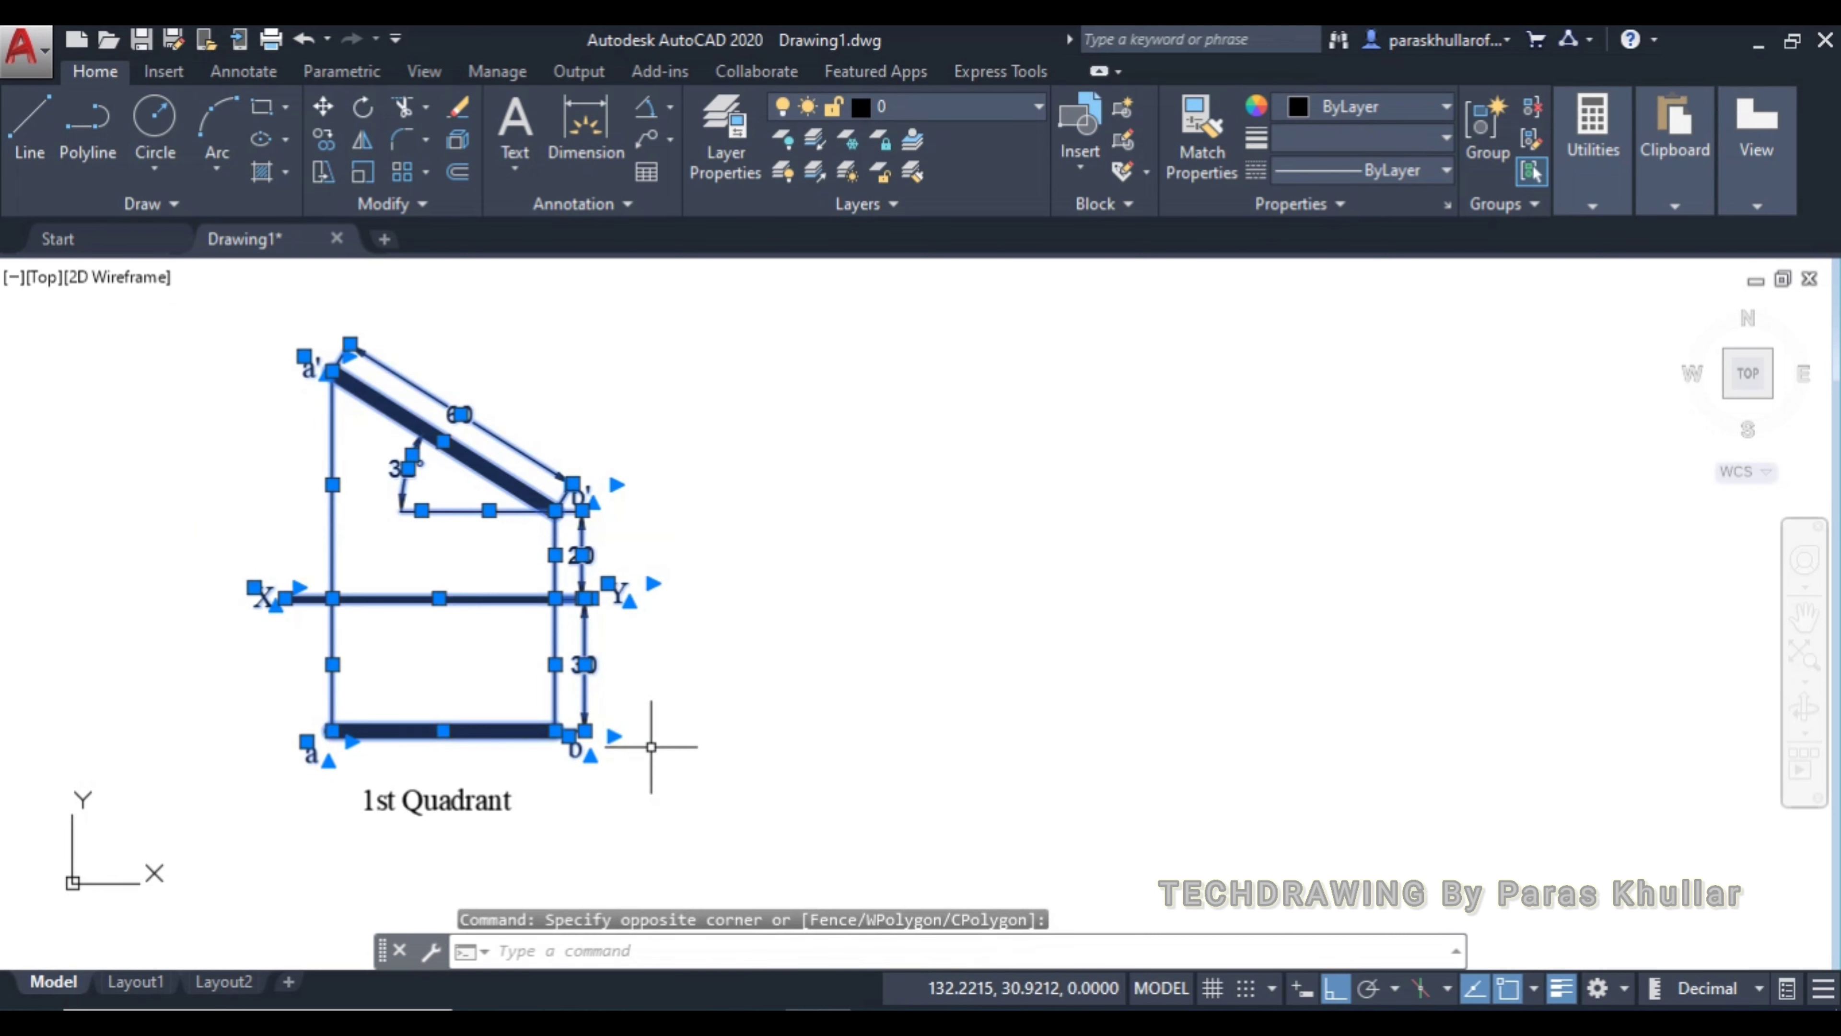
left_click(324, 141)
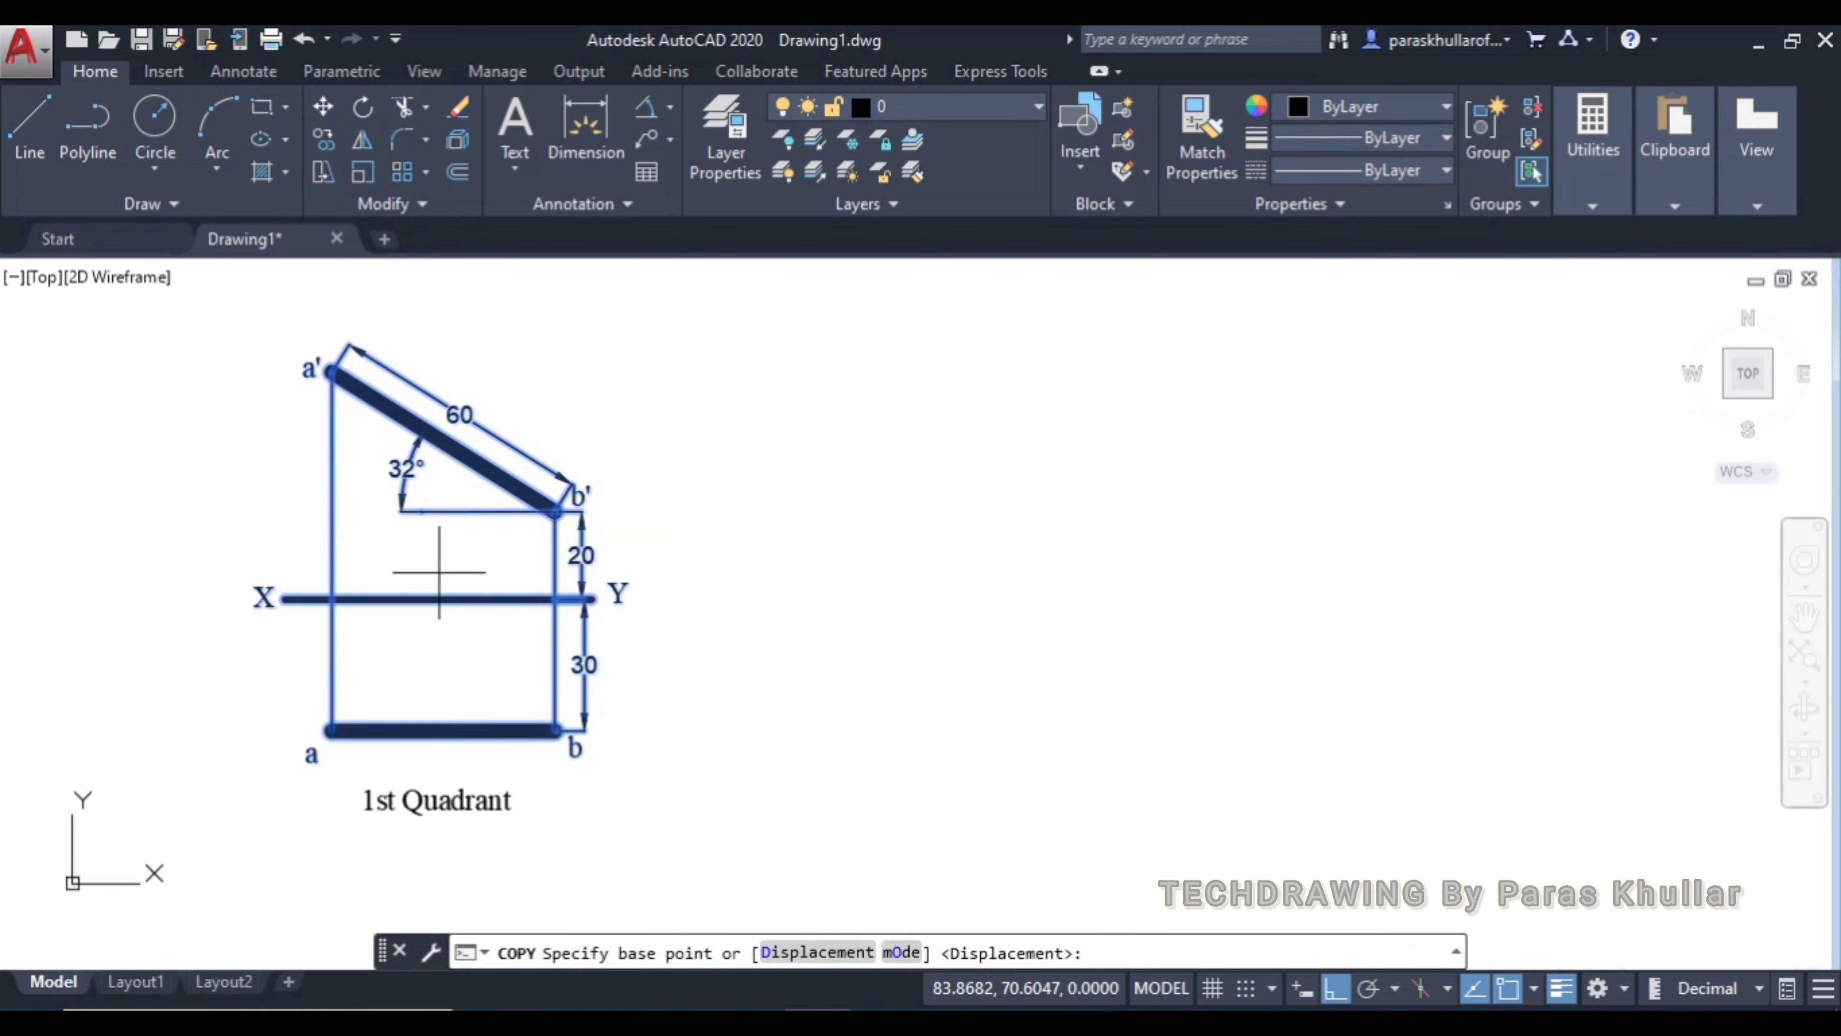
left_click(439, 598)
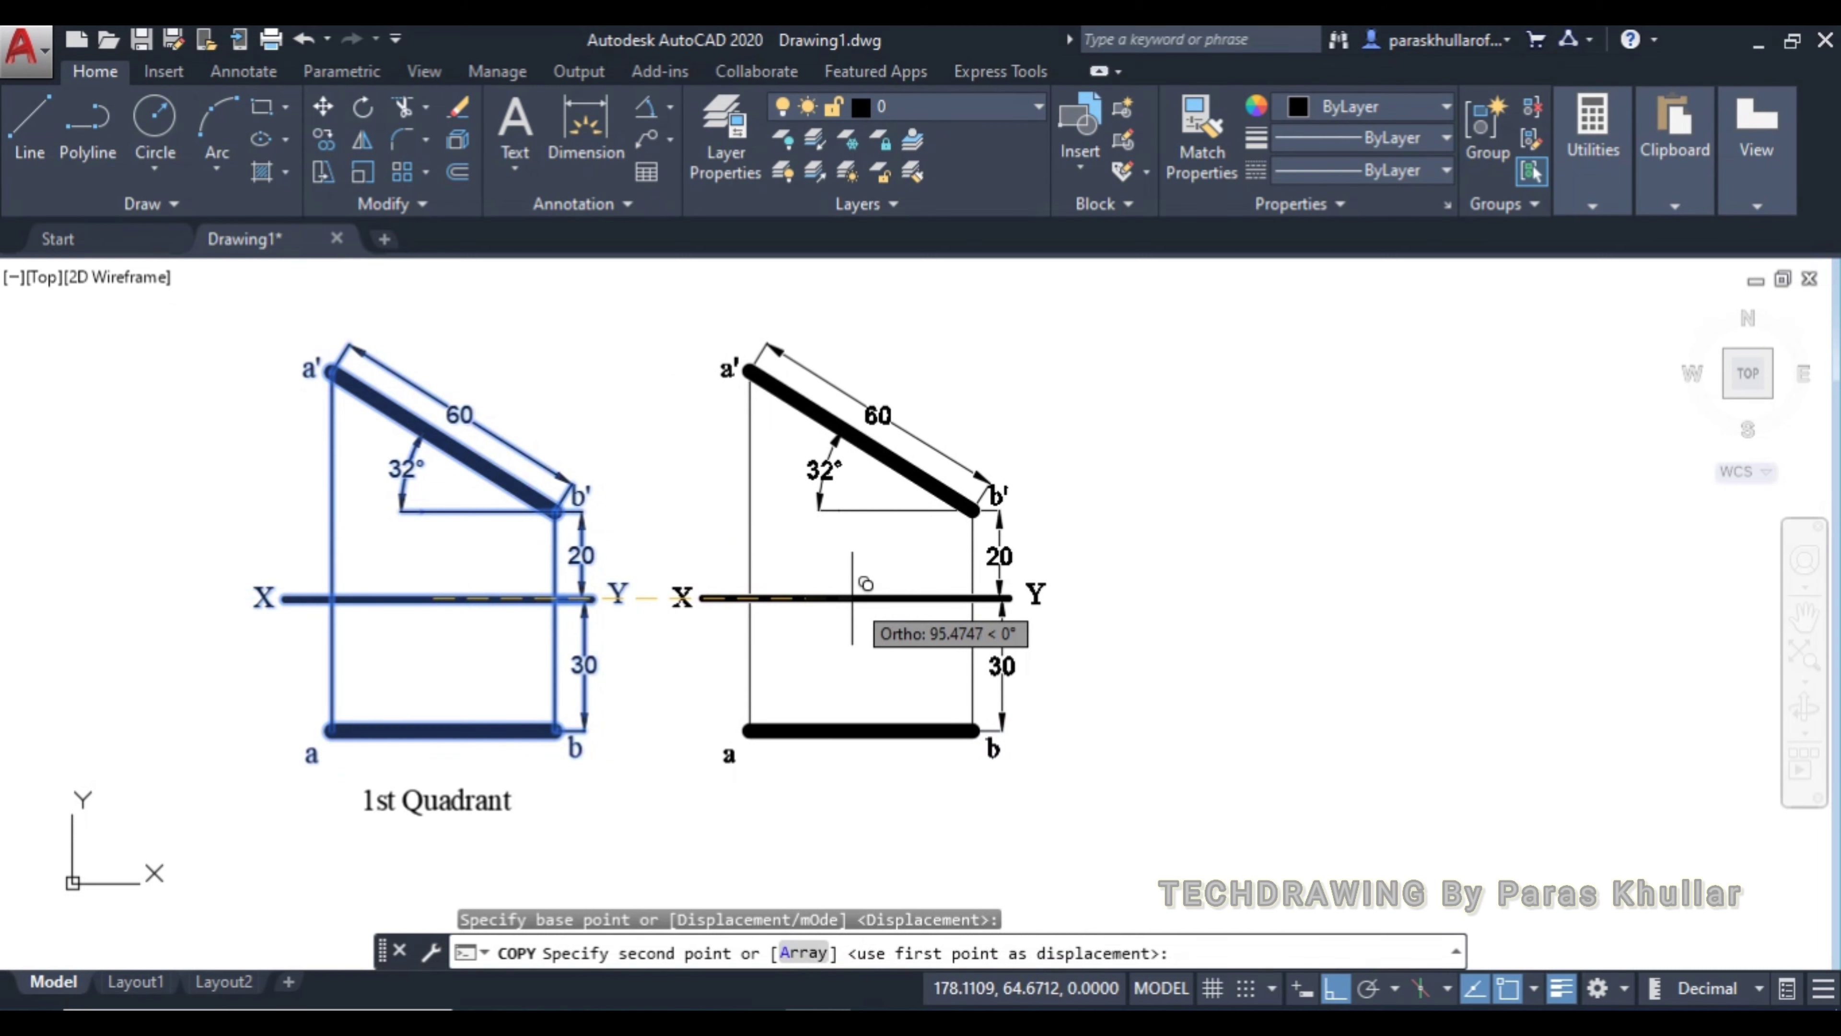
left_click(858, 598)
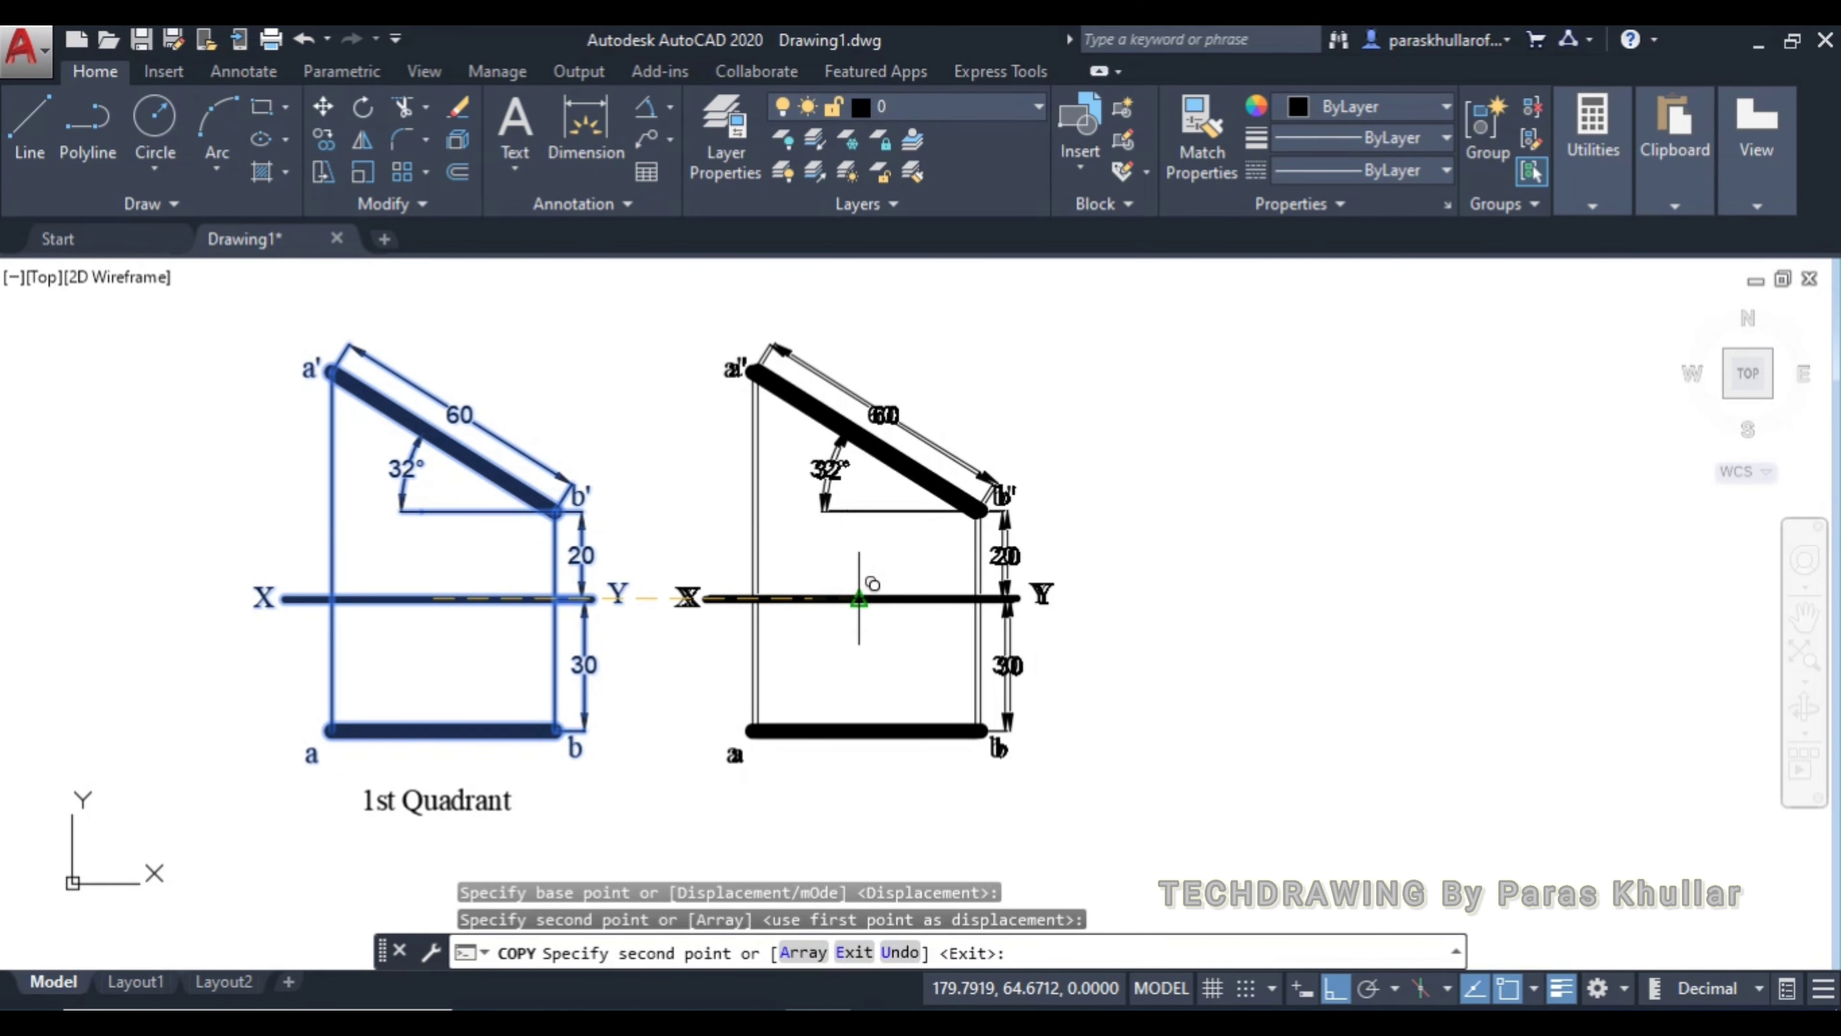
key("Escape")
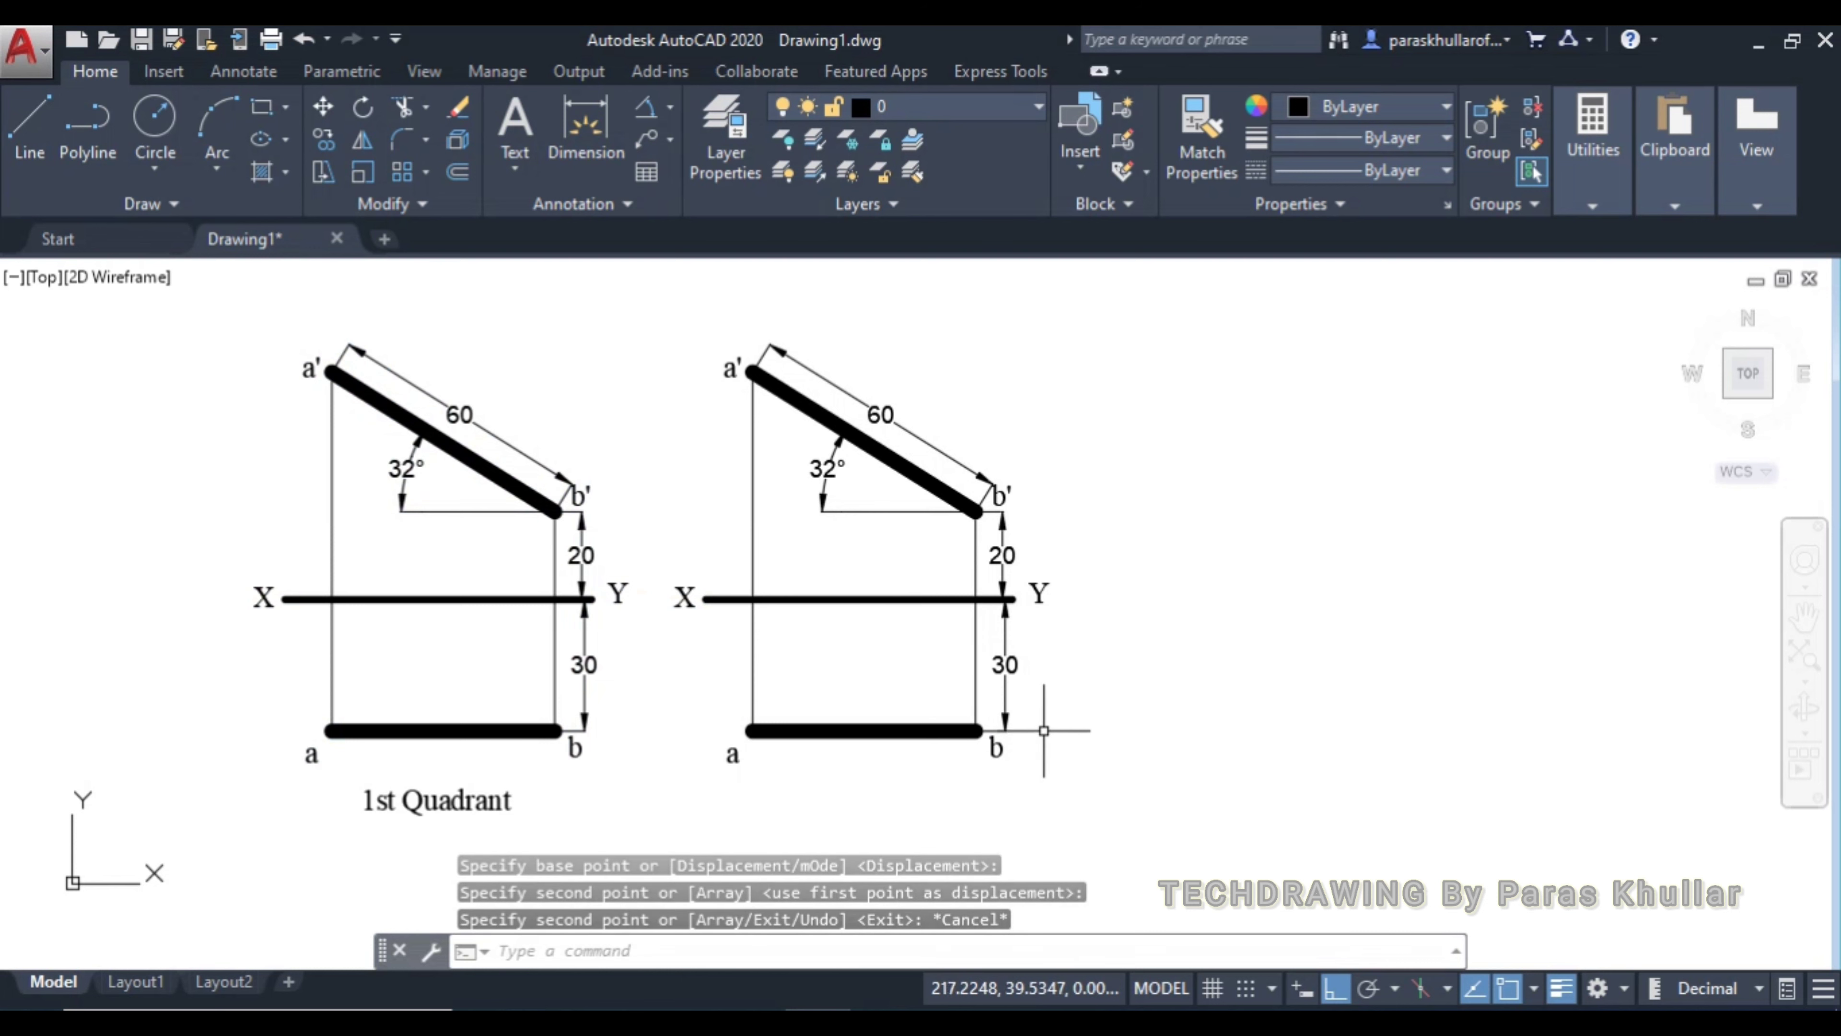
Mirror the copied figure's top view, with its projectors, labels and 30 dimension, about line XY and erase the source objects
left_click(1071, 792)
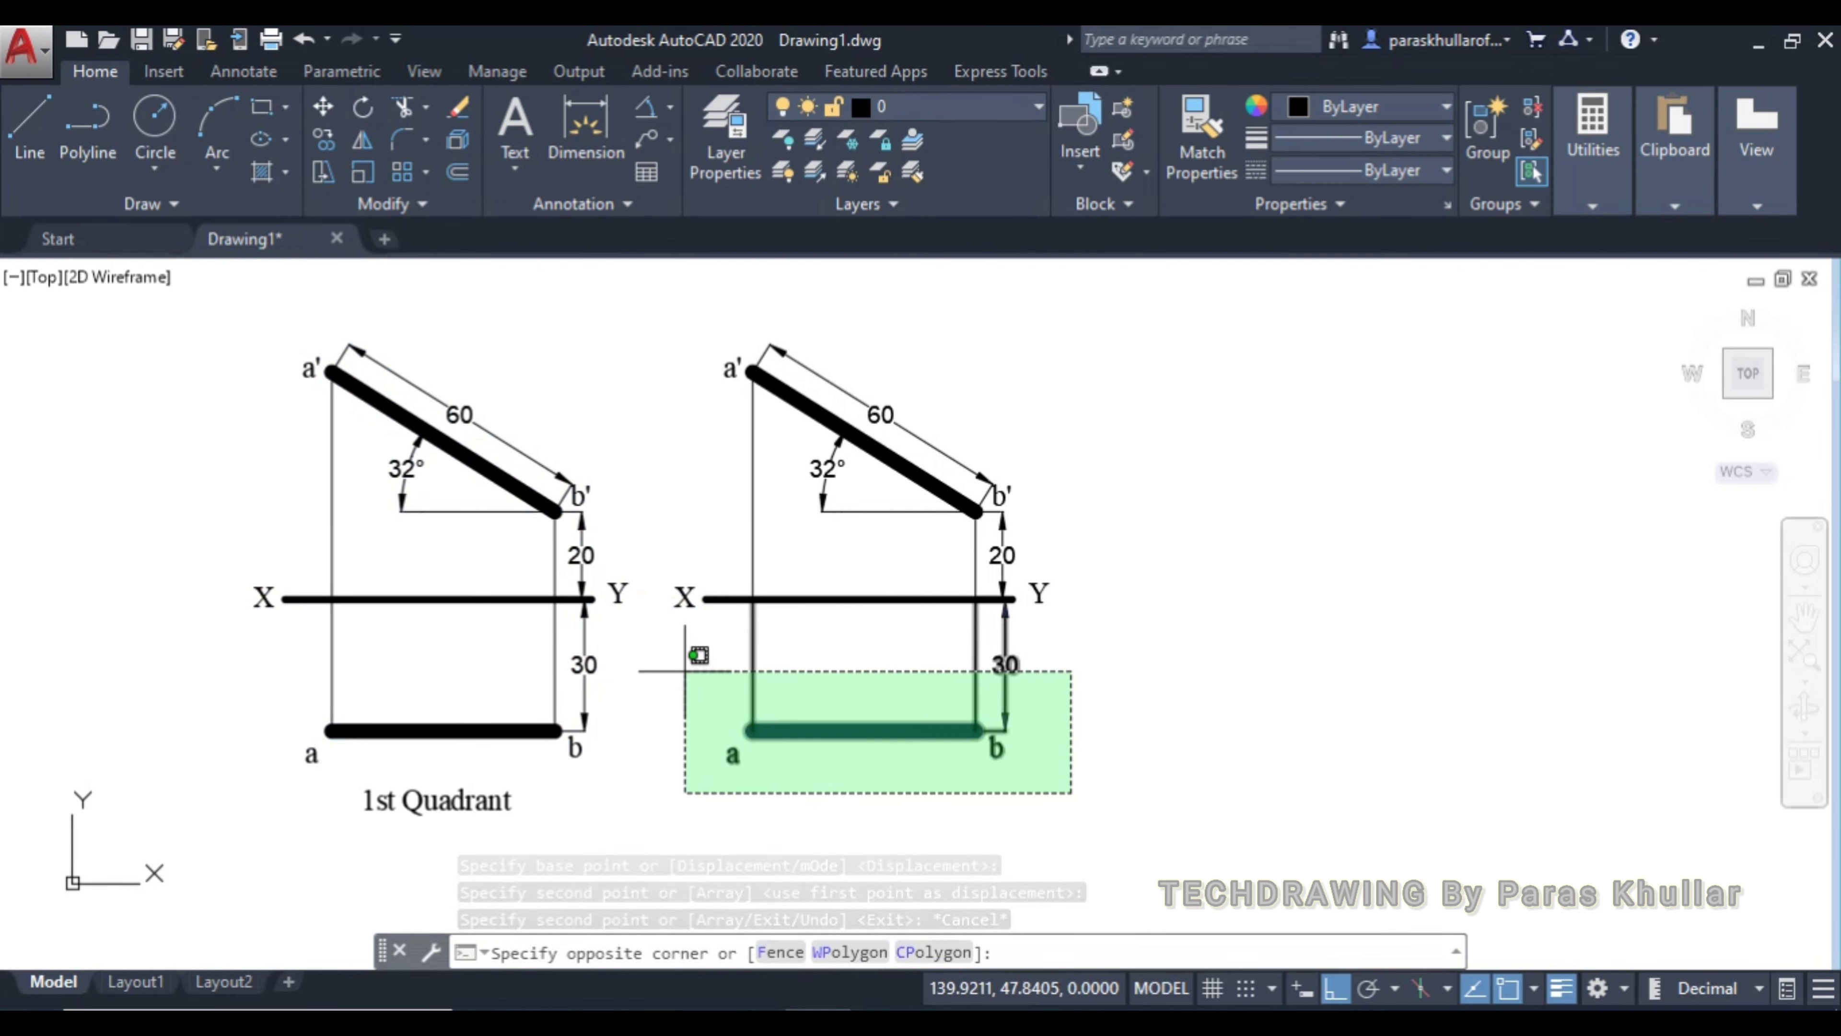
left_click(680, 649)
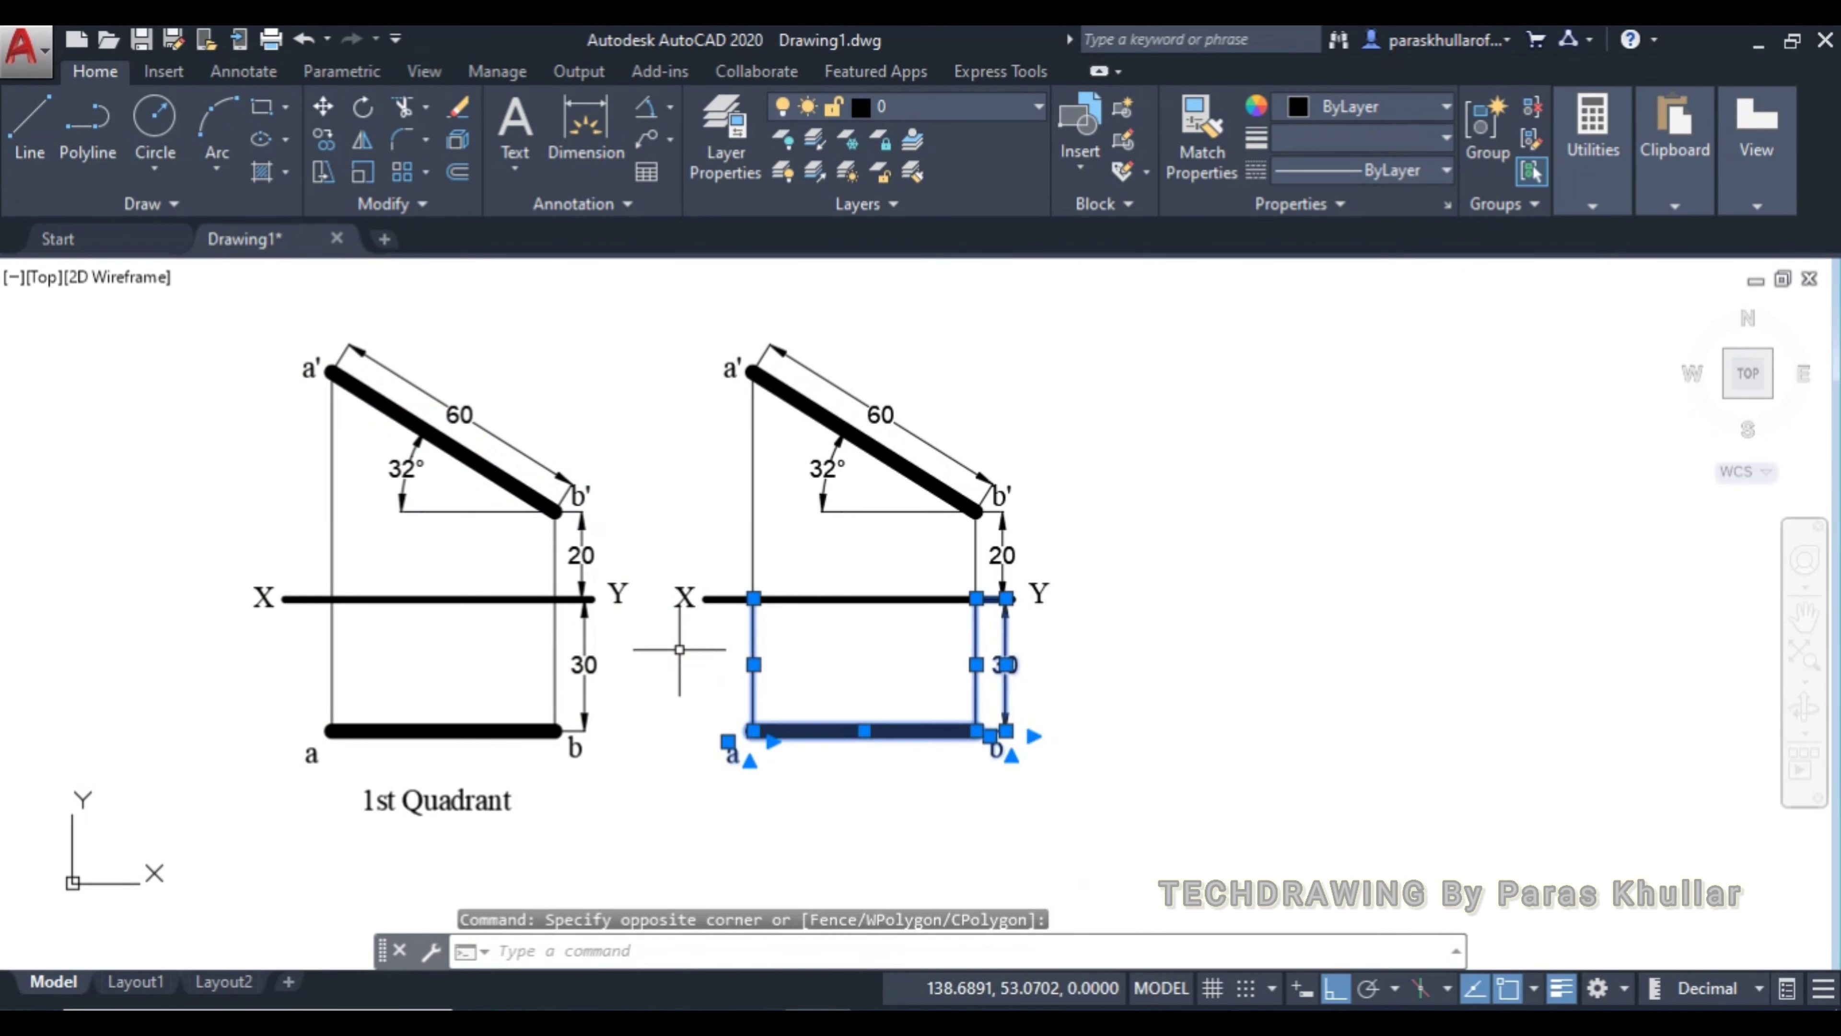
left_click(363, 142)
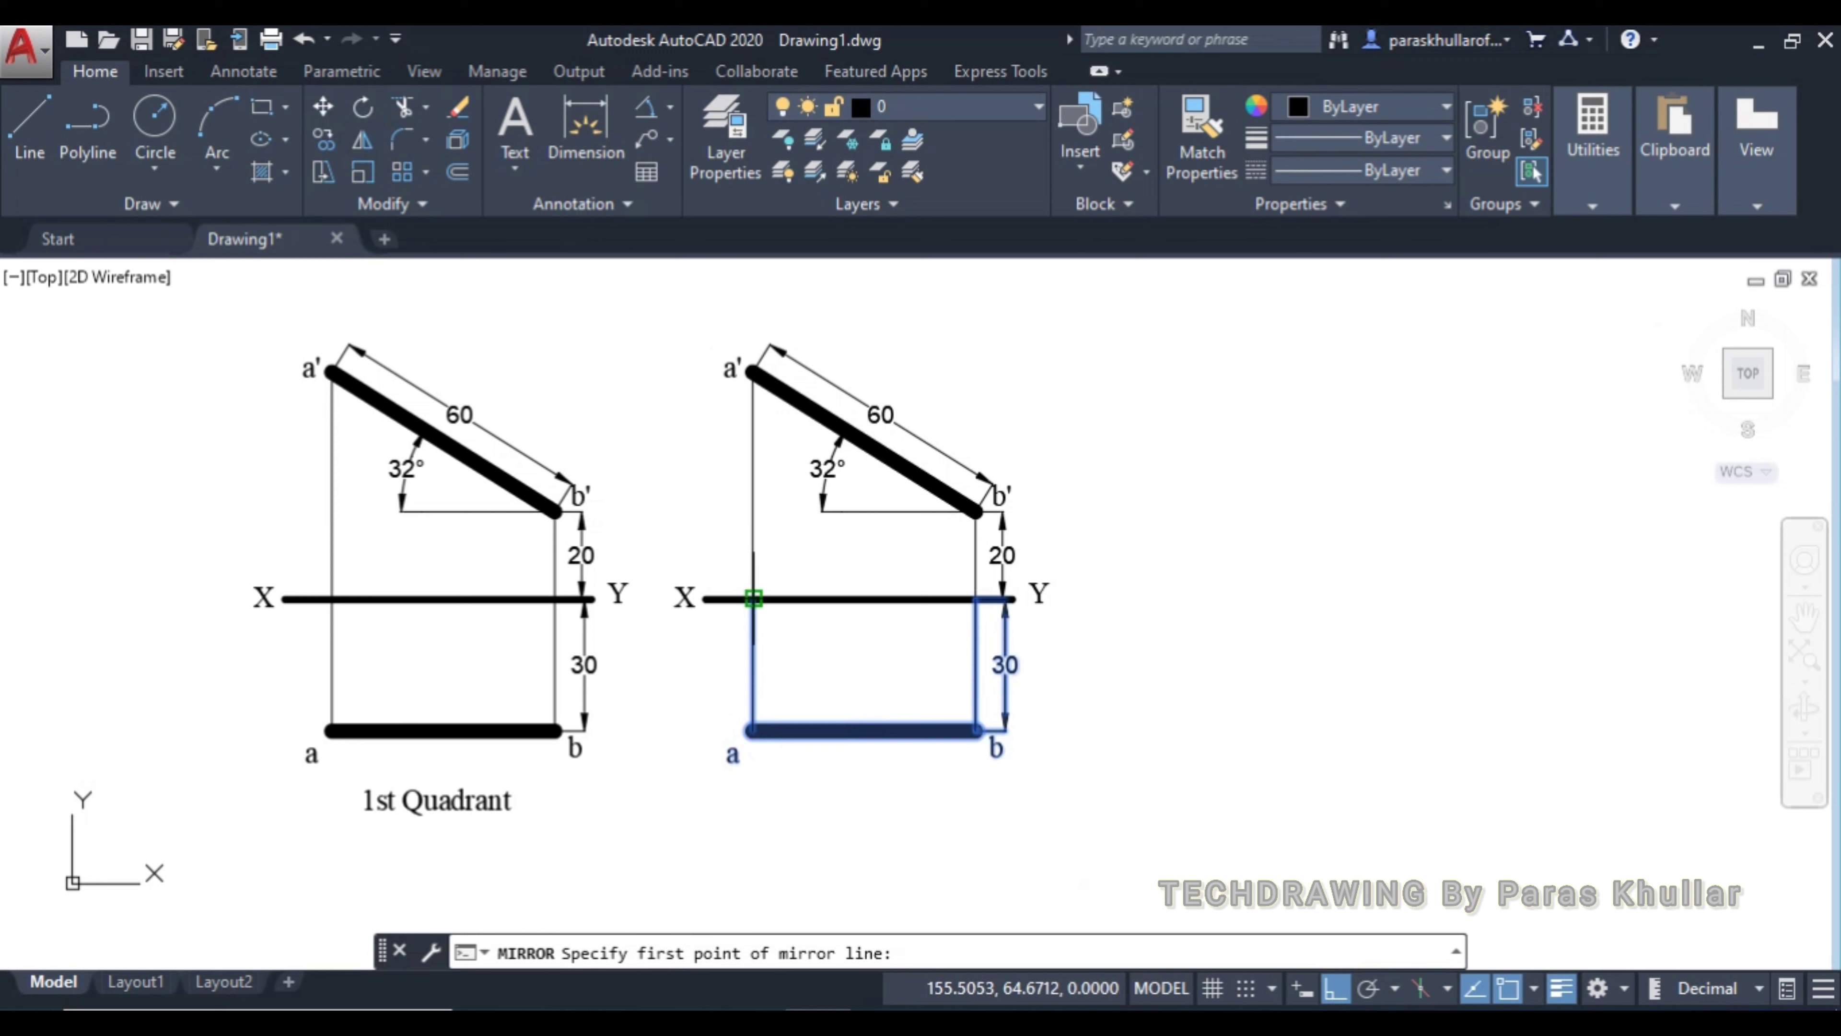
left_click(754, 598)
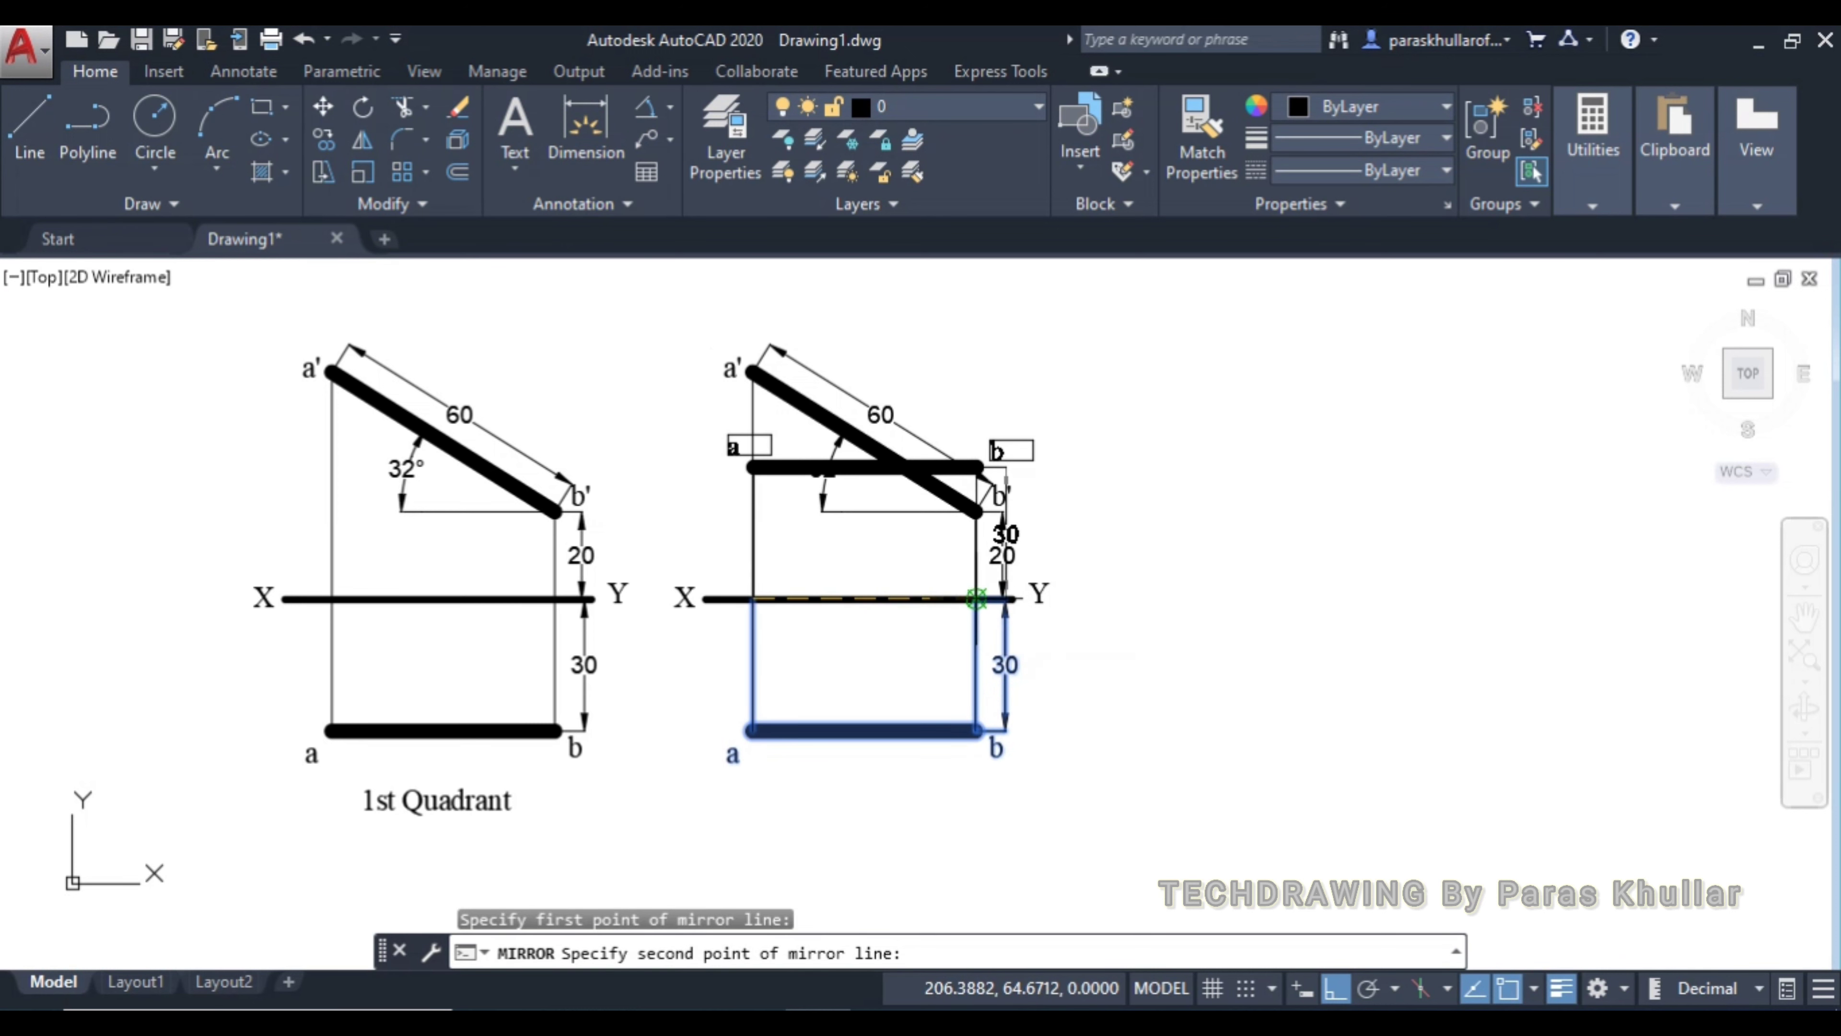
left_click(976, 599)
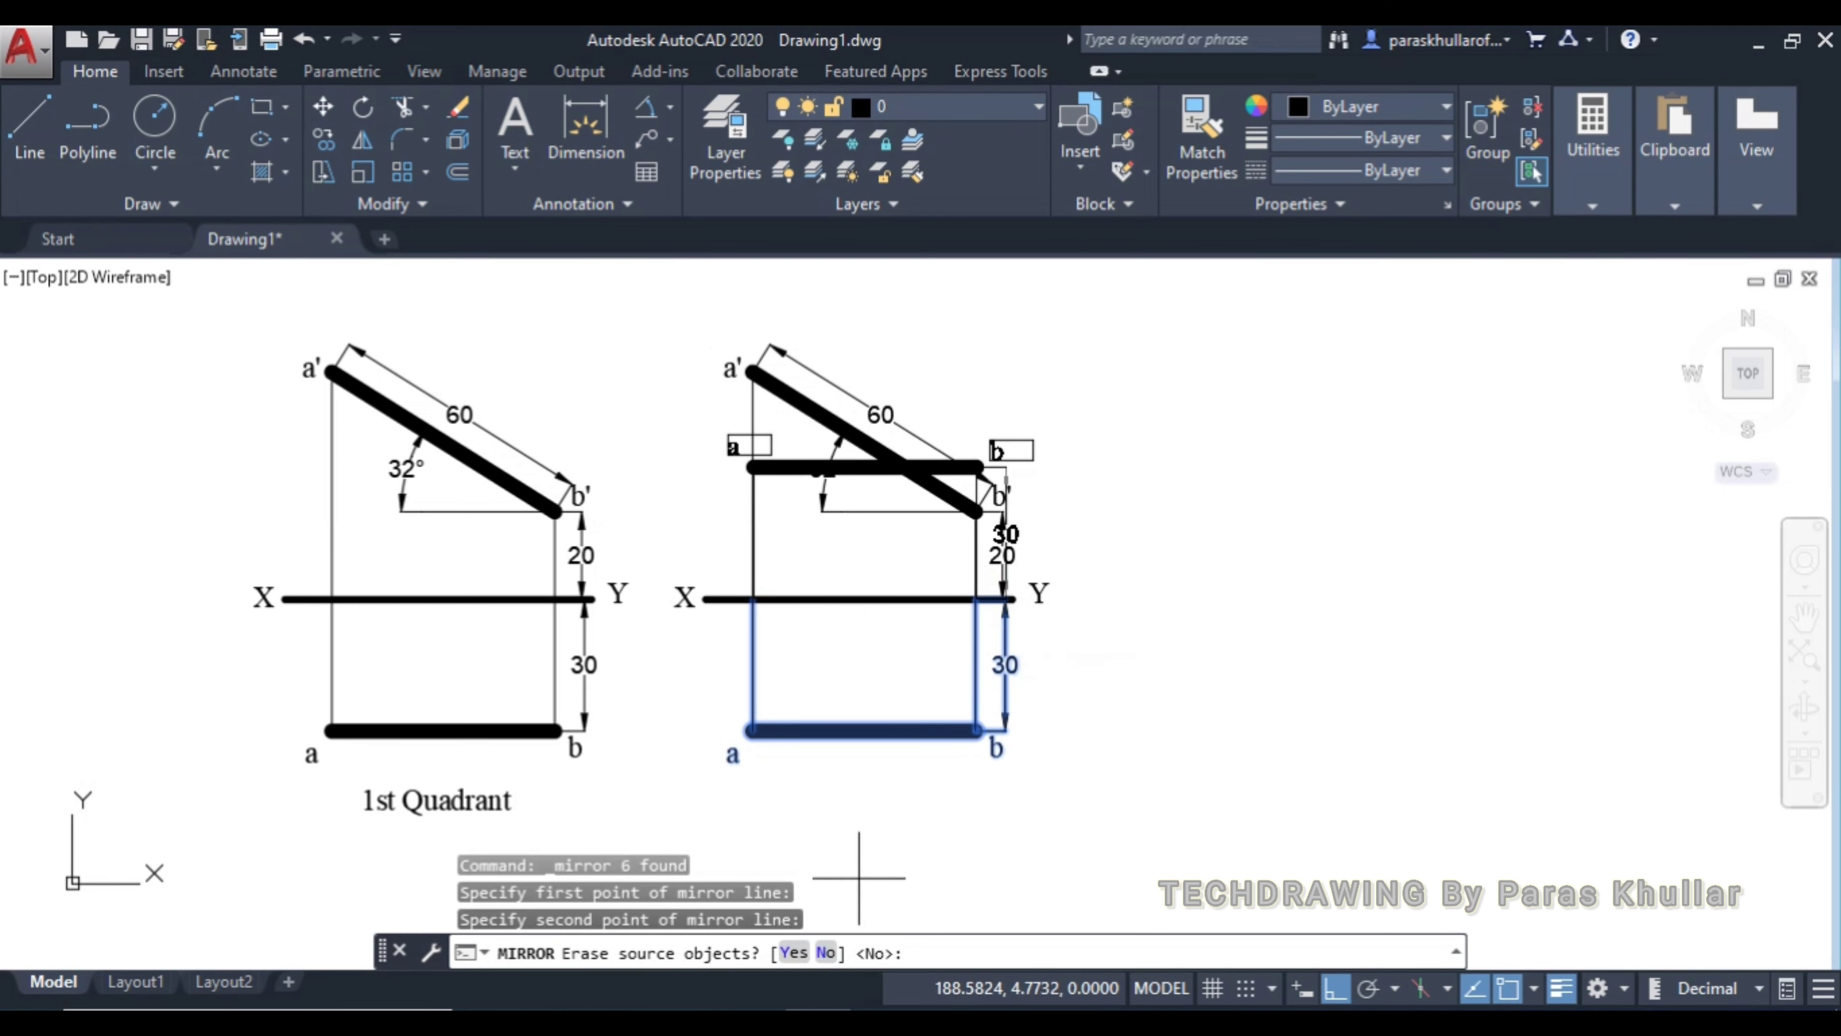
left_click(793, 952)
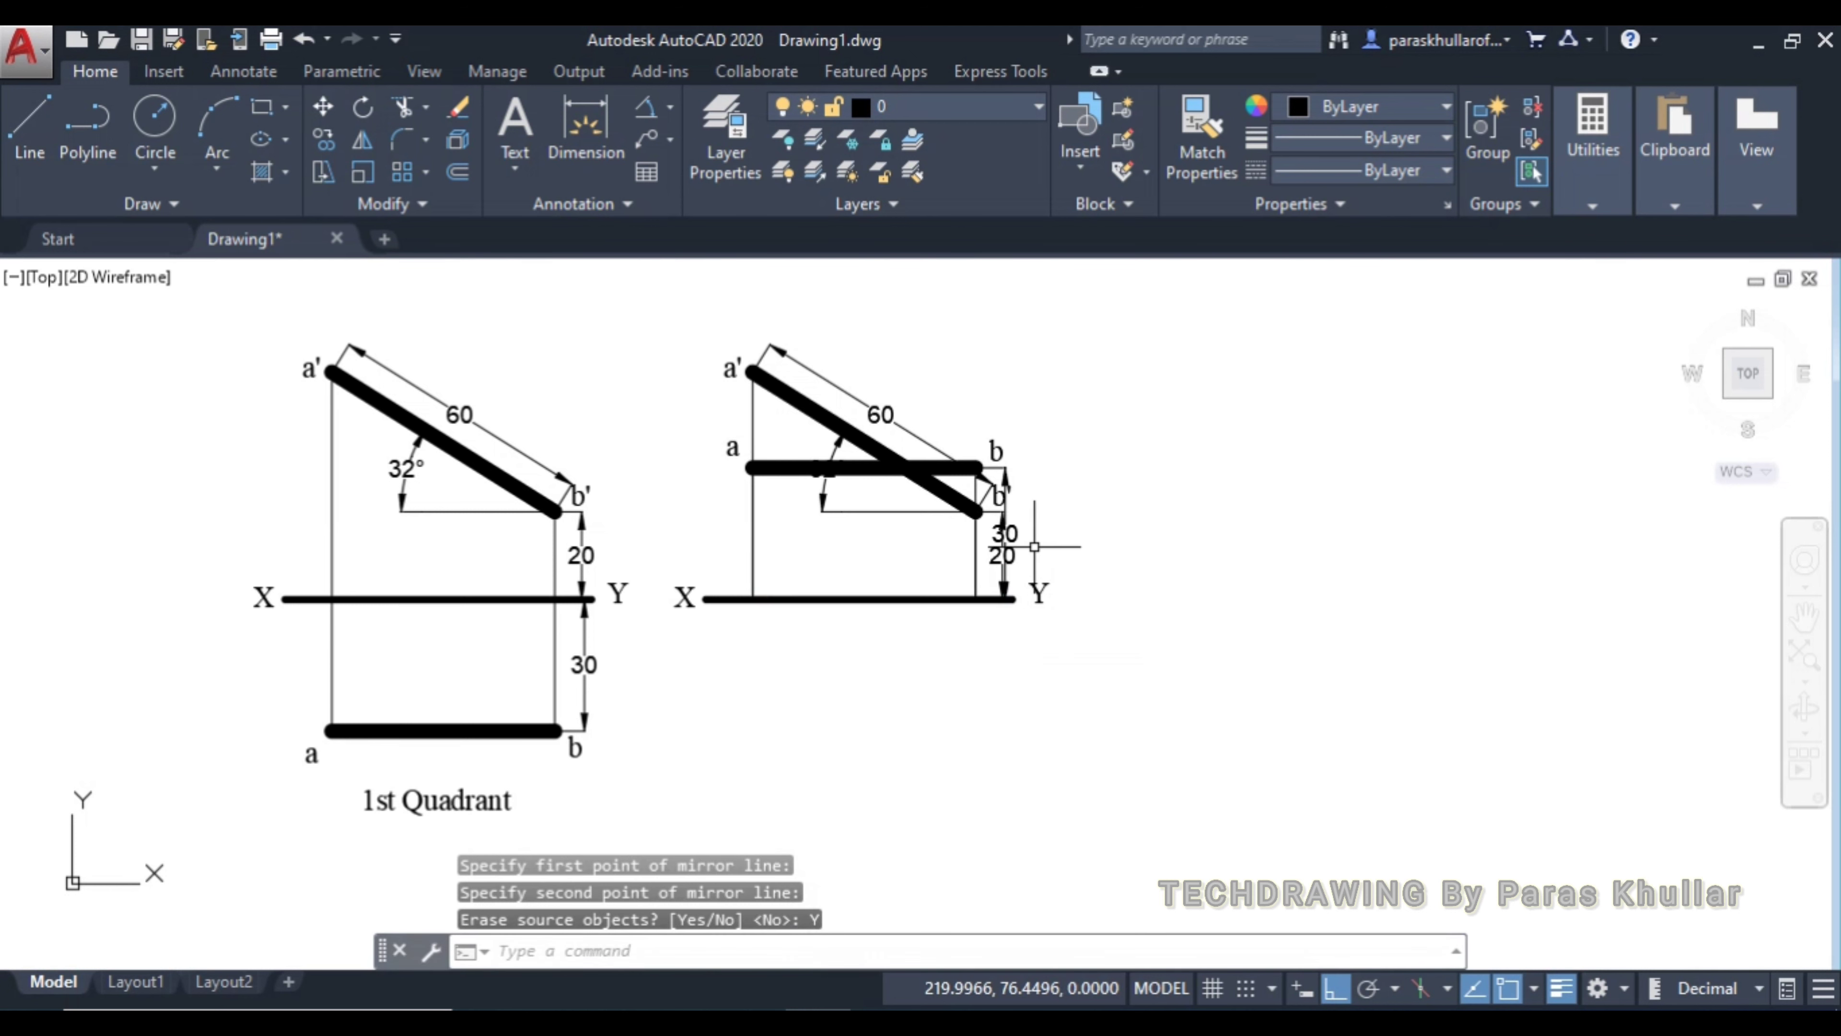
Move the Y and X labels of the copied figure slightly below the ends of its reference line
left_click(1038, 592)
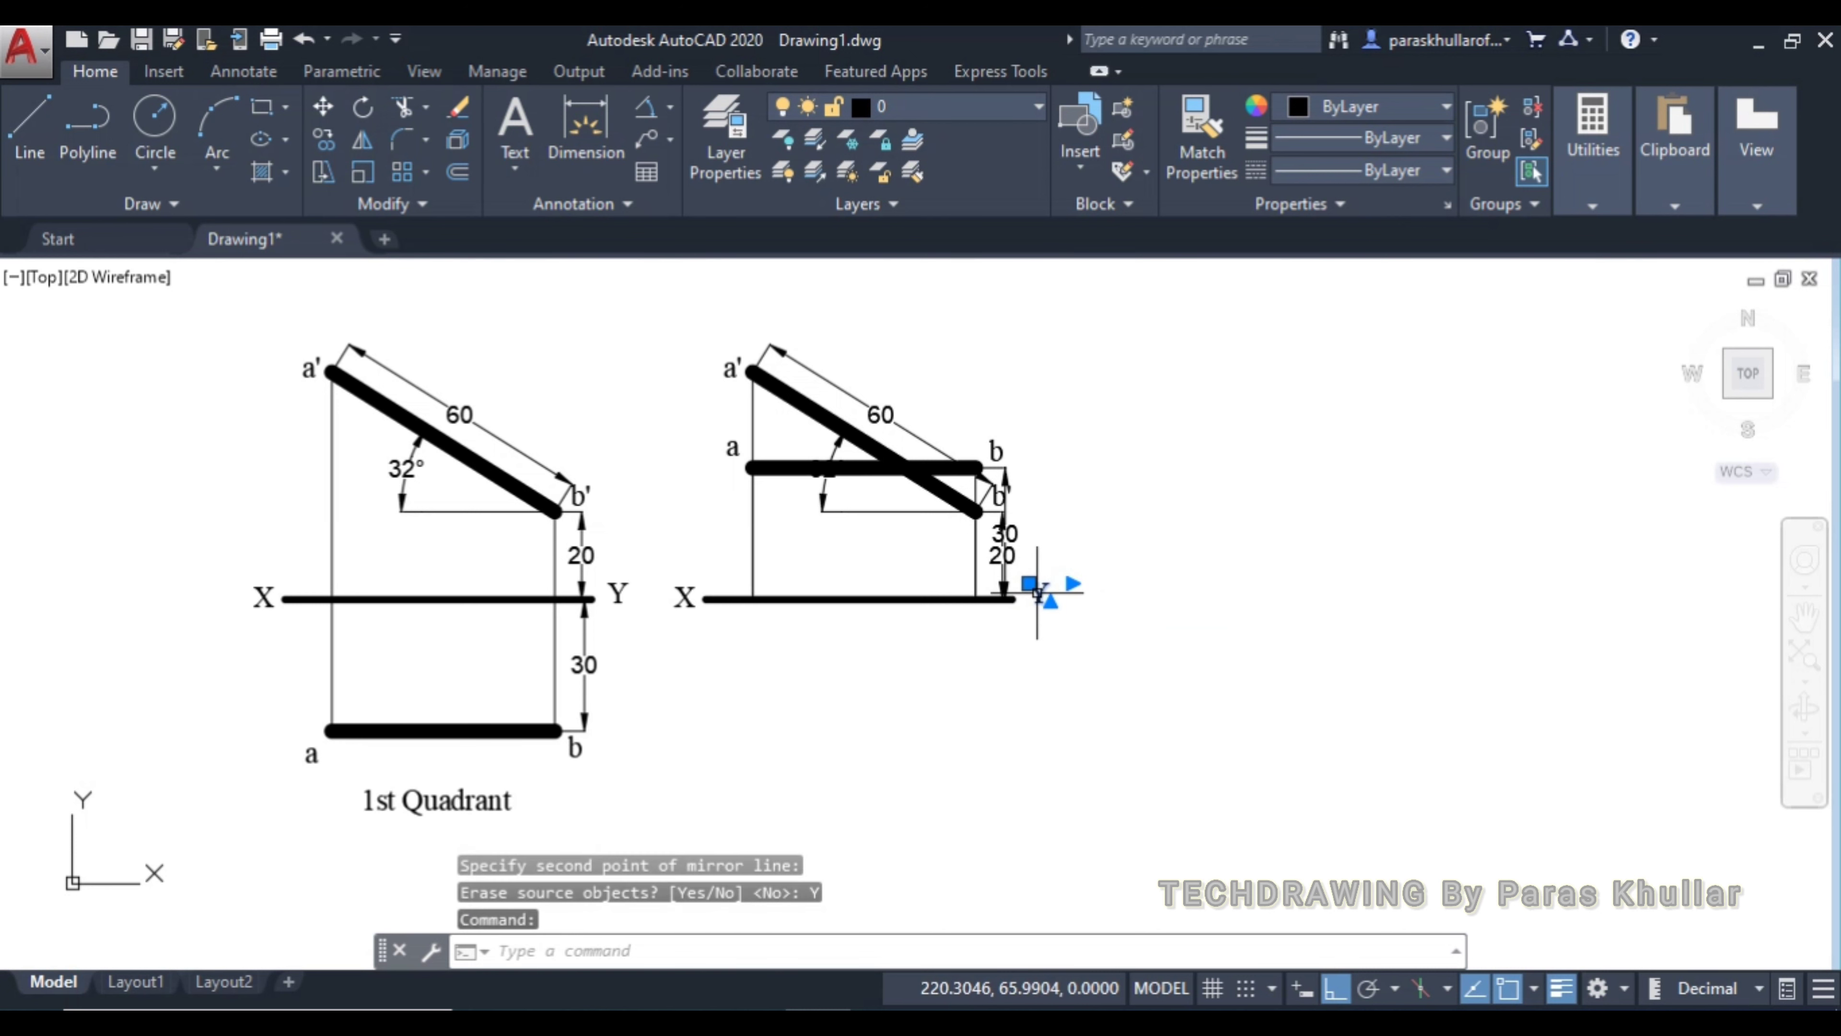
mouse_move(1038, 591)
left_mouse_down()
mouse_move(1040, 627)
mouse_move(1026, 616)
left_mouse_up()
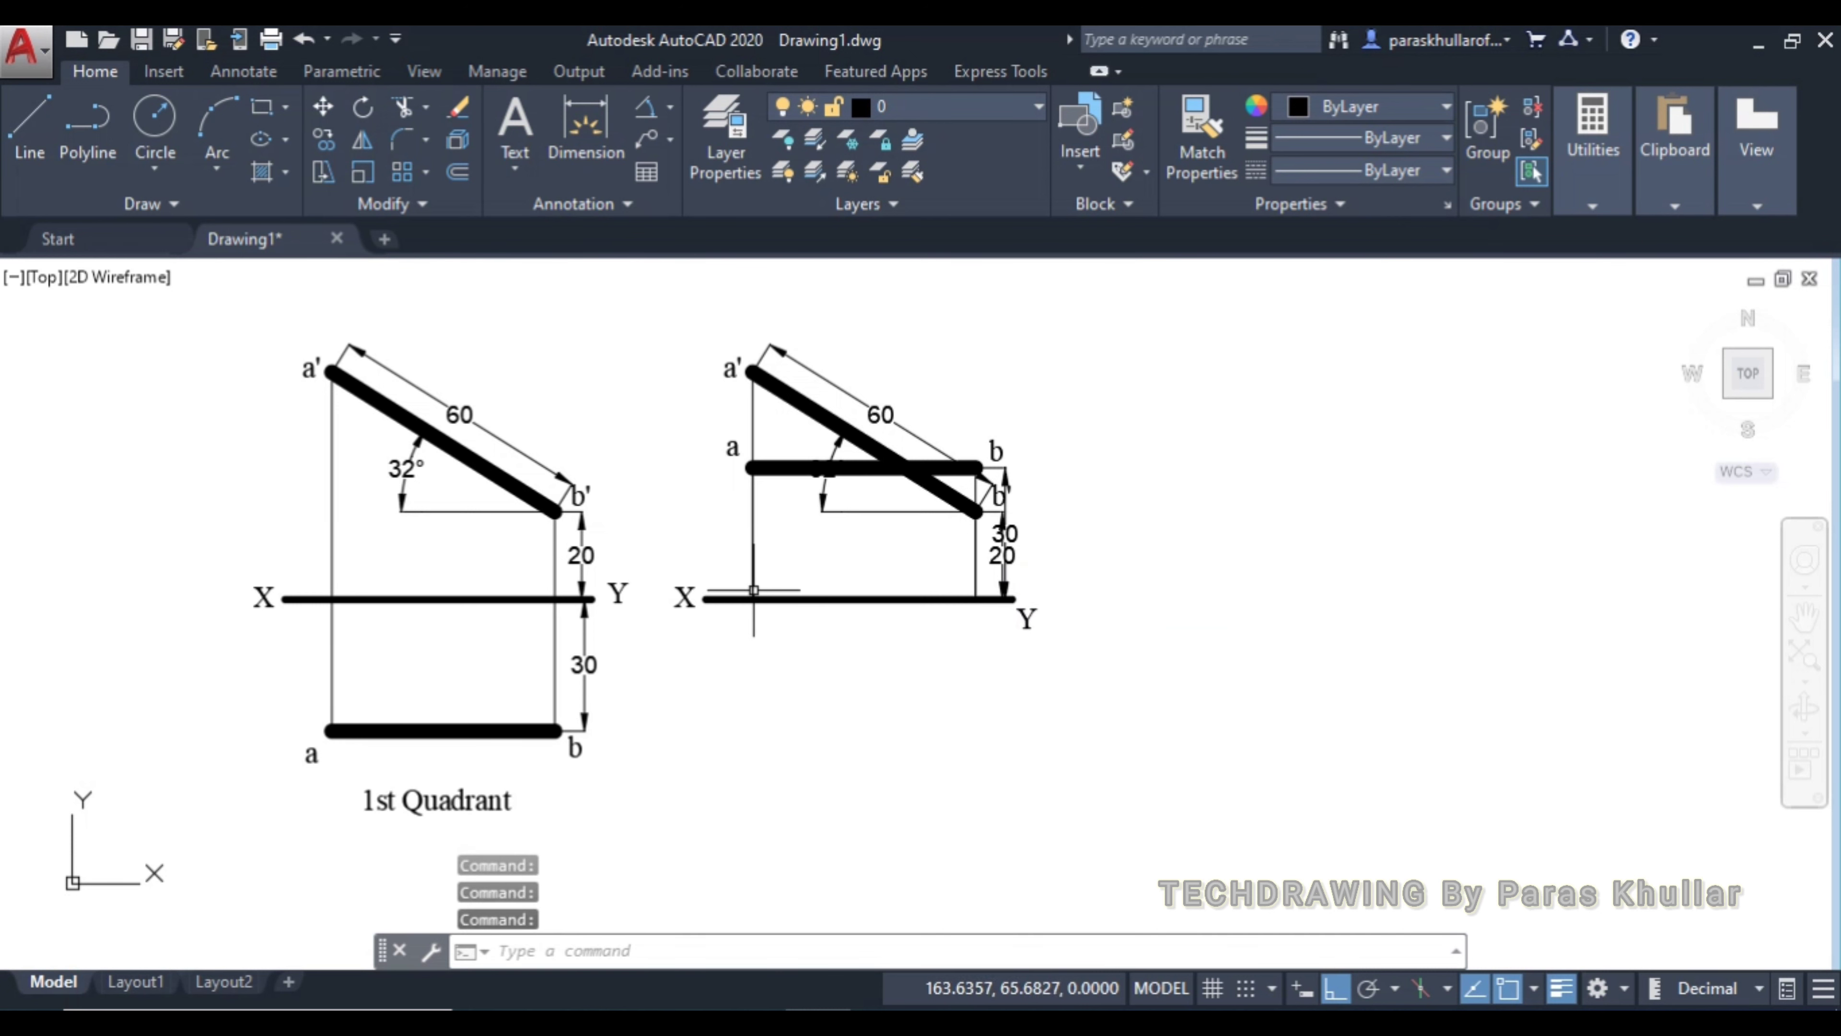
left_click(686, 592)
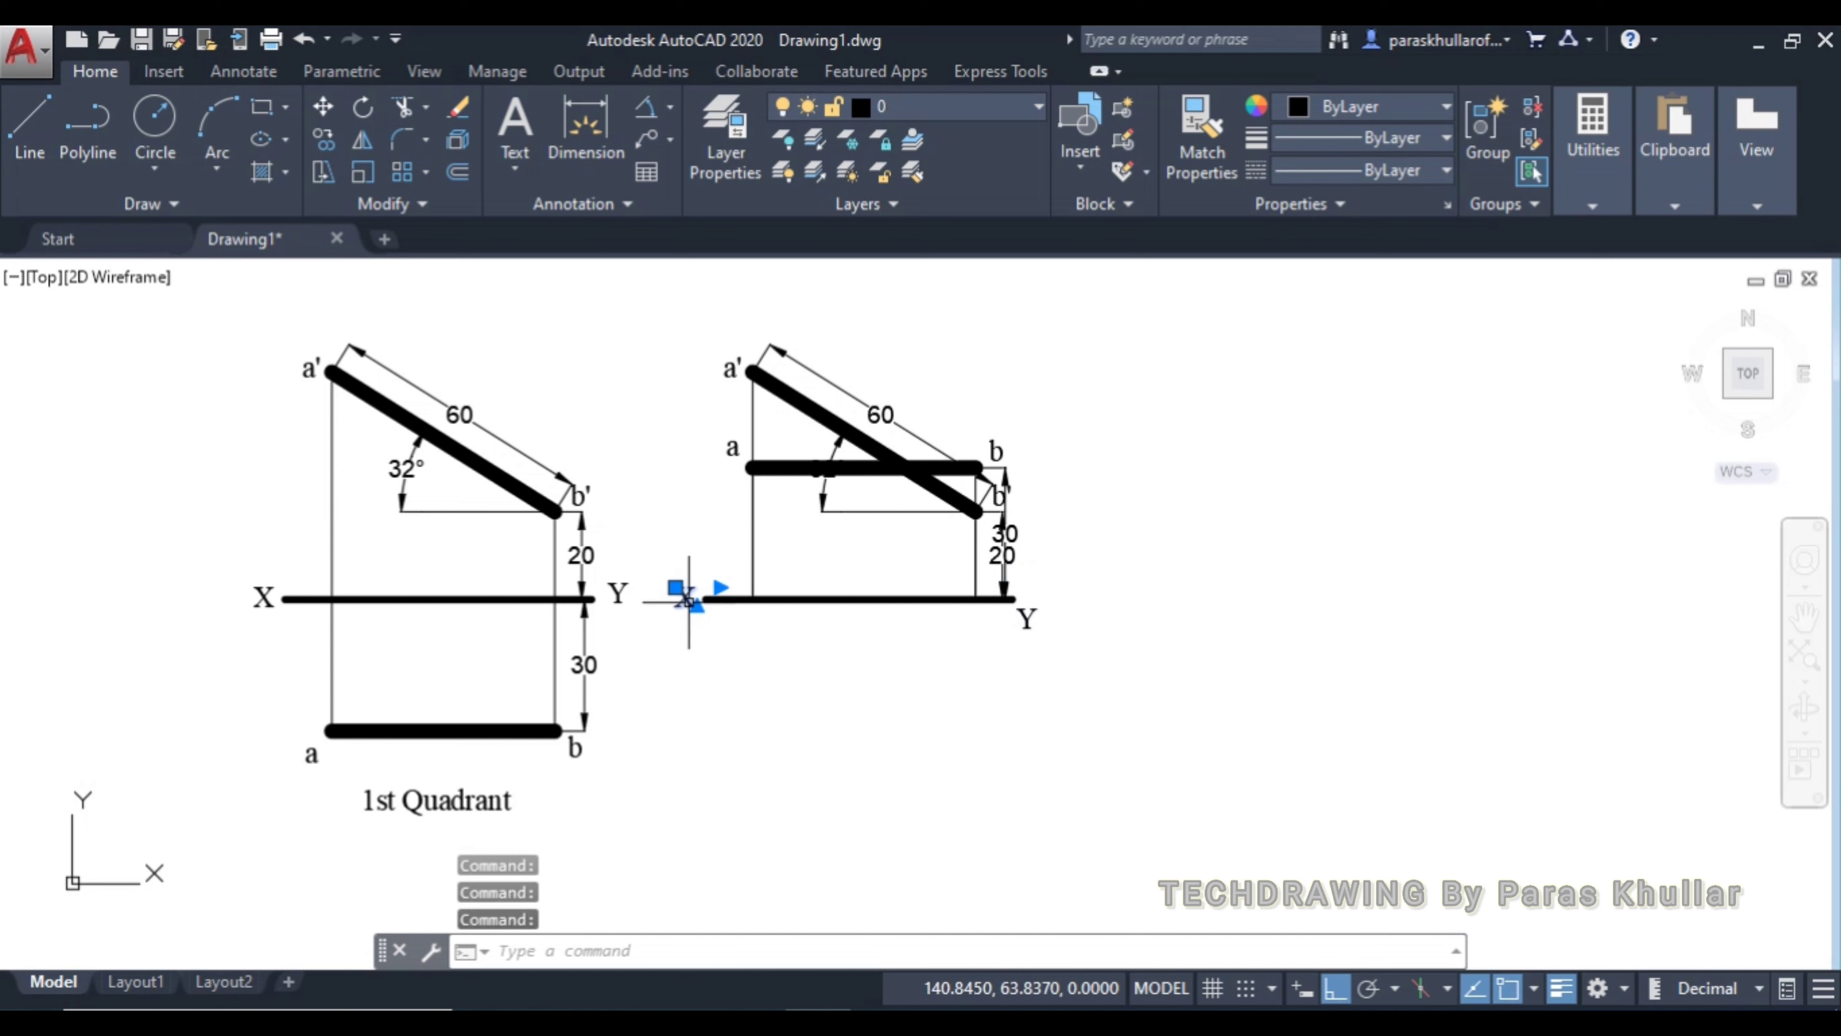
left_click_drag(686, 591, 692, 624)
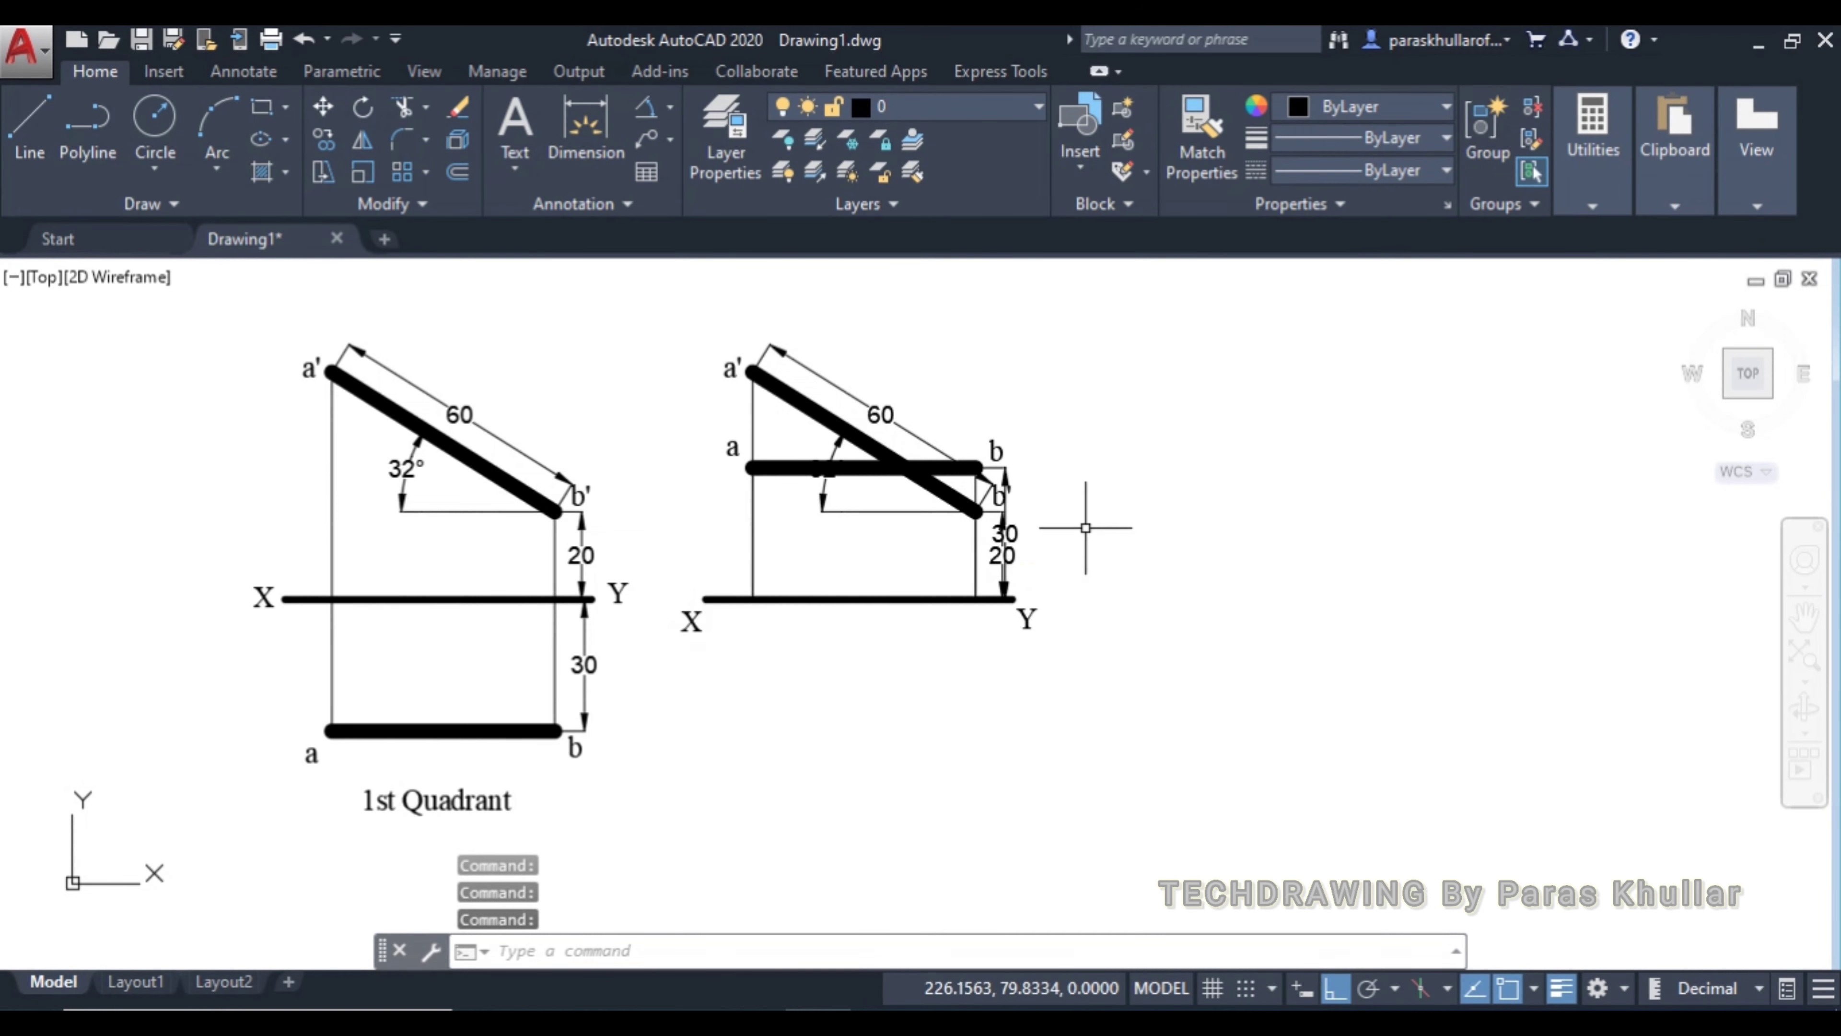
Shift the mirrored 30 dimension in the copied figure farther right, clear of the 20 dimension
left_click(1016, 531)
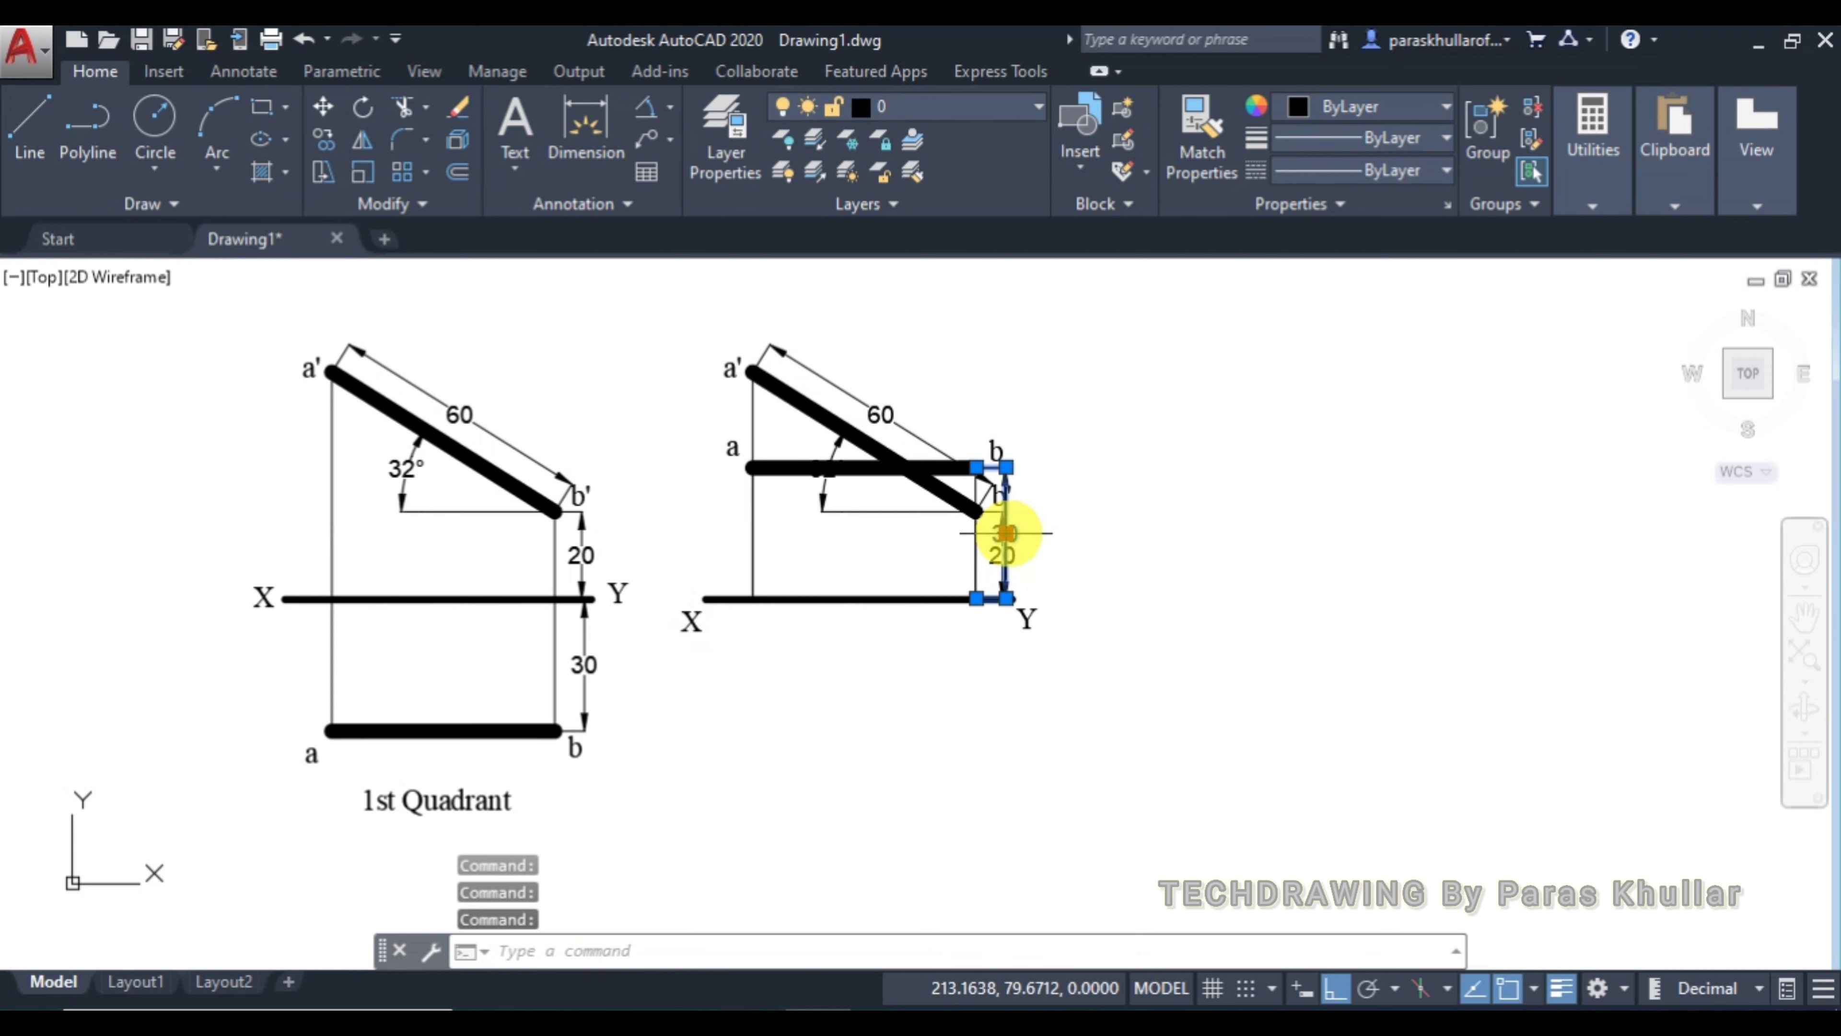
left_click(1005, 533)
left_click(1041, 537)
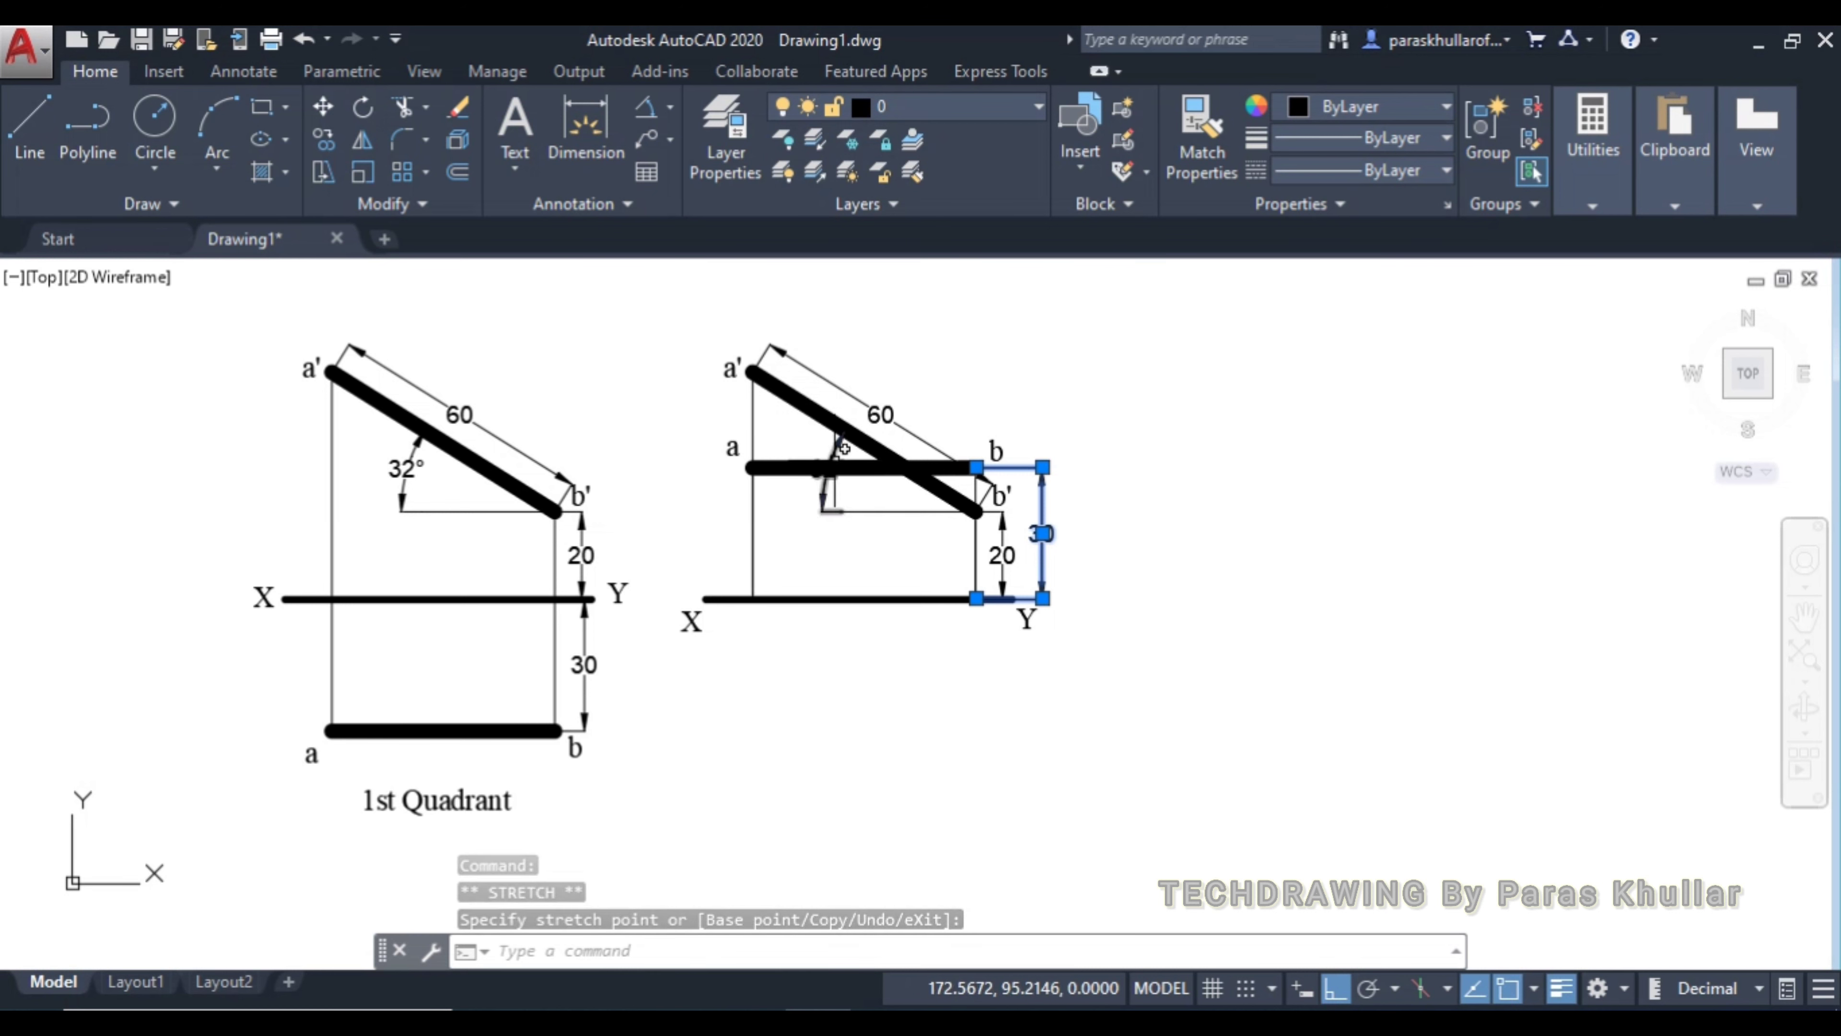
Reposition the 32° angle dimension of the second figure outside the front view, beyond the a' end of the inclined line
left_click(836, 454)
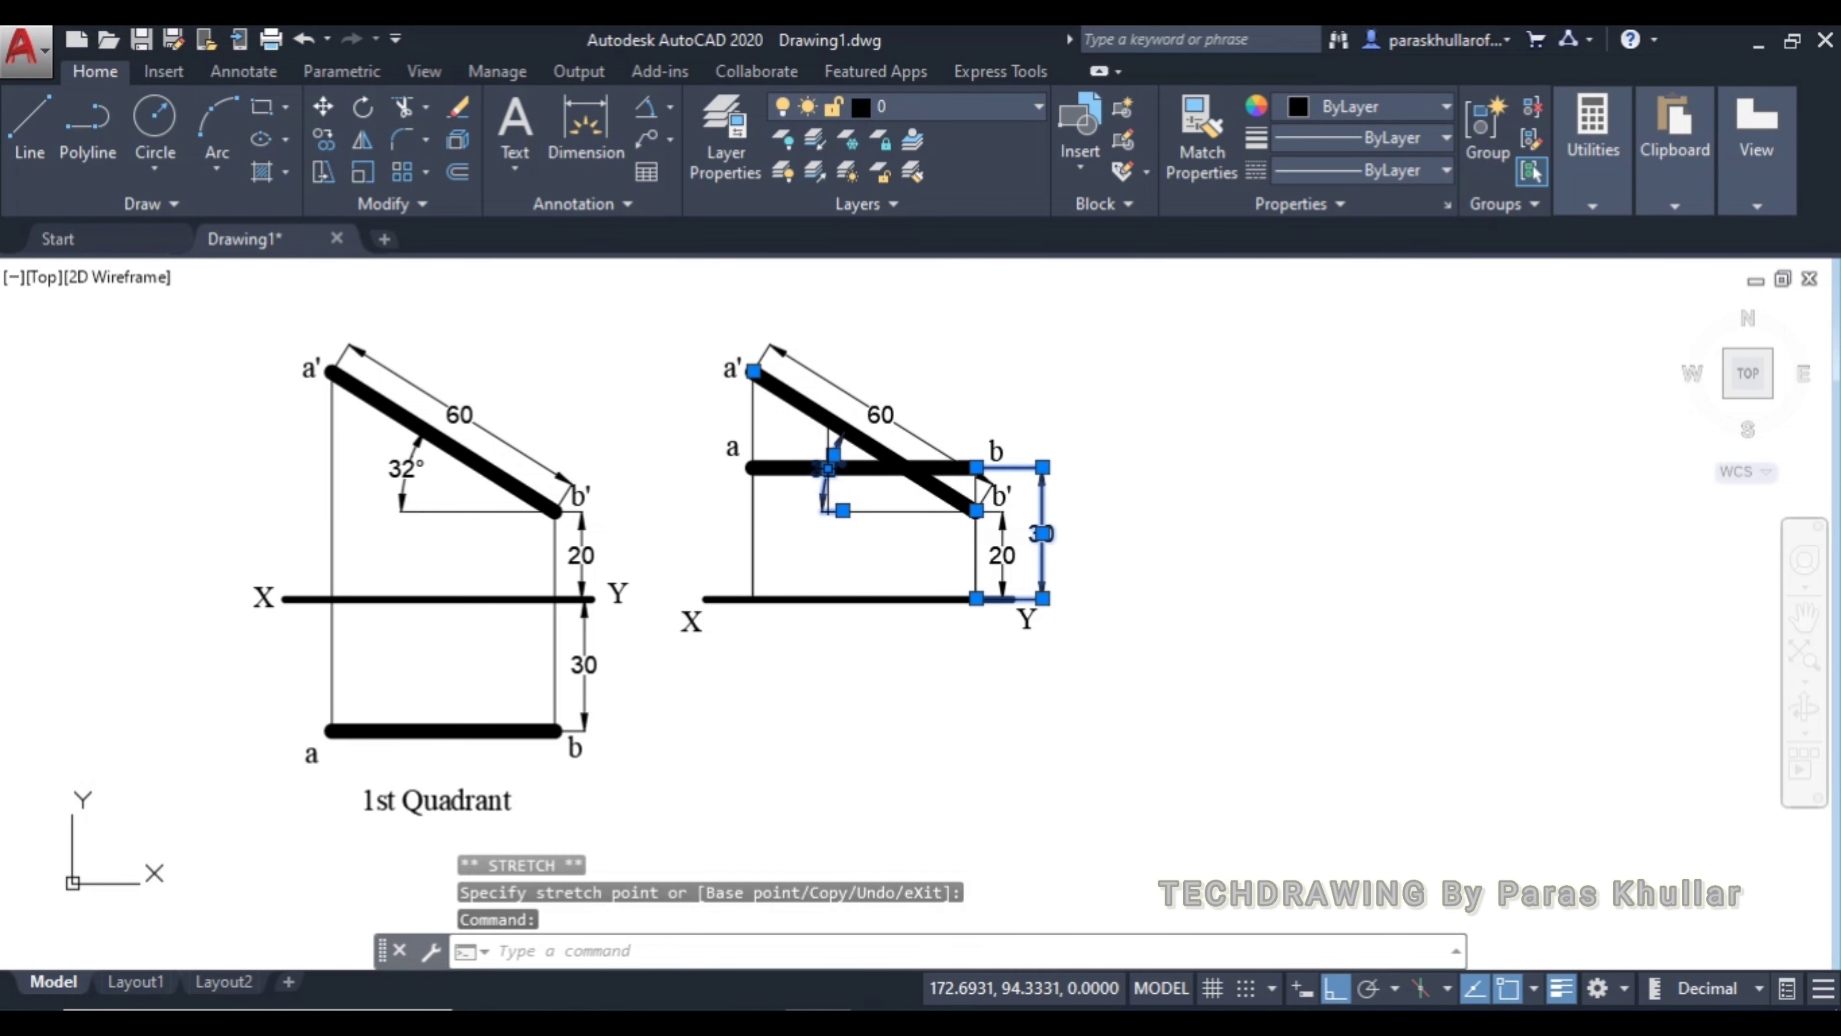
left_click(824, 475)
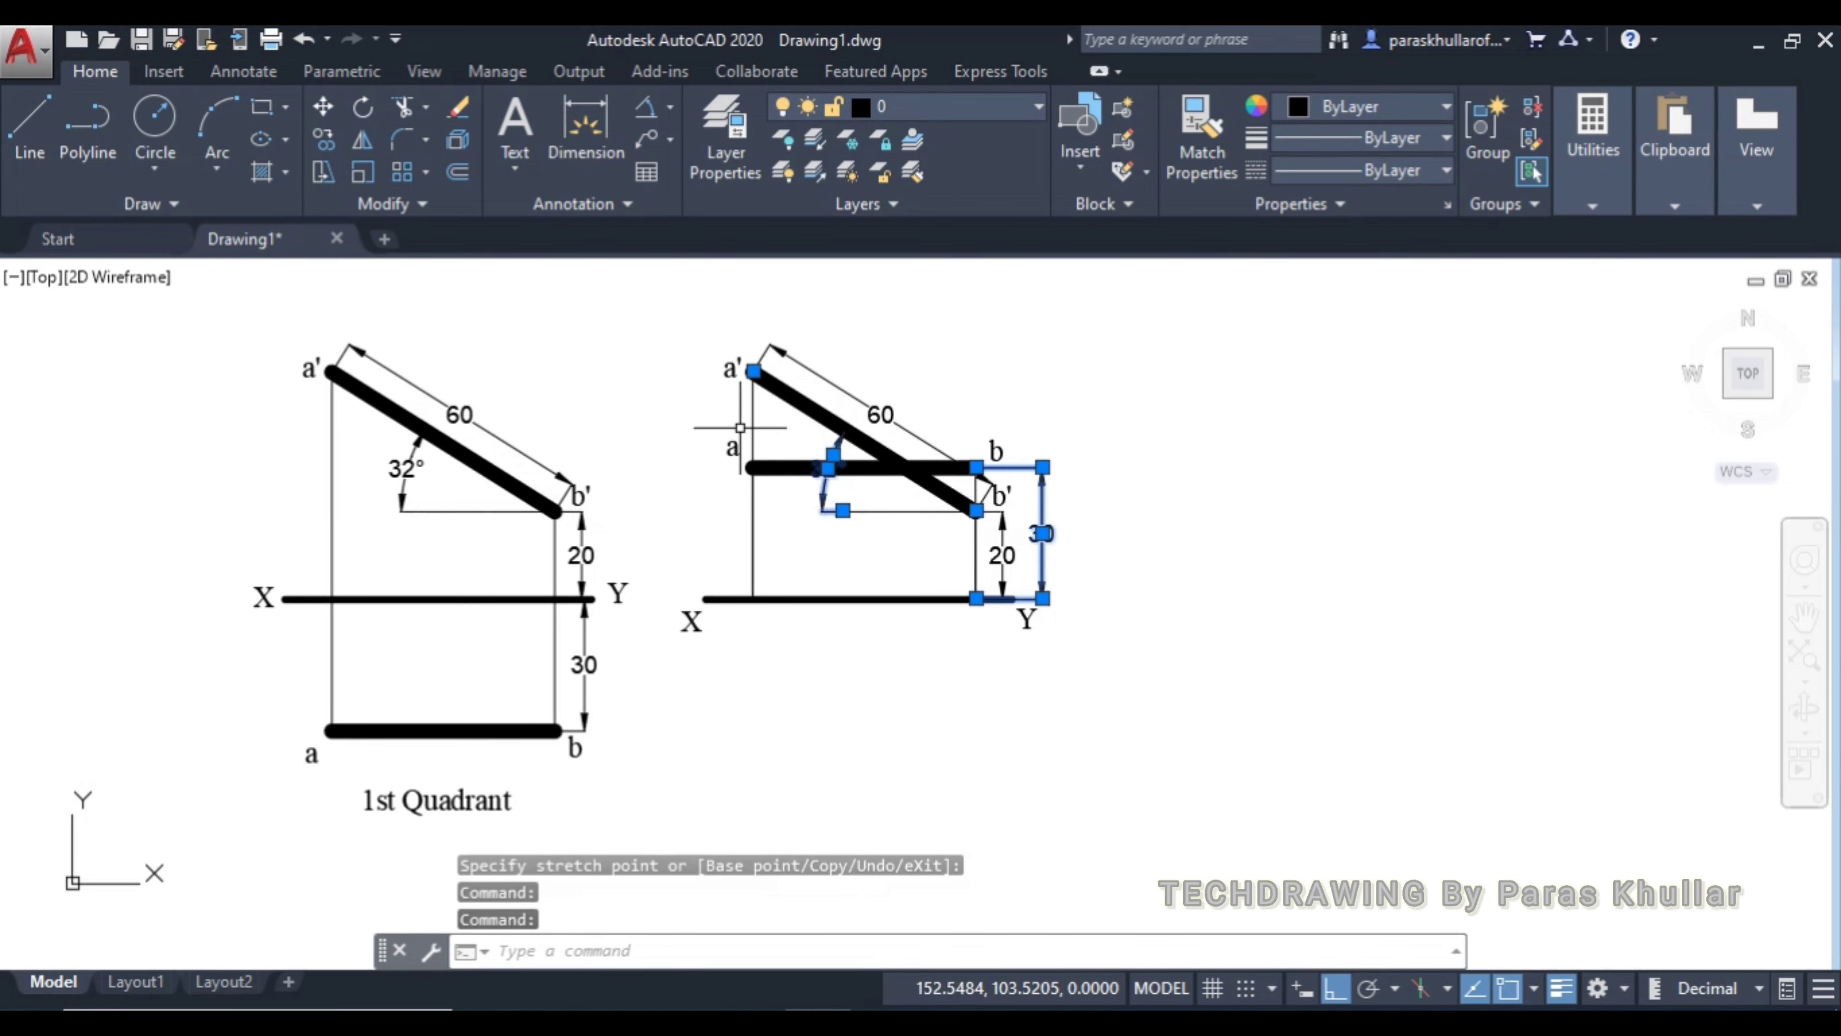
left_click(833, 454)
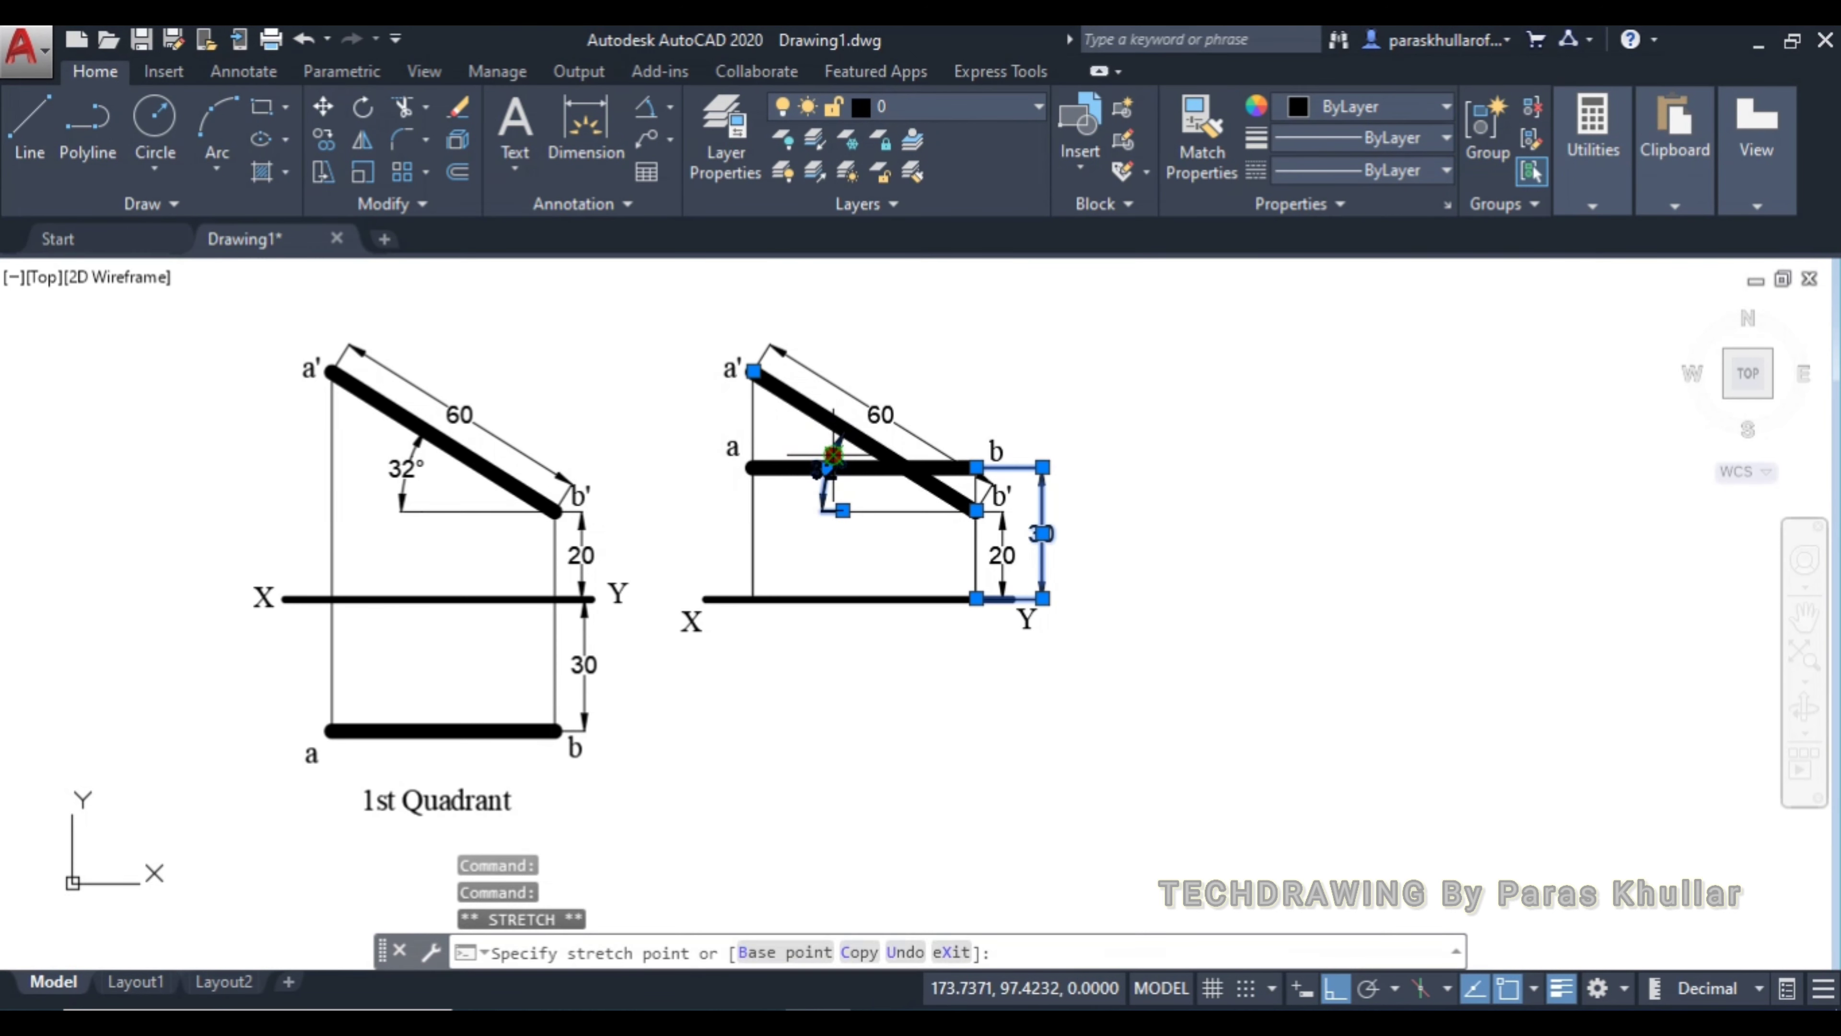
left_click(678, 410)
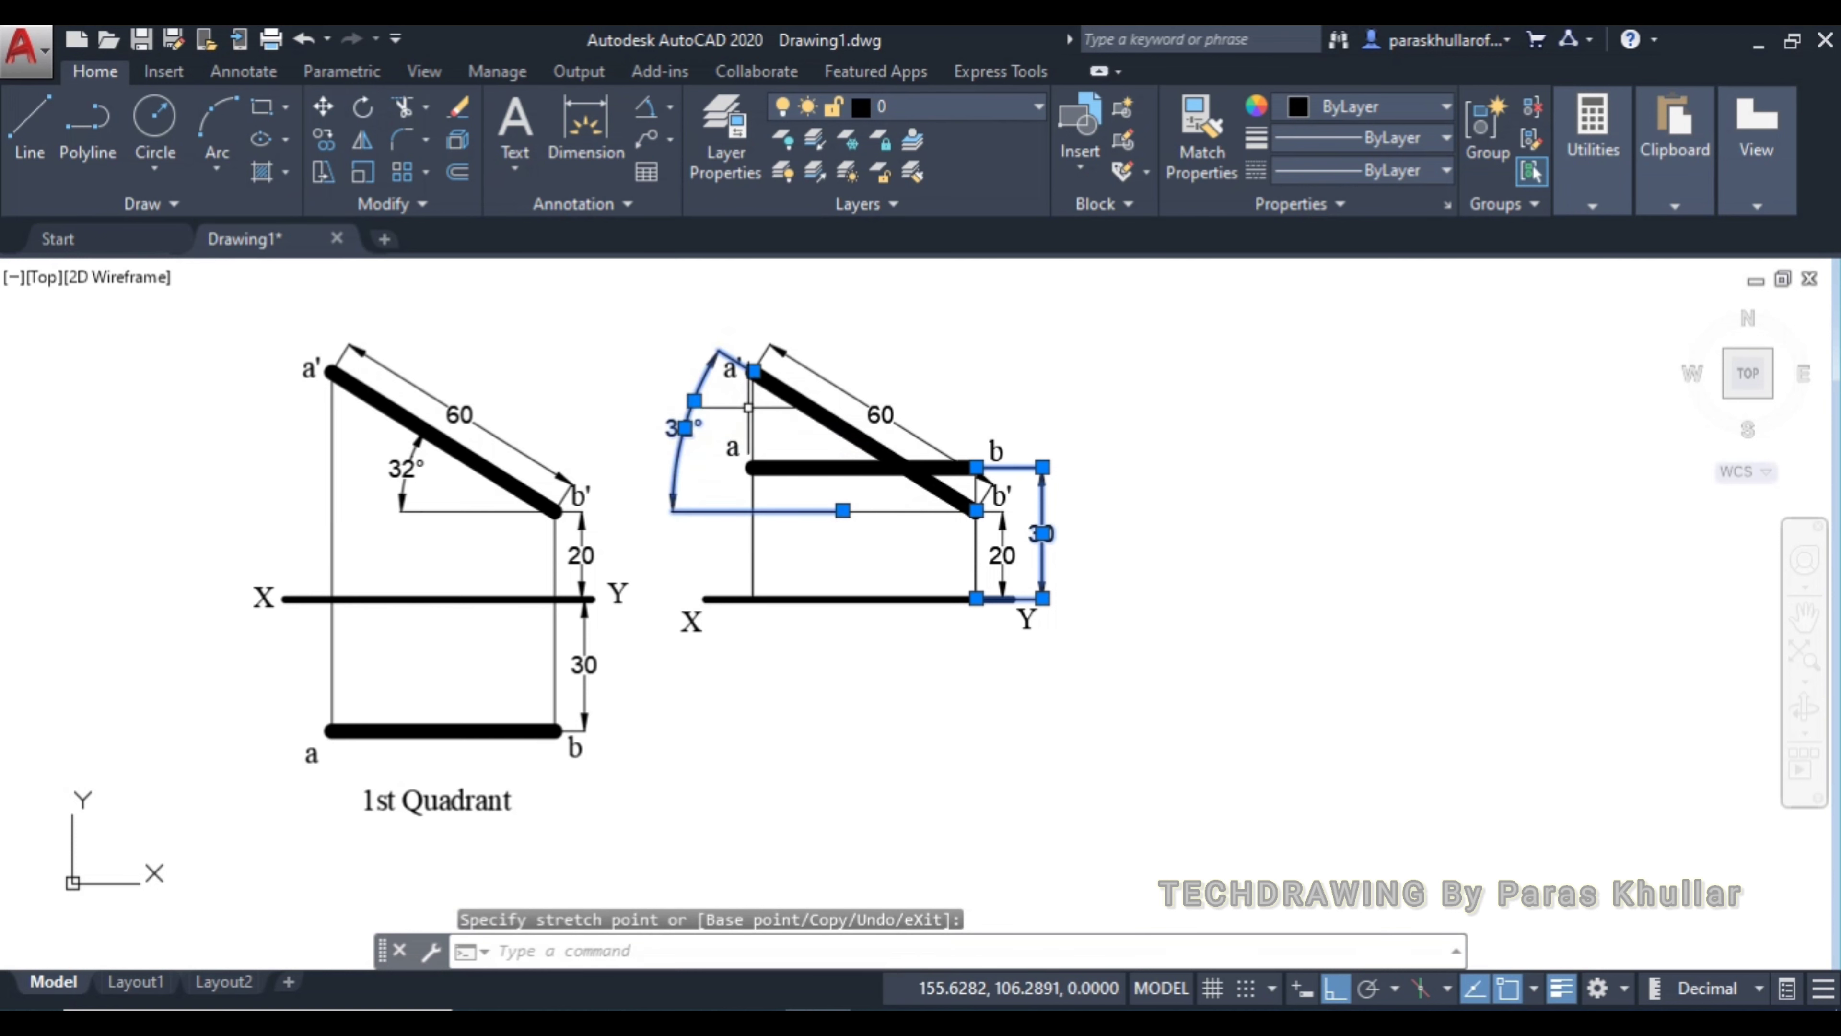
key("Escape")
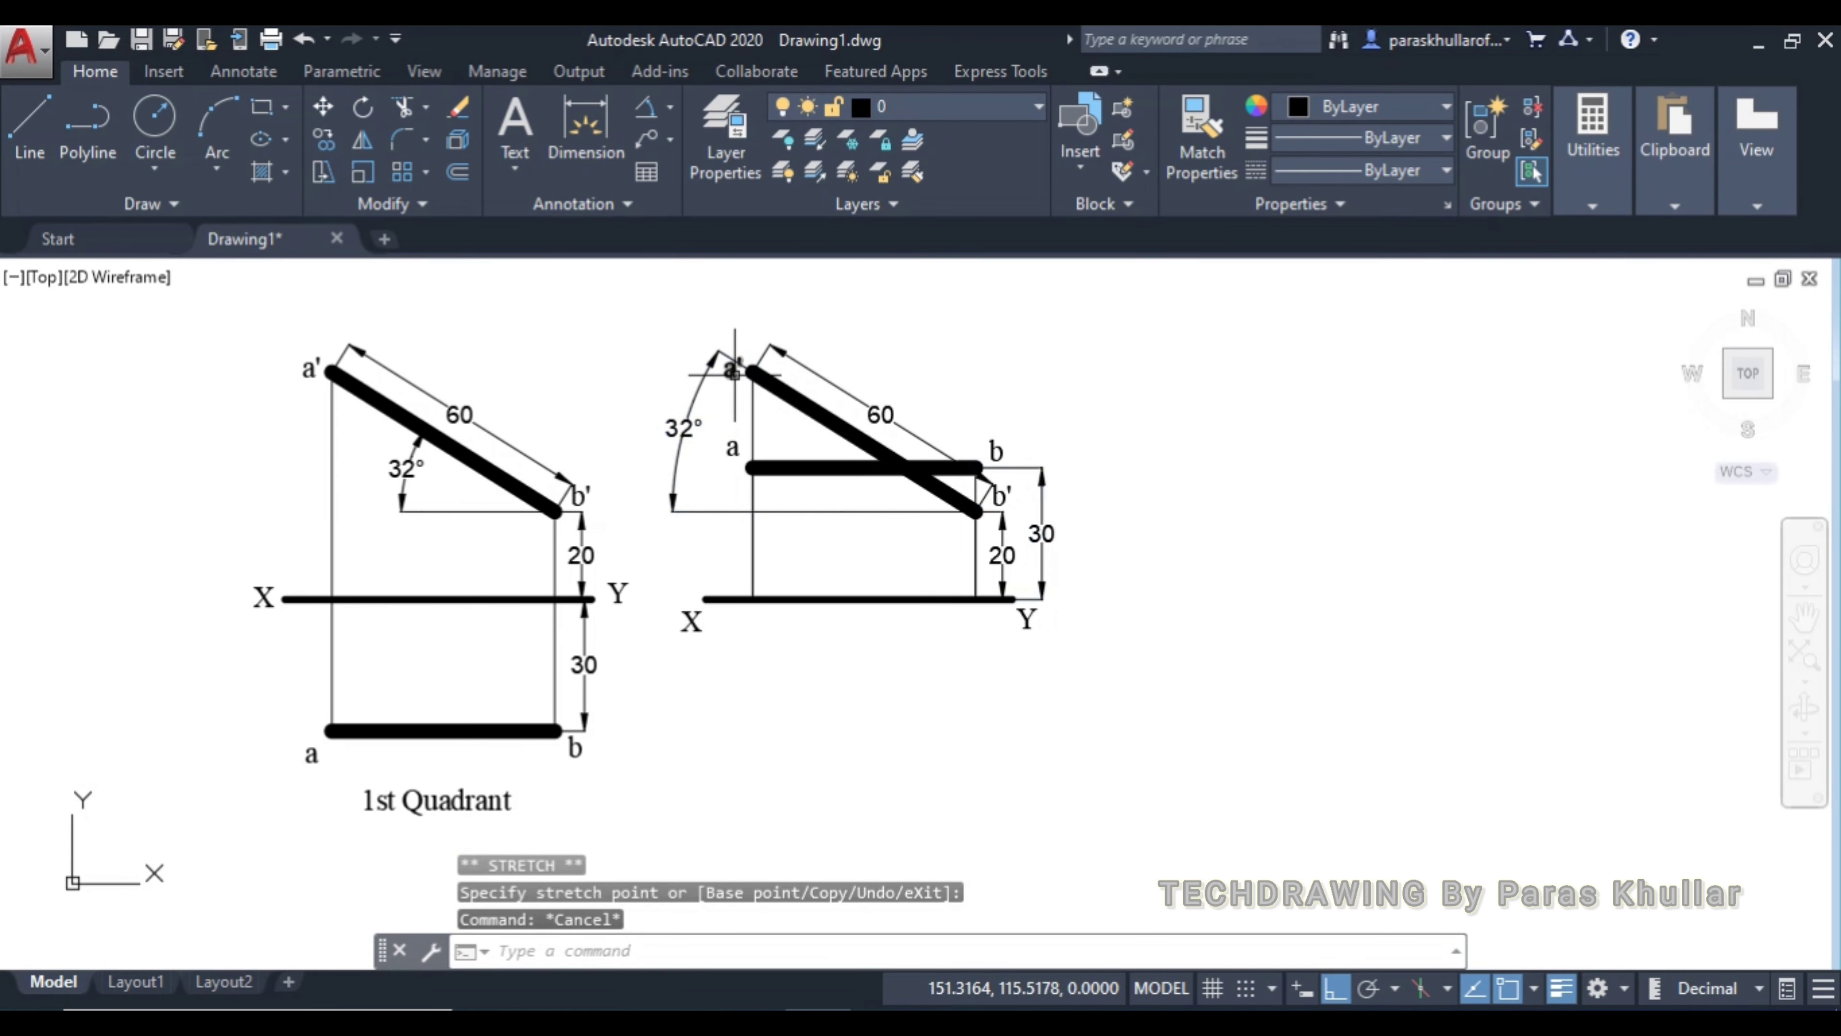
Shift the a' label of the second figure slightly down, clear of the angle dimension's extension line
left_click(735, 375)
left_click_drag(731, 372, 729, 386)
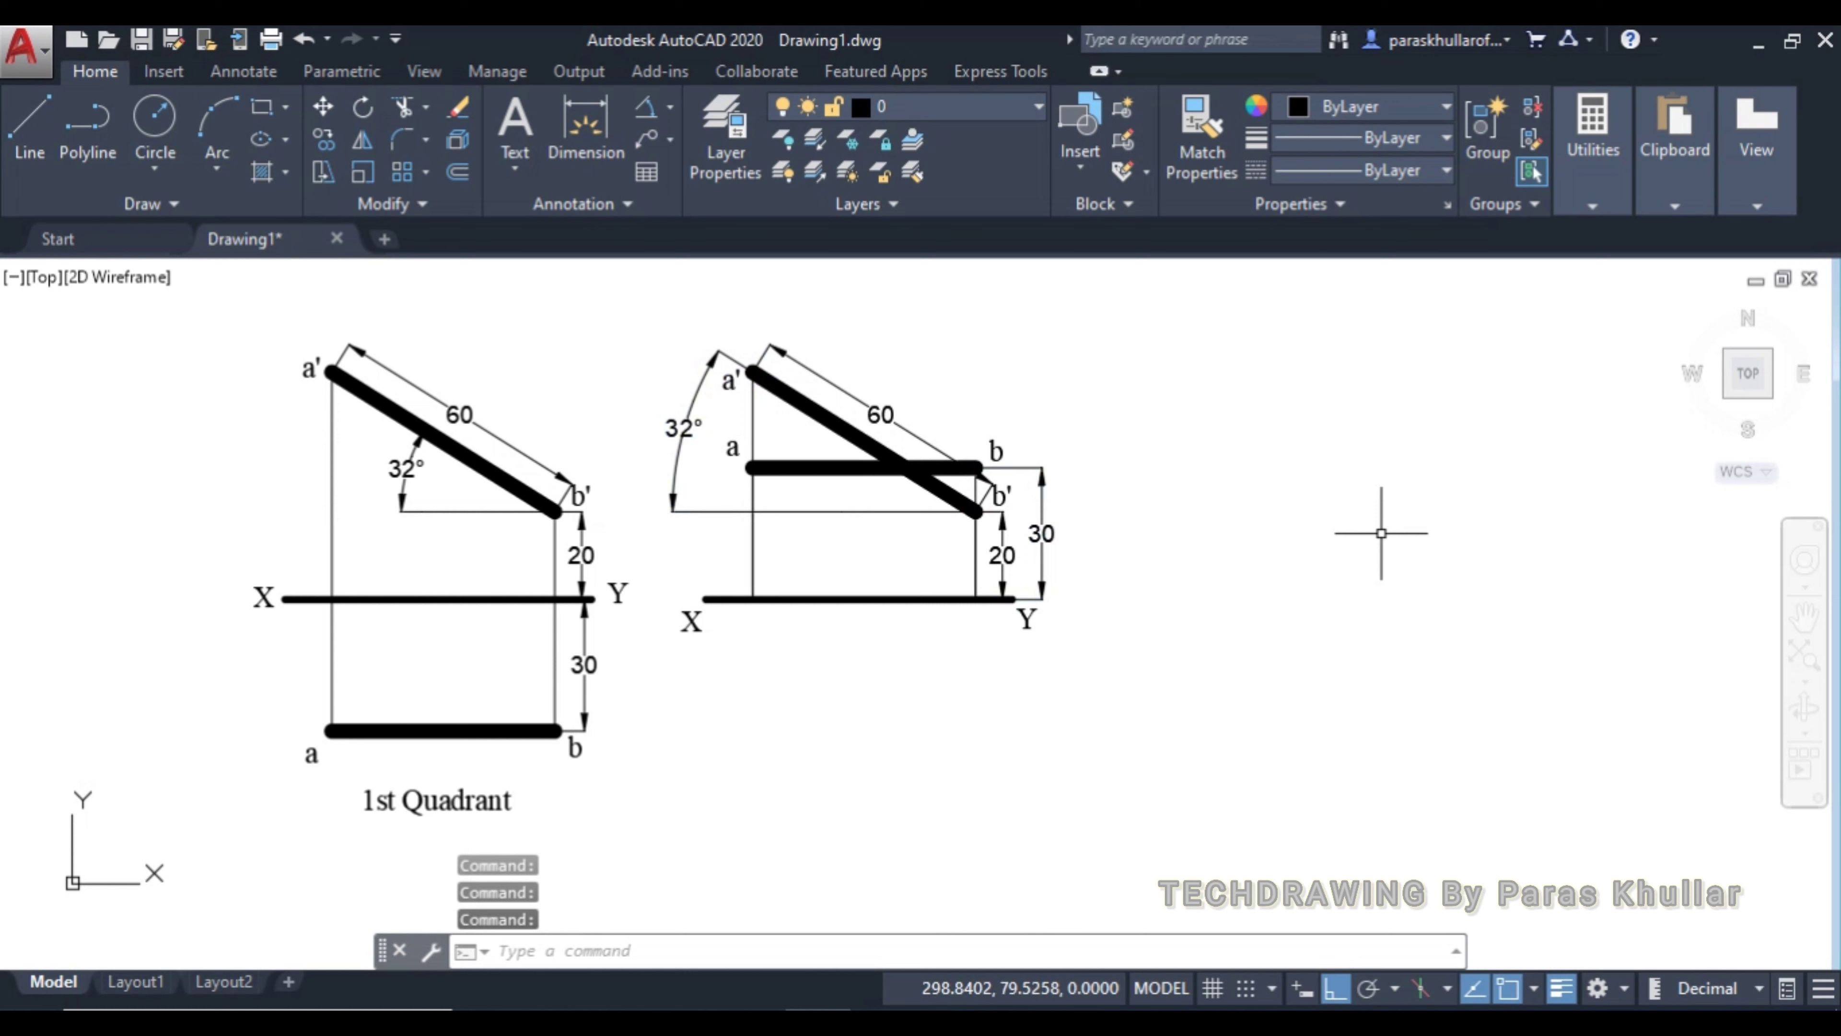
key("Escape")
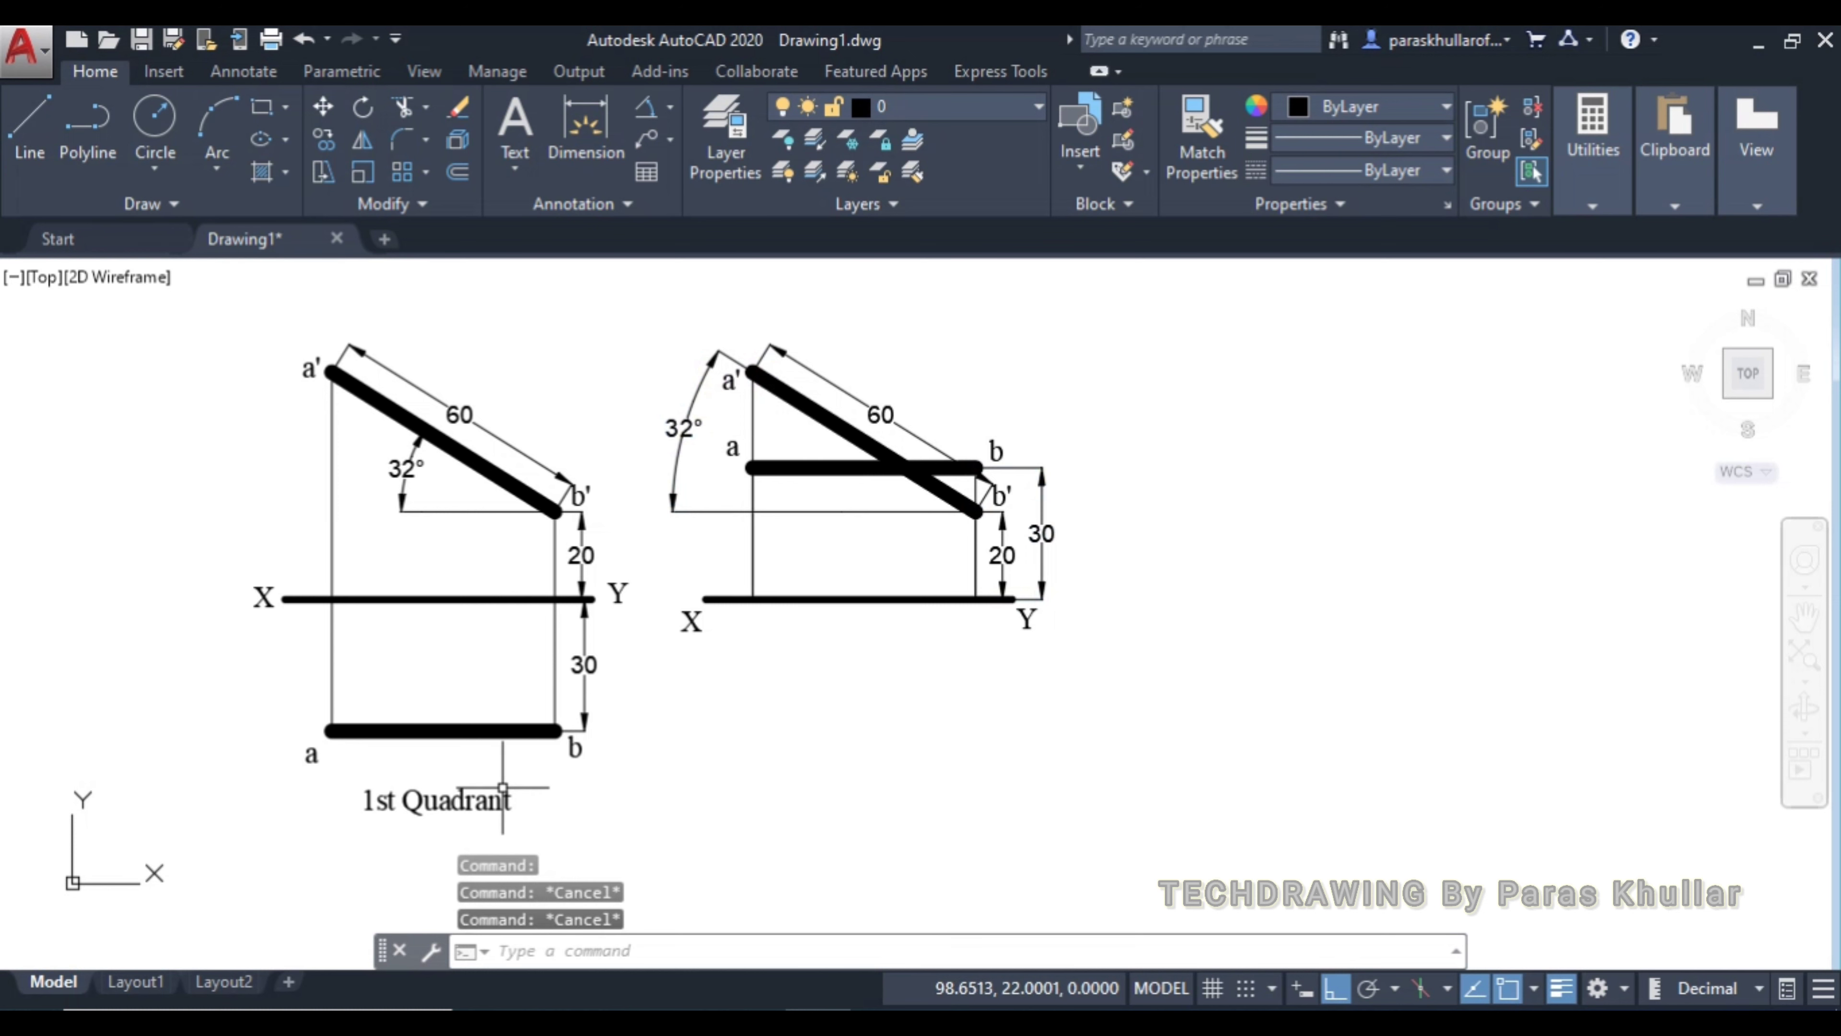
Paste a copy of the "1st Quadrant" caption centrally below the second figure's XY line
left_click(480, 809)
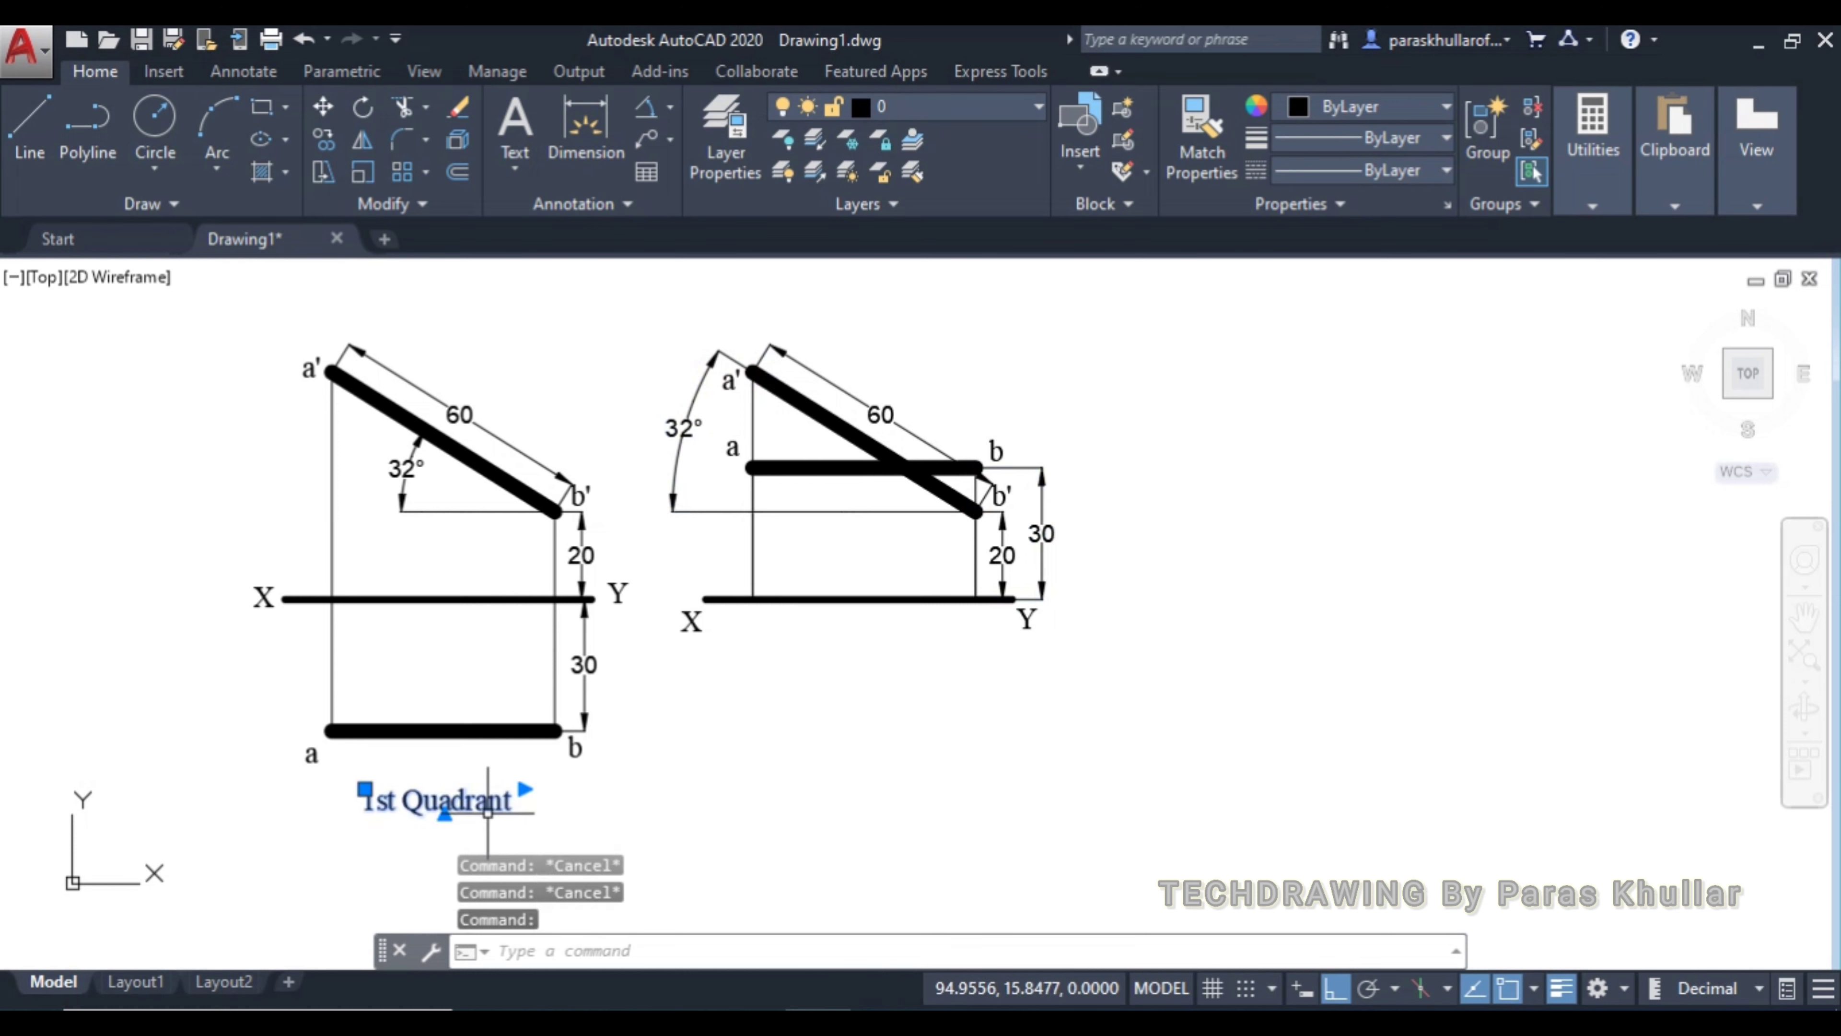
key("ctrl+c")
key("ctrl+v")
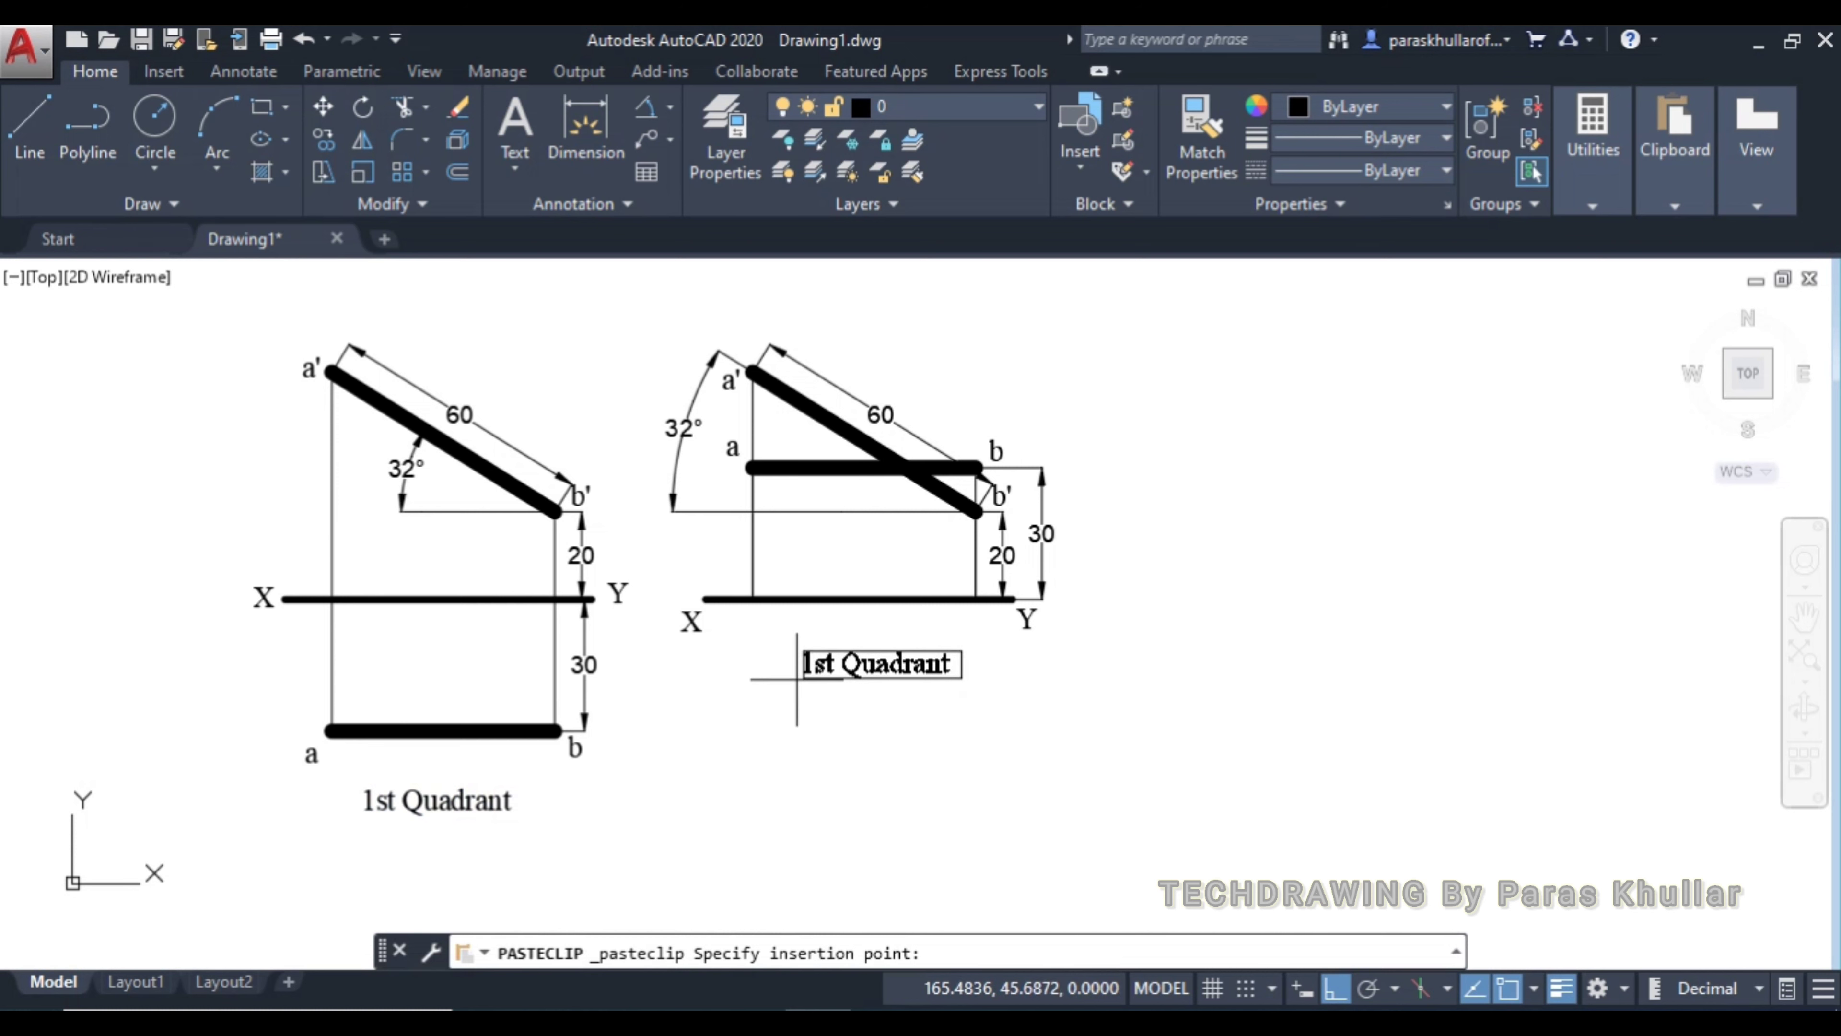
left_click(797, 678)
Change the pasted caption to "2nd Quadrant" and widen its text frame so it fits on one line
double_click(809, 656)
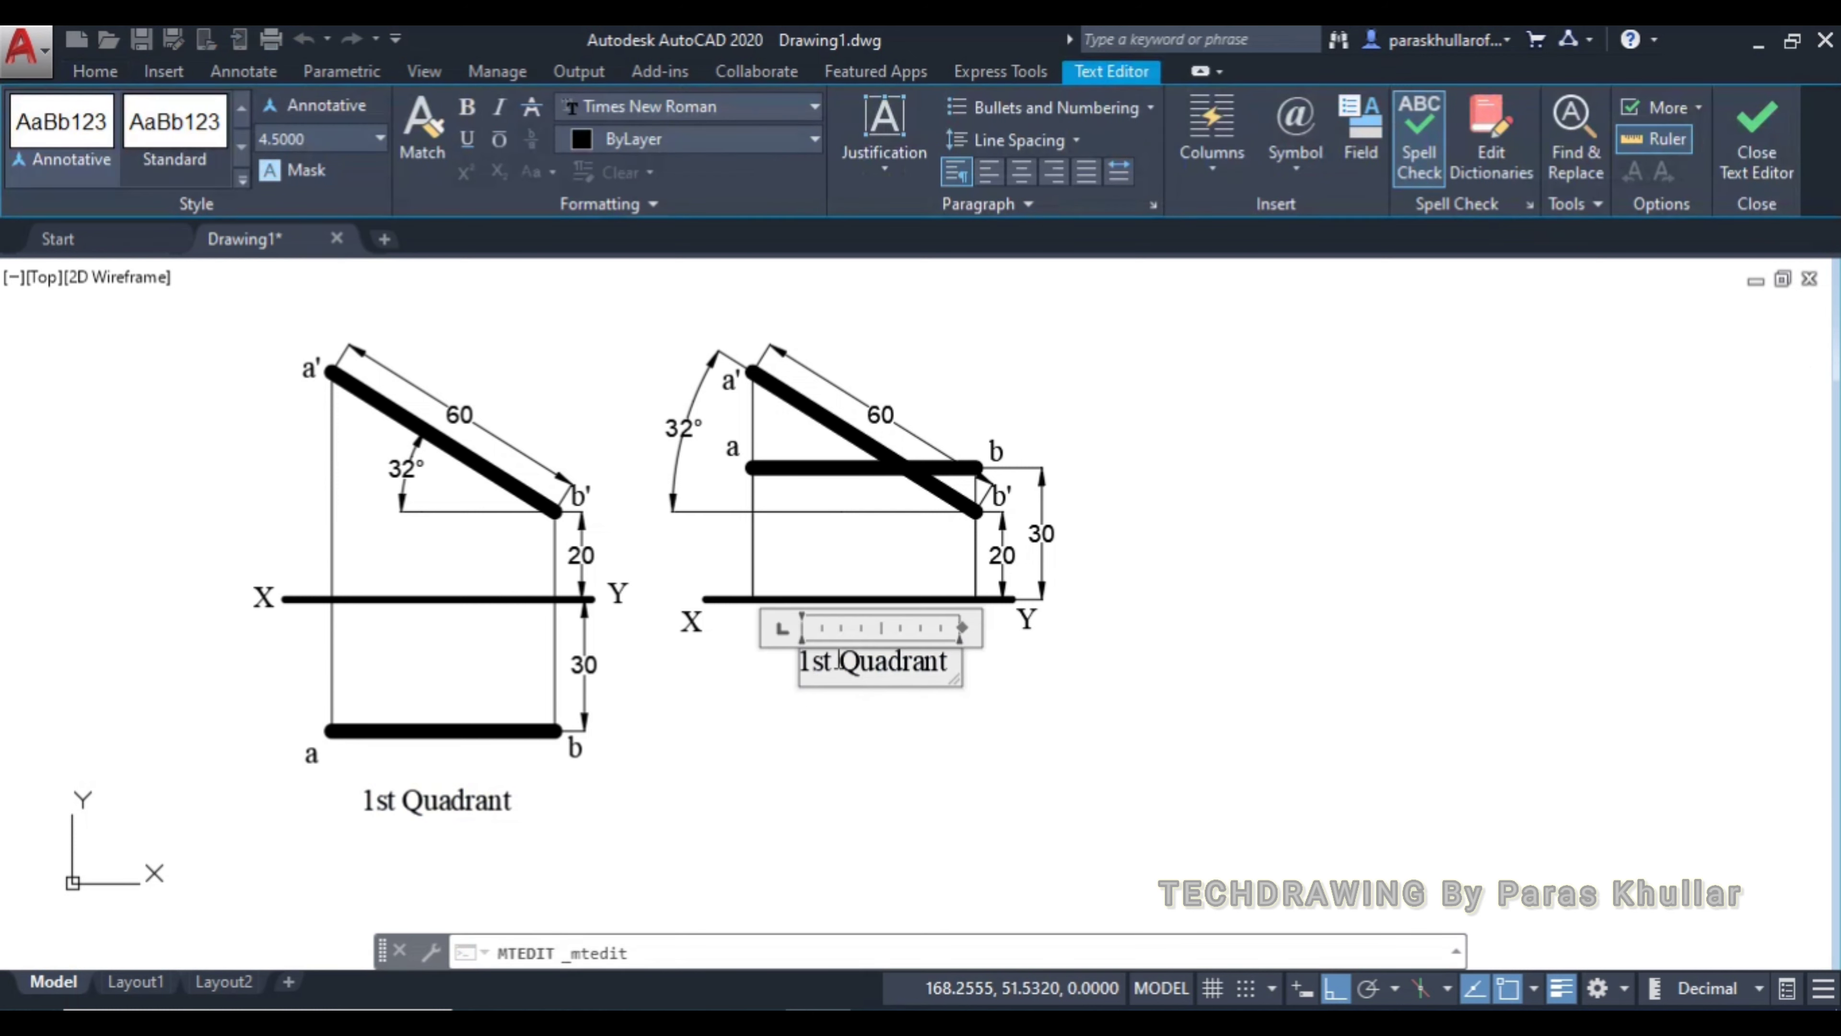
left_click_drag(833, 661, 786, 666)
type("2nd")
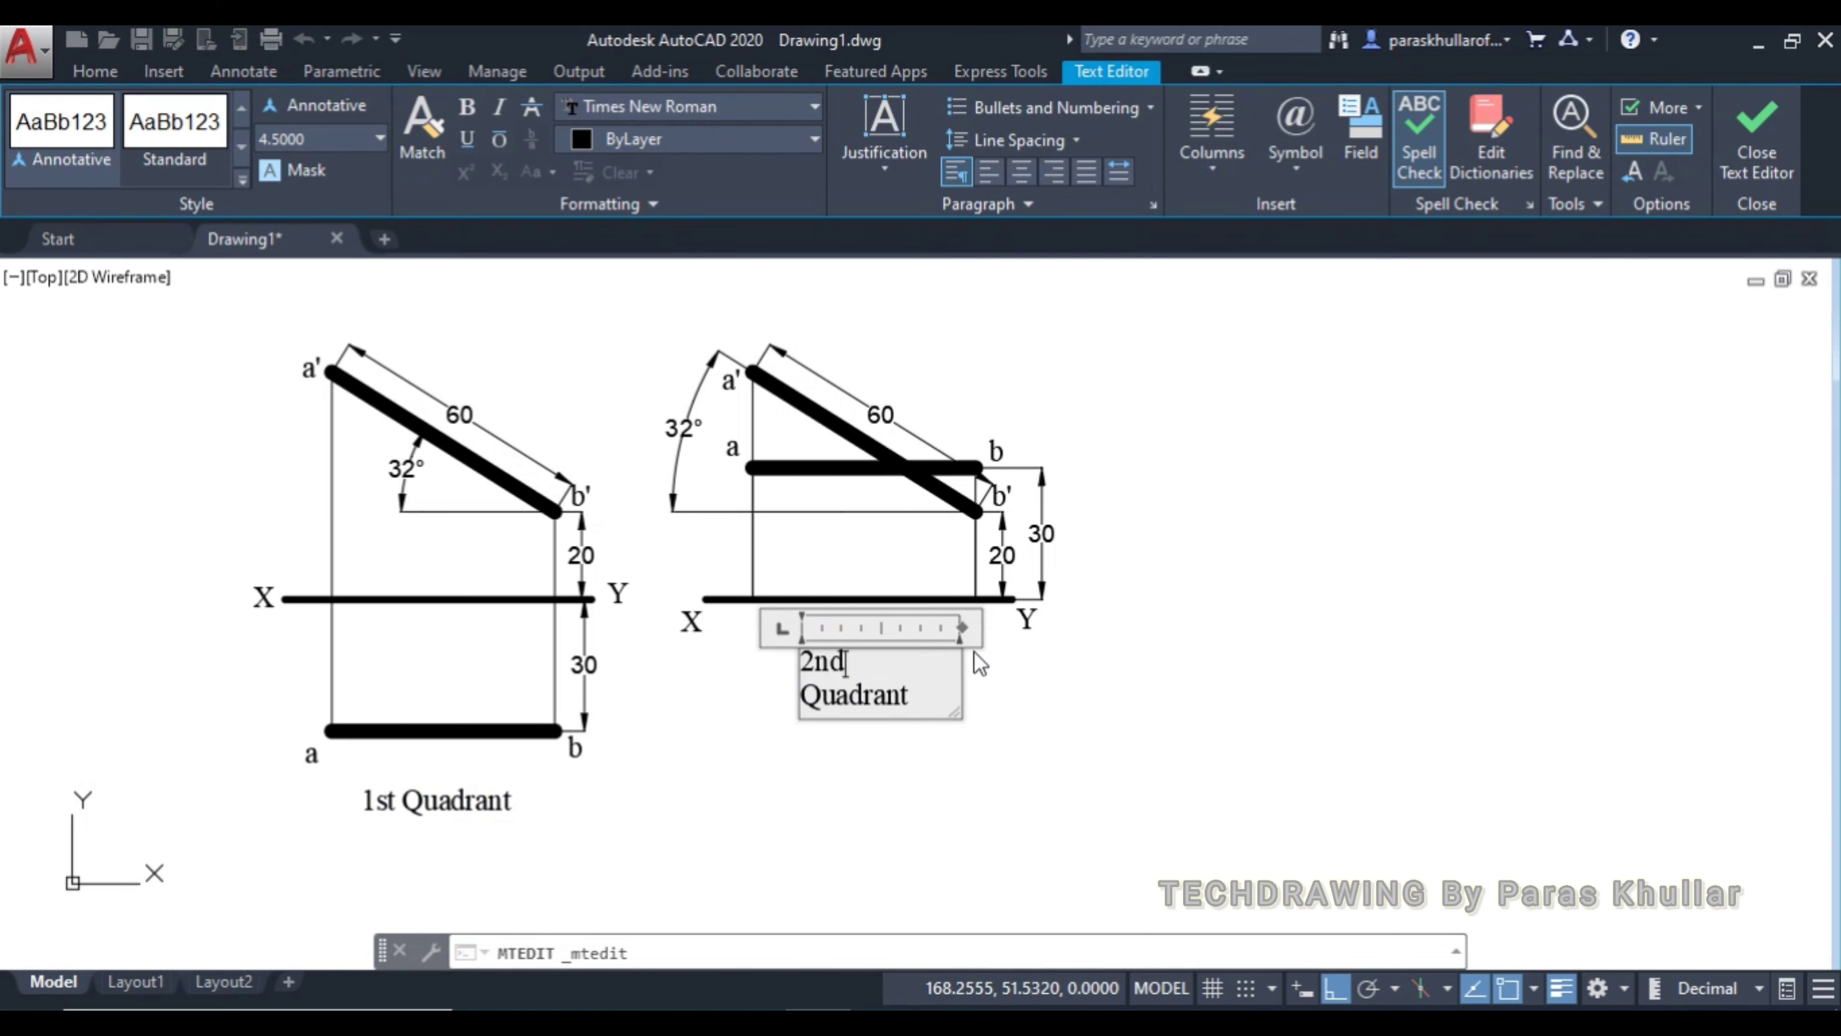
left_click_drag(960, 630, 973, 628)
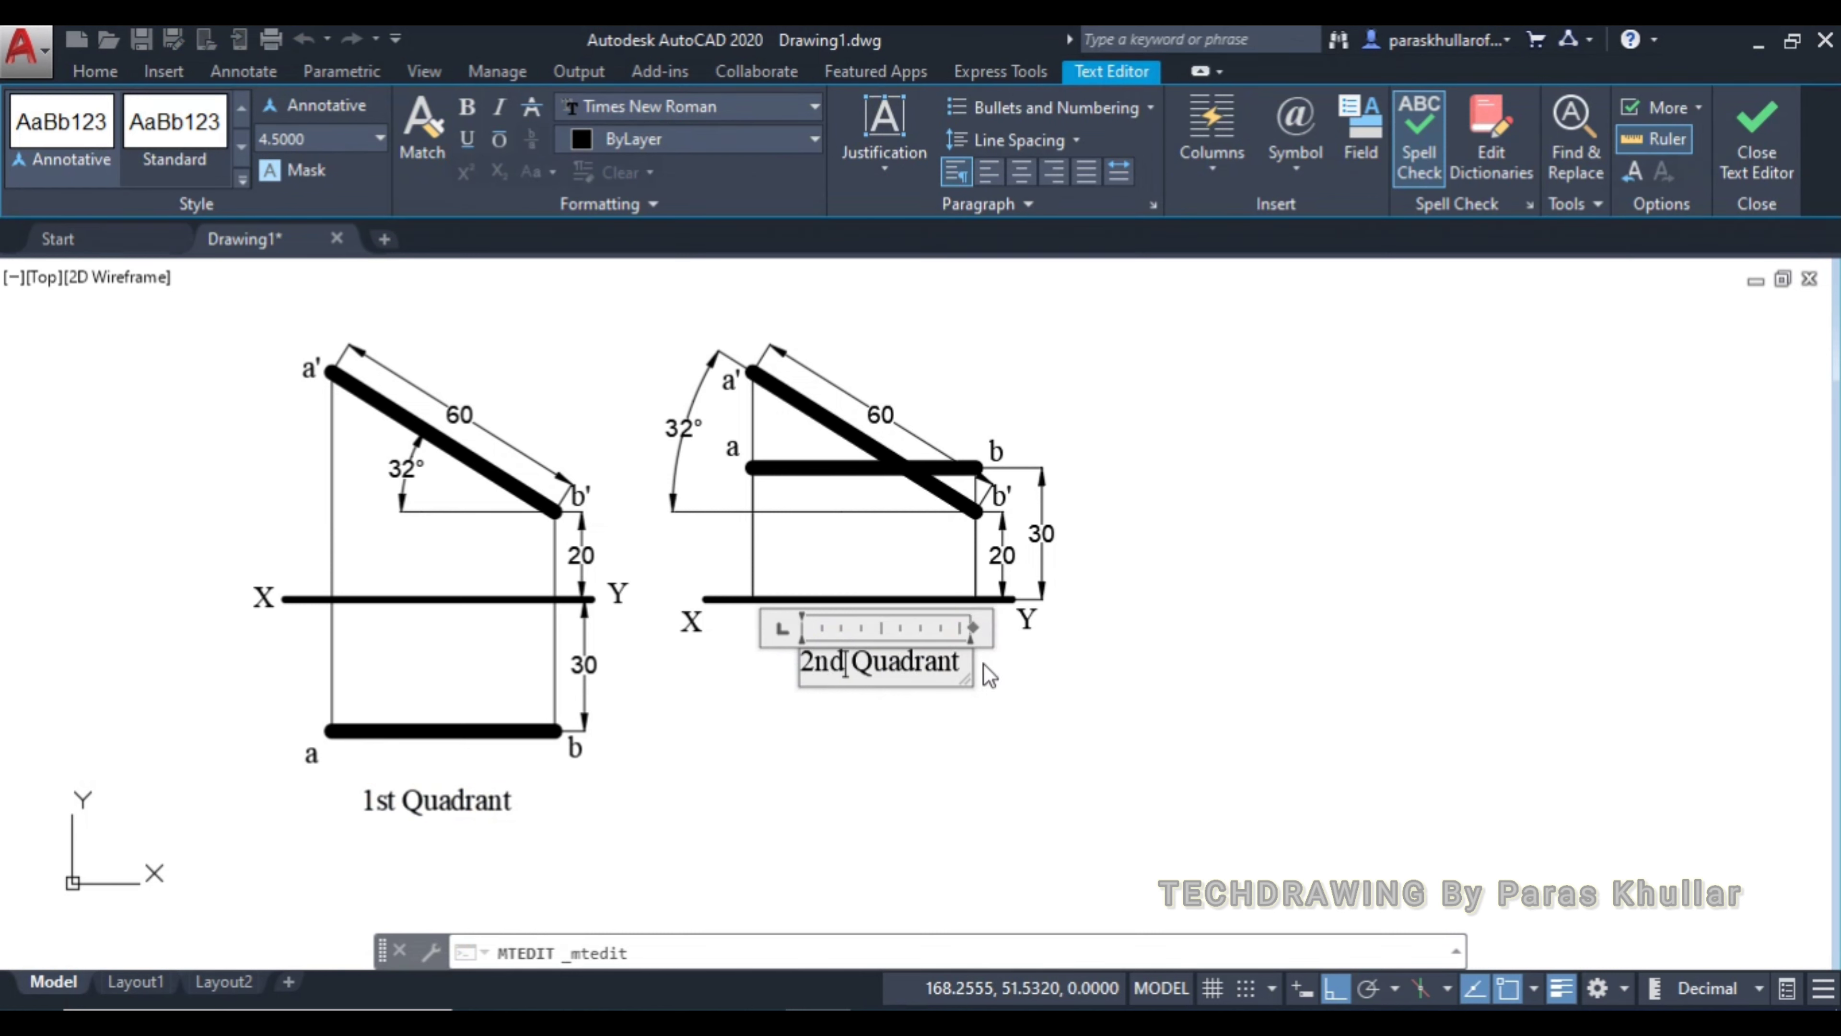
left_click(1026, 702)
Copy the first-quadrant figure without its caption about 201.5 units horizontally to the right, using the intersection of b's projector and XY as base point
mouse_move(1245, 606)
middle_mouse_down()
mouse_move(1144, 617)
mouse_move(1140, 588)
mouse_move(1085, 604)
middle_mouse_up()
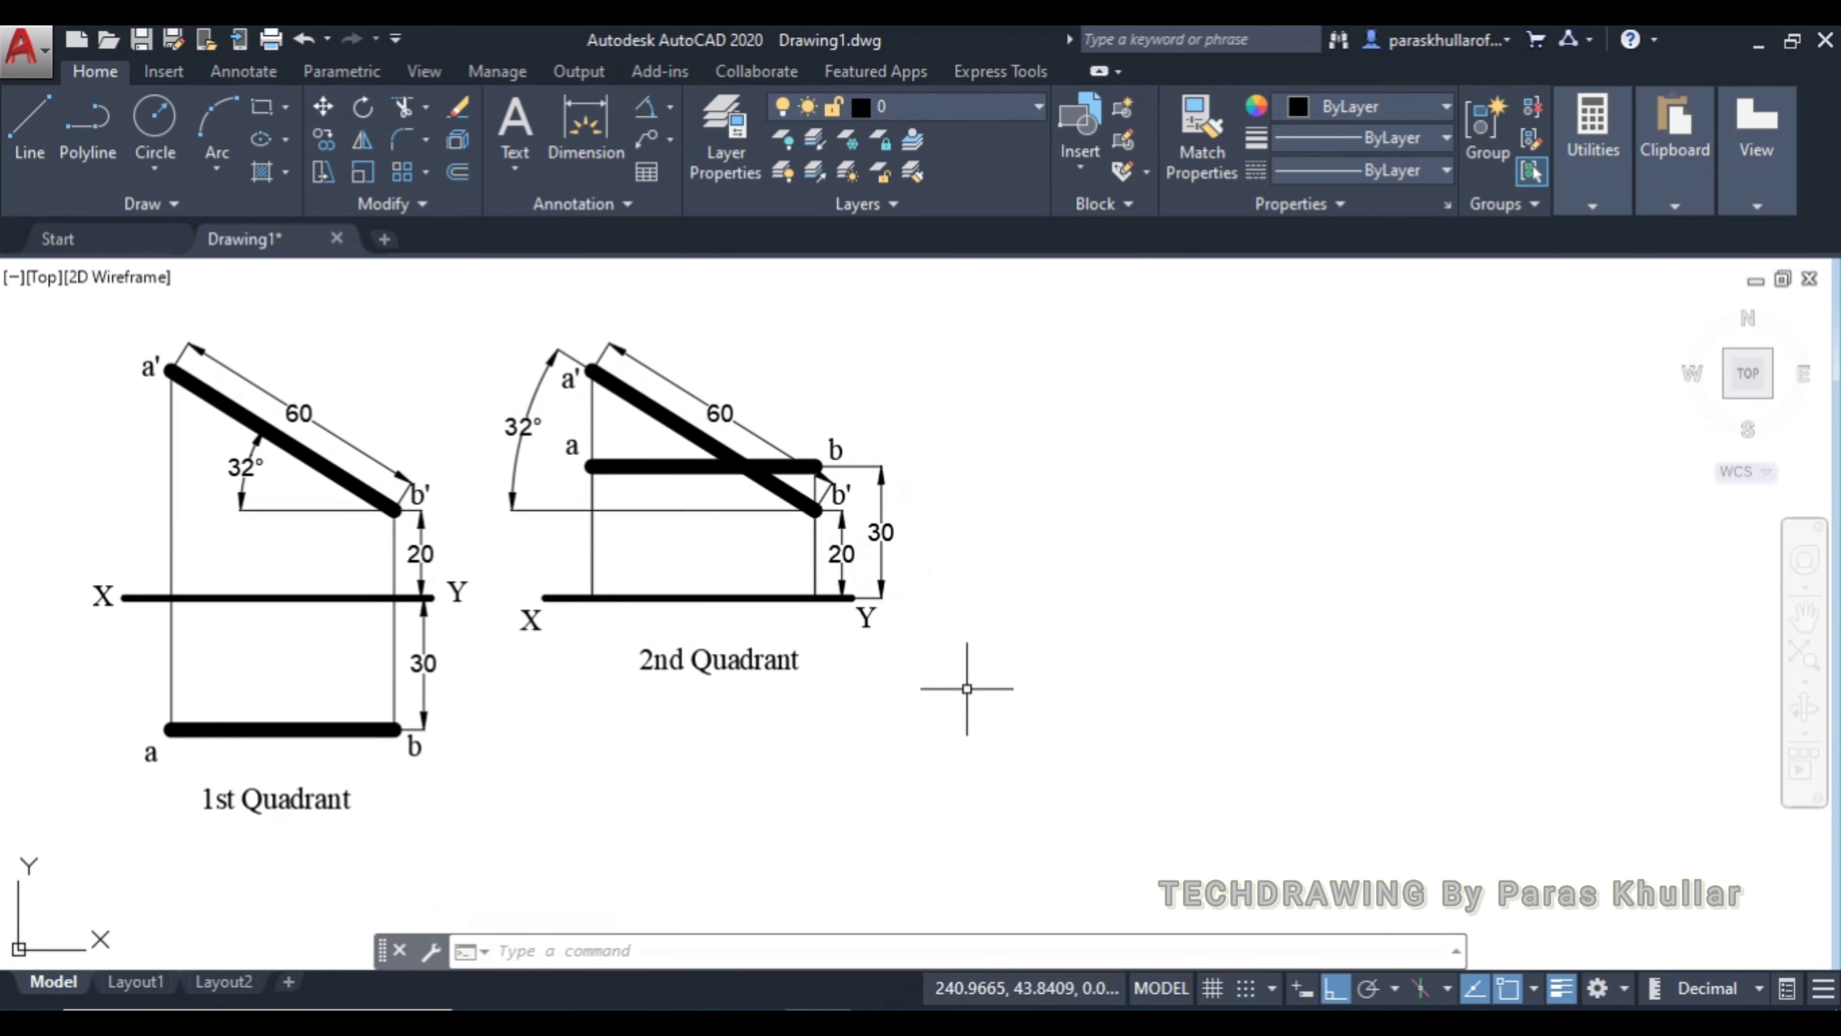
left_click(473, 809)
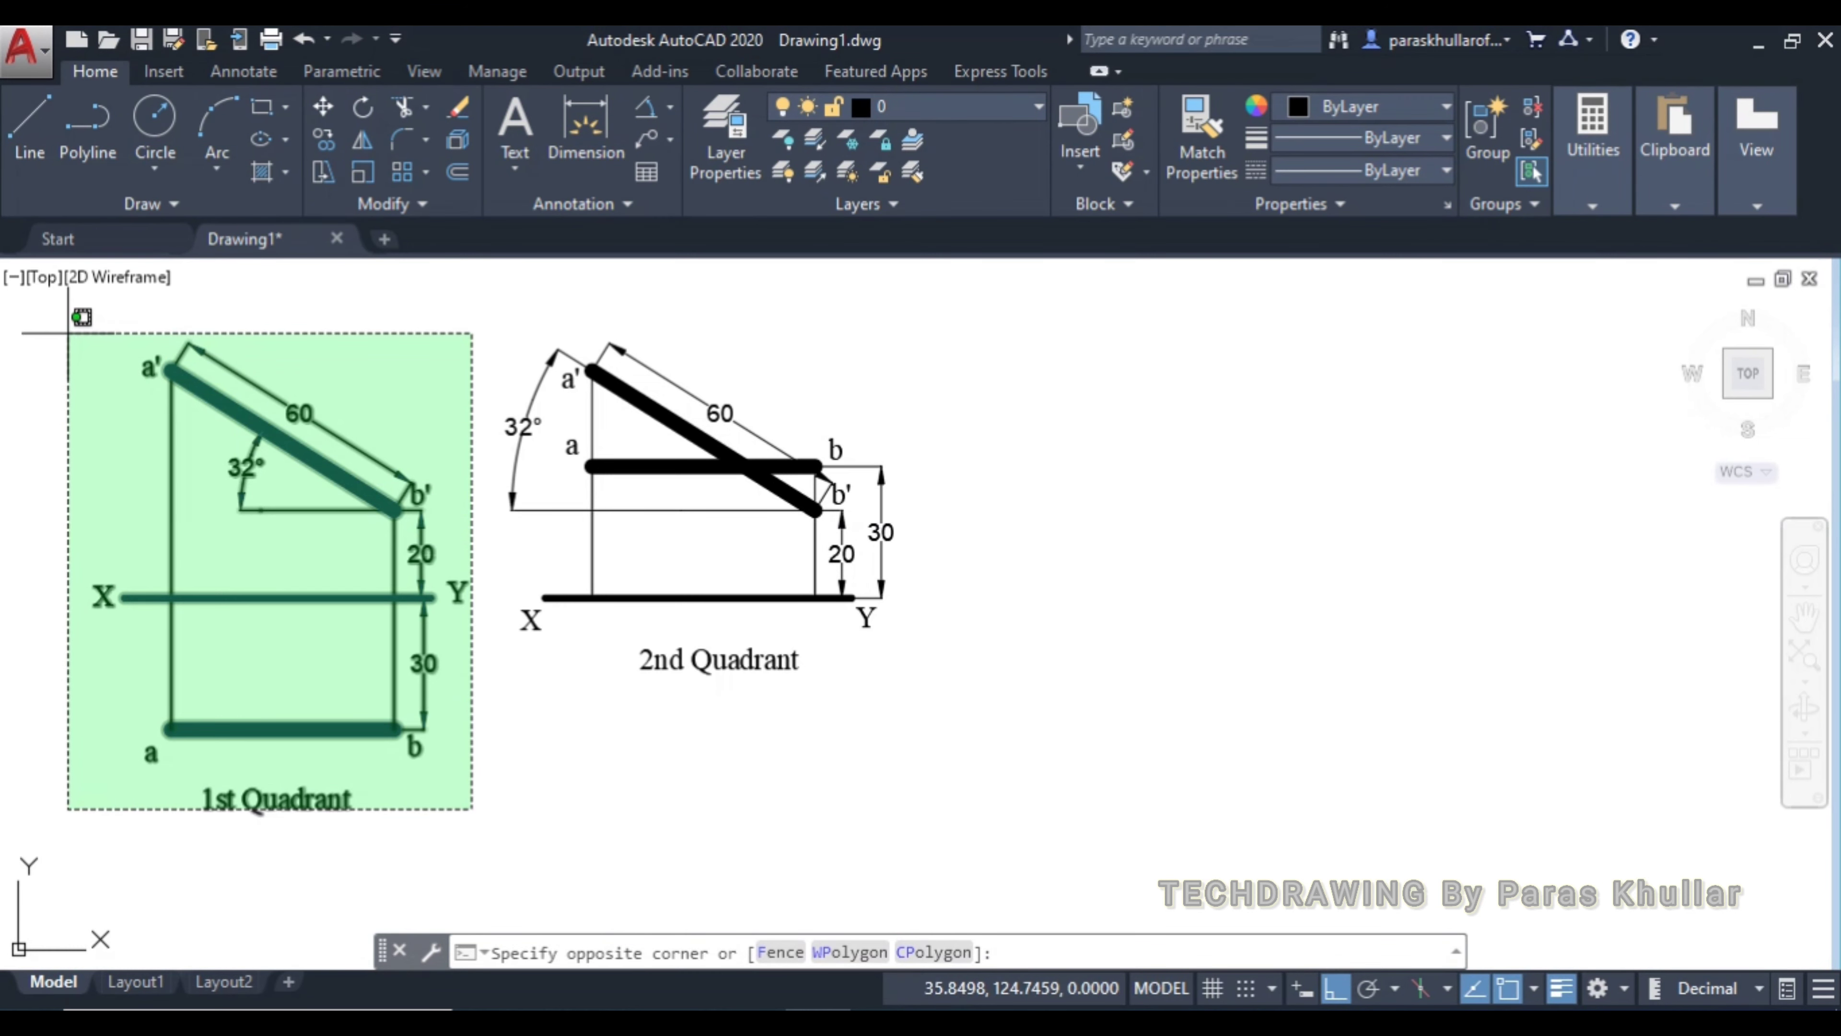
left_click(69, 333)
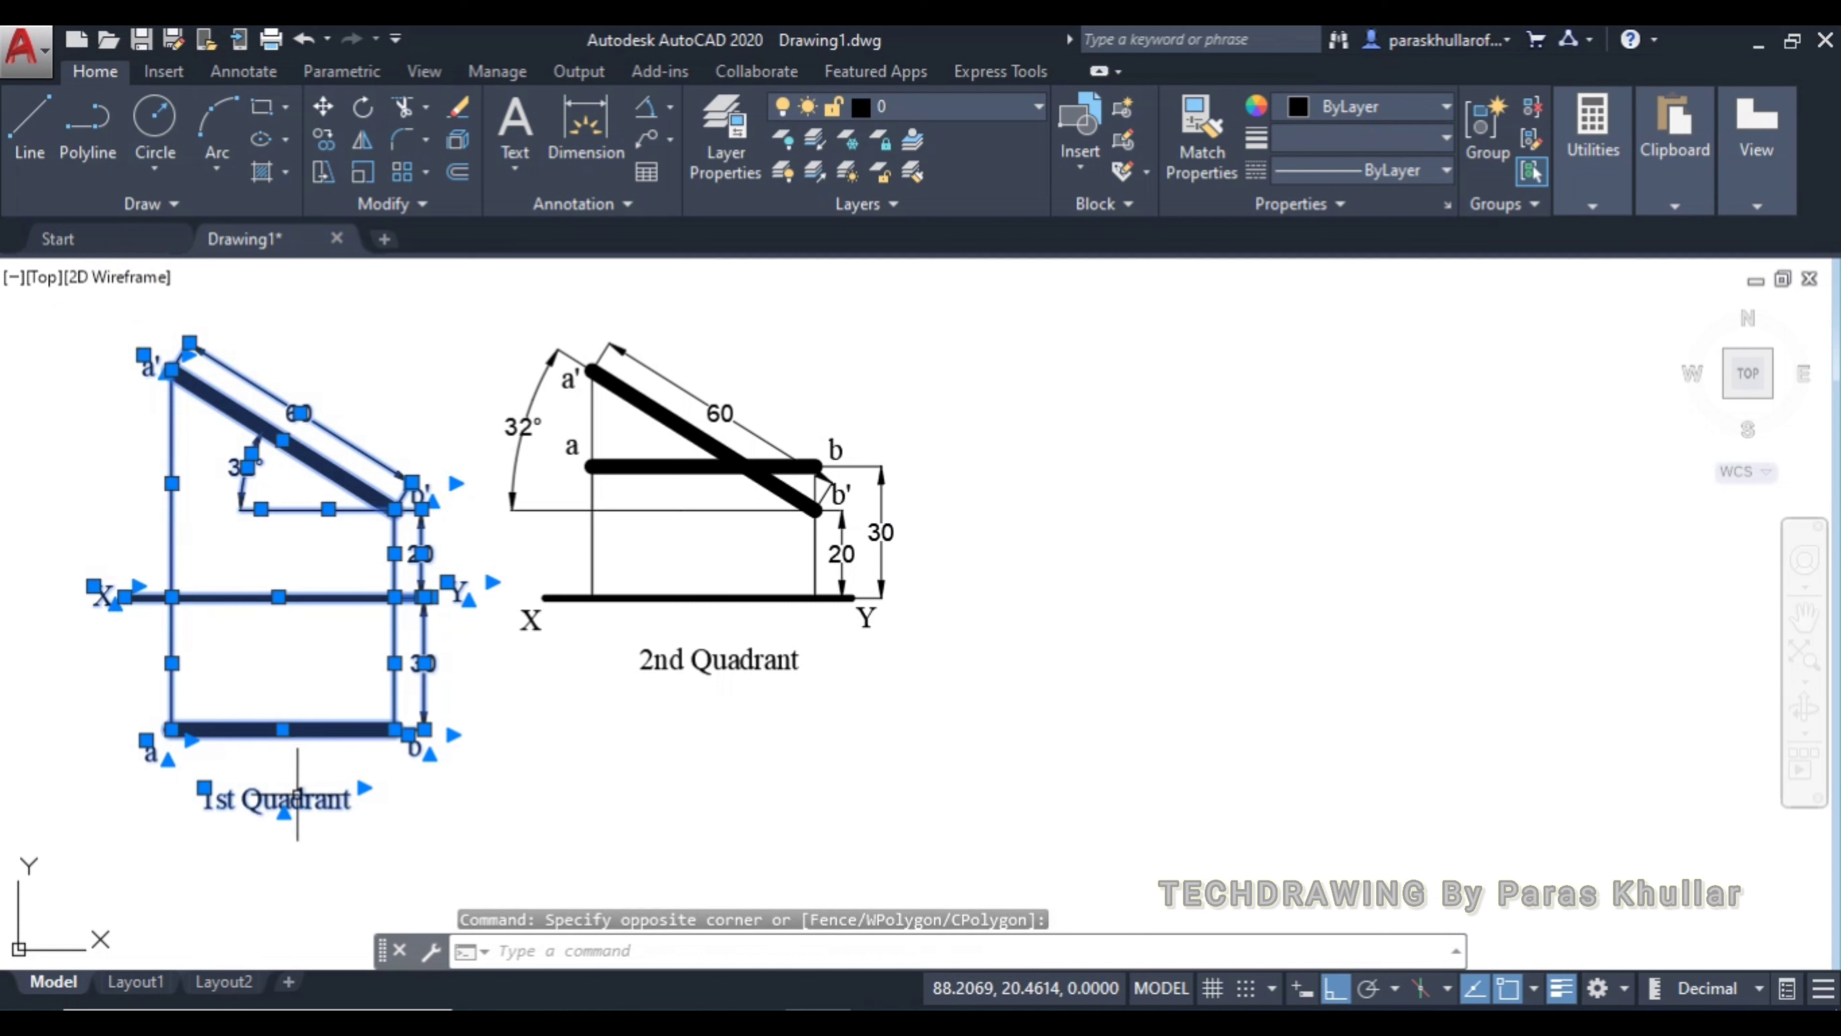
left_click(284, 796, "shift")
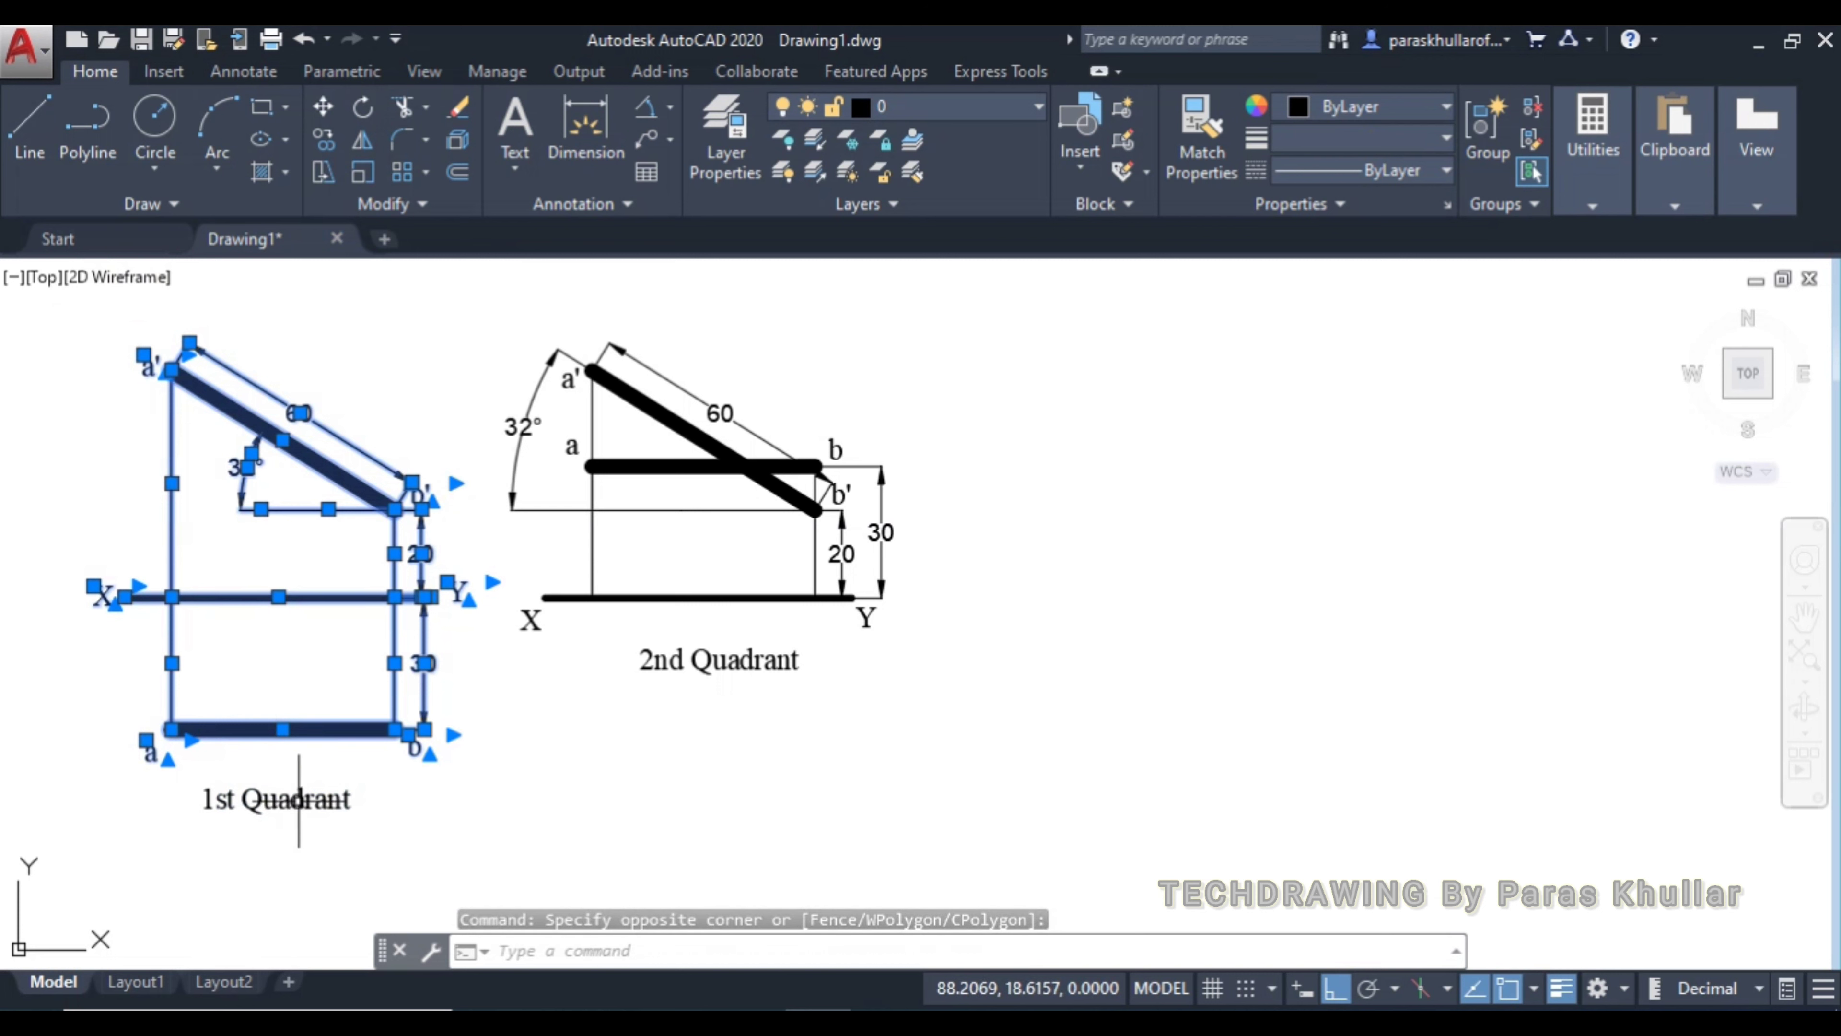
left_click(325, 139)
left_click(394, 597)
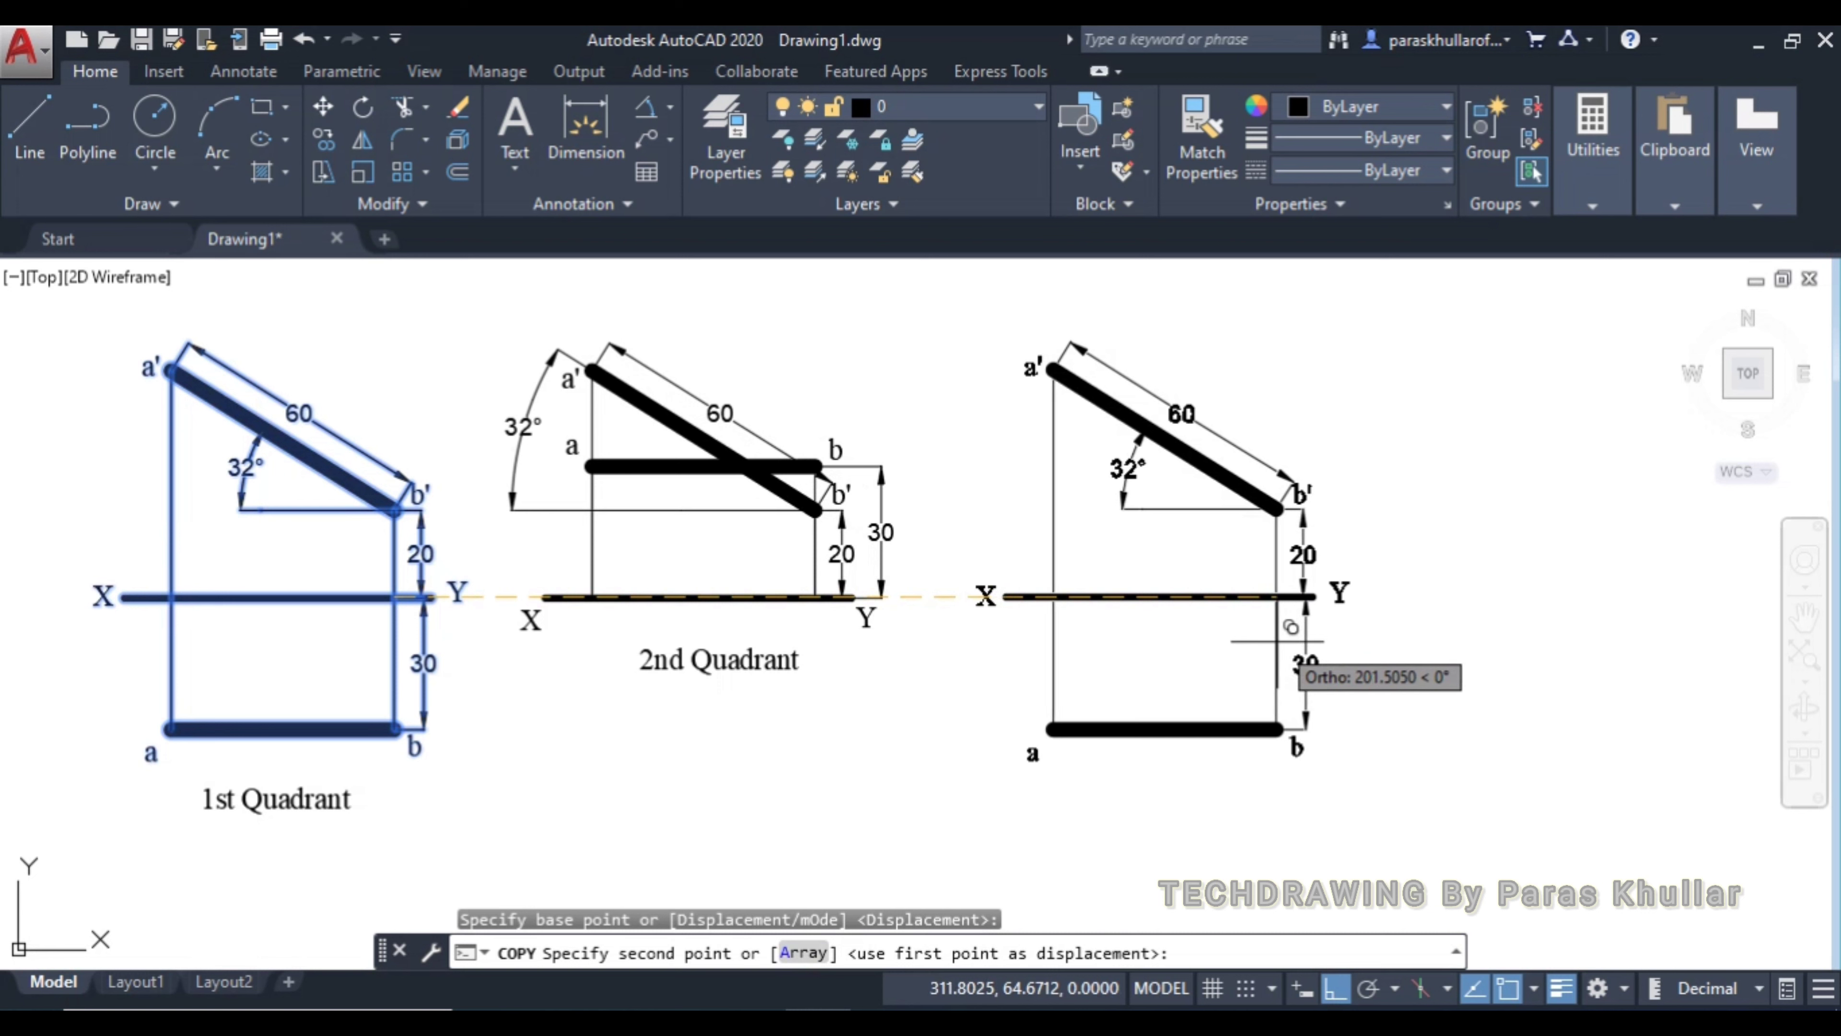
left_click(1277, 640)
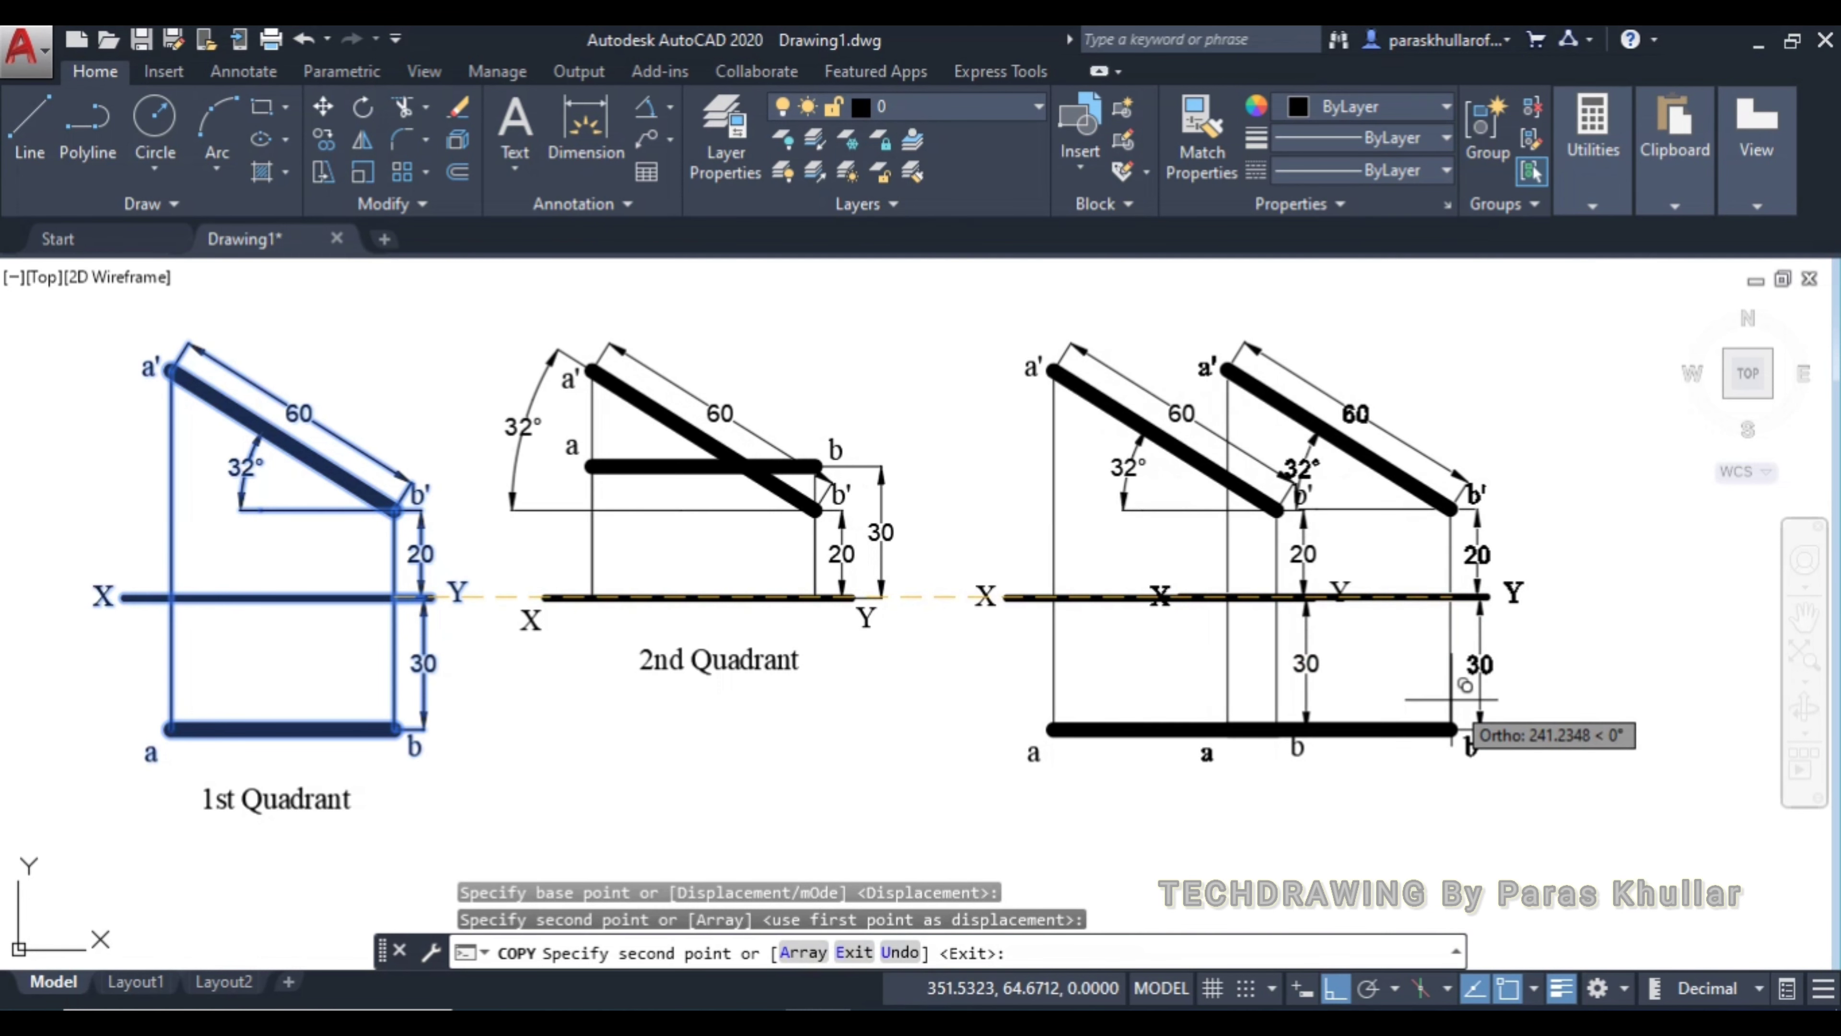
key("Escape")
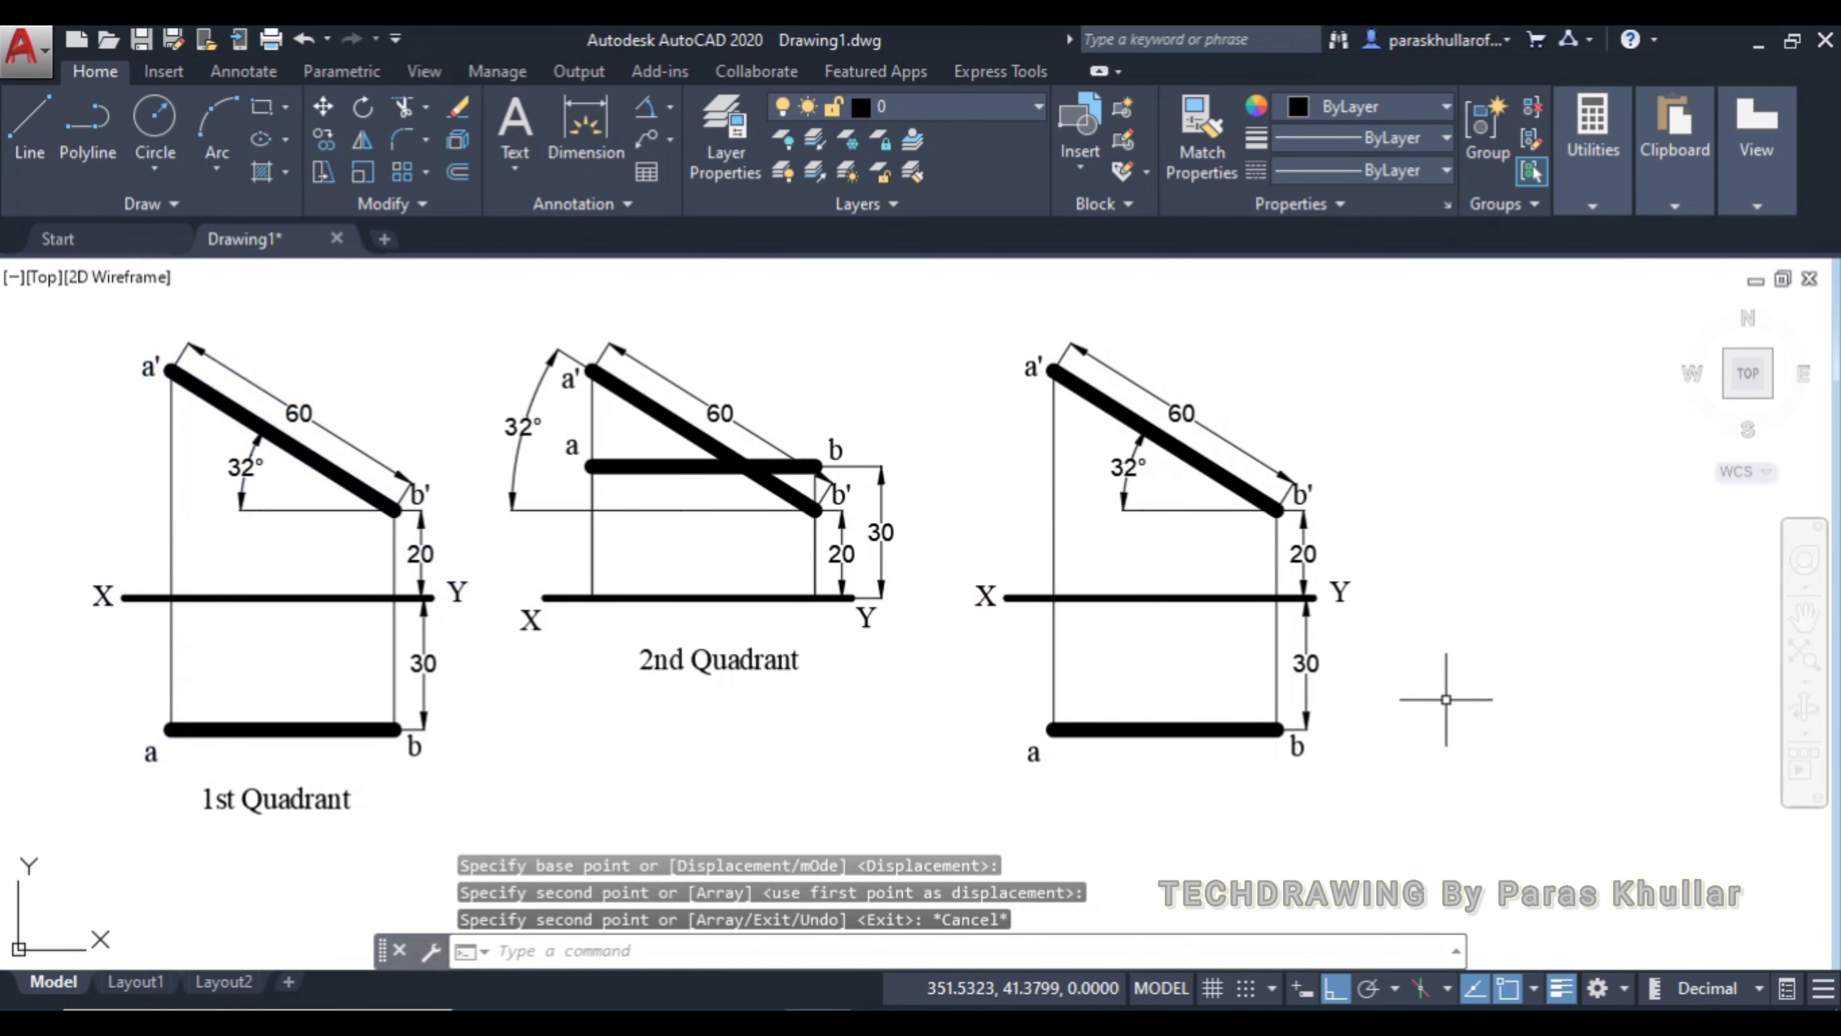
Mirror the entire third figure about its XY line and erase the source objects
left_click(921, 304)
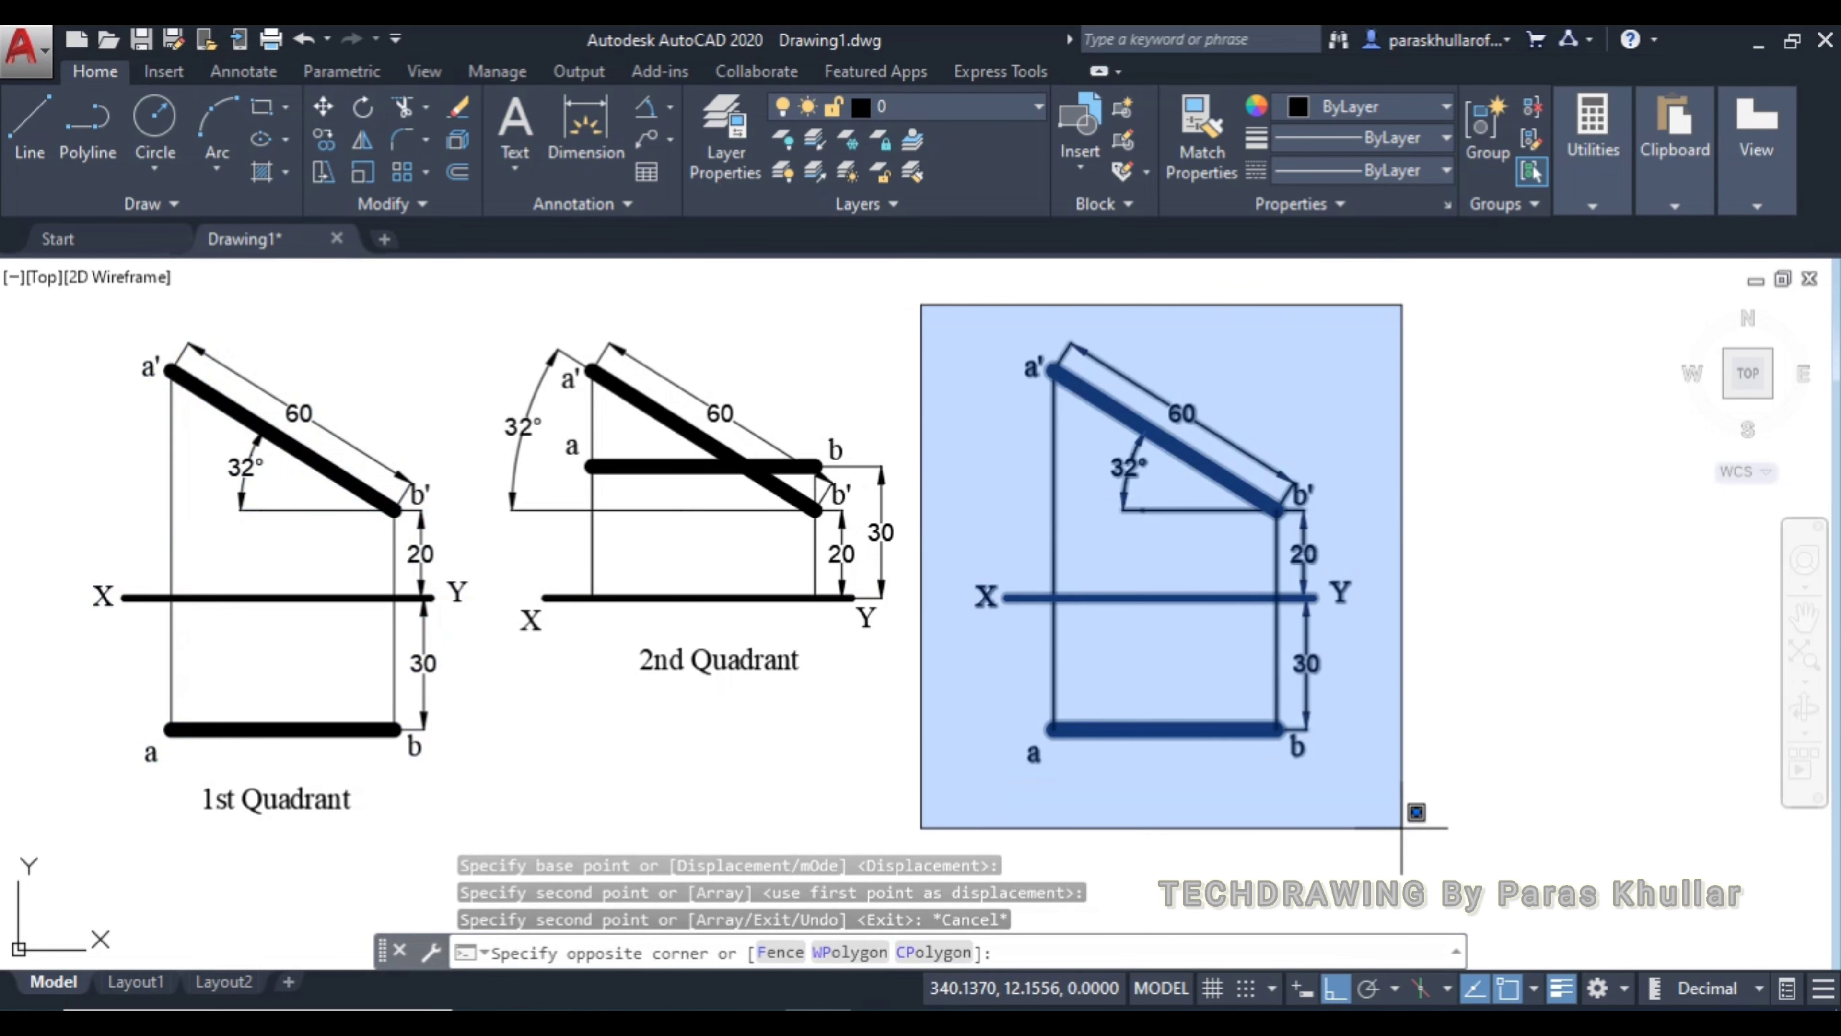
left_click(1406, 824)
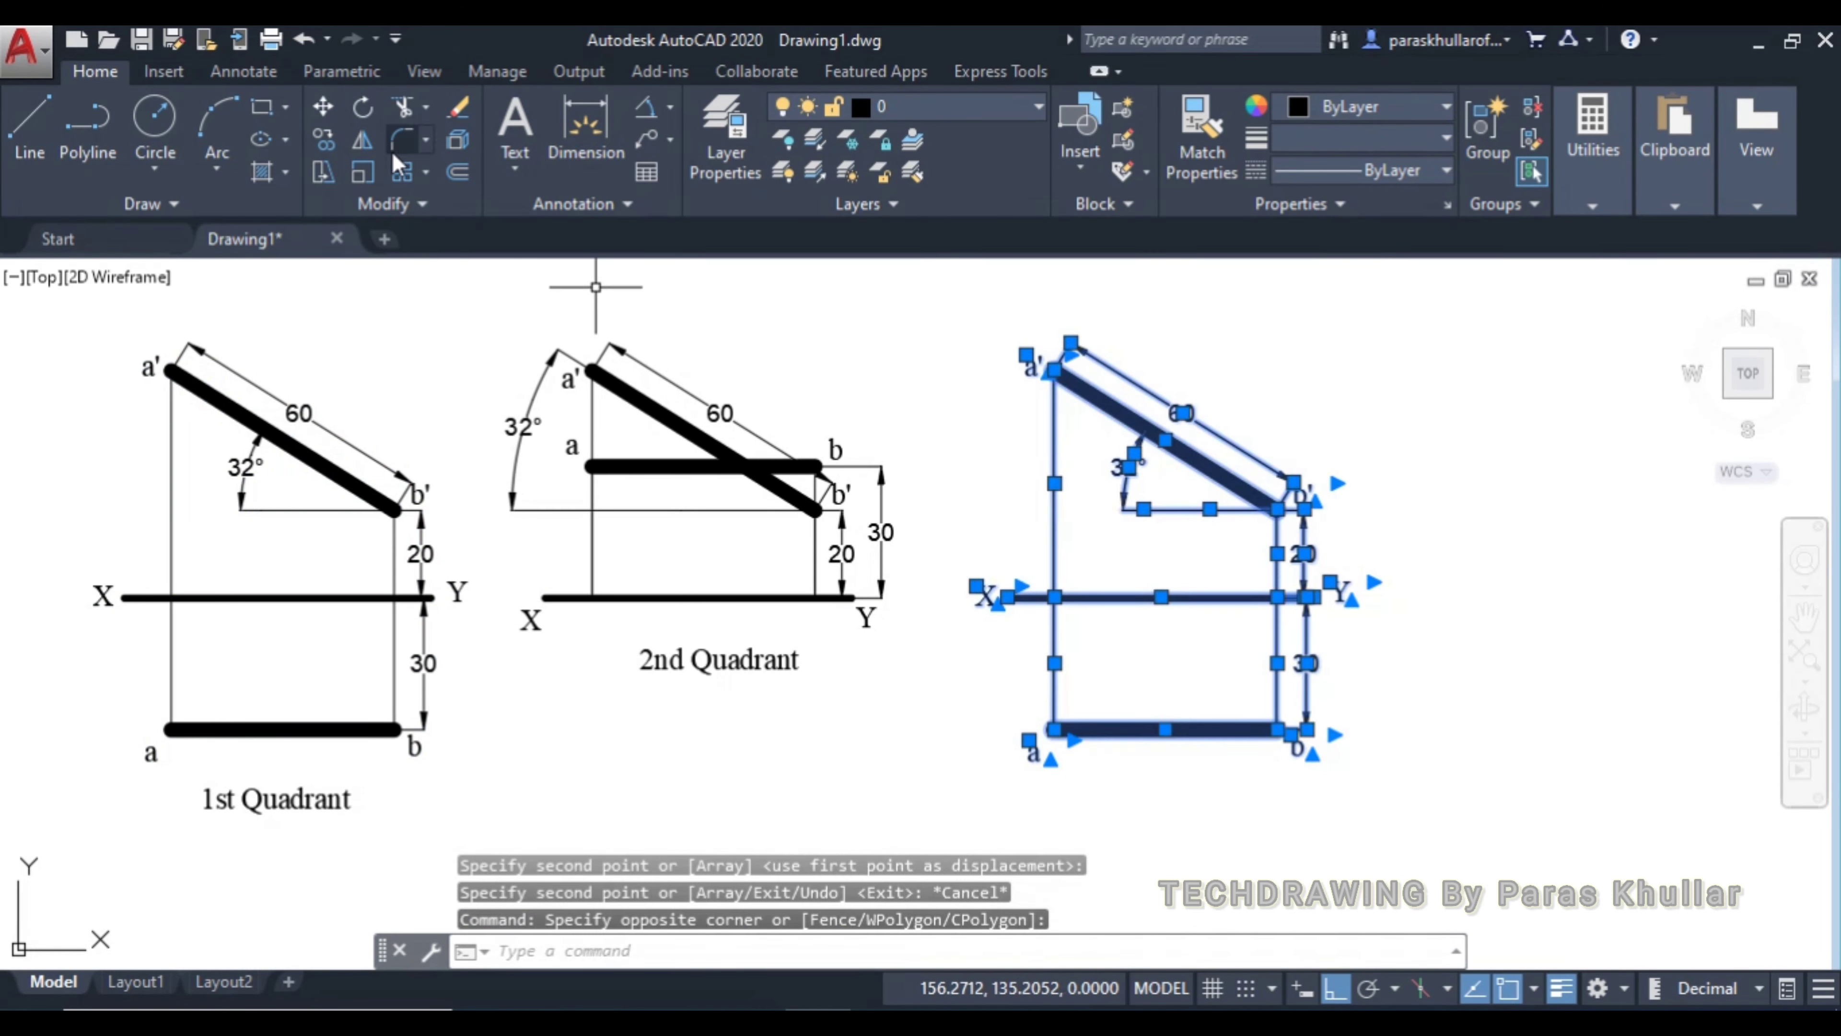
left_click(363, 142)
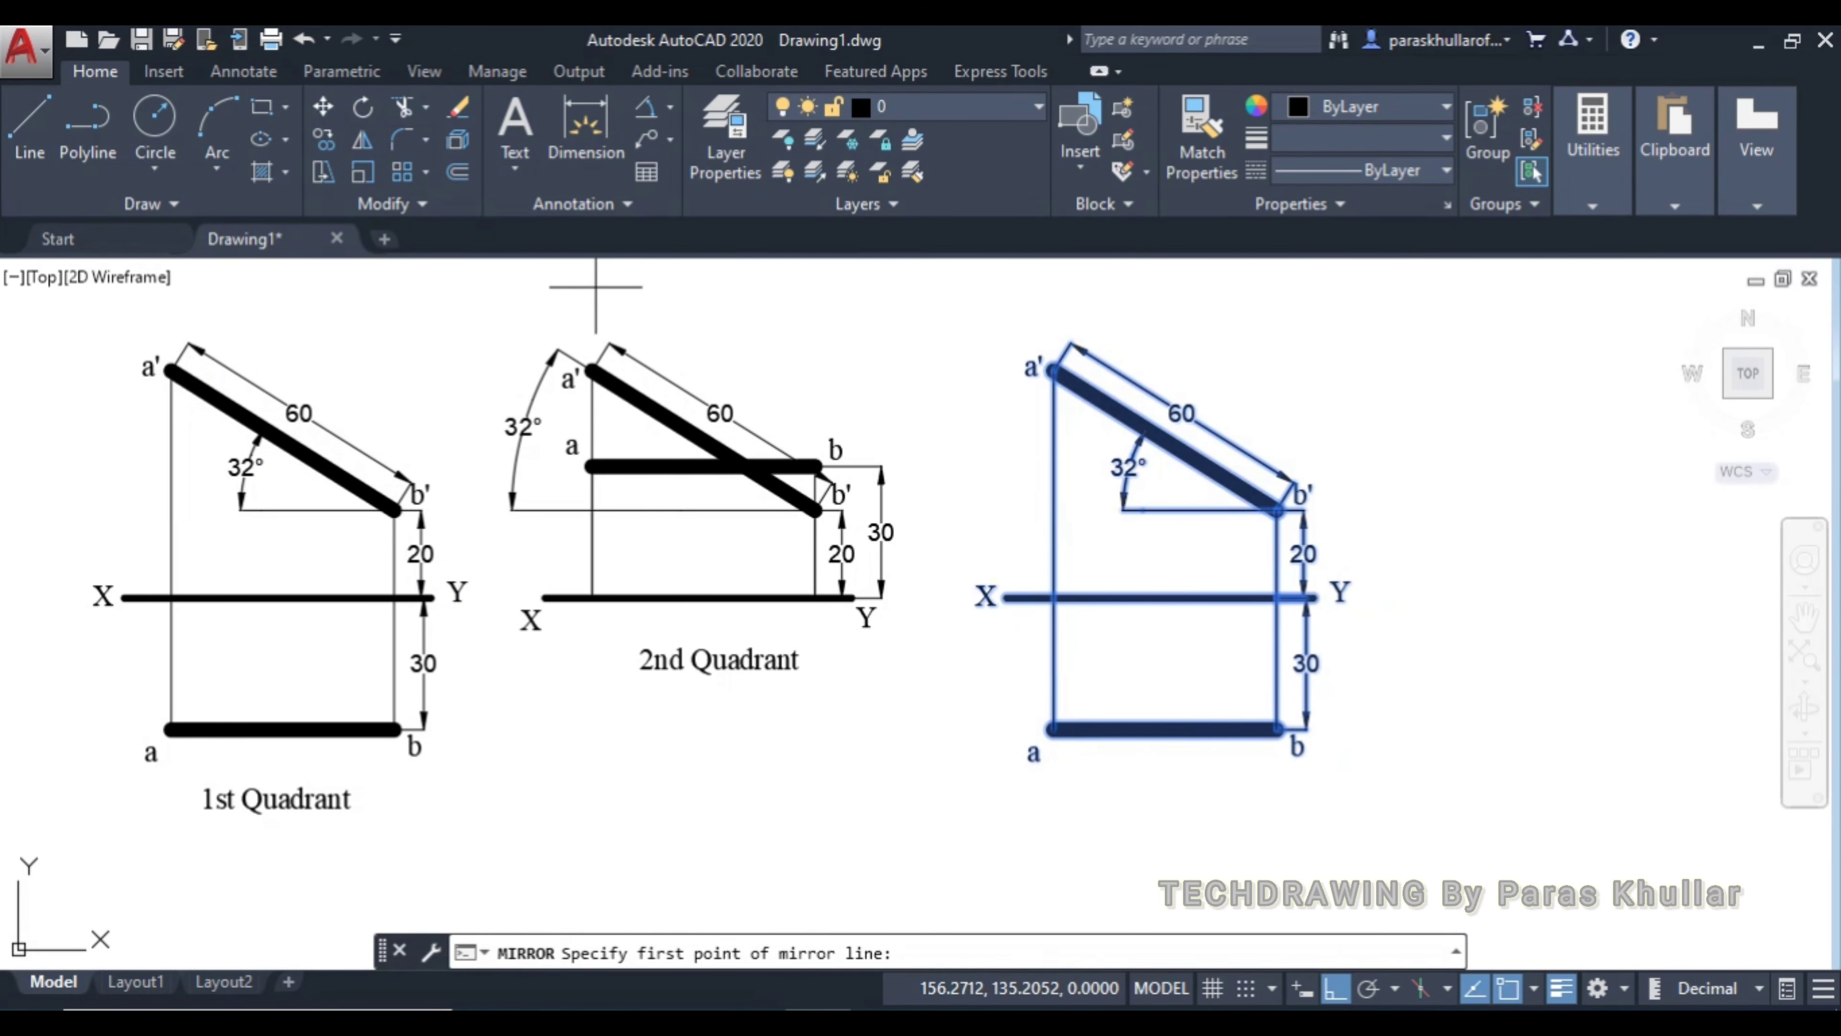
left_click(1055, 597)
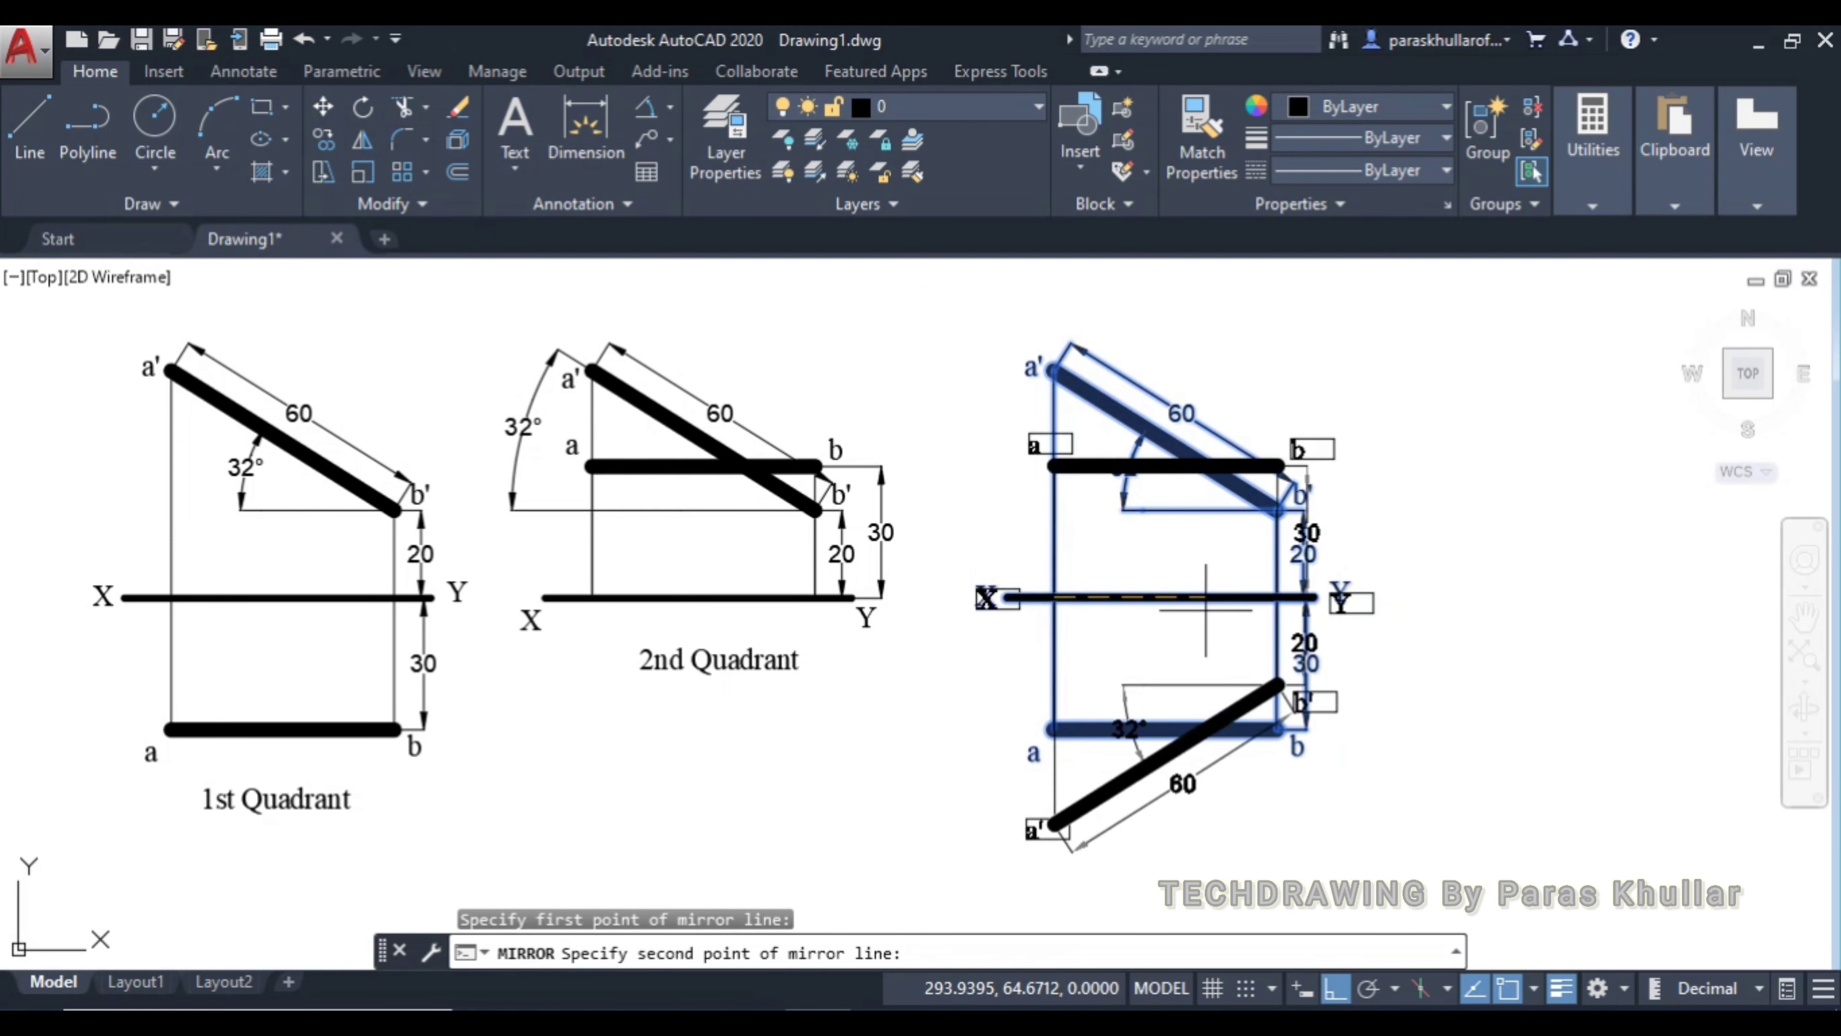
left_click(1273, 596)
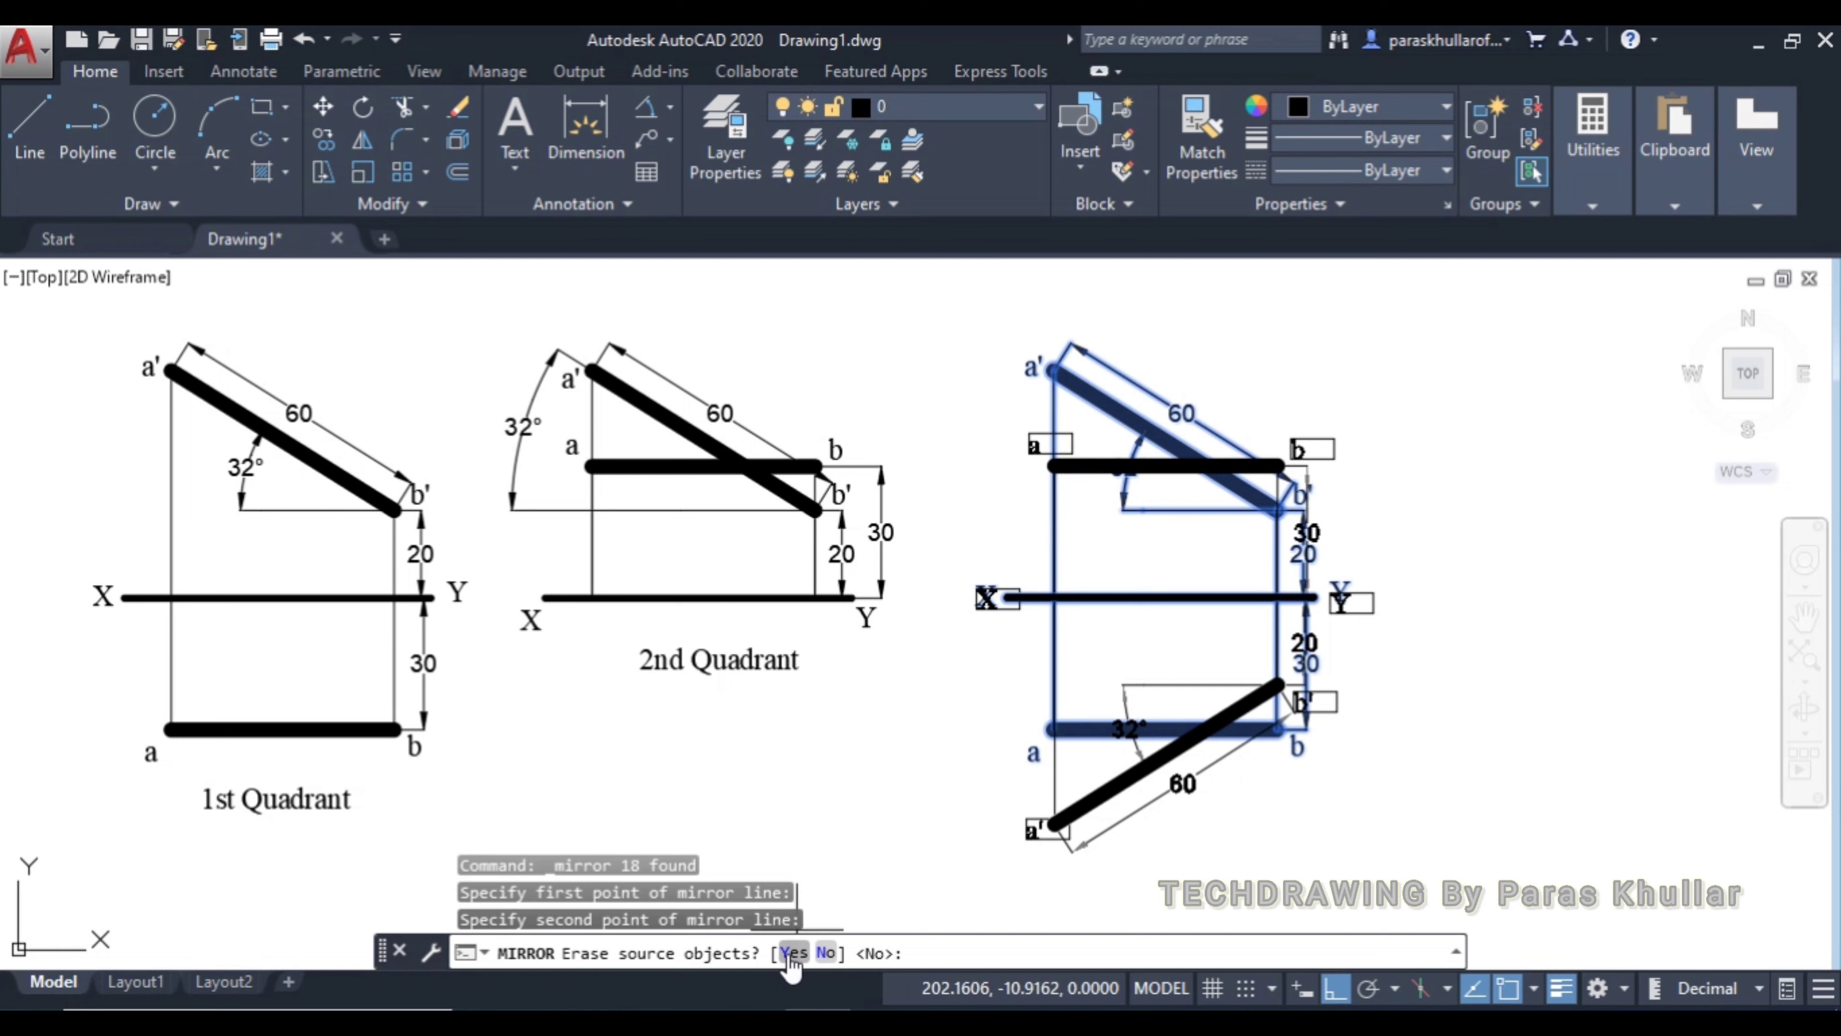
left_click(792, 952)
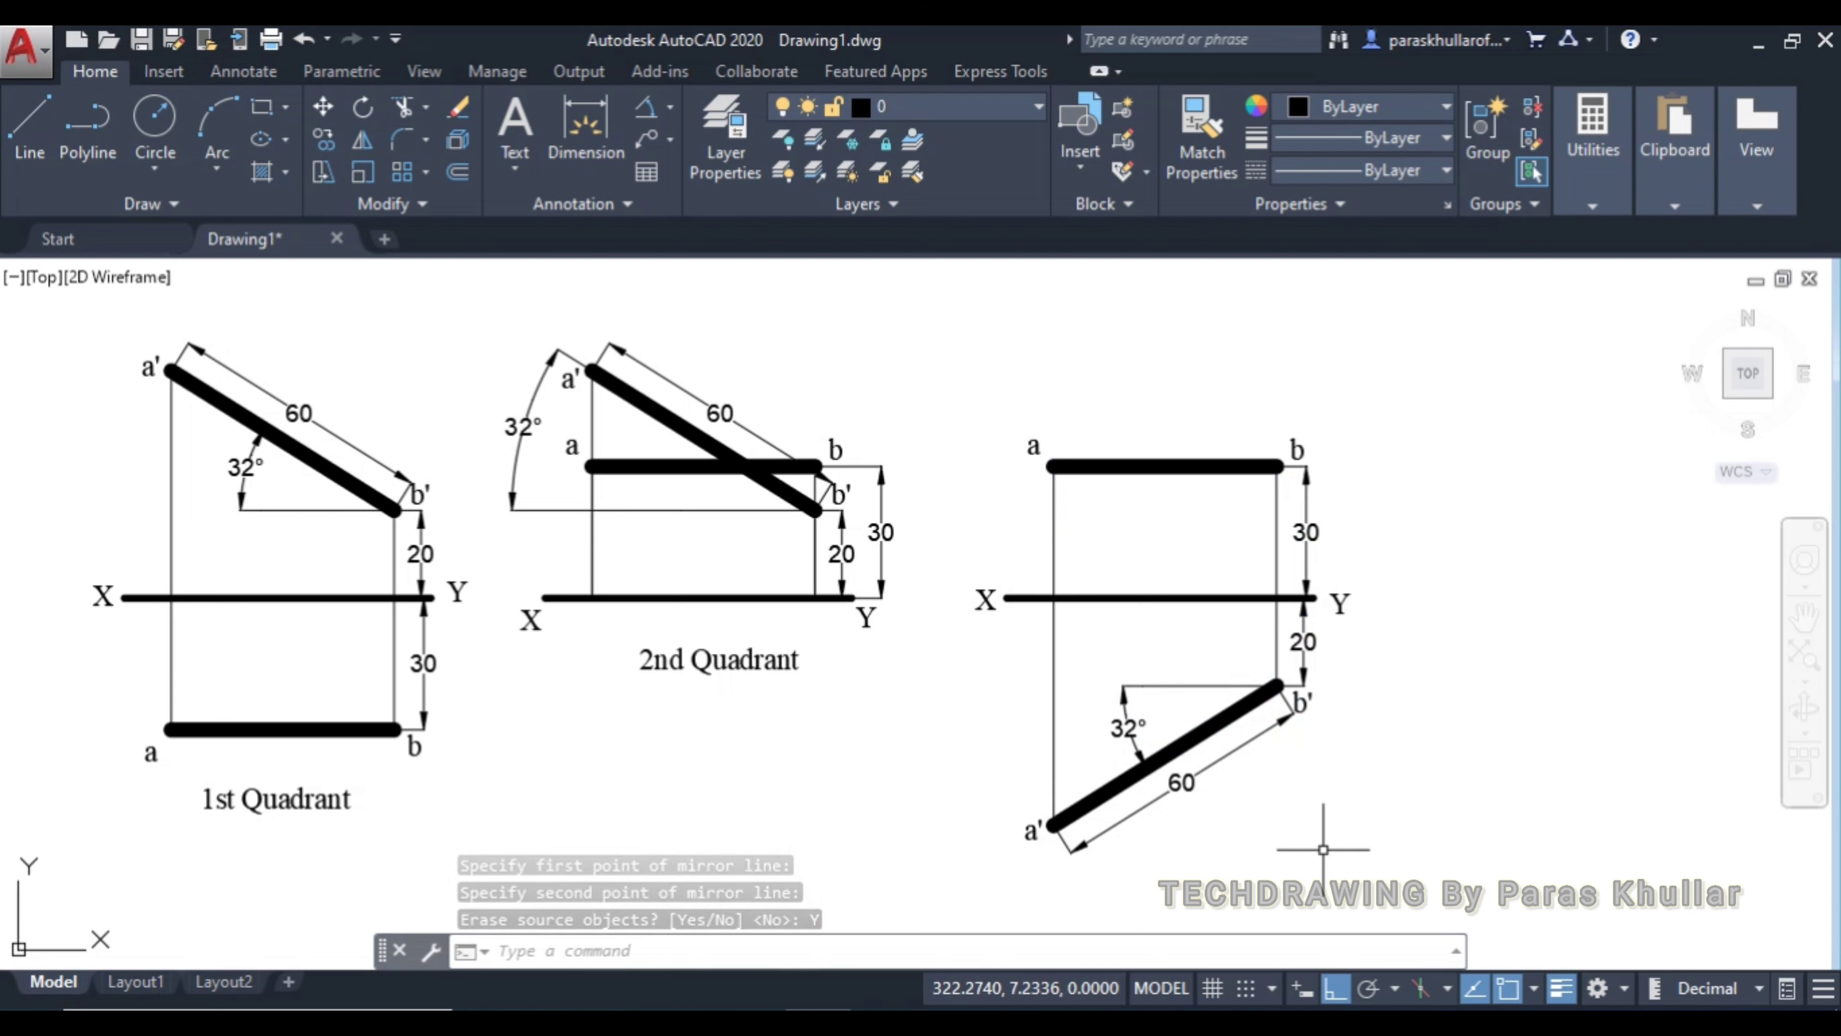
Move the whole mirrored third figure upward and very slightly left to free space for a caption below it
left_click(1362, 860)
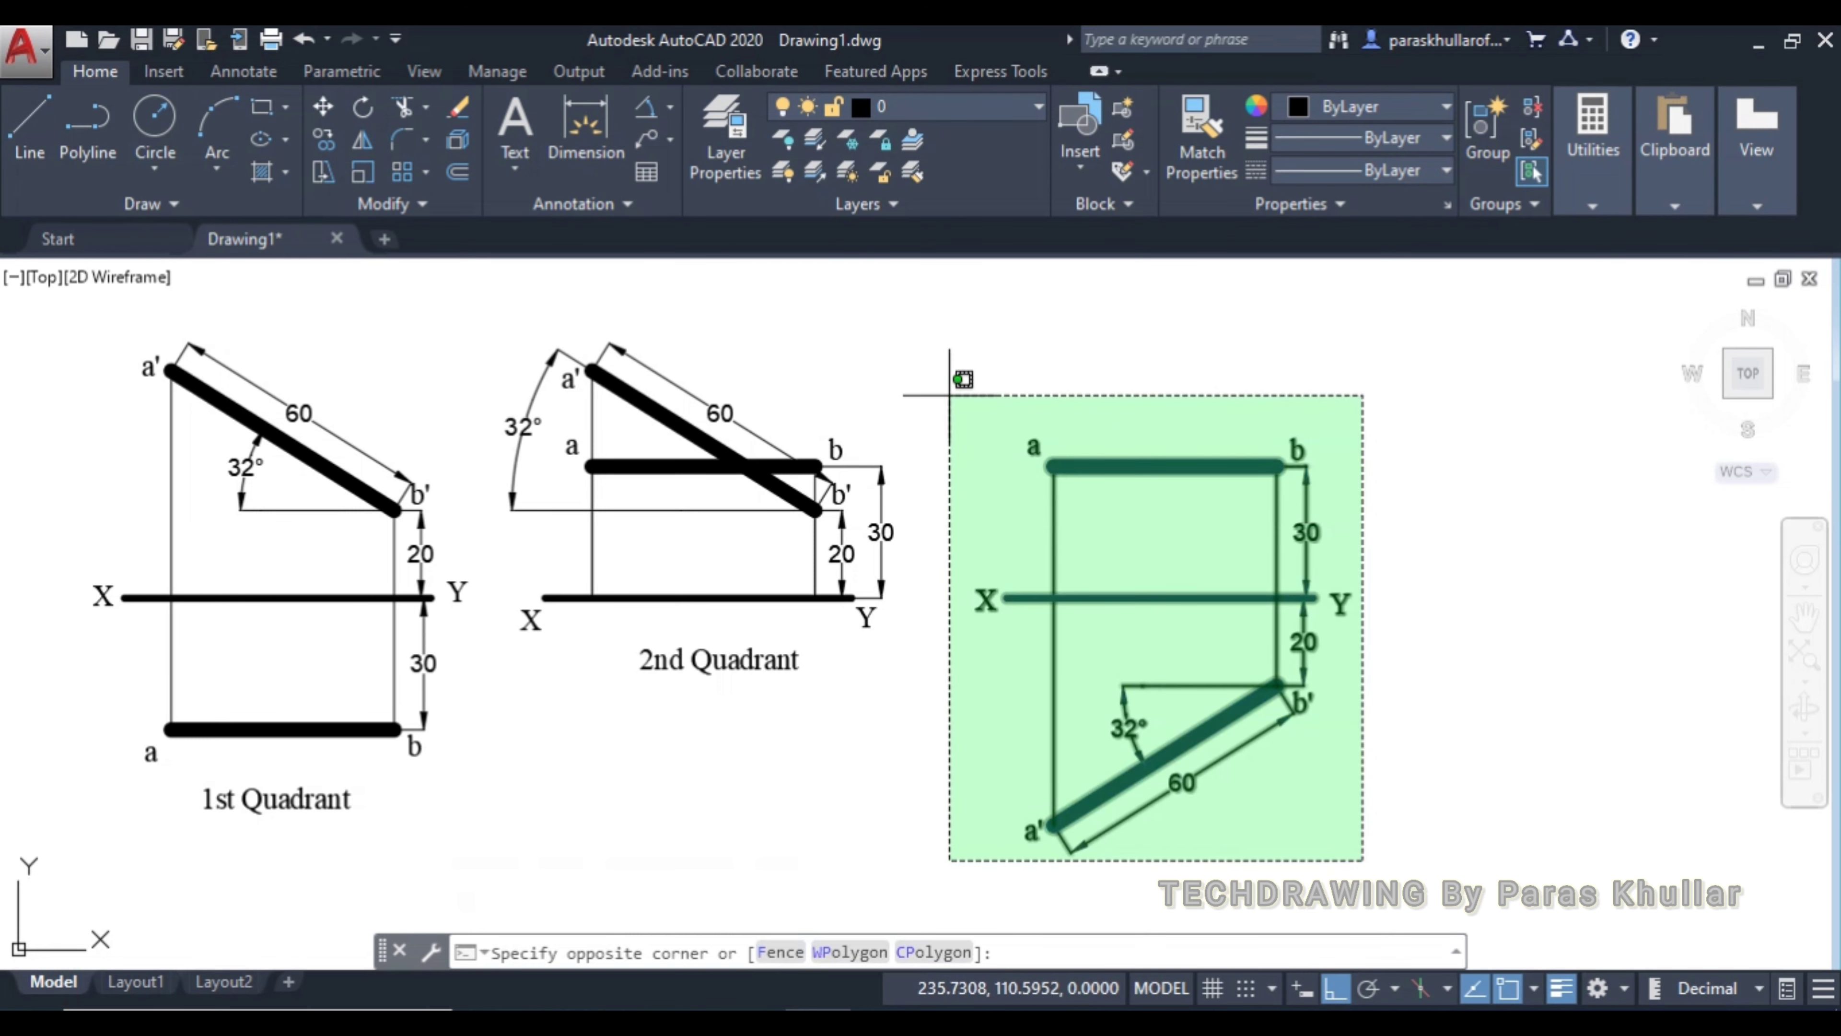
left_click(961, 397)
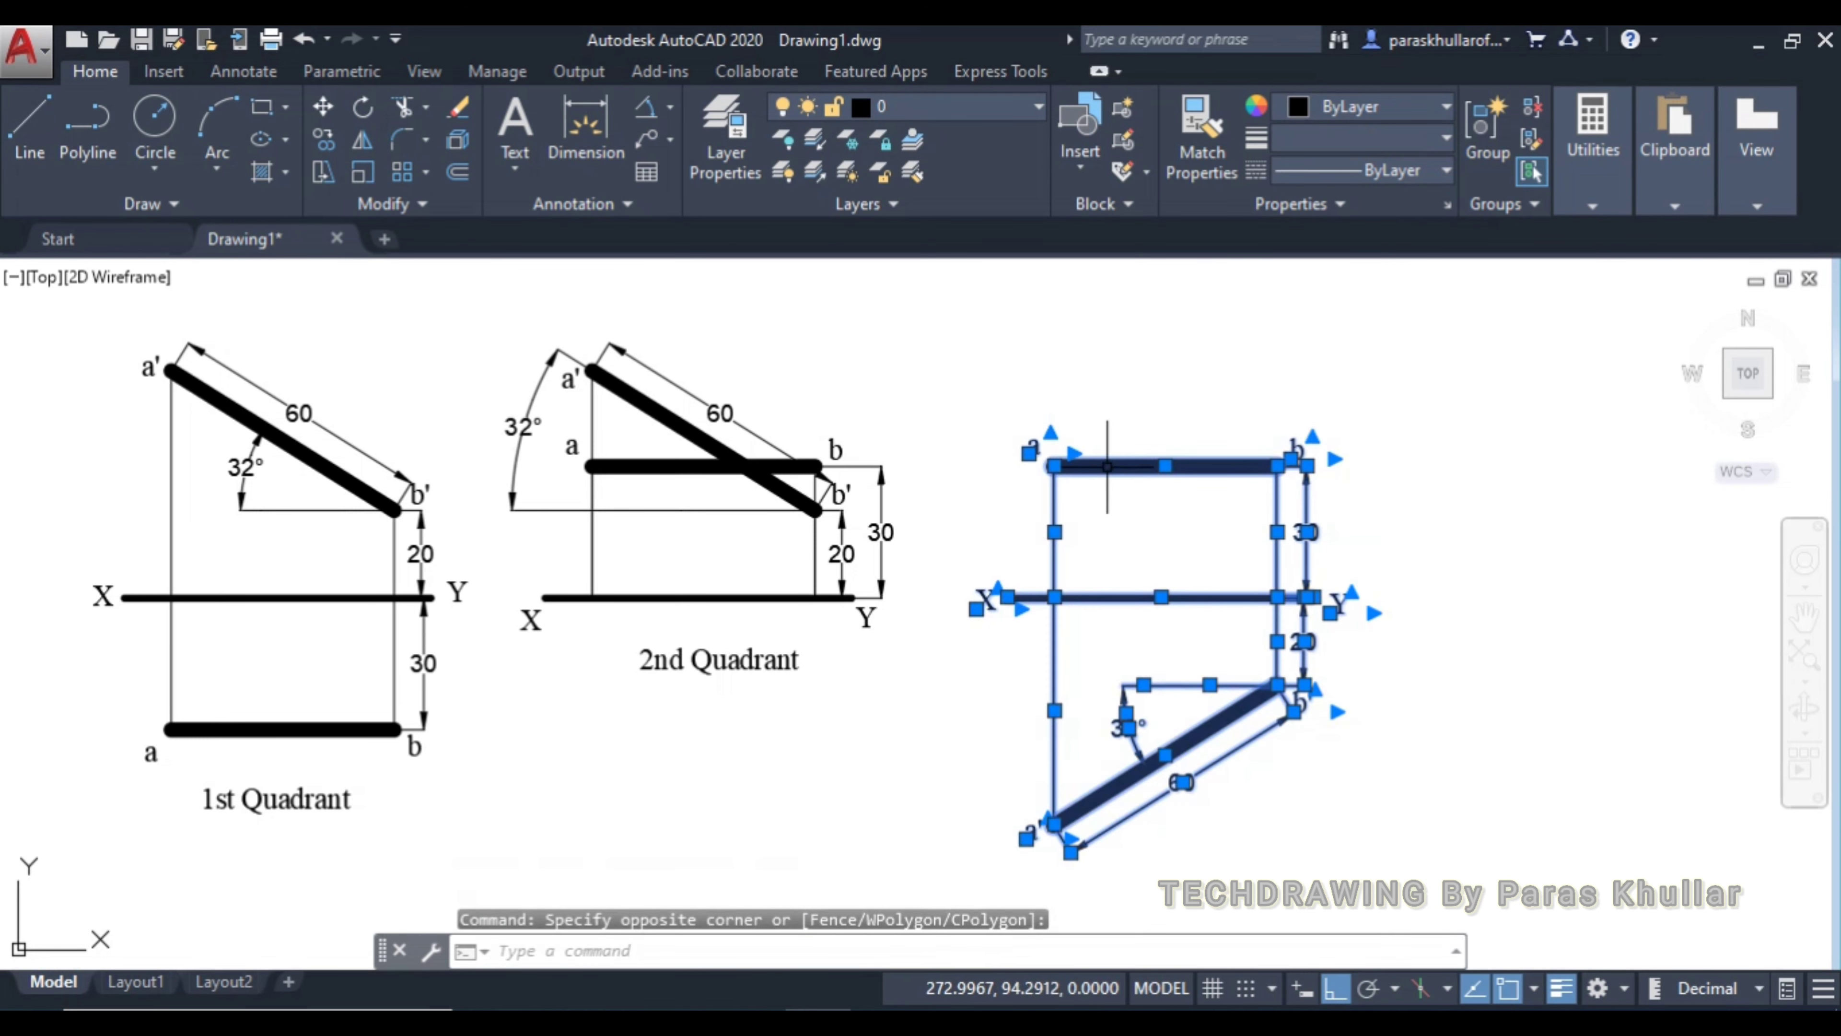
left_click_drag(1107, 466, 1096, 362)
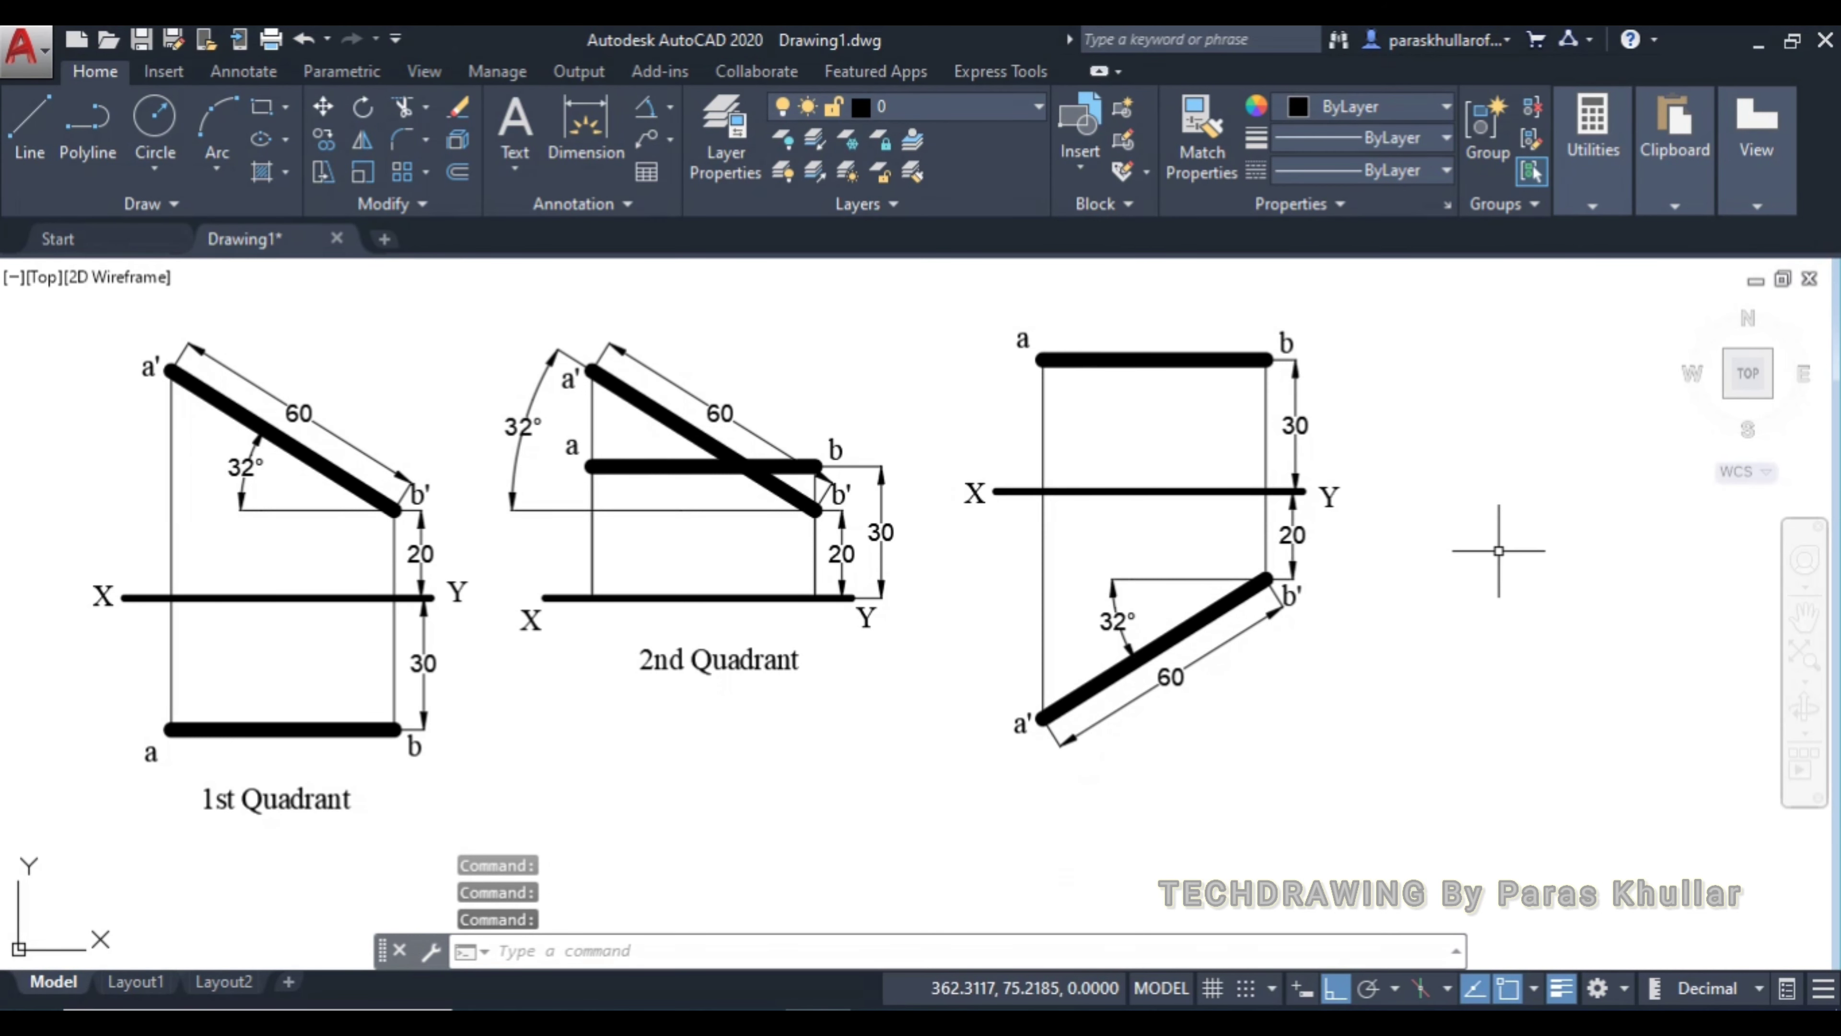
key("Escape")
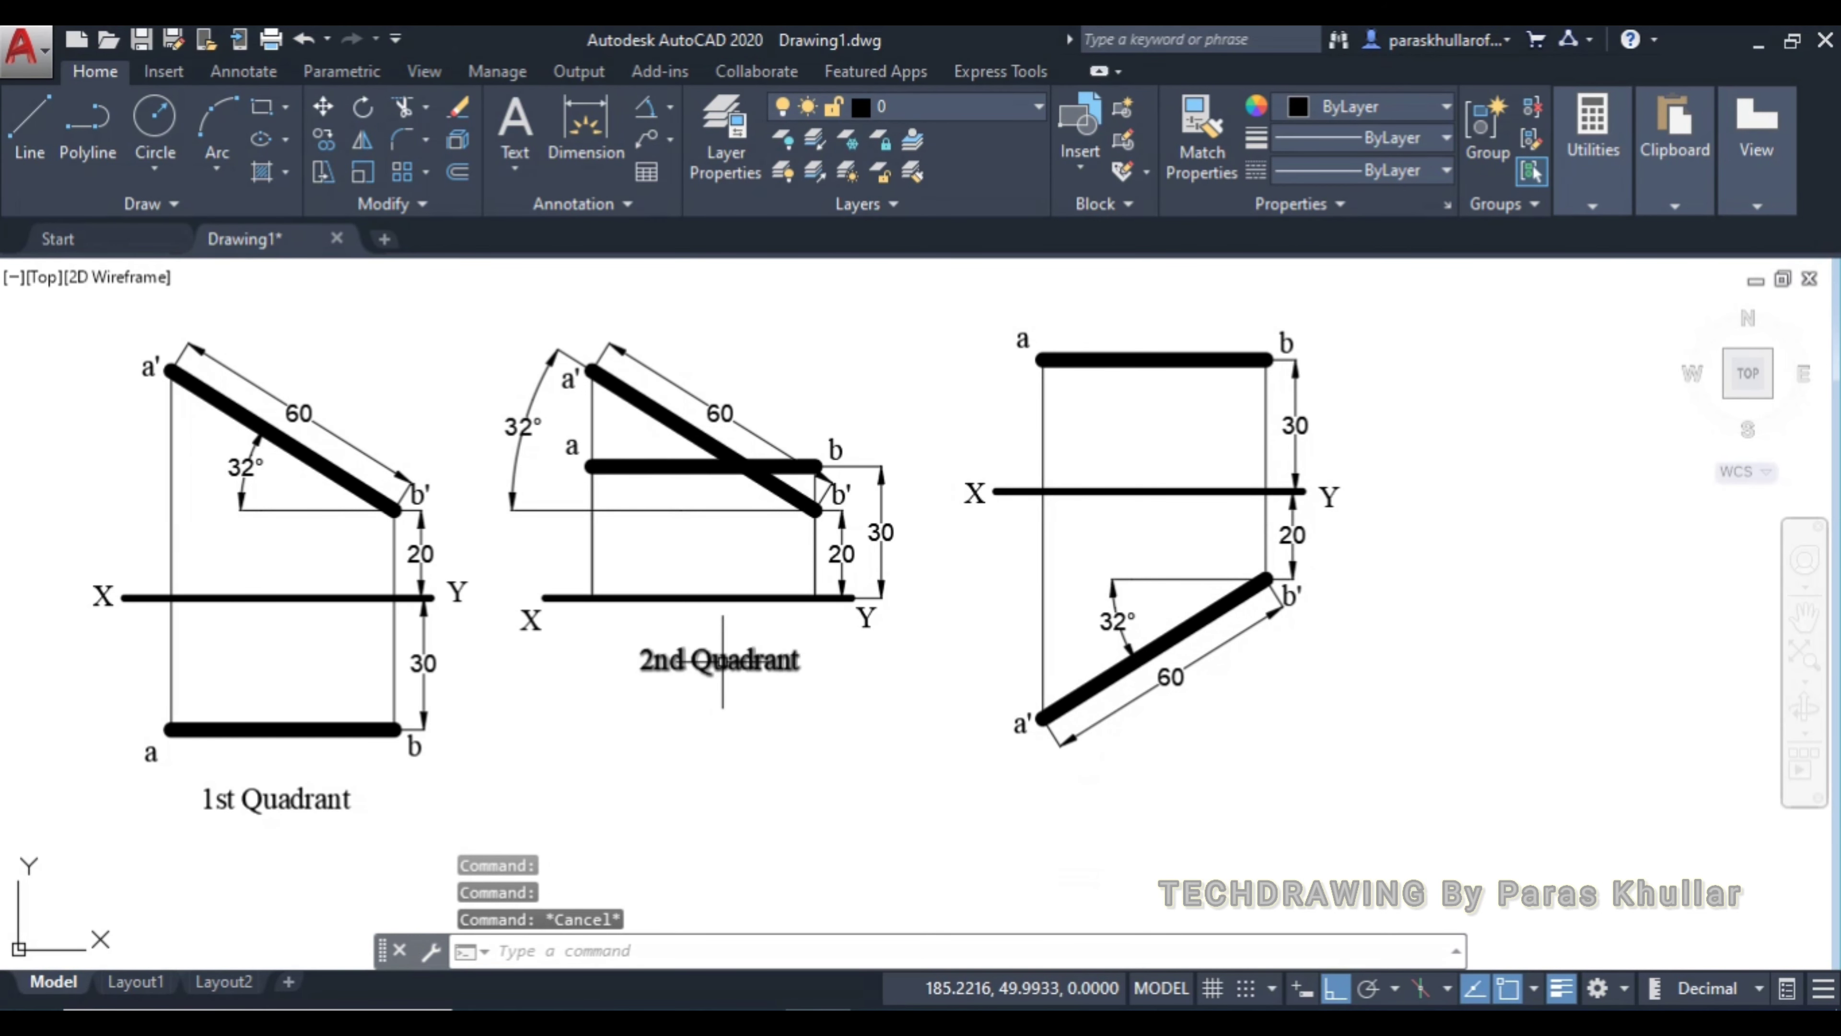
Paste a copy of the "2nd Quadrant" caption below the inclined line of the third figure
left_click(722, 659)
key("ctrl+c")
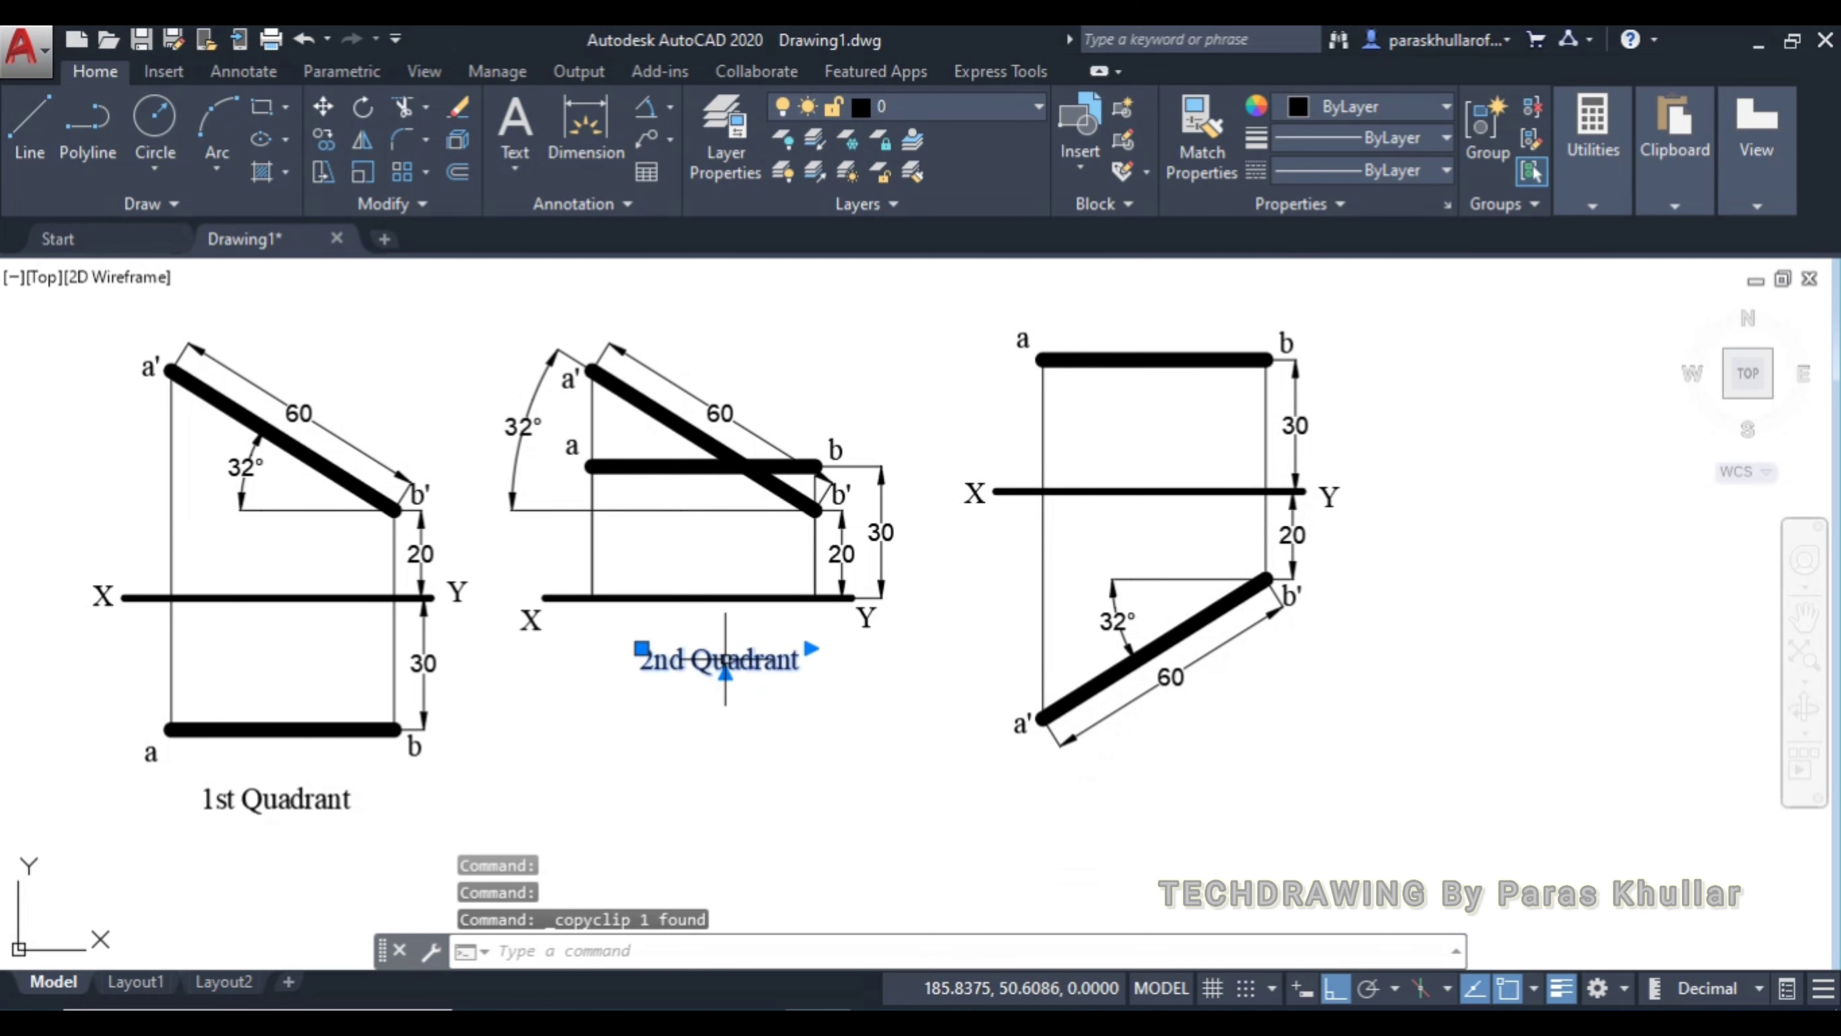
key("ctrl+v")
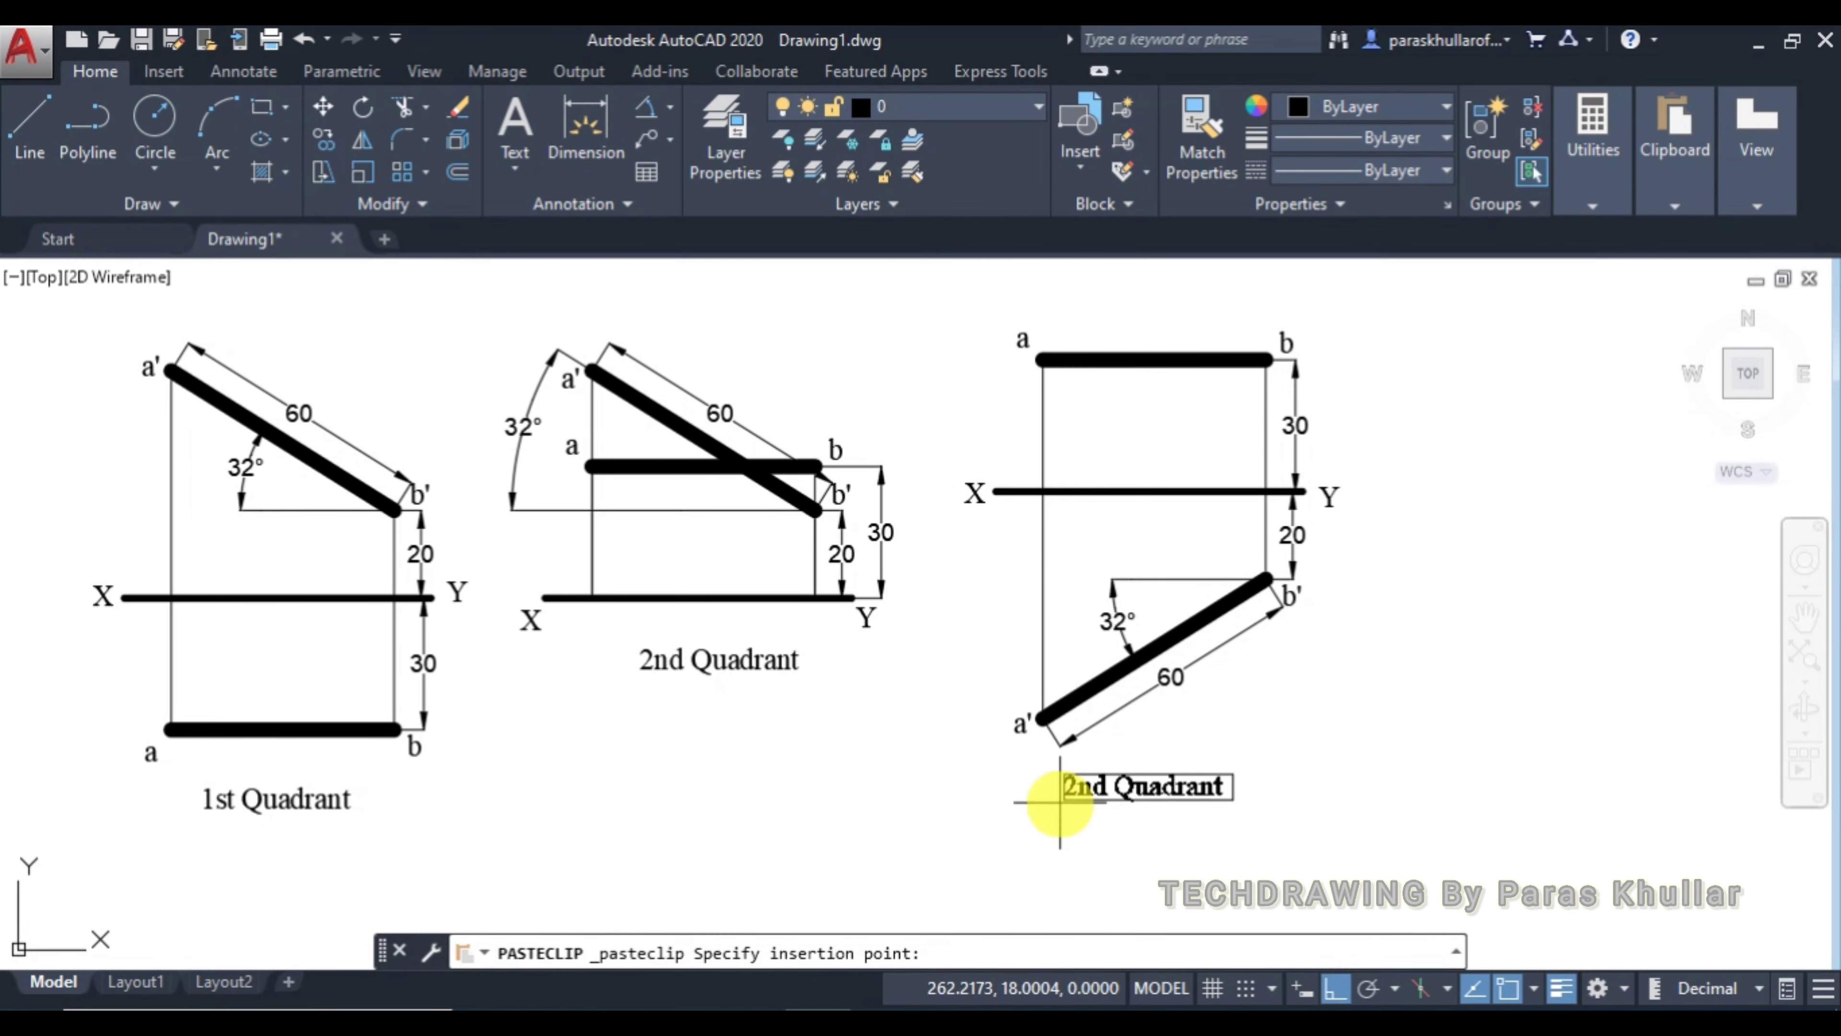
left_click(1060, 803)
Change the caption under the third figure to "3rd Quadrant"
double_click(1095, 787)
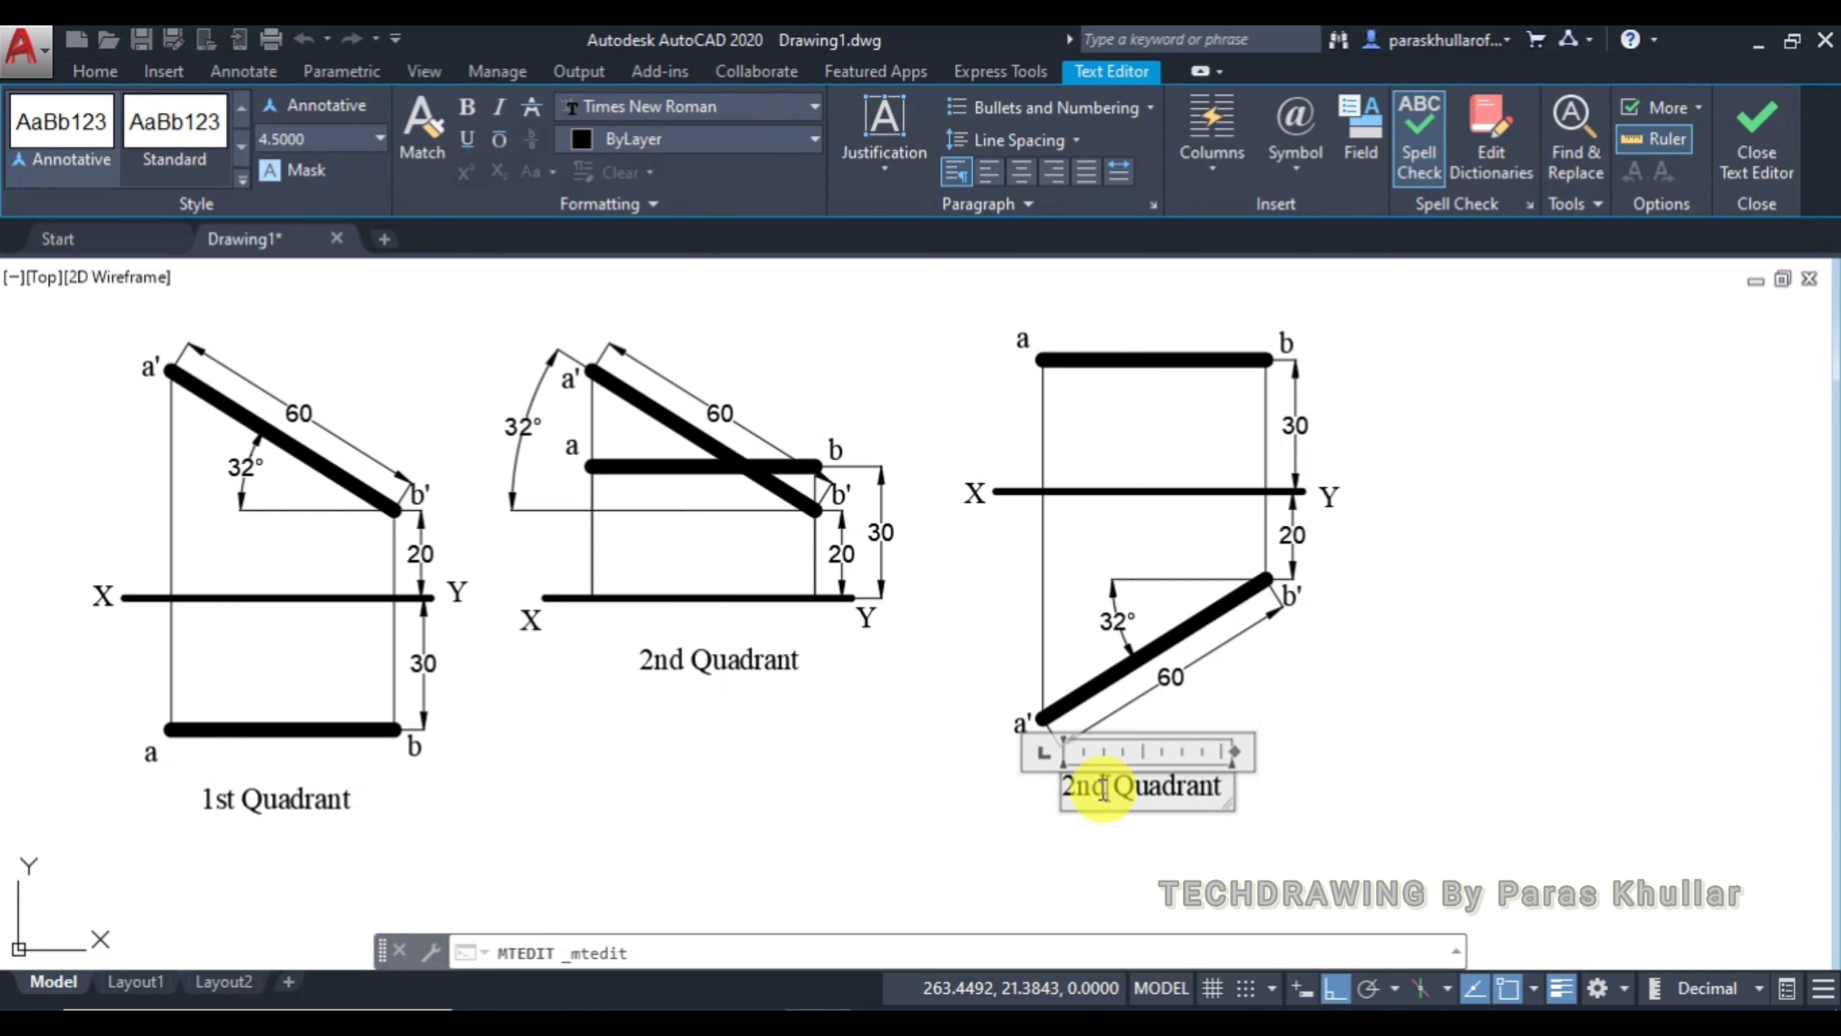
left_click_drag(1104, 788, 1036, 779)
type("3rd")
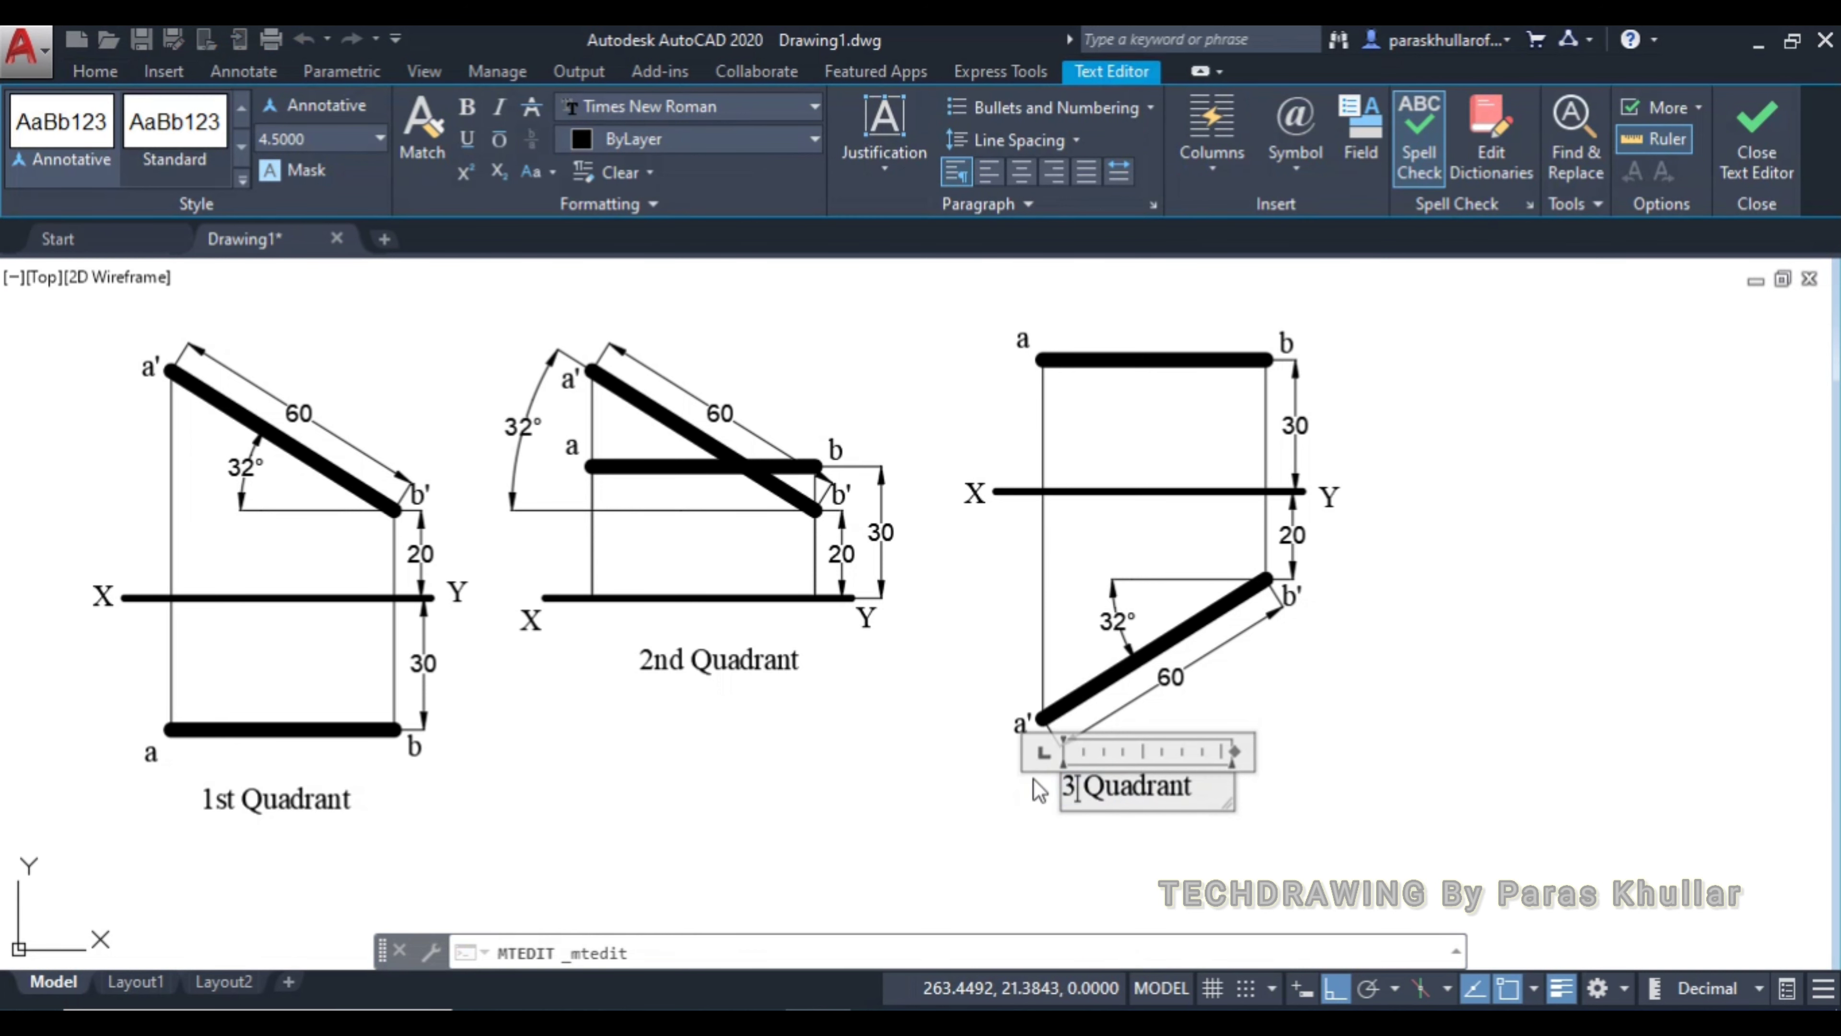
left_click(1326, 726)
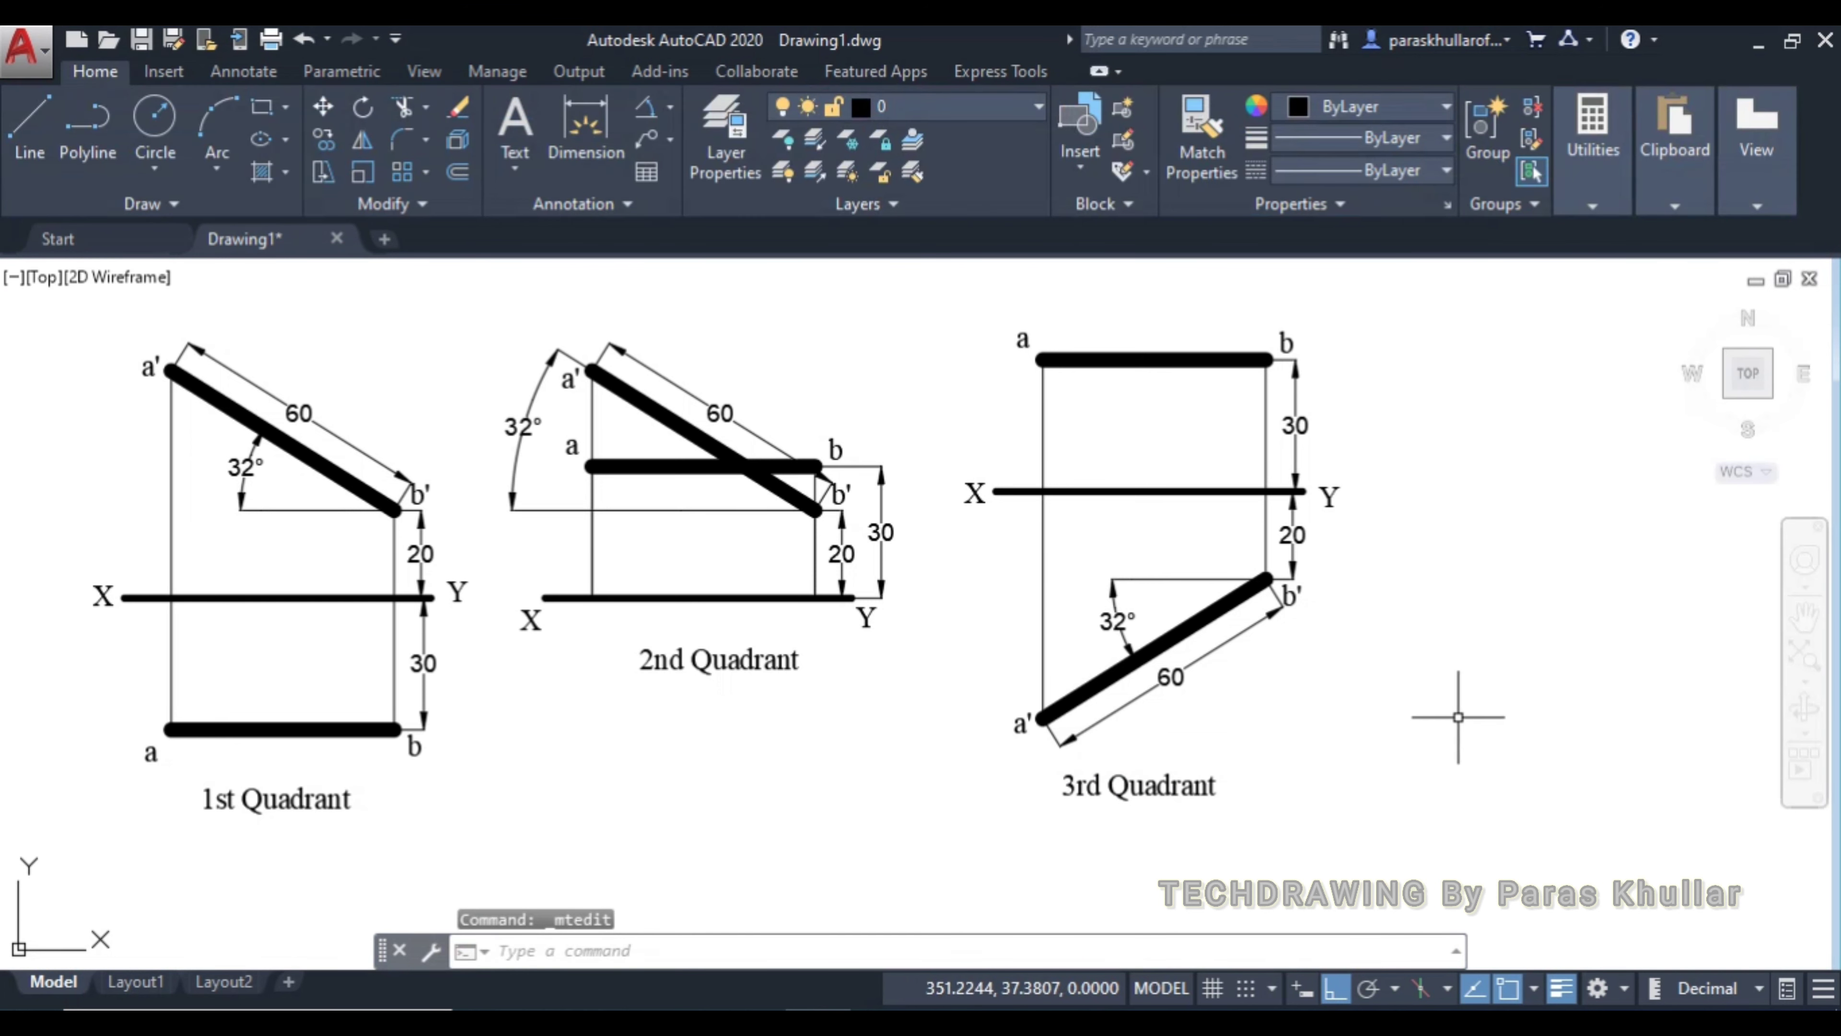
middle_click_drag(1459, 719, 1377, 730)
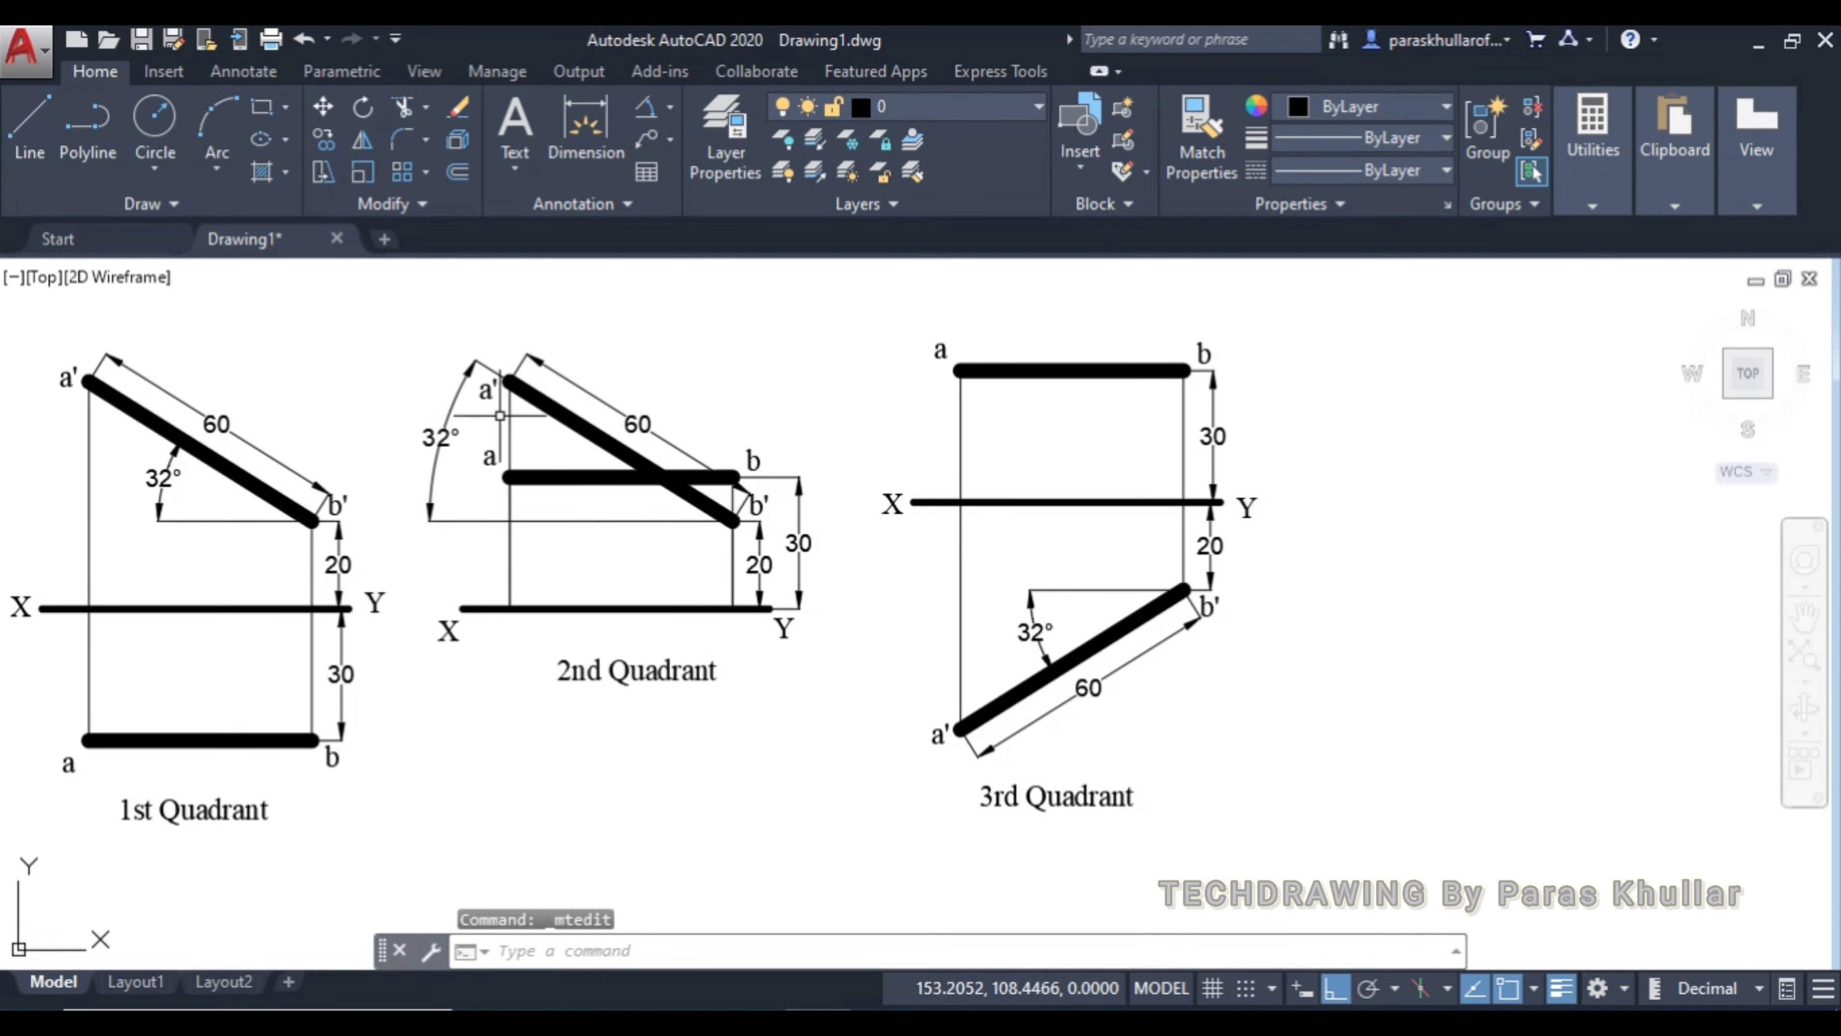
Copy the second-quadrant figure without its caption to the free space right of the third figure, with Ortho off
left_click(389, 319)
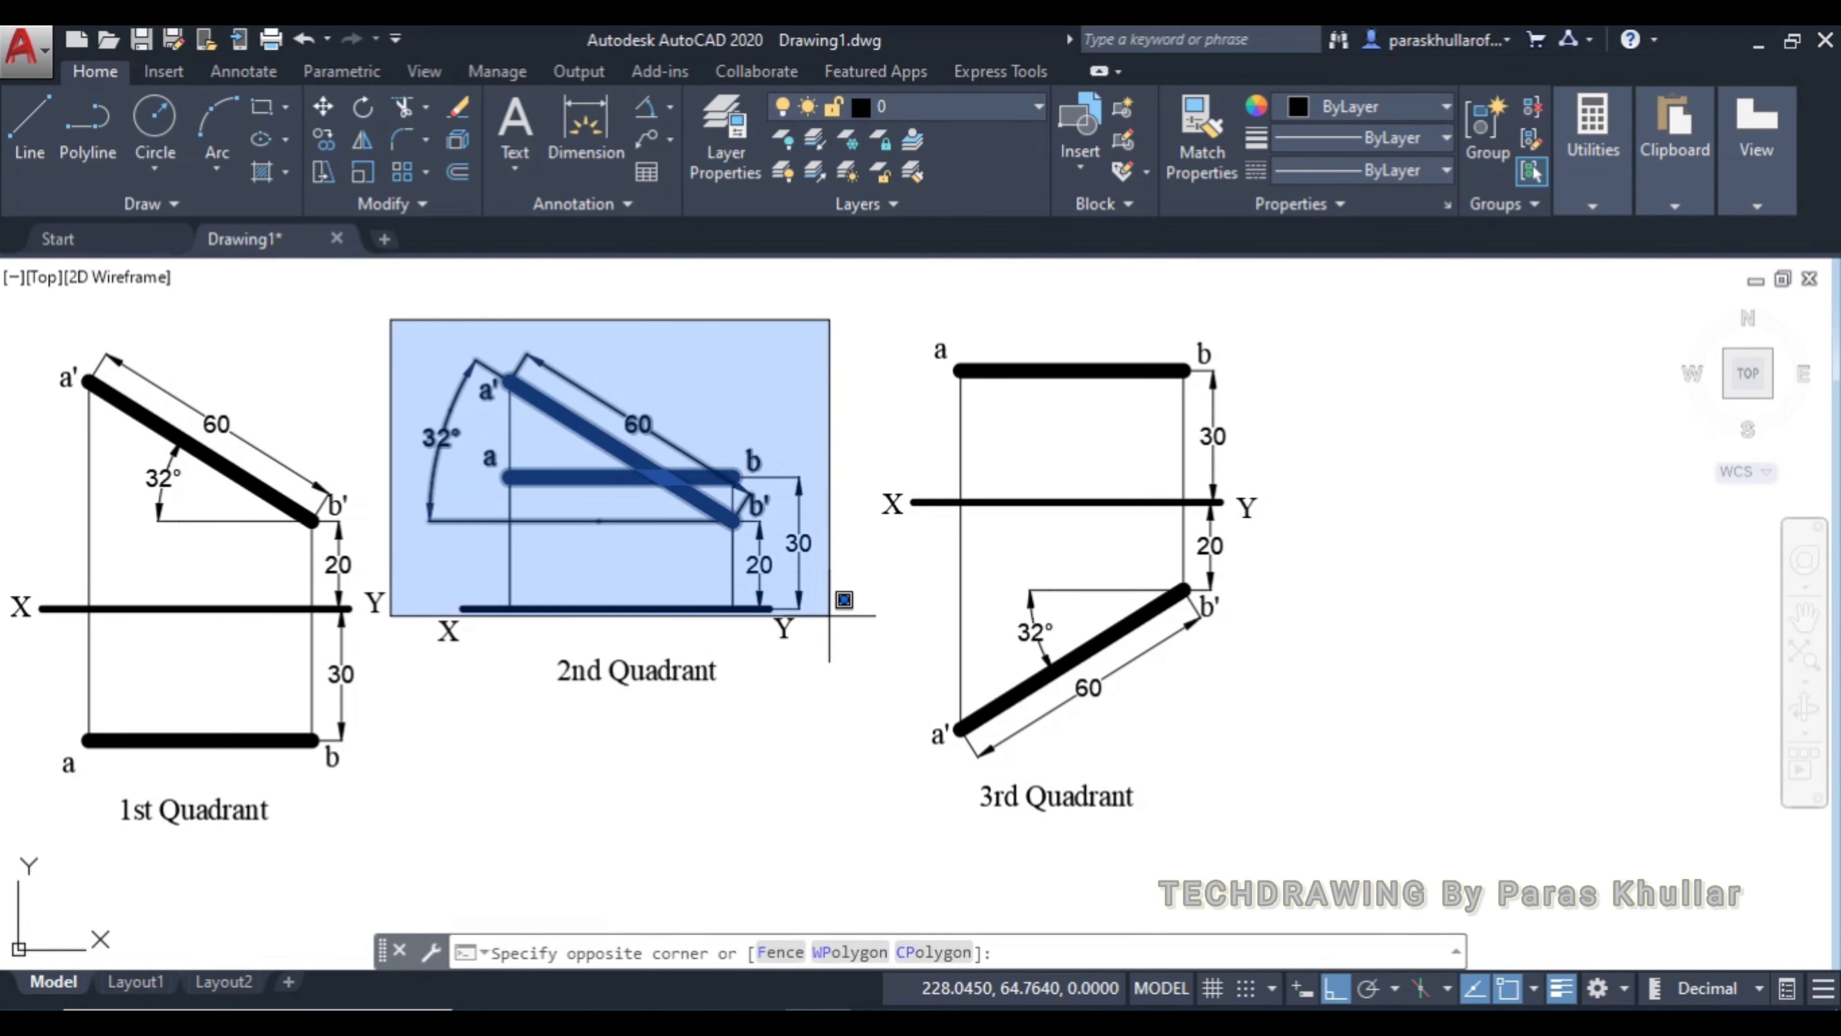
left_click(833, 649)
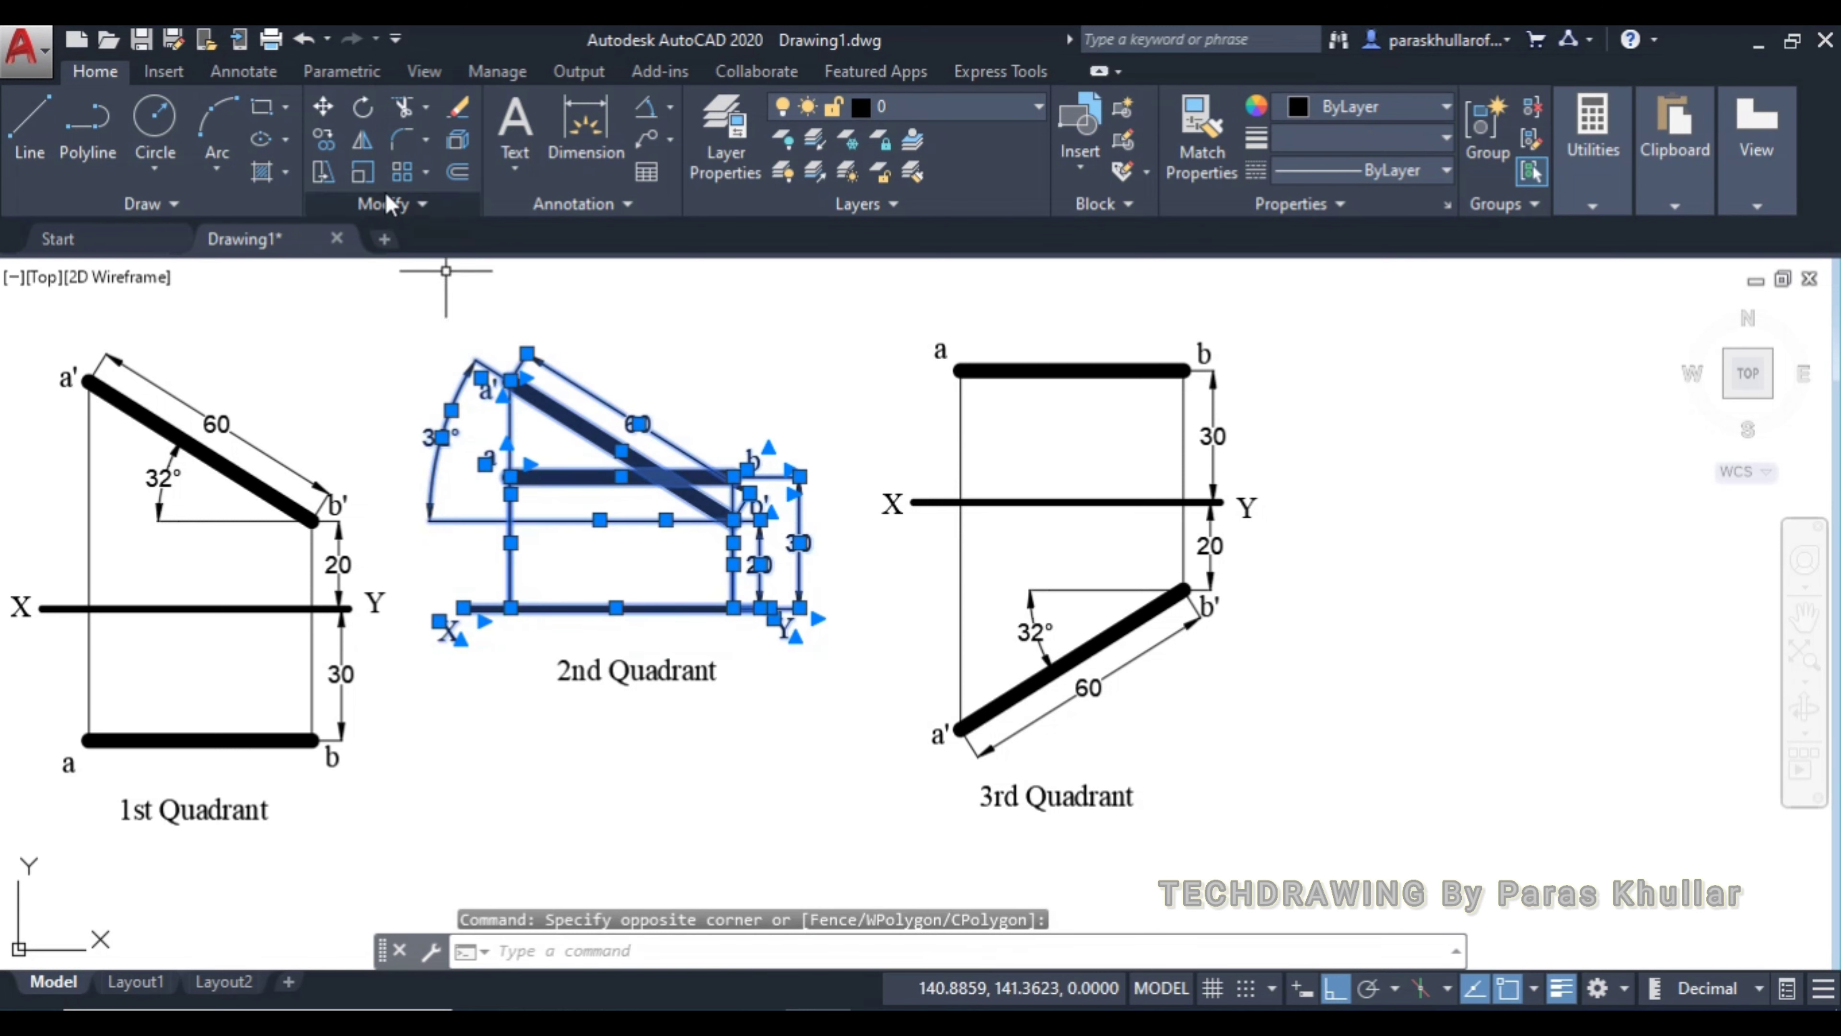
left_click(327, 142)
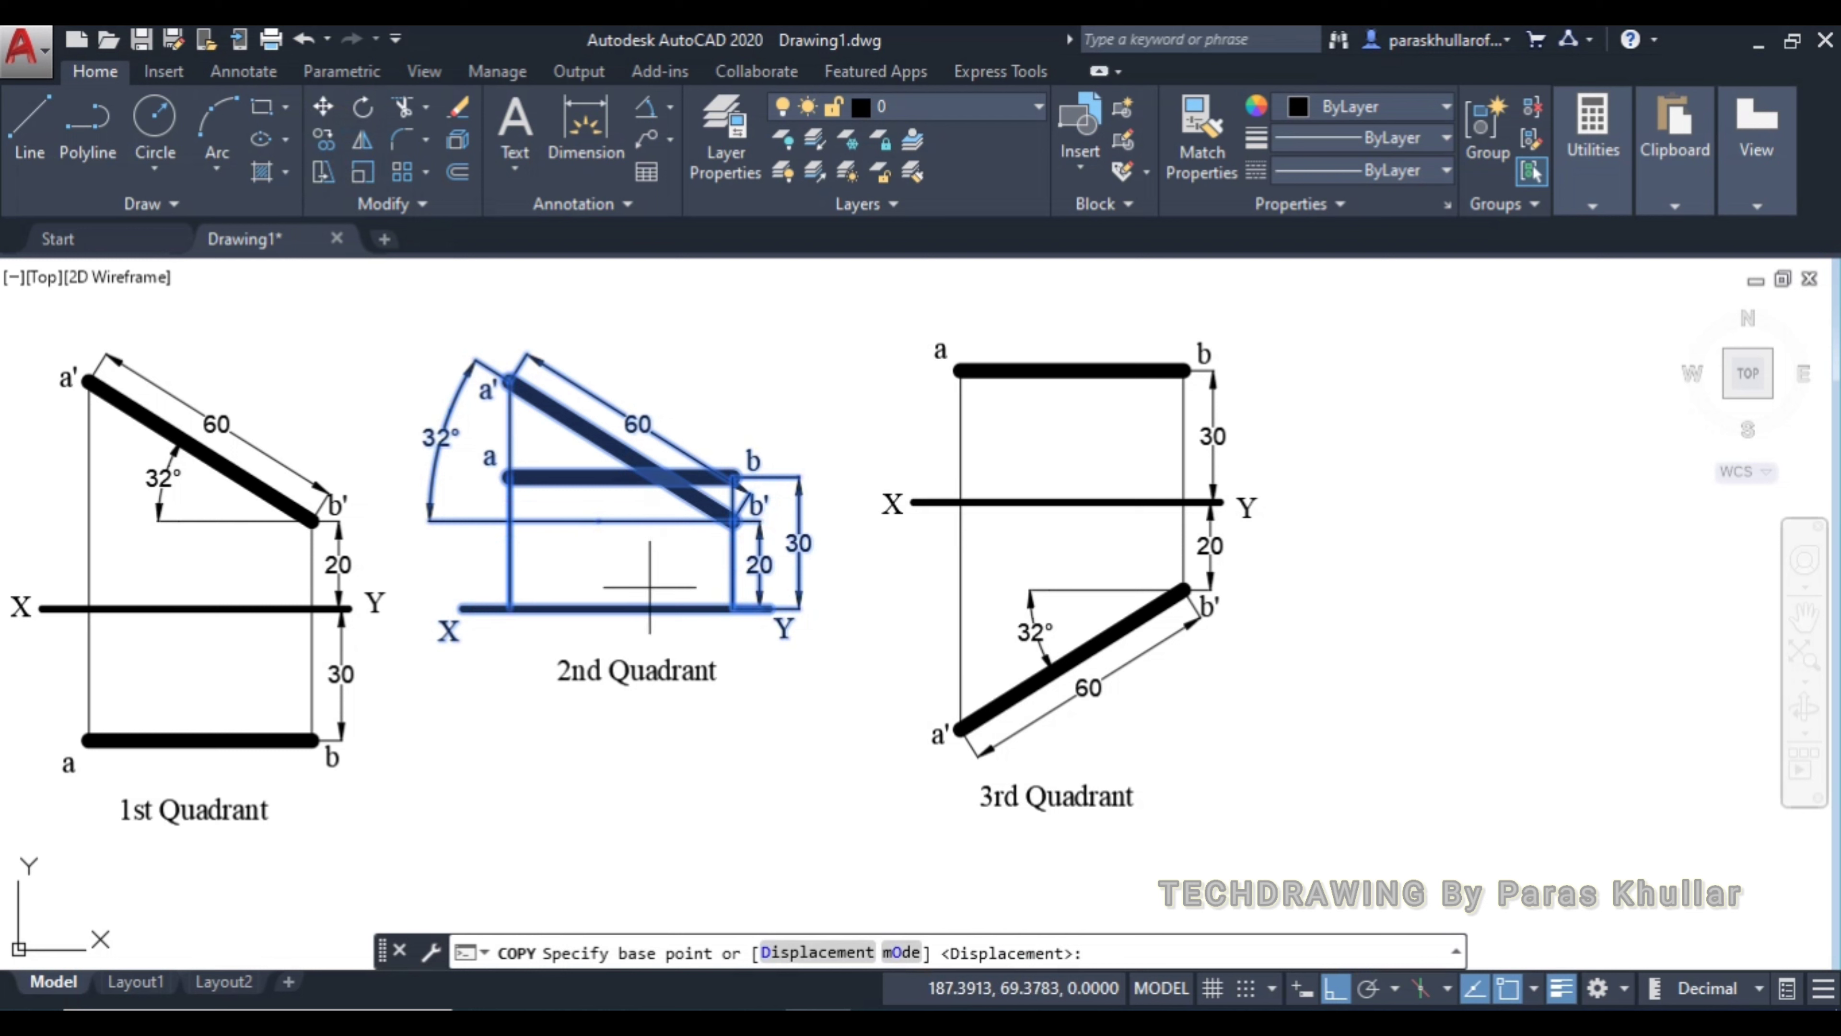
left_click(644, 608)
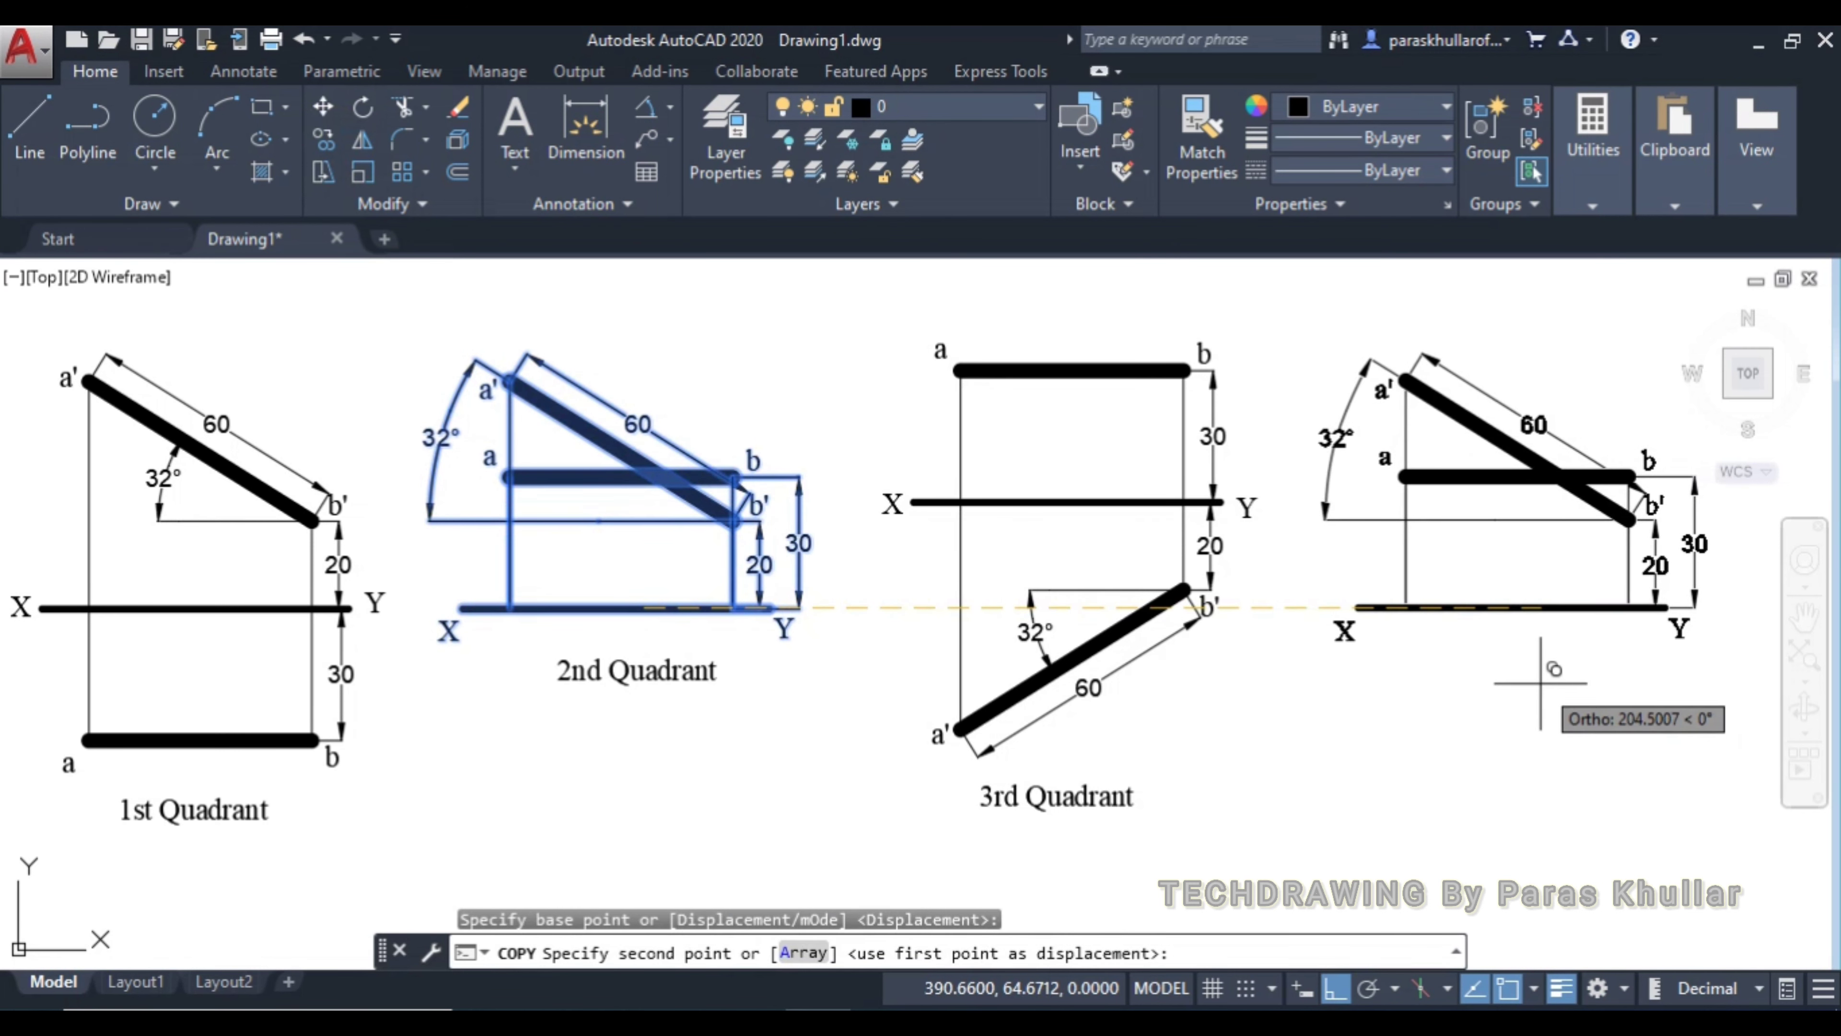
key("F8")
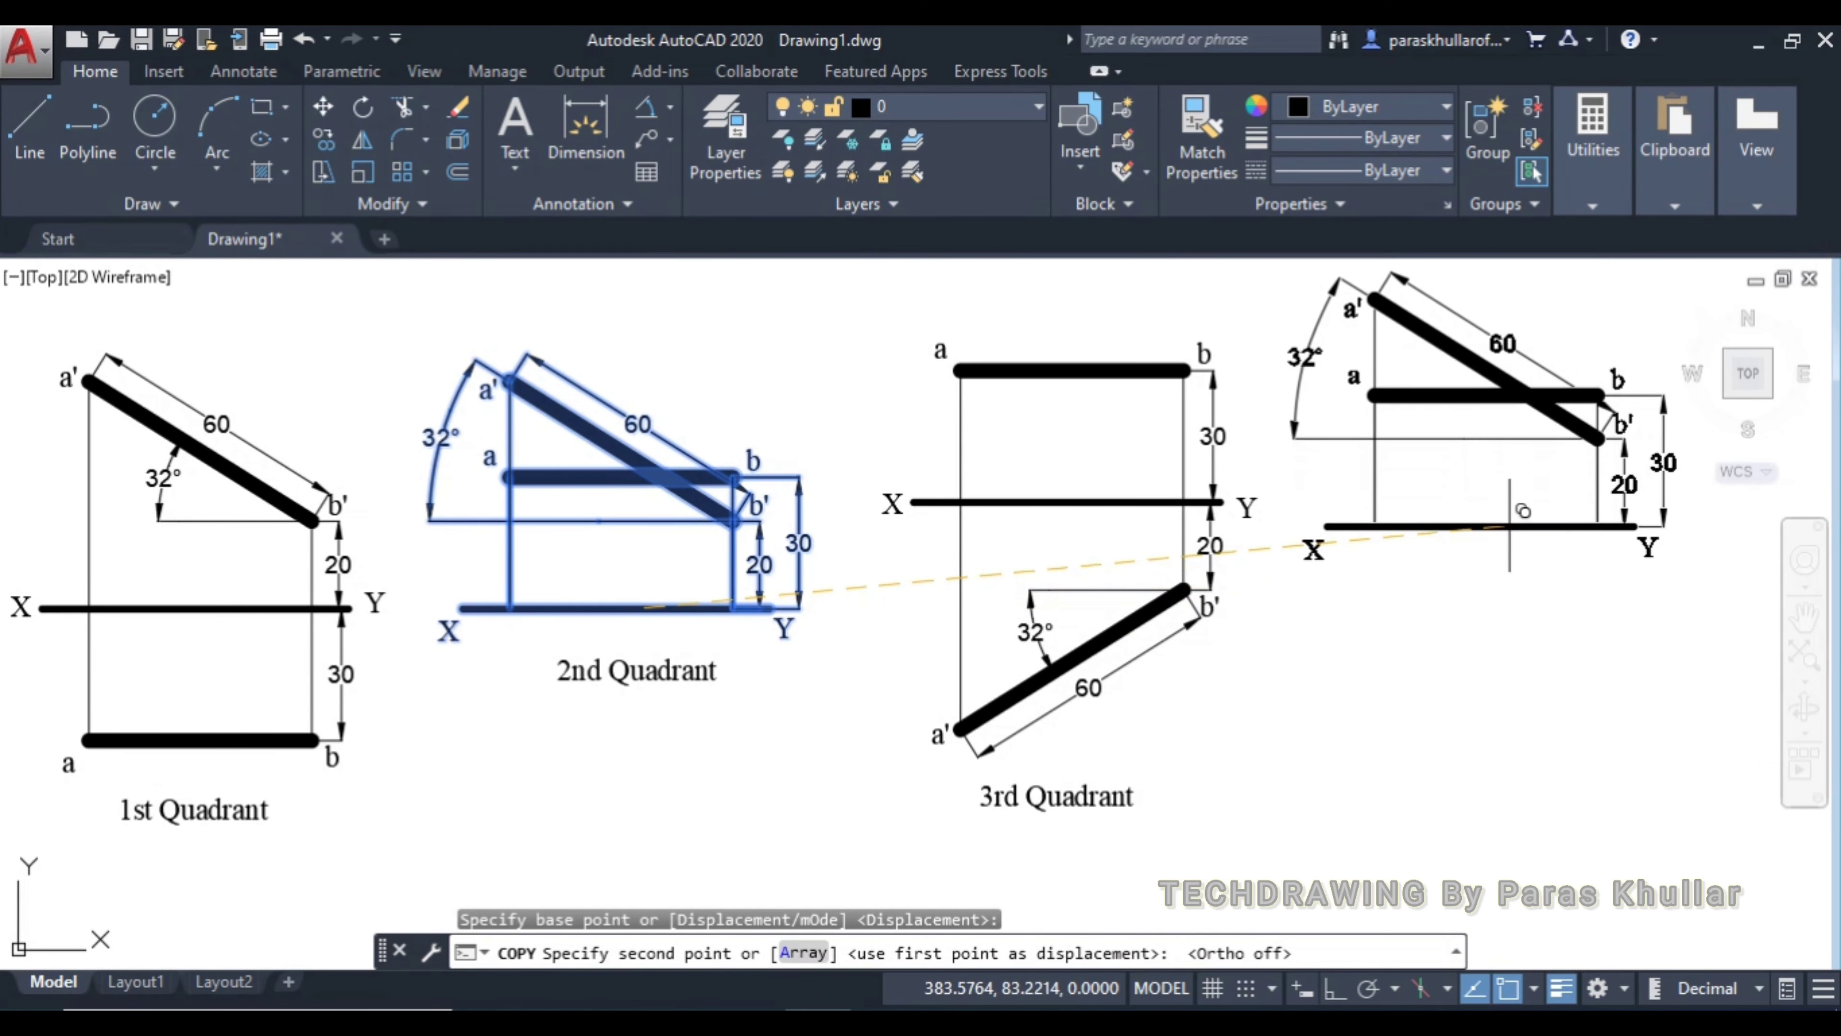
middle_click_drag(1522, 525, 1484, 667)
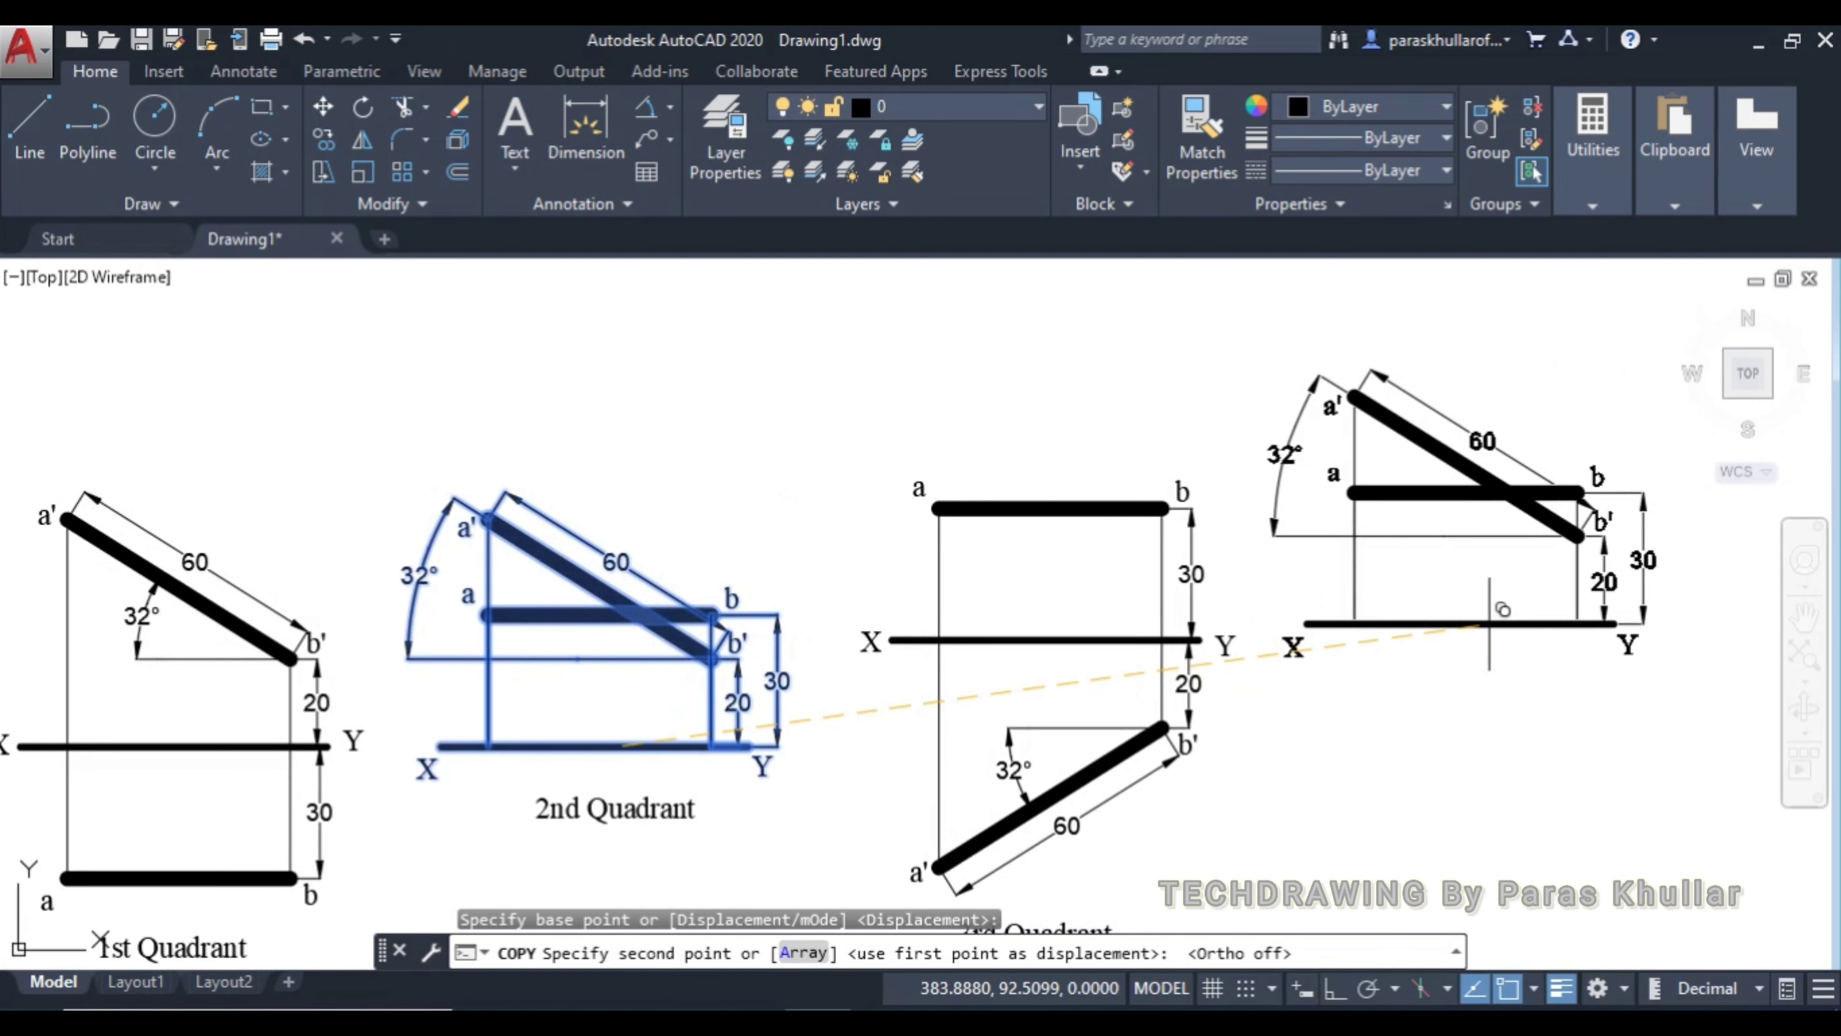
left_click(1490, 622)
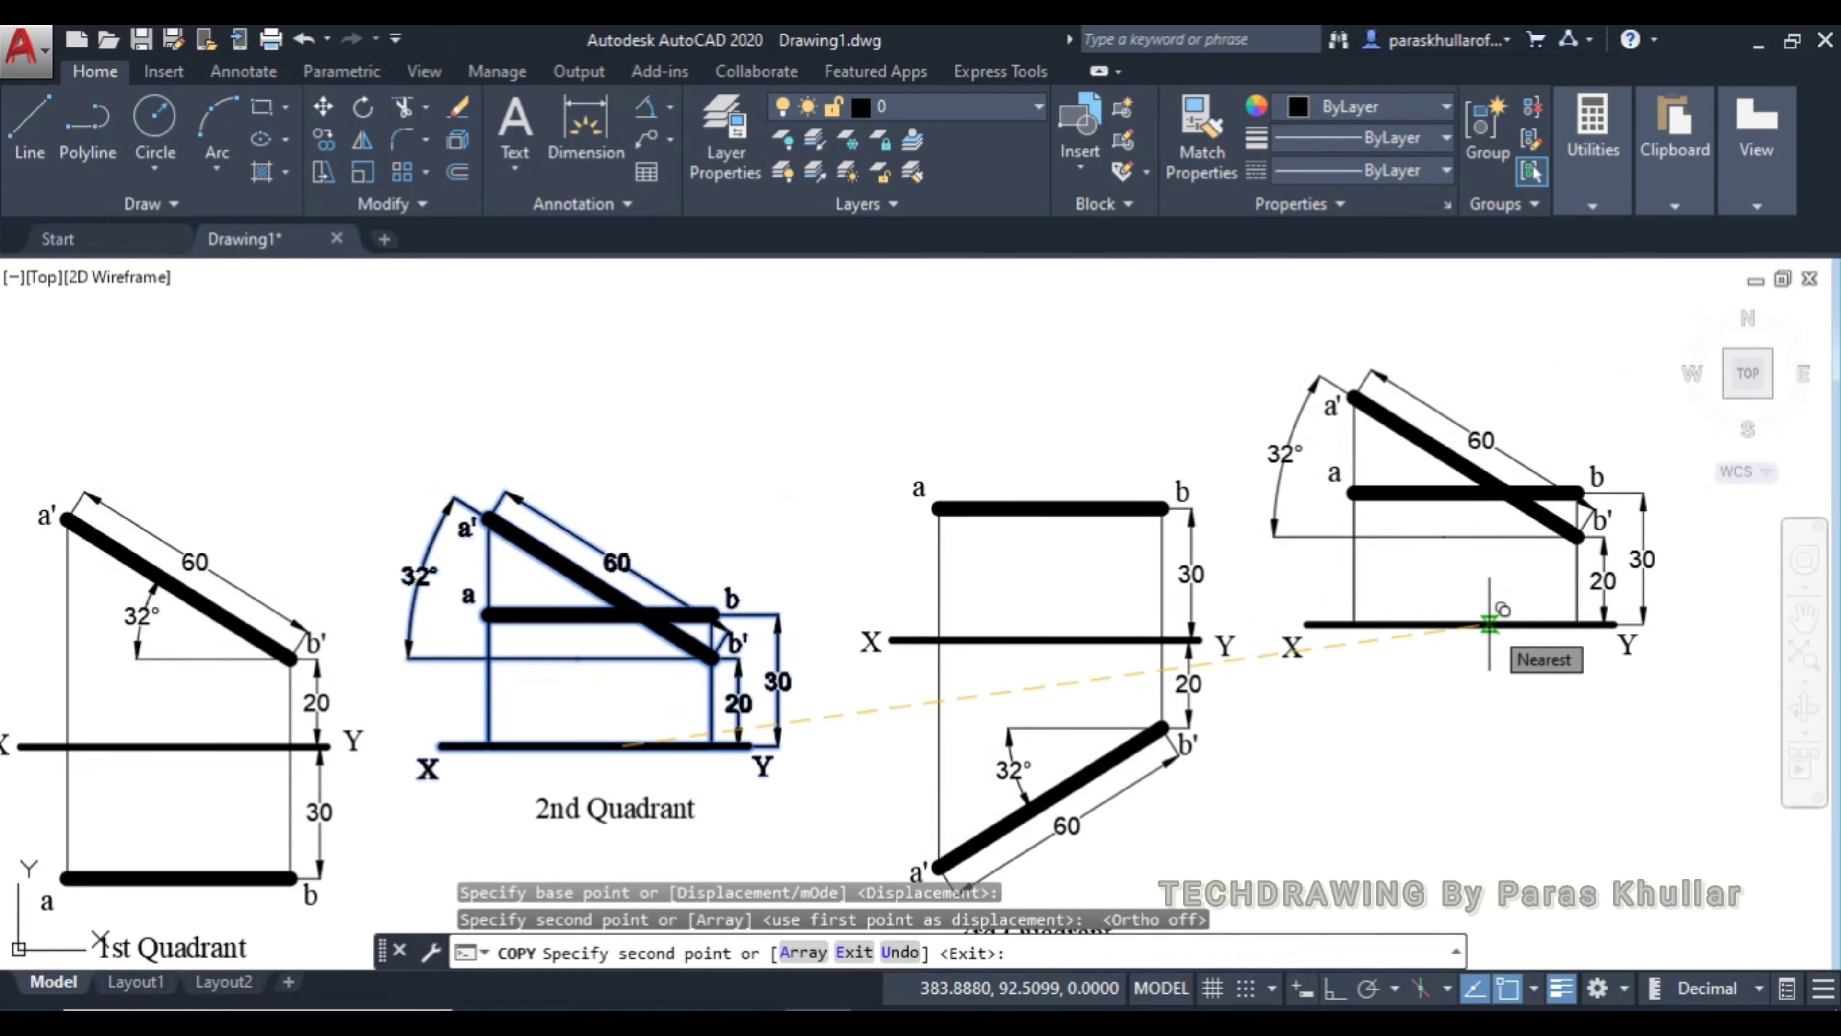
key("Escape")
Mirror the copied fourth figure about its XY line and erase the source objects
left_click(1685, 728)
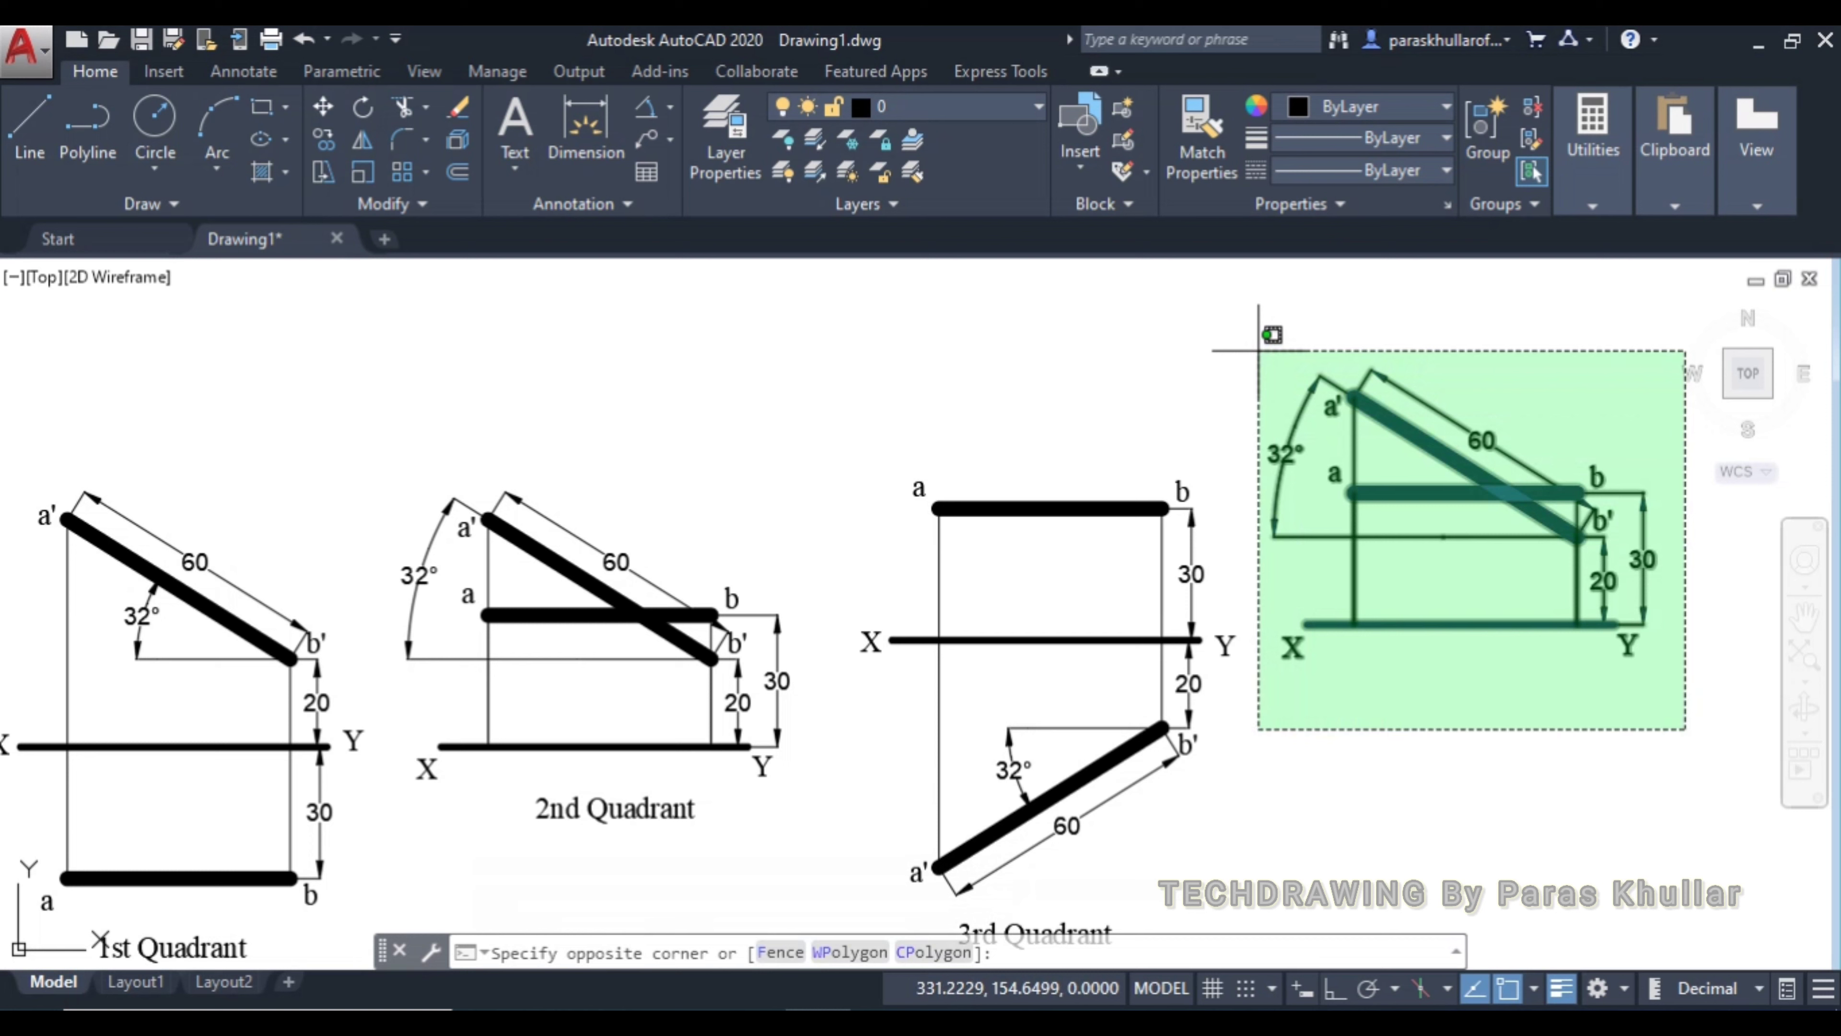
left_click(1258, 350)
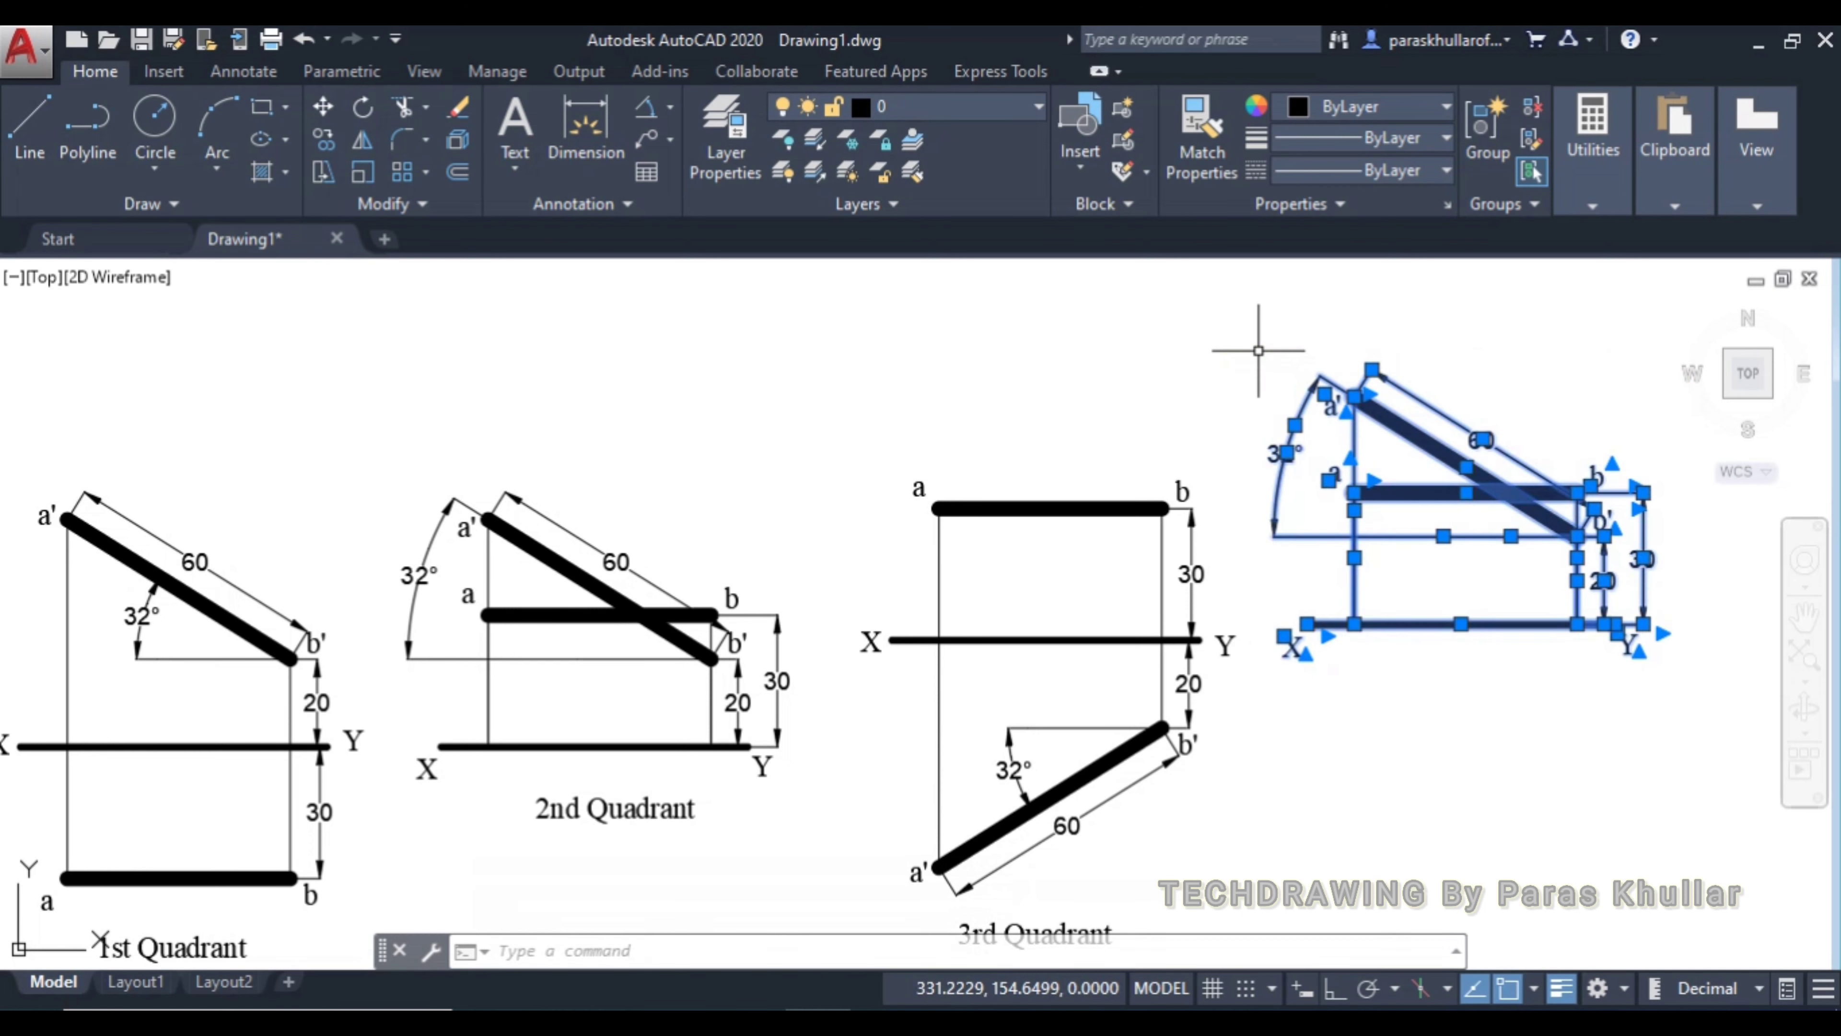
left_click(364, 141)
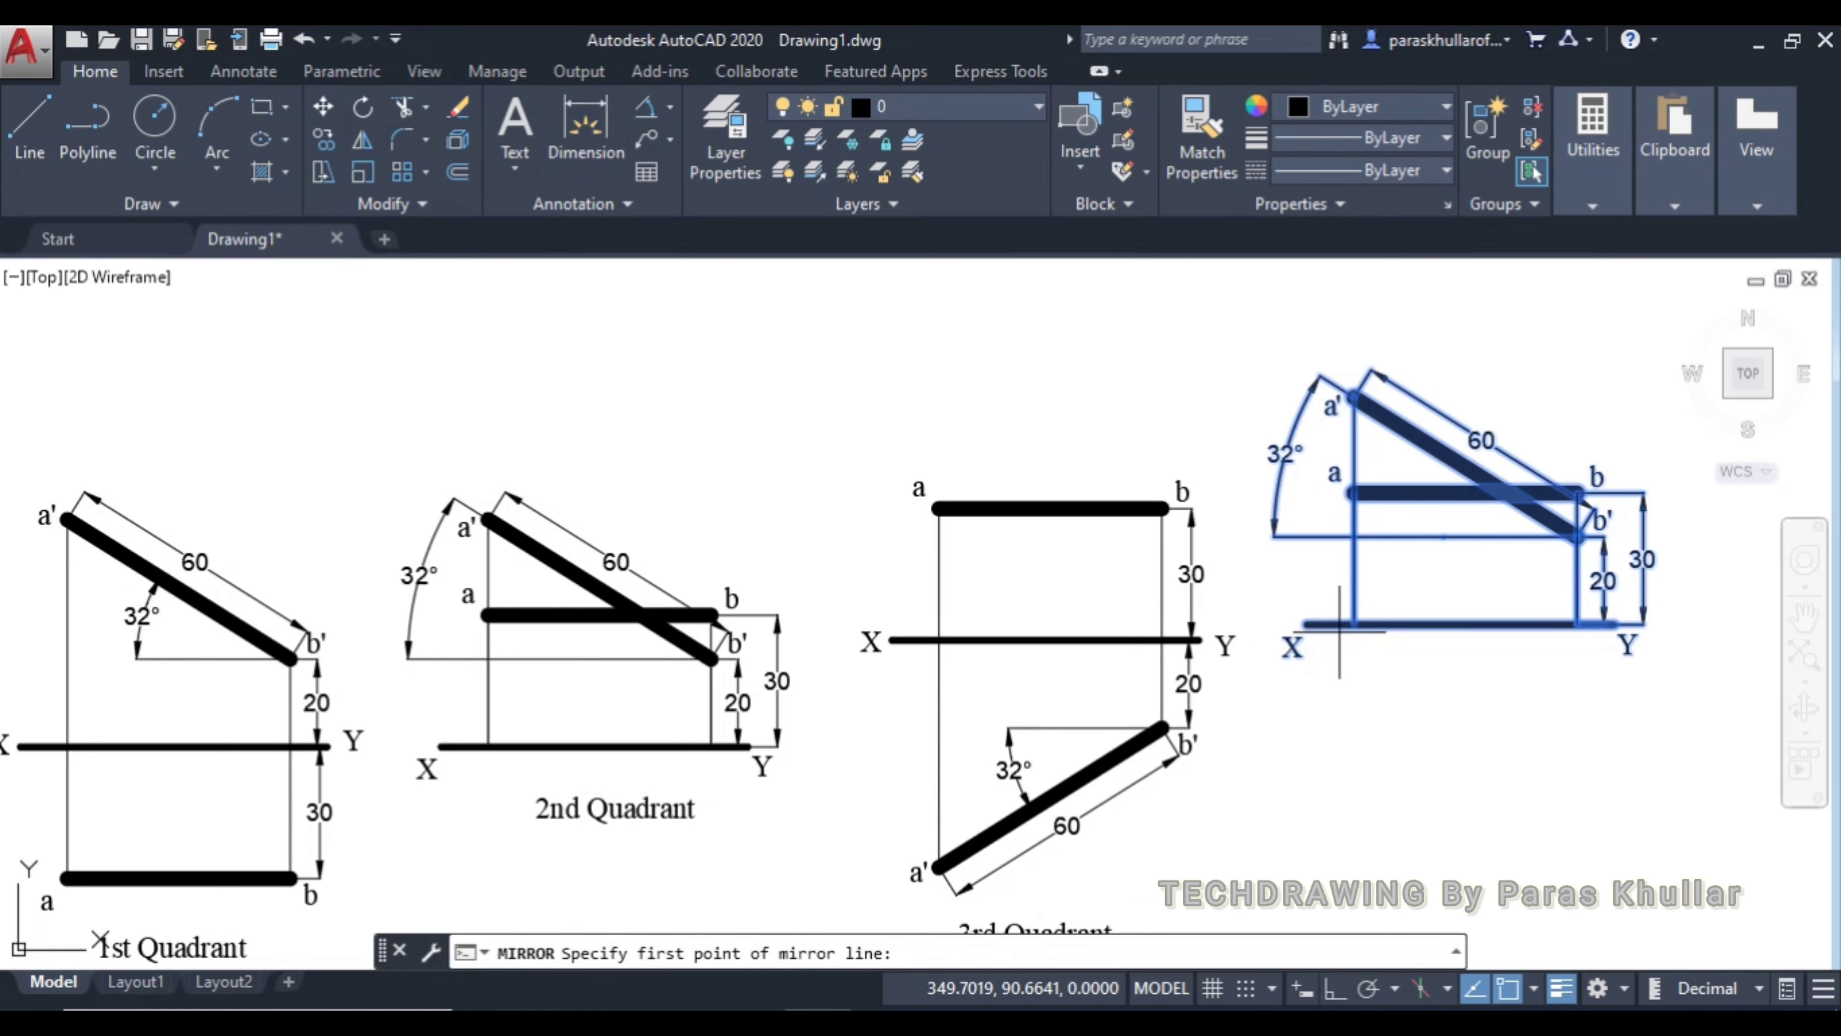
left_click(1356, 625)
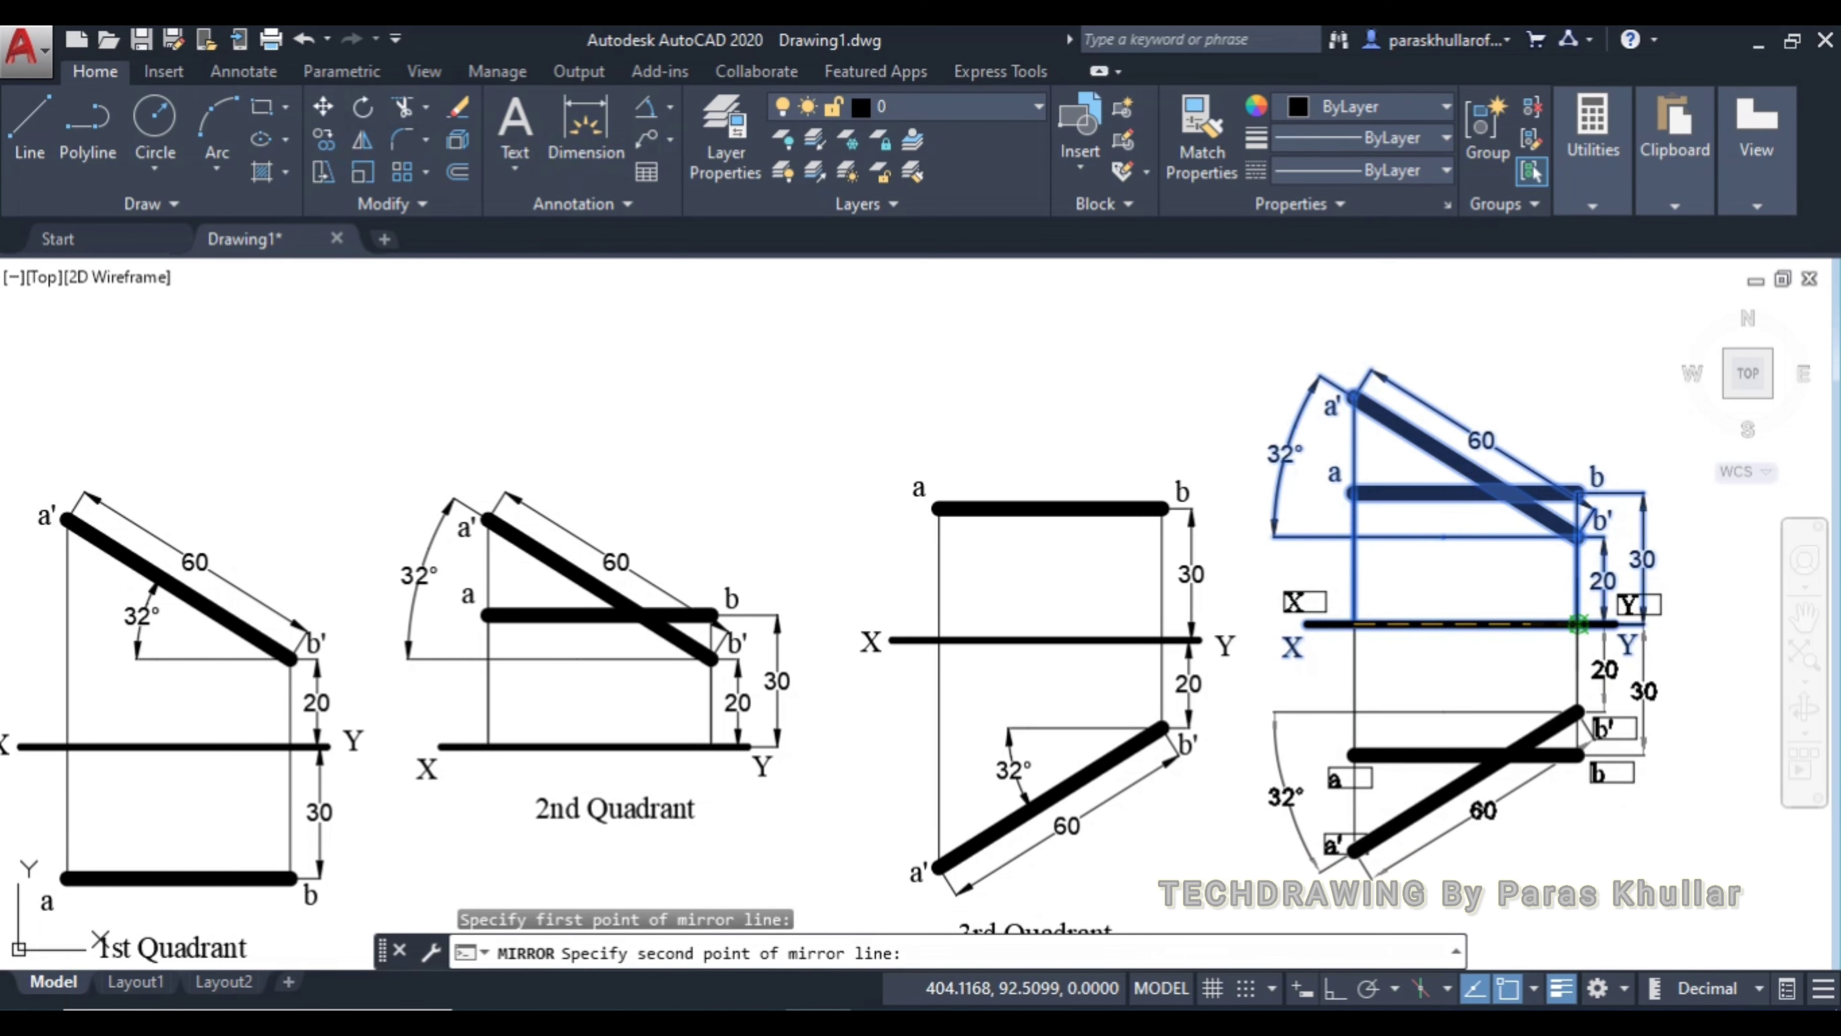
left_click(1575, 626)
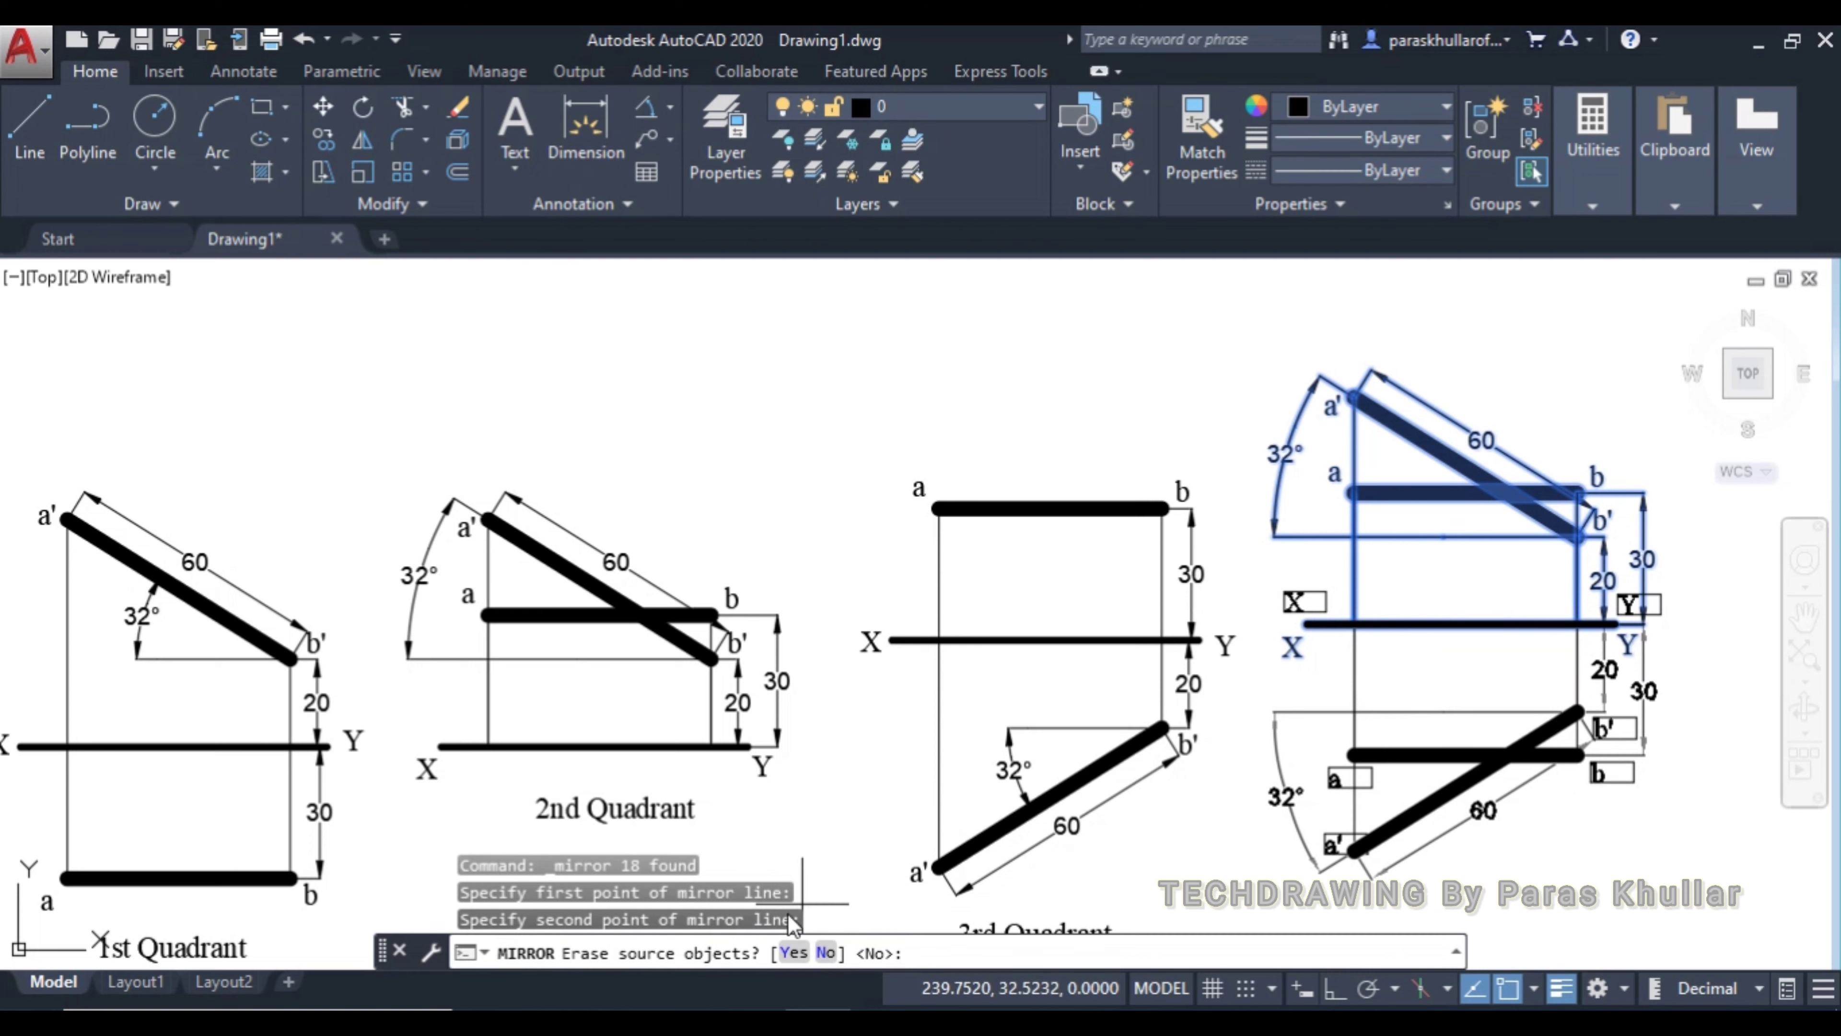
left_click(793, 952)
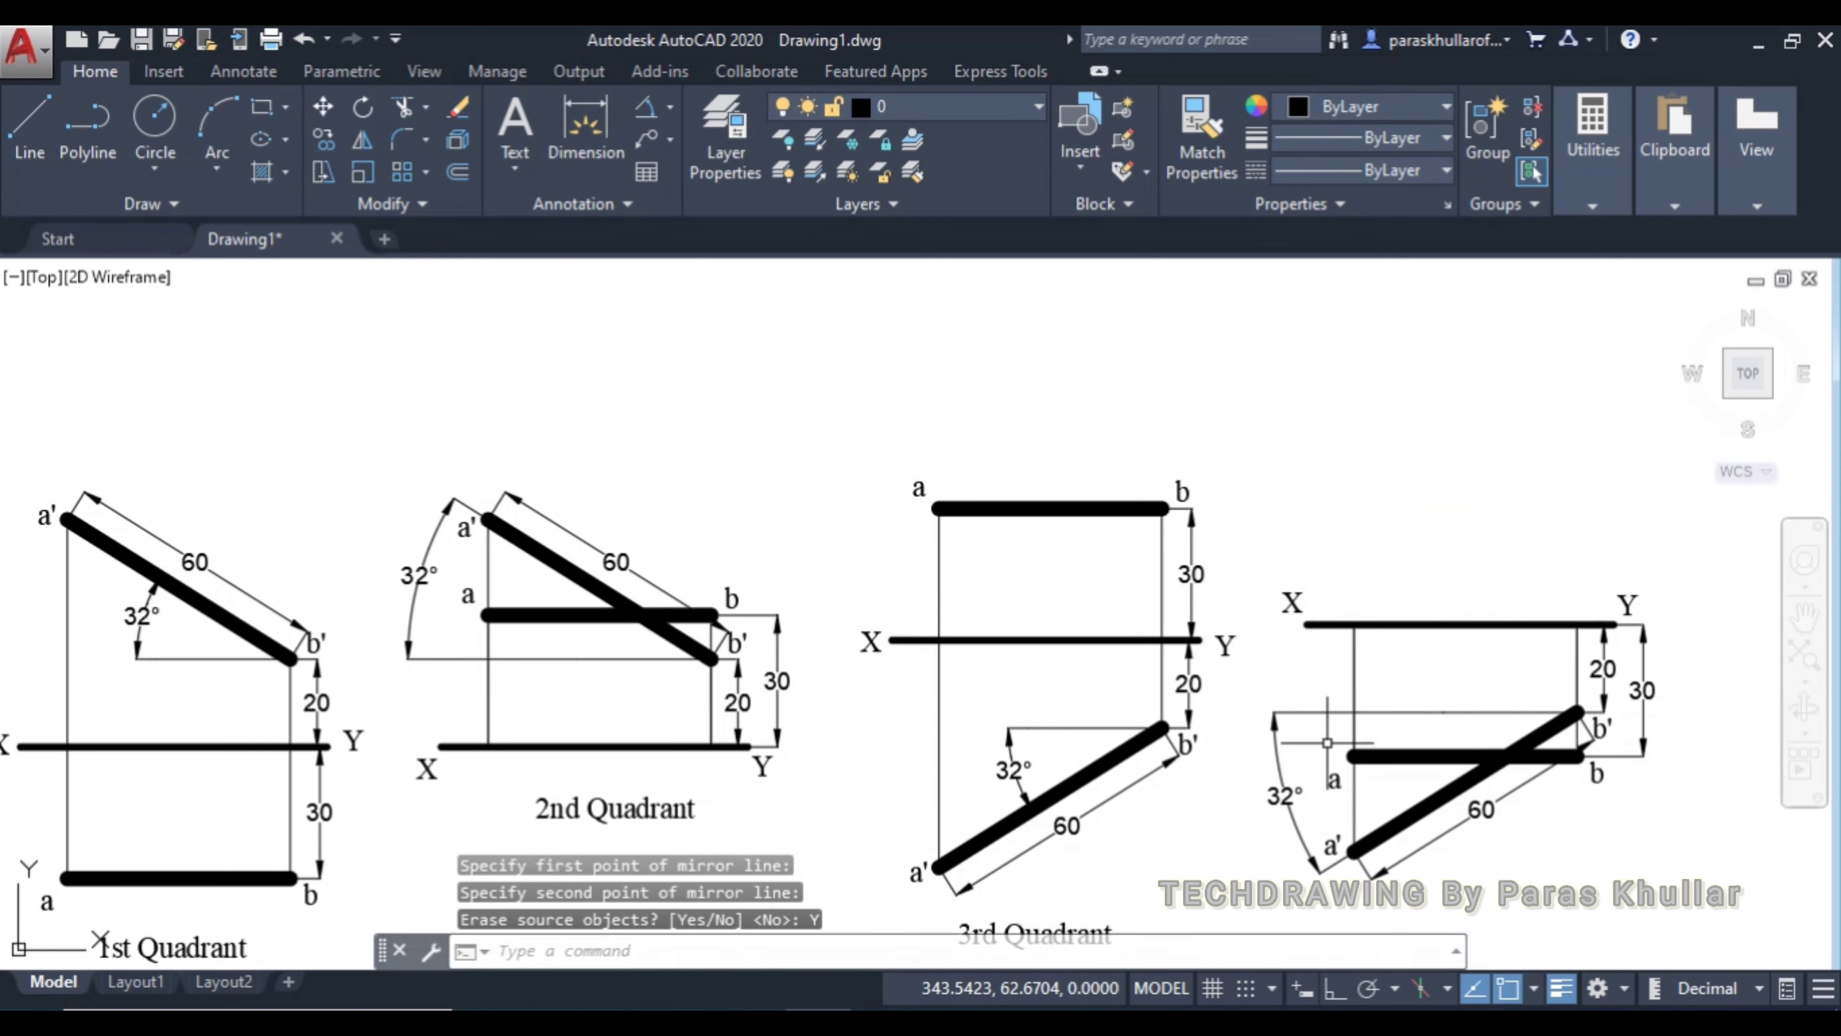
Move the whole mirrored fourth figure upward and very slightly right
mouse_move(1348, 715)
middle_mouse_down()
mouse_move(1274, 497)
mouse_move(1269, 512)
middle_mouse_up()
left_click(1611, 738)
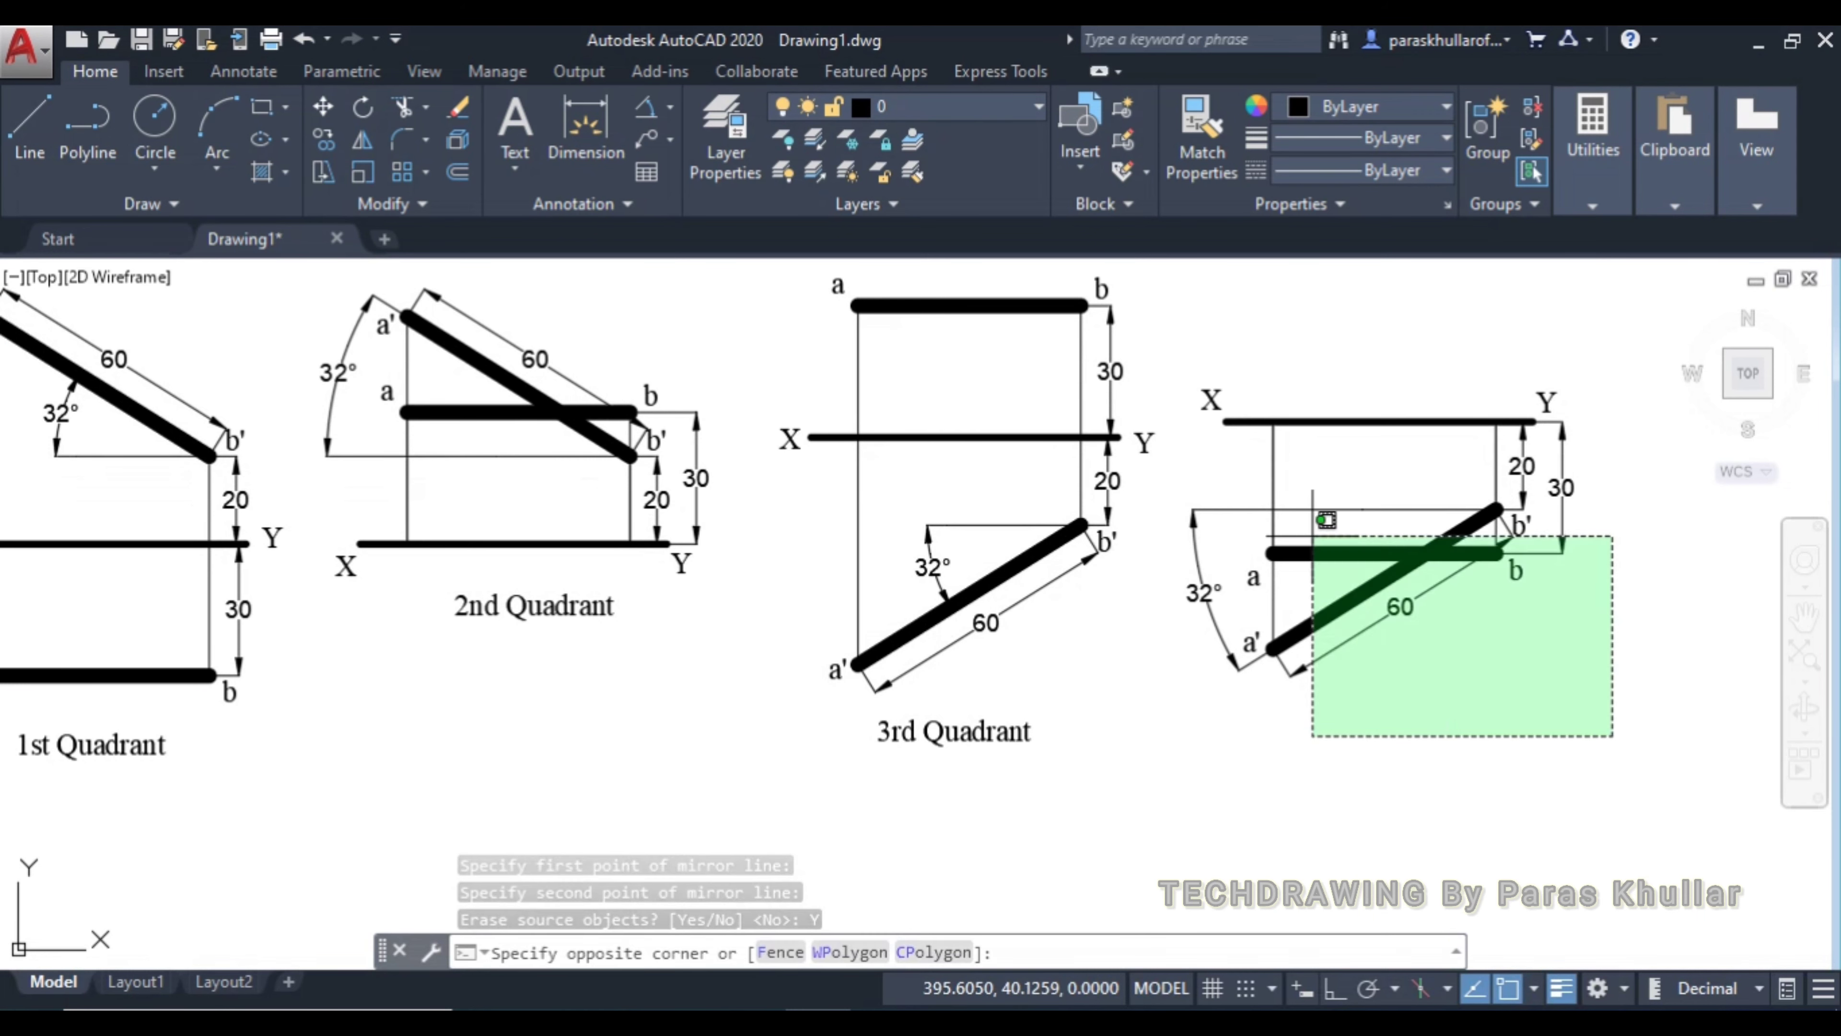
left_click(1181, 350)
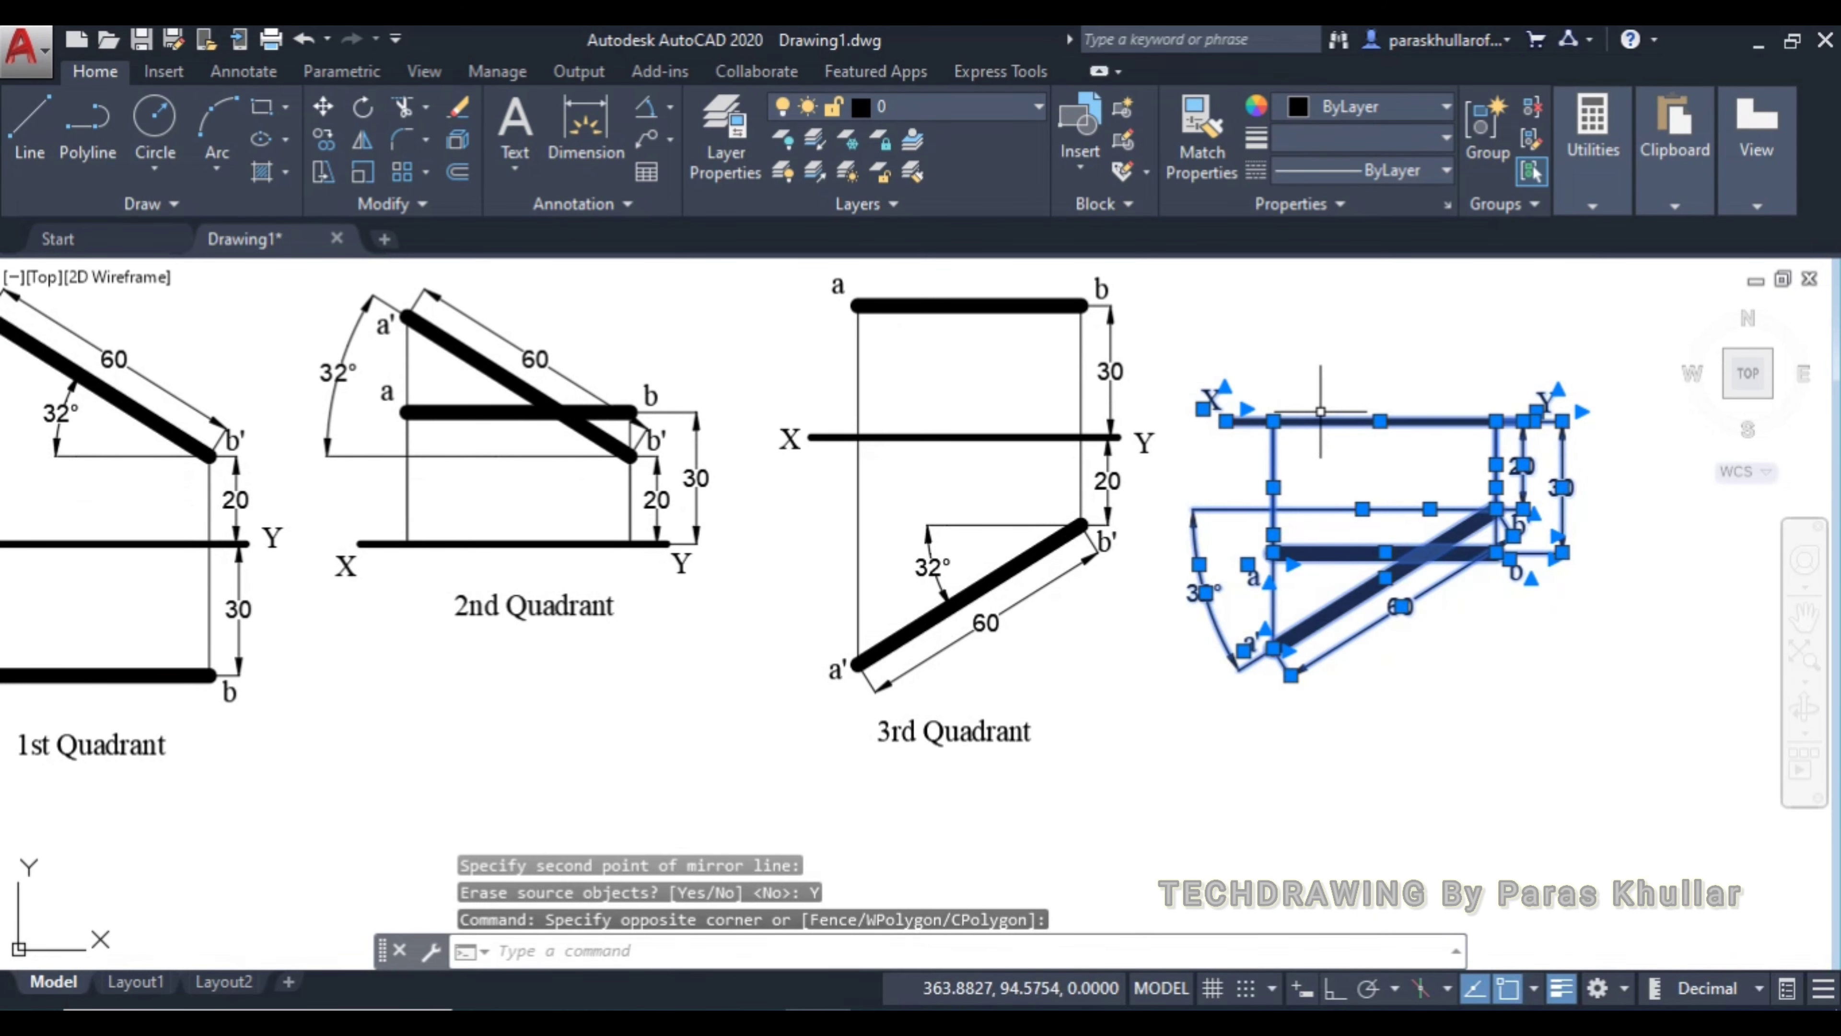
left_click_drag(1322, 419, 1333, 358)
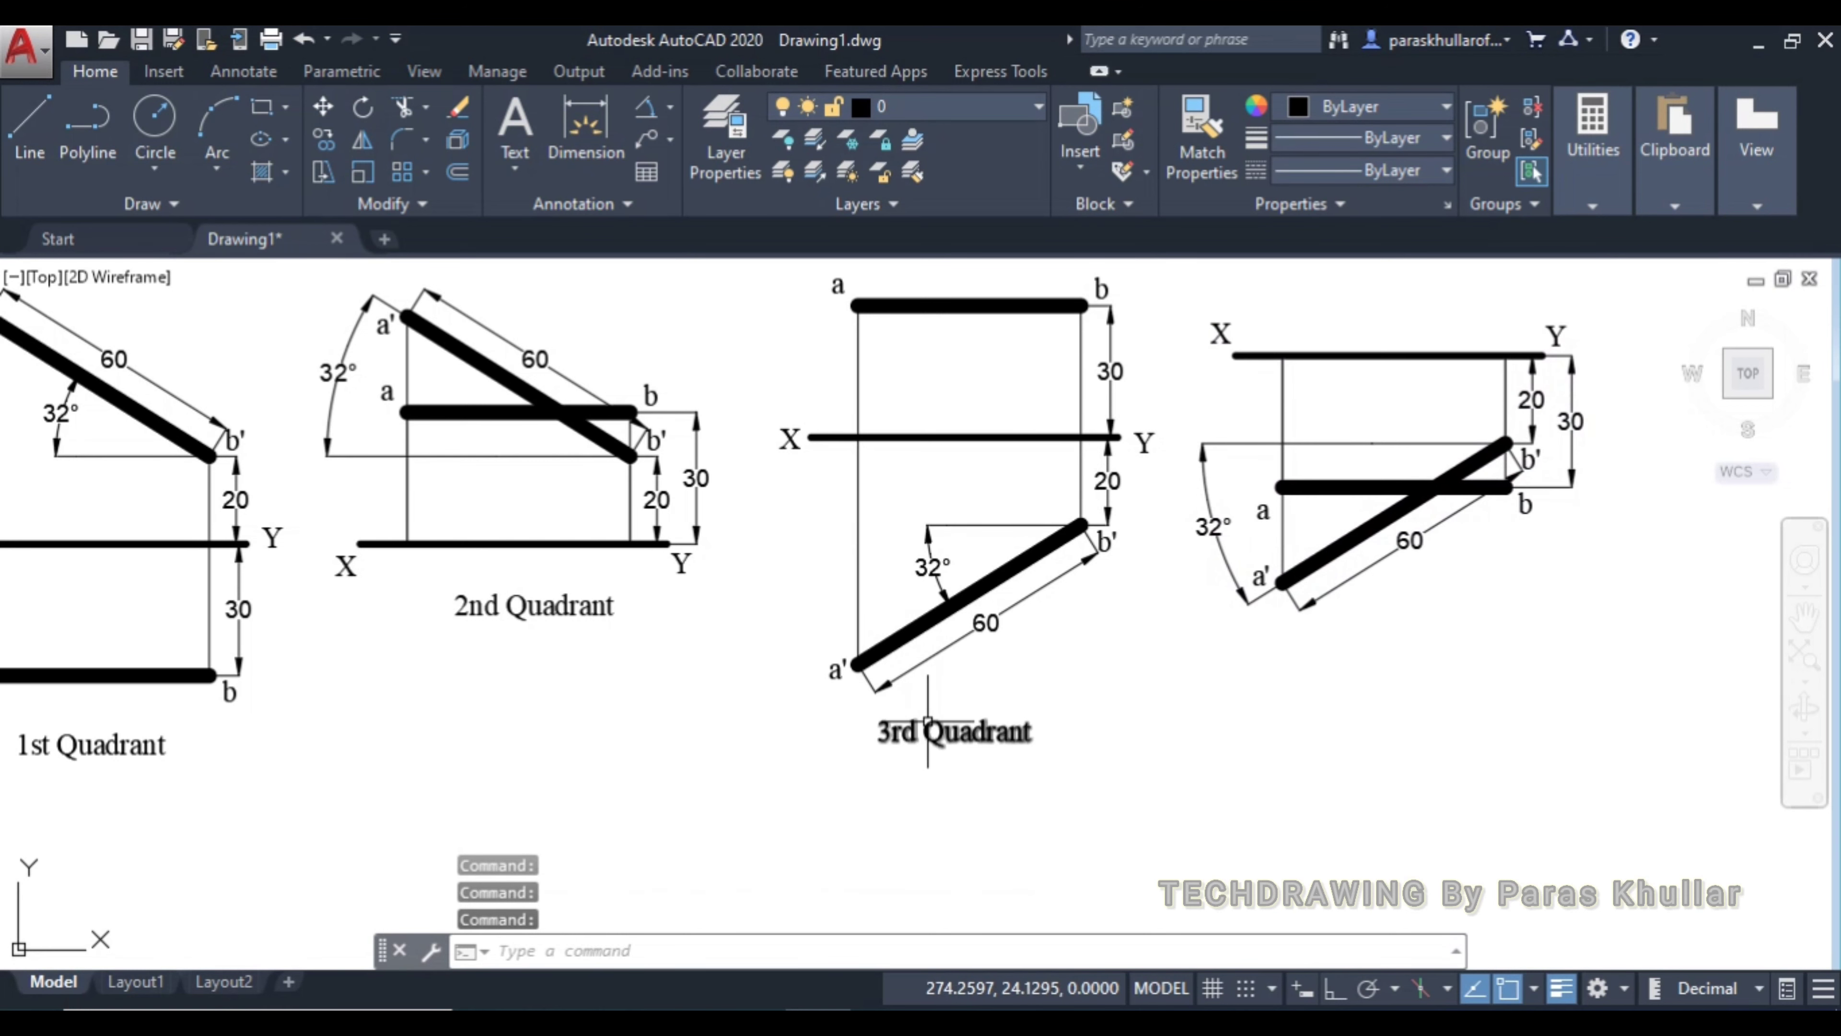
Paste a copy of the "3rd Quadrant" caption below the inclined line of the fourth figure
left_click(950, 729)
key("ctrl+c")
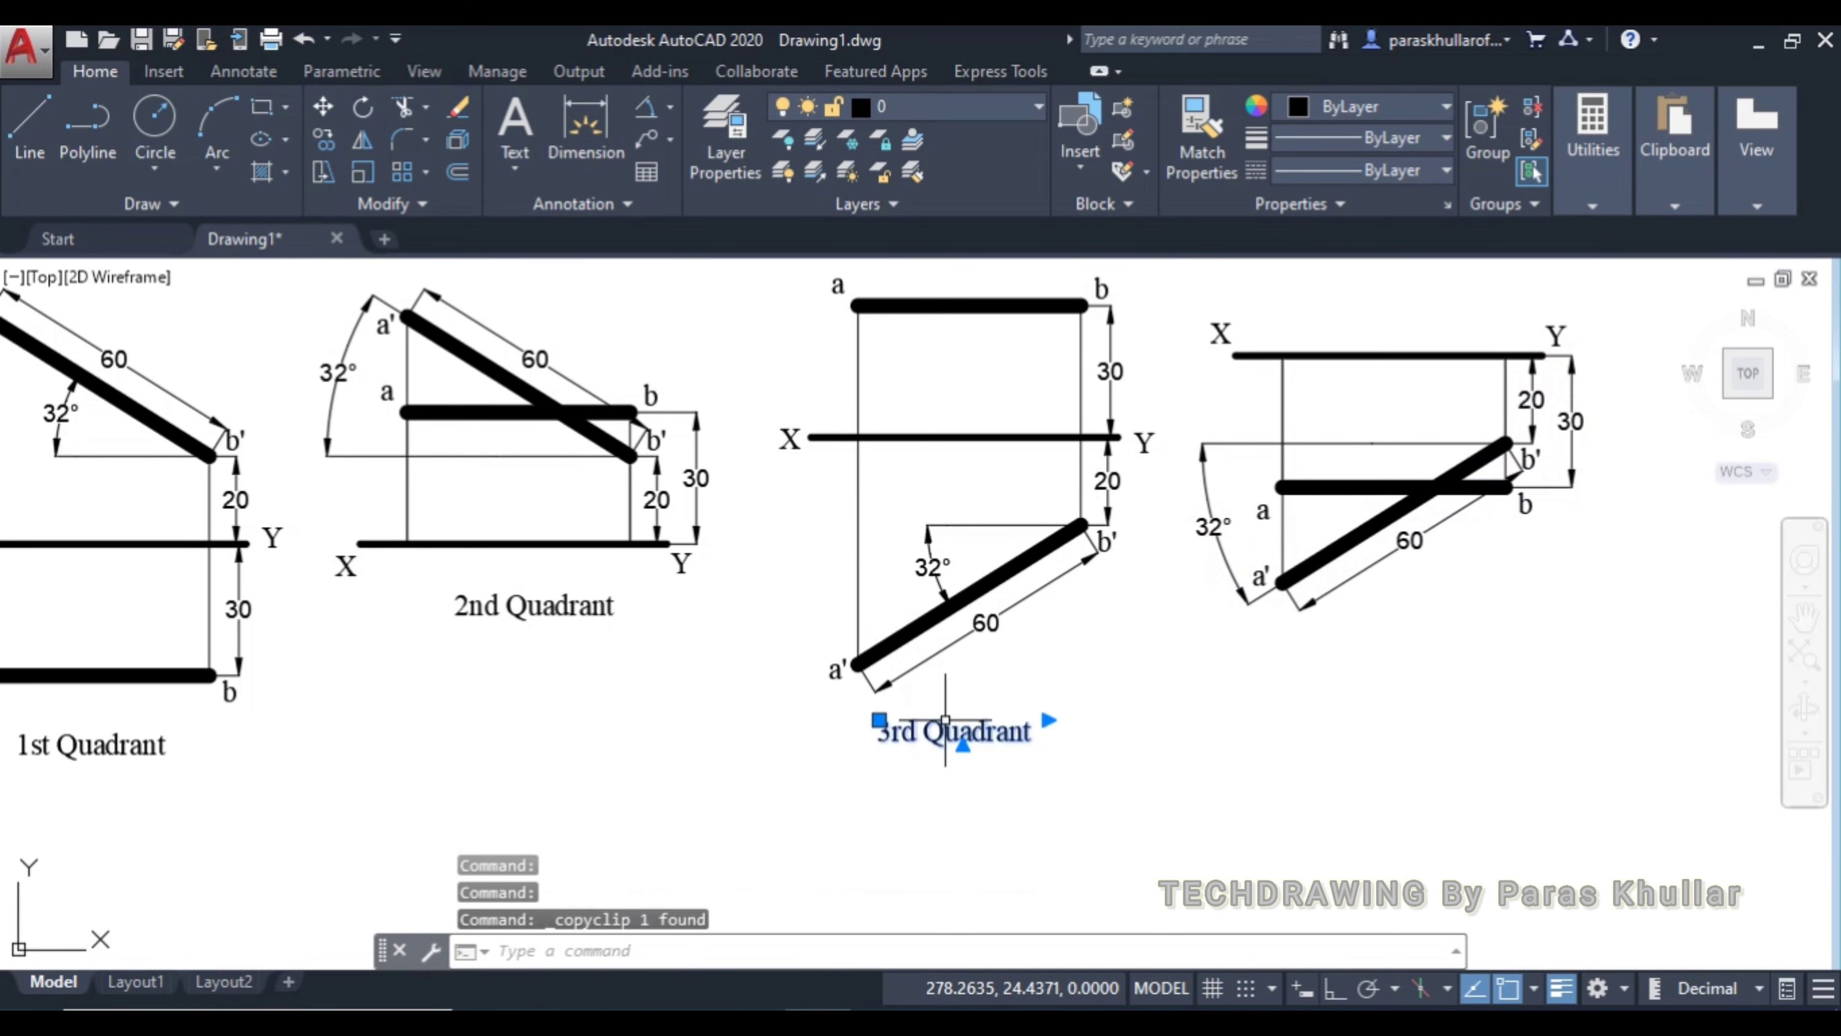
key("ctrl+v")
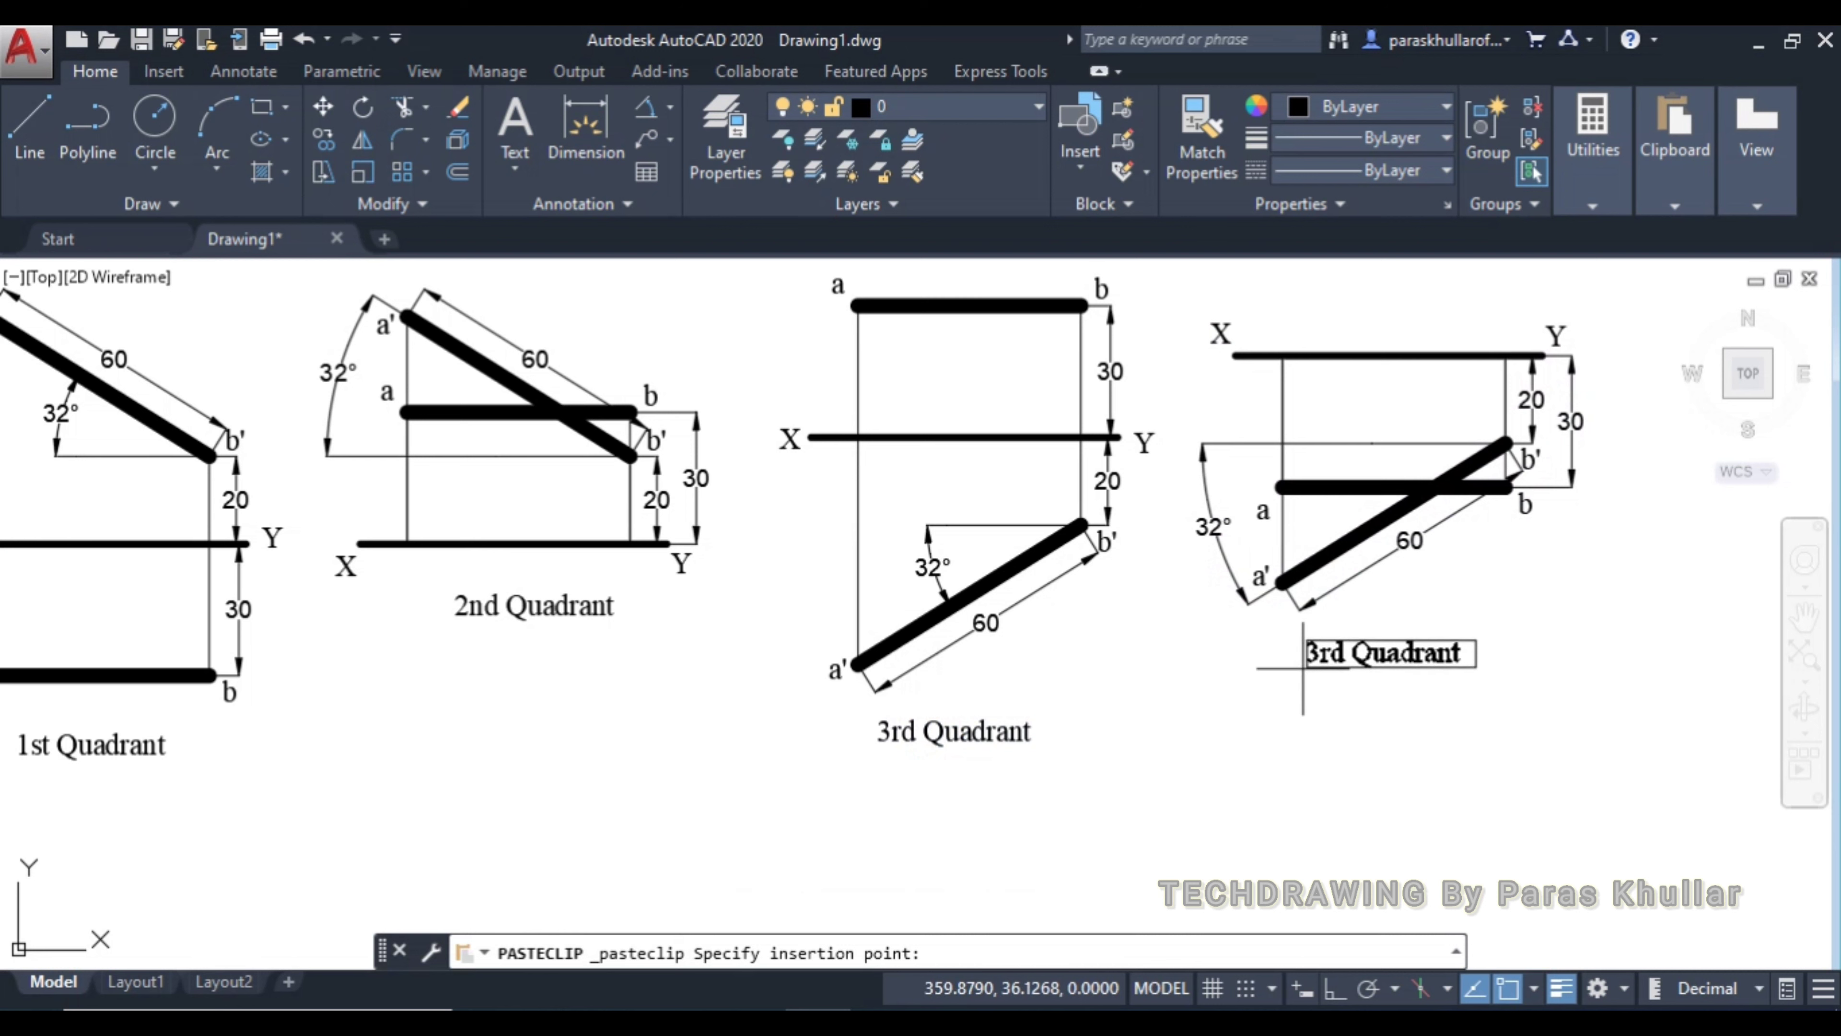
left_click(1305, 676)
Change the caption under the fourth figure to "4th Quadrant"
double_click(1309, 656)
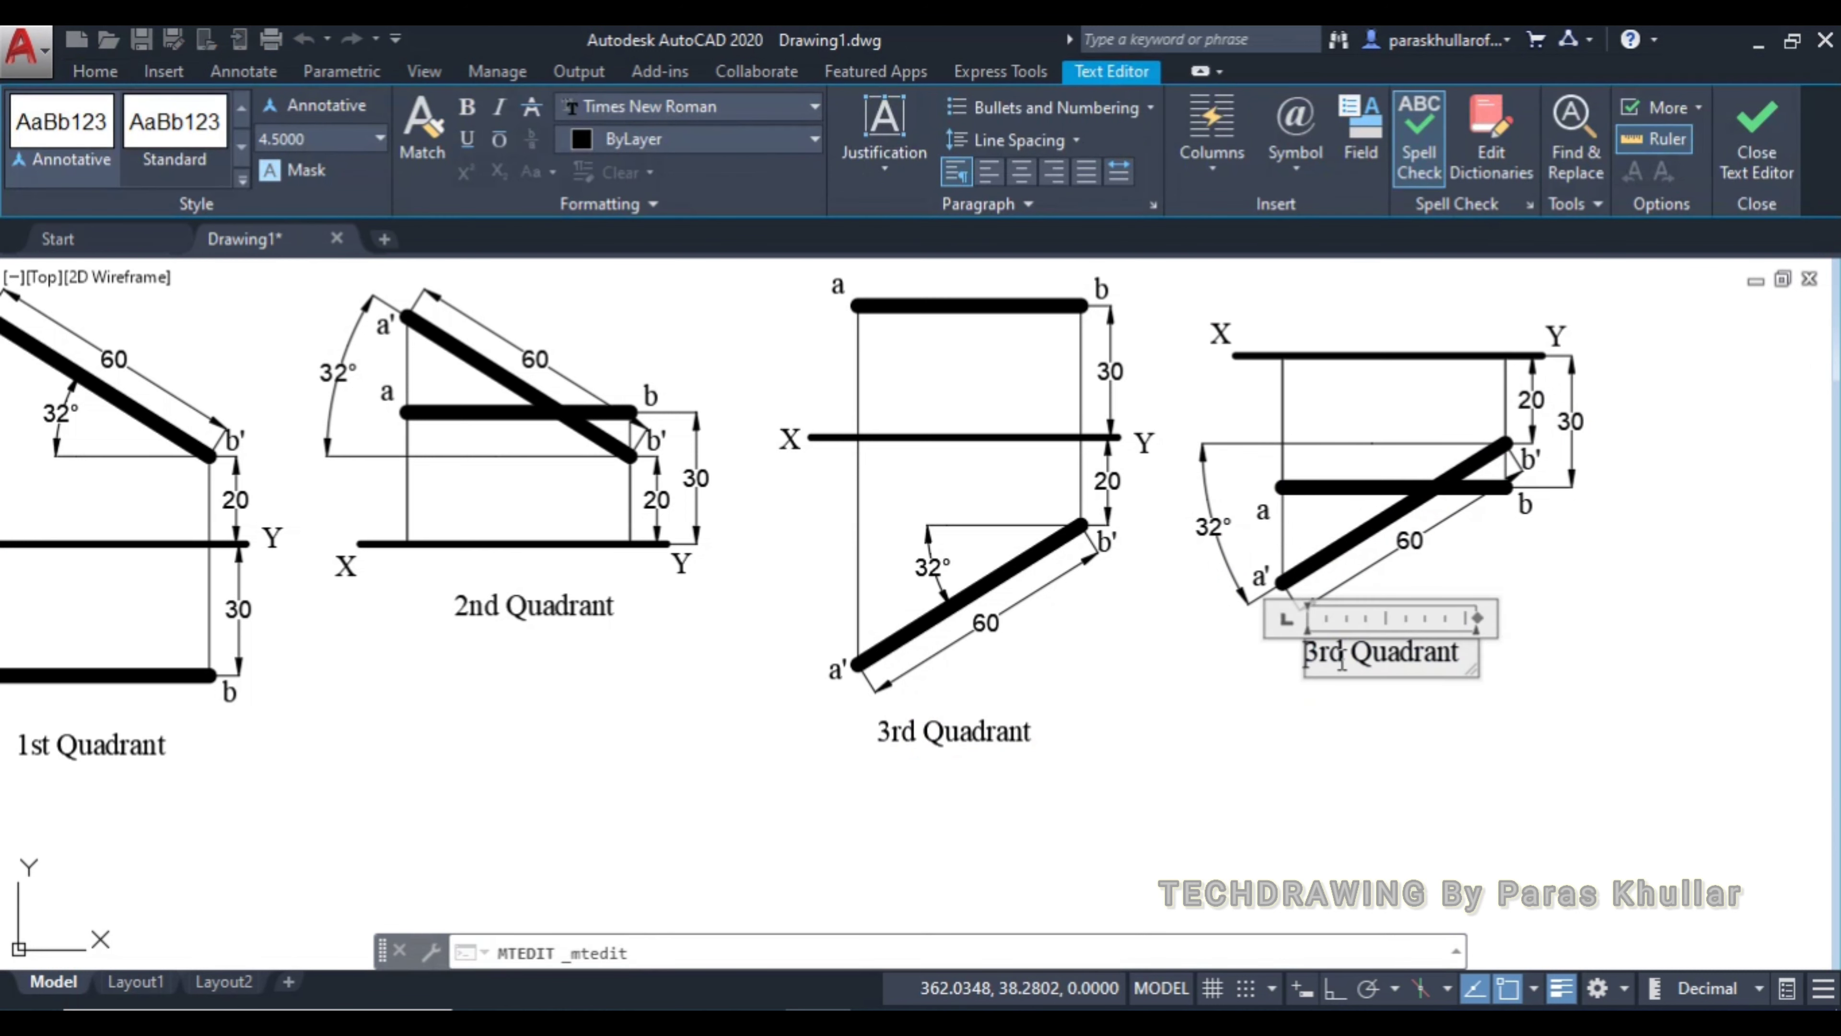
double_click(1304, 651)
type("4th")
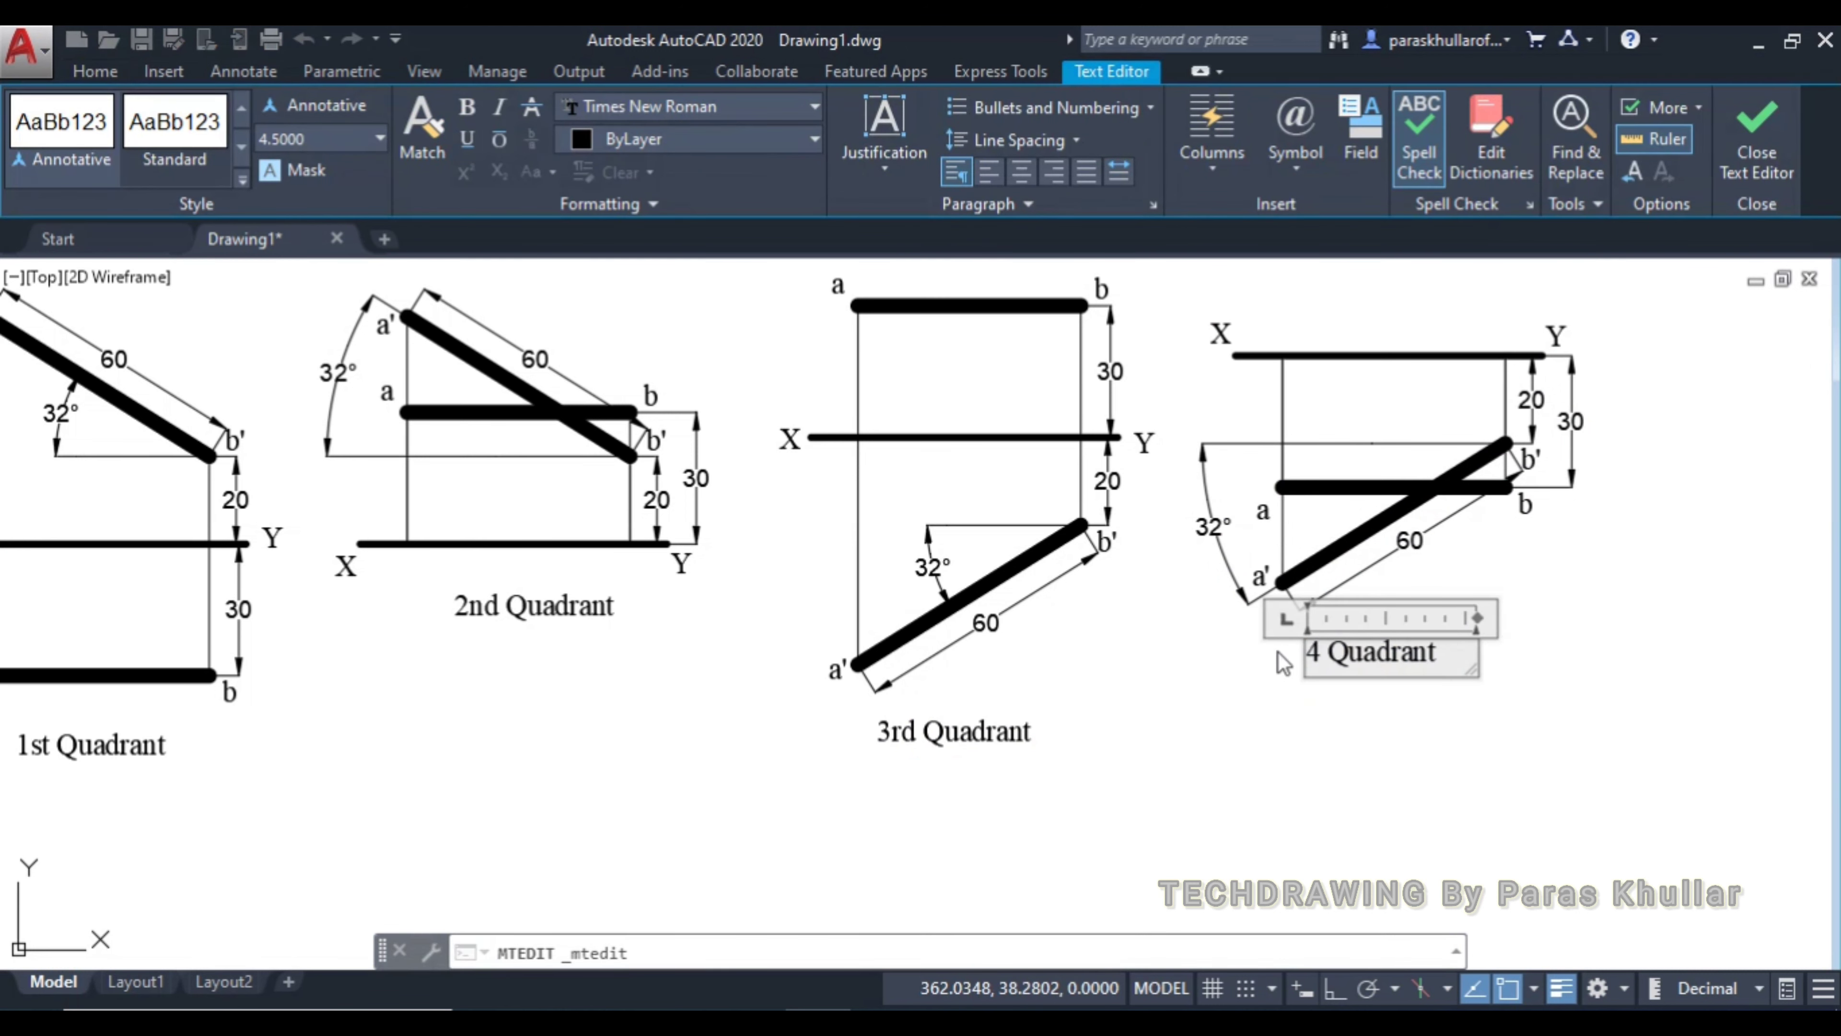
left_click(1460, 751)
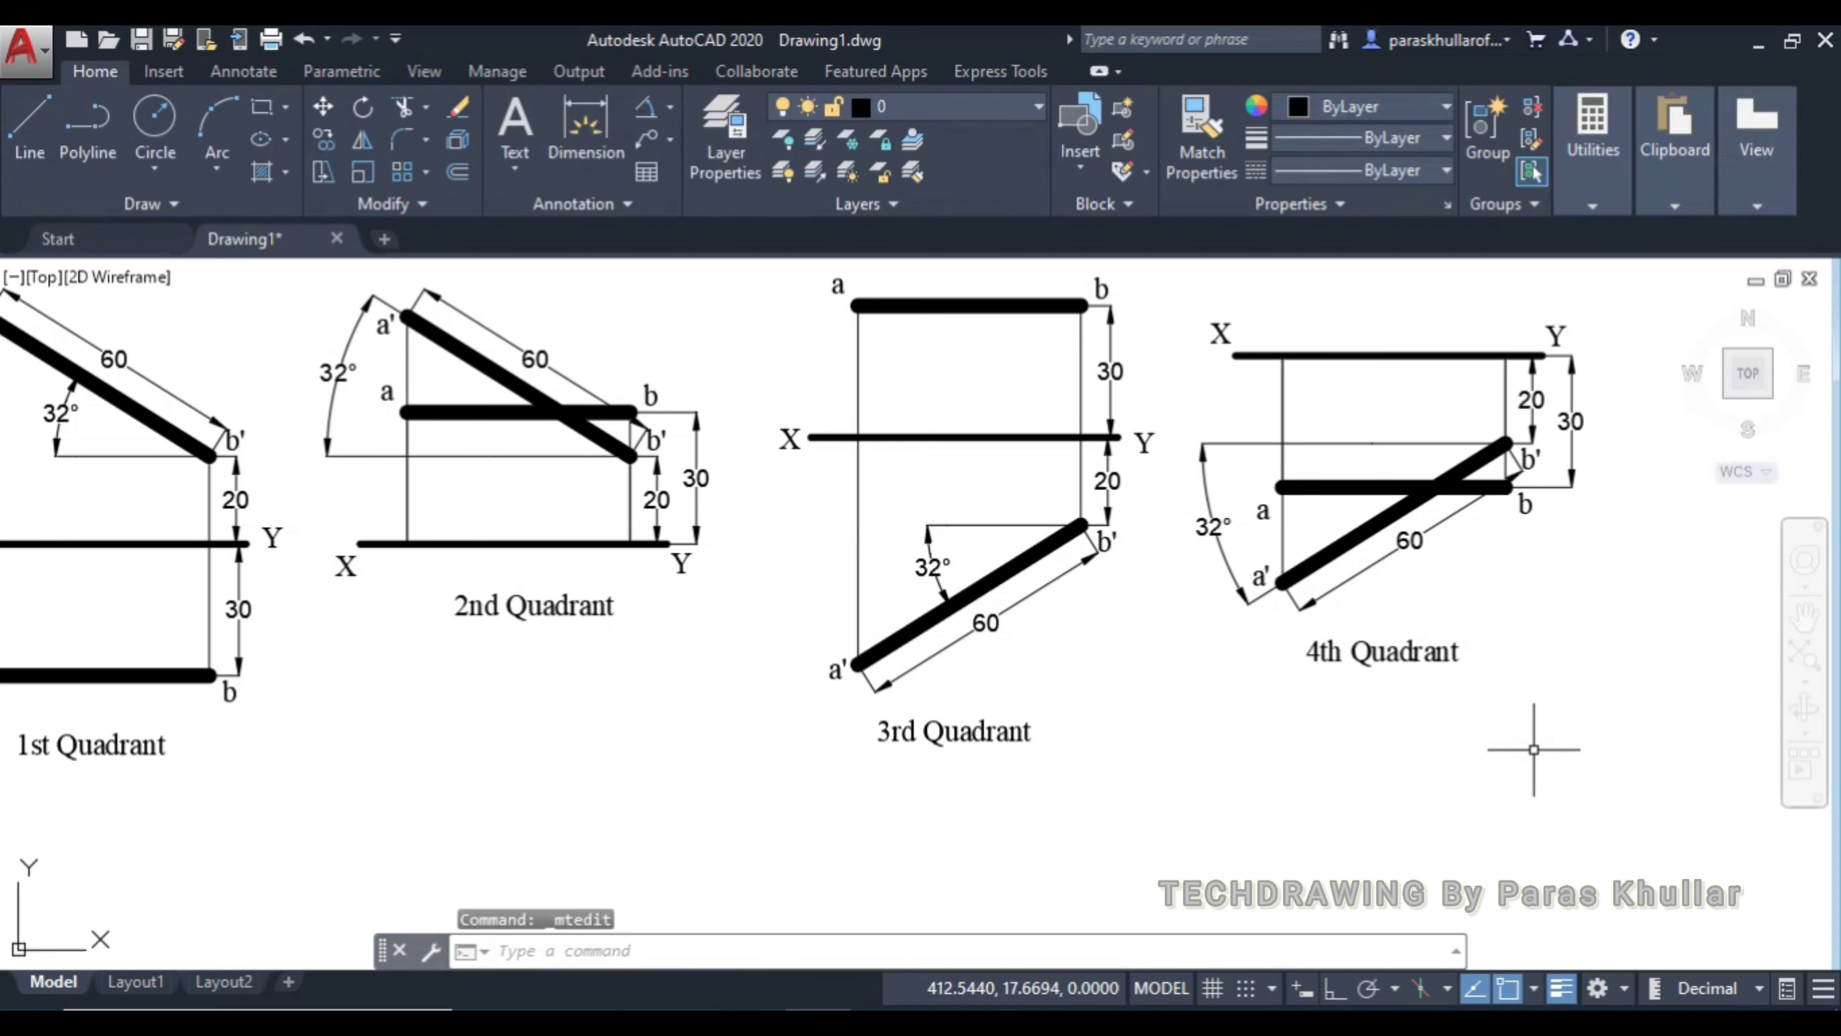
middle_click(715, 790)
middle_click(715, 789)
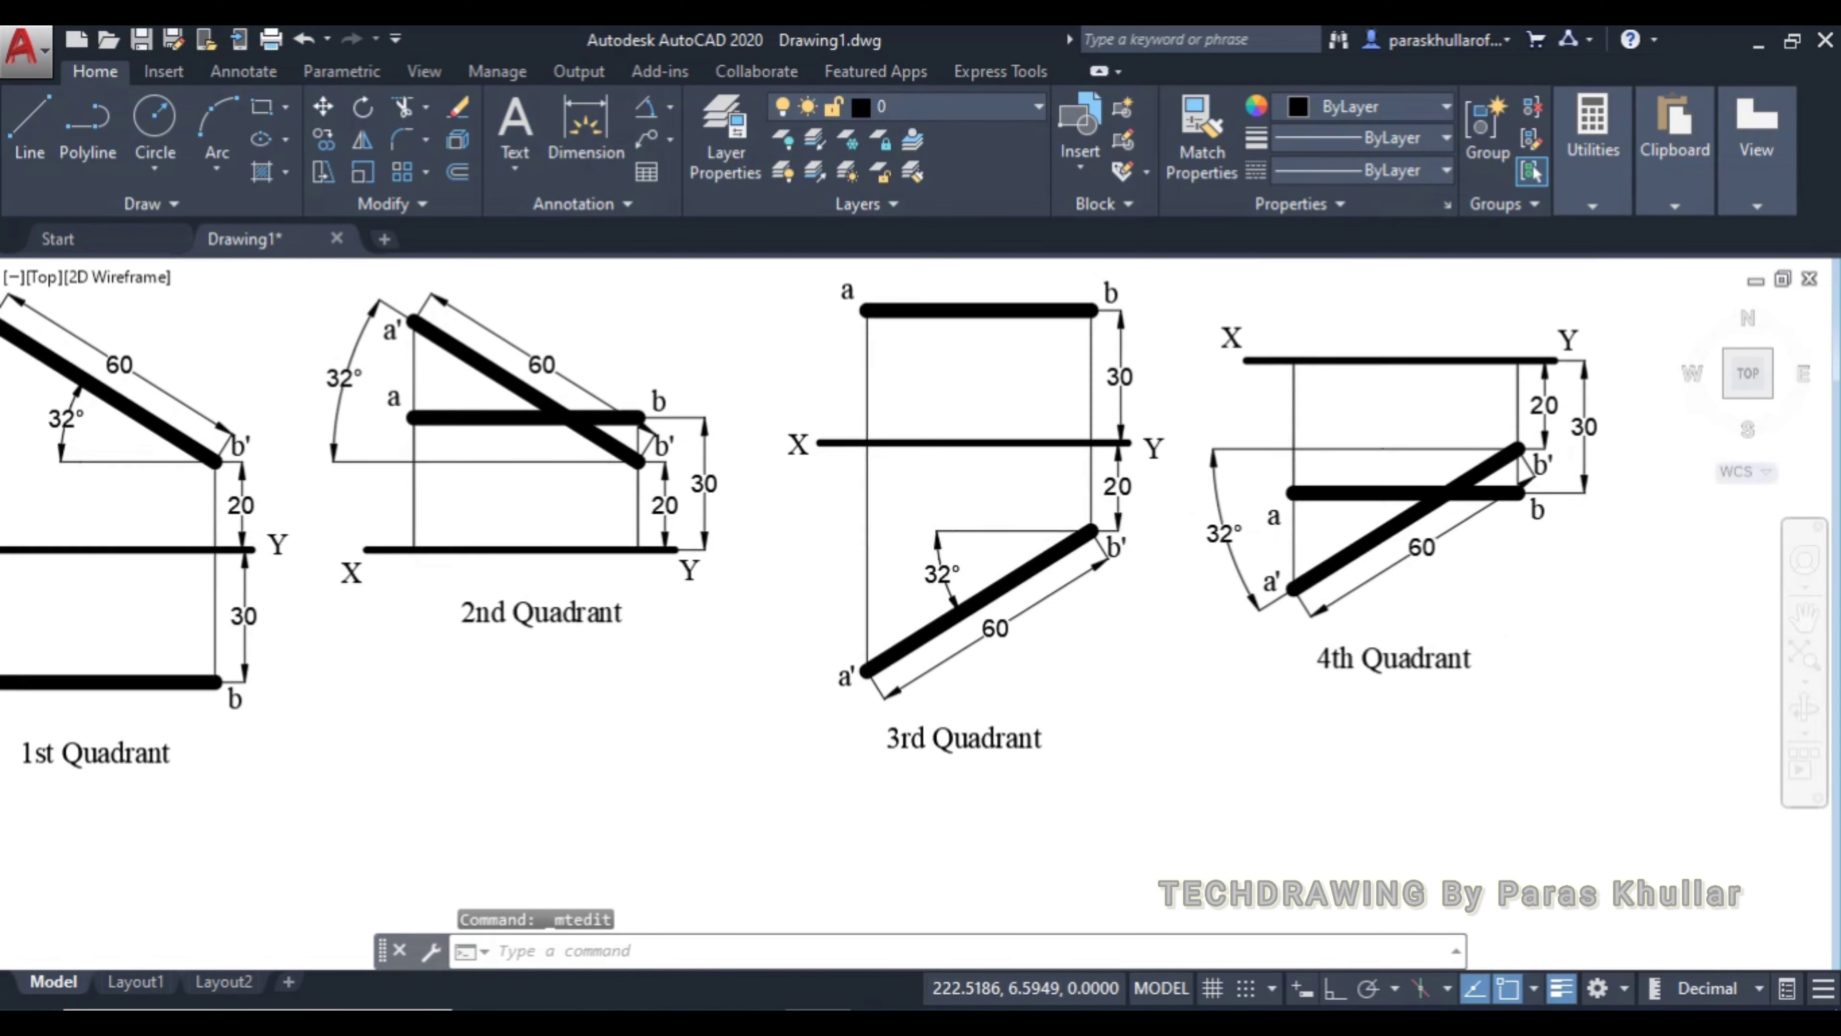